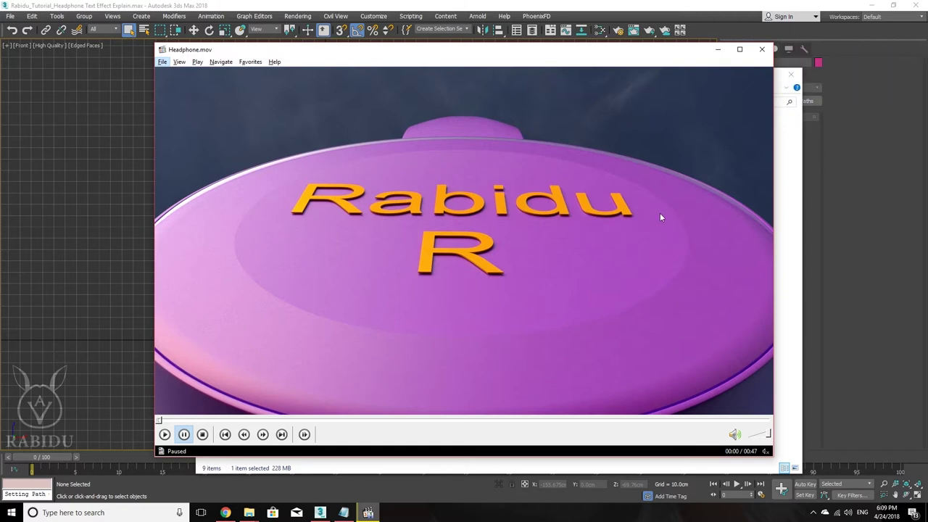
Play Headphone.mov and scrub from the rotating earcup shot ahead toward the inline-mic shot.
key("space")
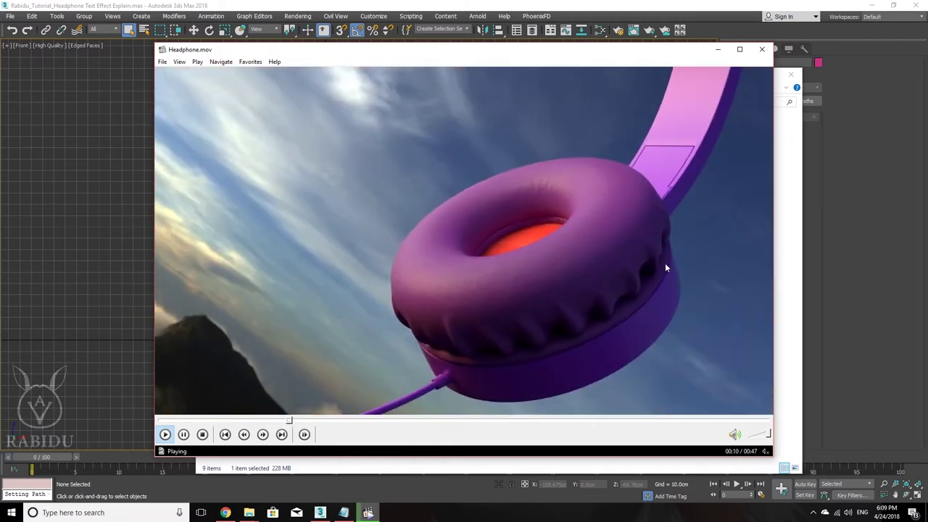
left_click_drag(270, 423, 236, 424)
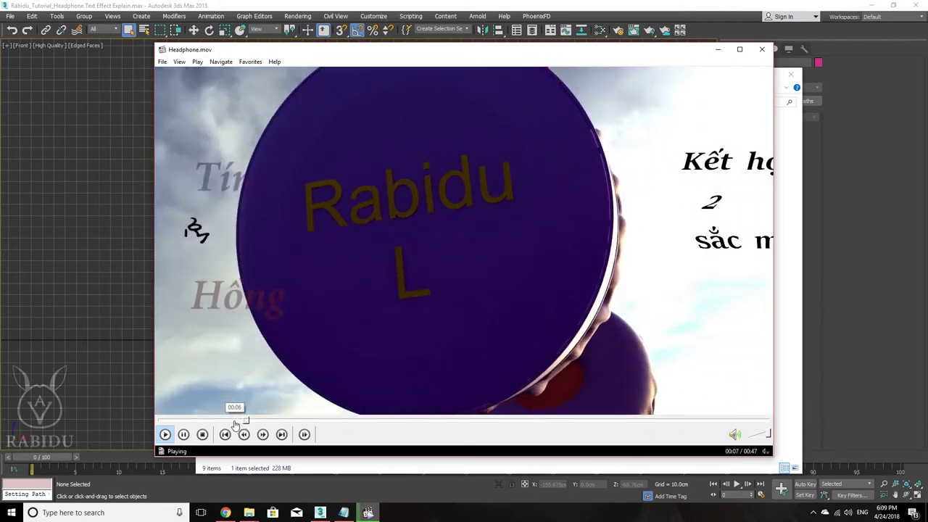
left_click(235, 421)
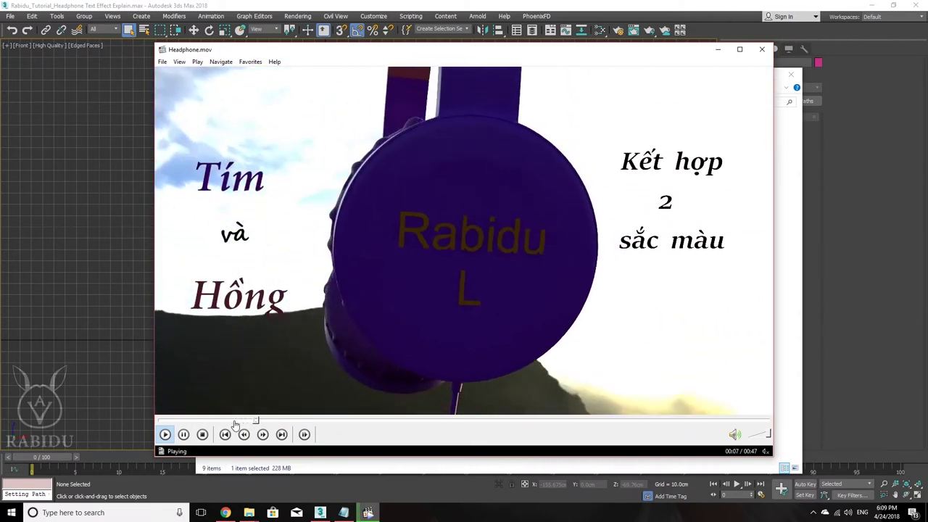
left_click(235, 422)
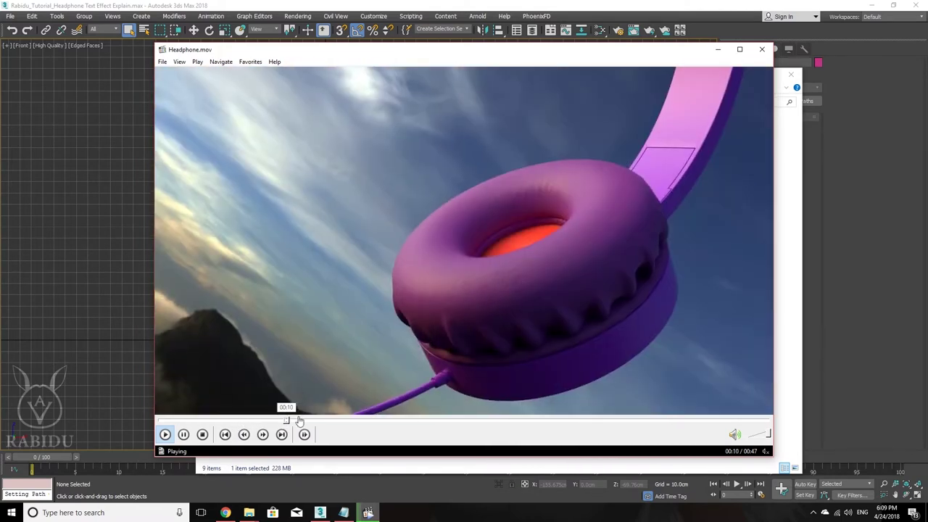
left_click_drag(319, 427, 450, 427)
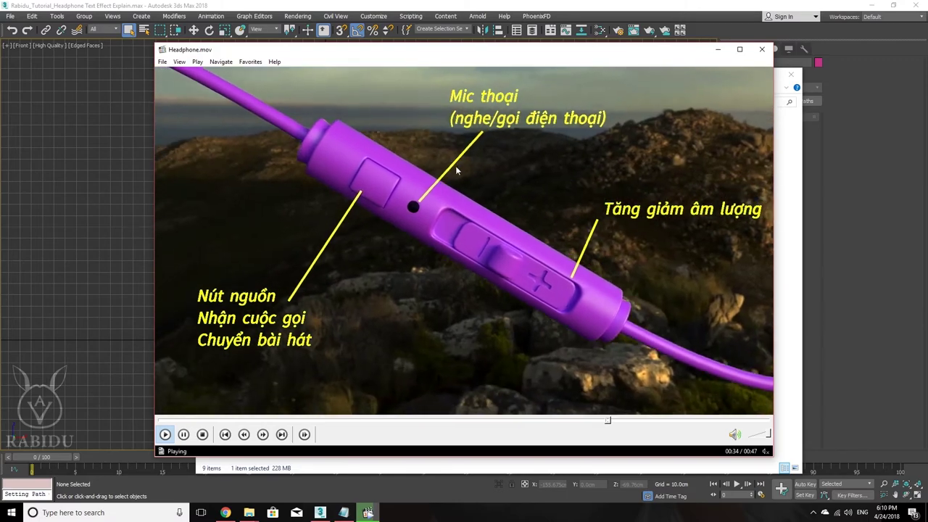
Return to the 00:33 mic shot, pause on it, resume, and replay the ending from 00:40.
left_click(591, 426)
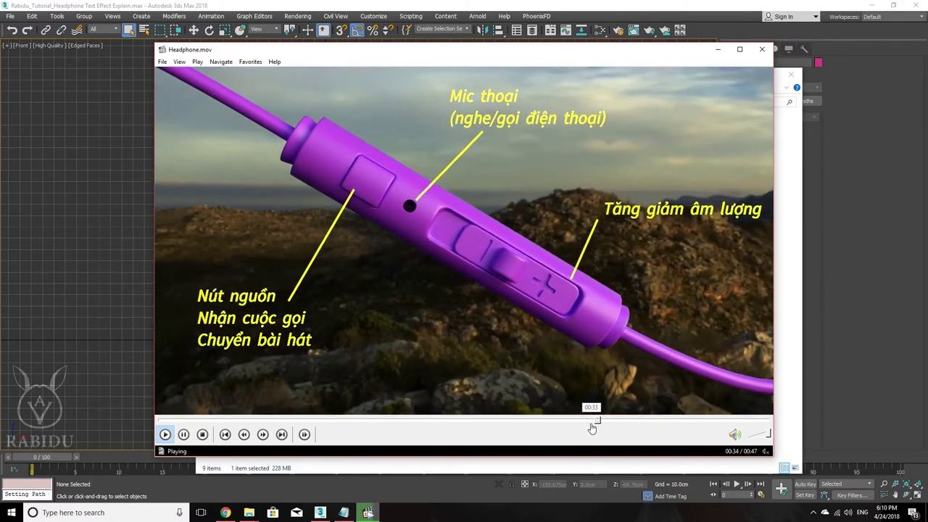
left_click_drag(591, 426, 574, 422)
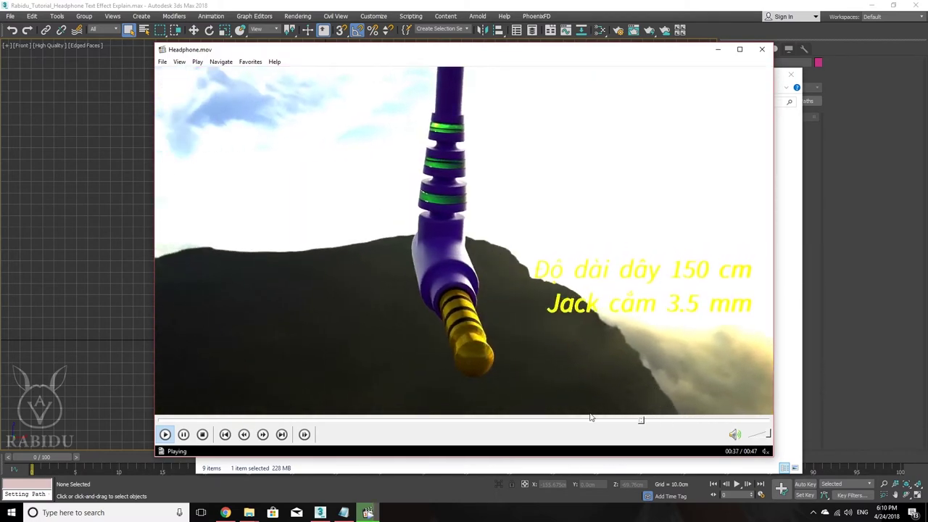
left_click(586, 420)
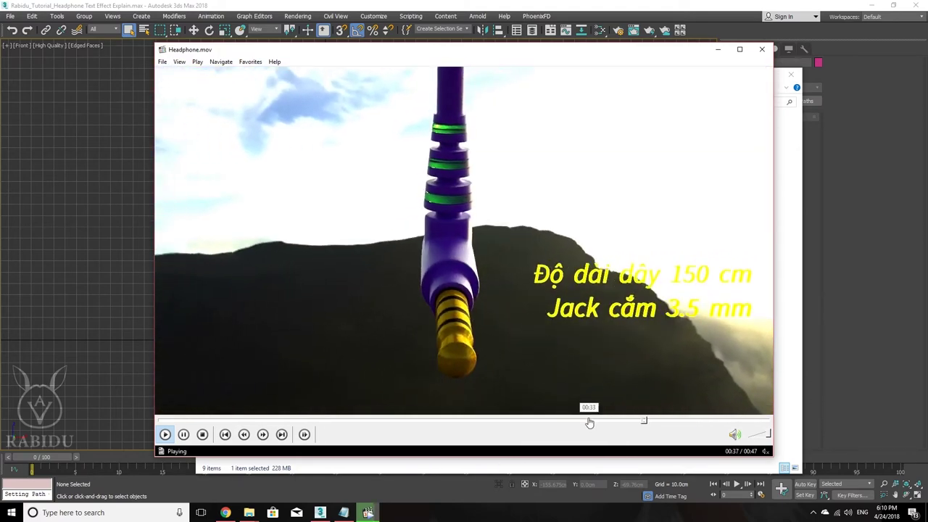
left_click(589, 420)
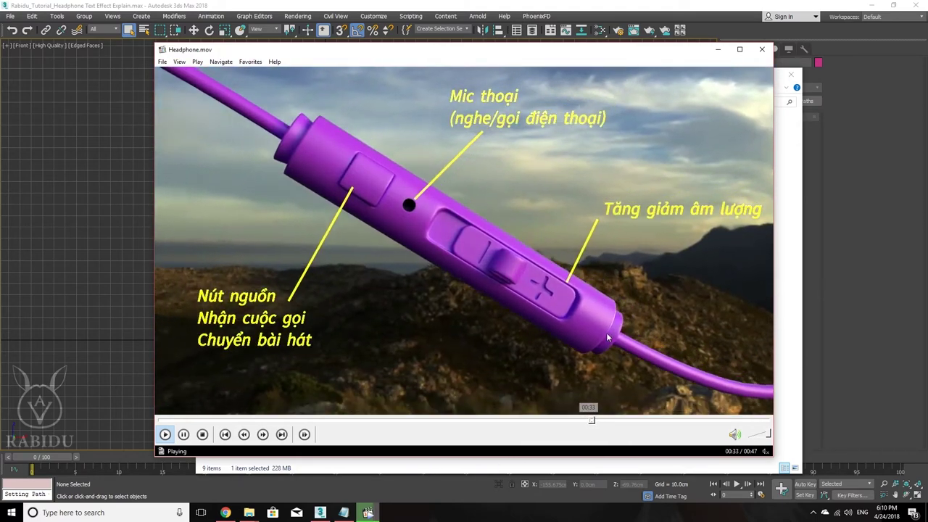
left_click(635, 265)
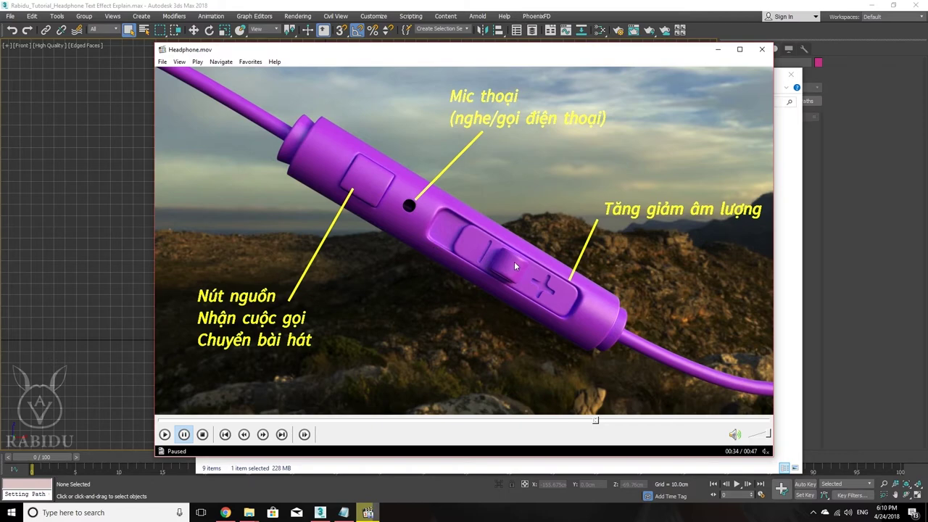
left_click(636, 313)
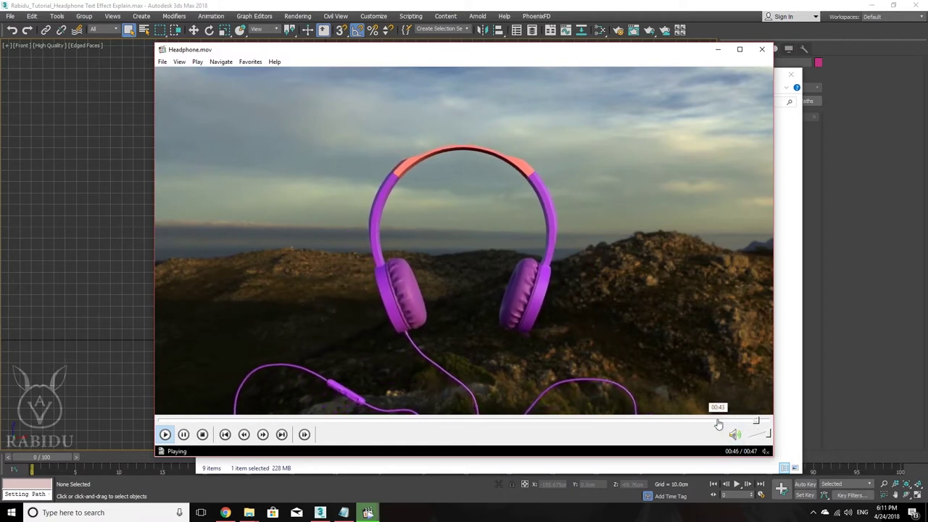
left_click(687, 421)
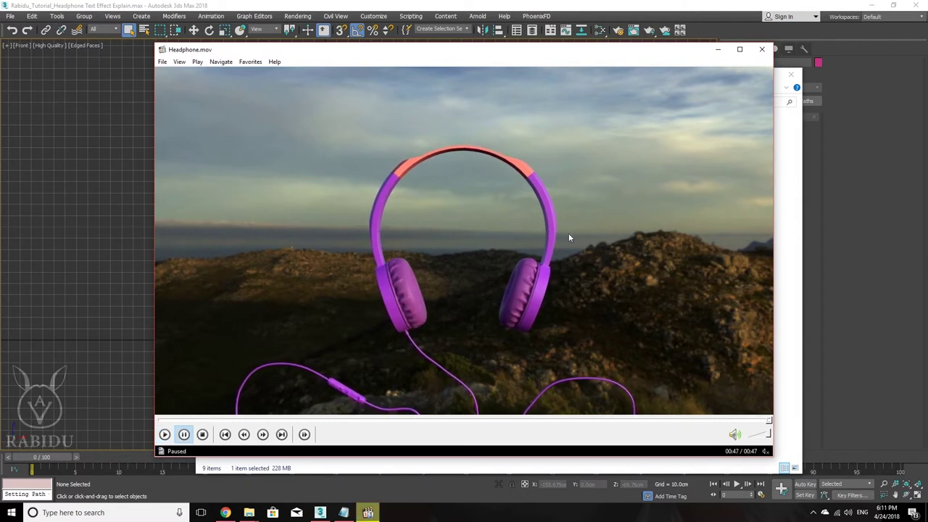
Minimize the video player and folder window to reveal the 3ds Max scene with the Rabidu text.
left_click(717, 50)
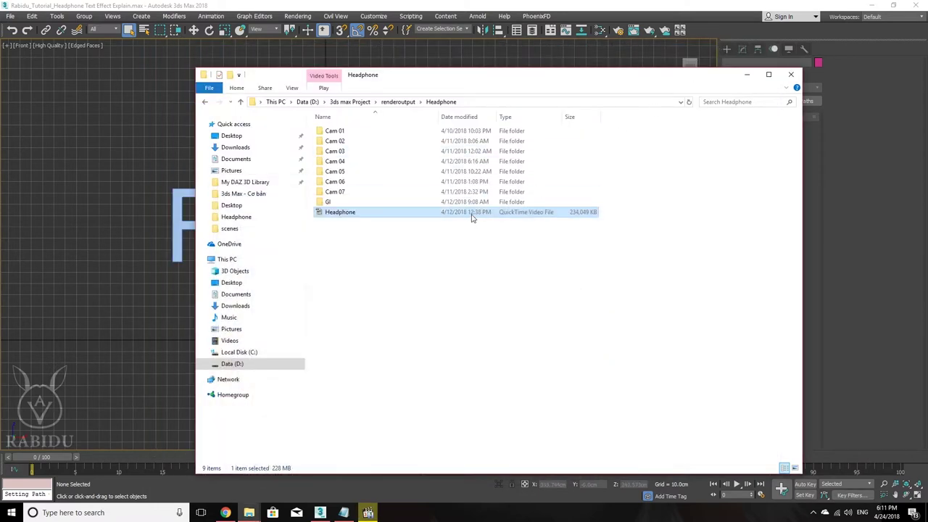
left_click(747, 76)
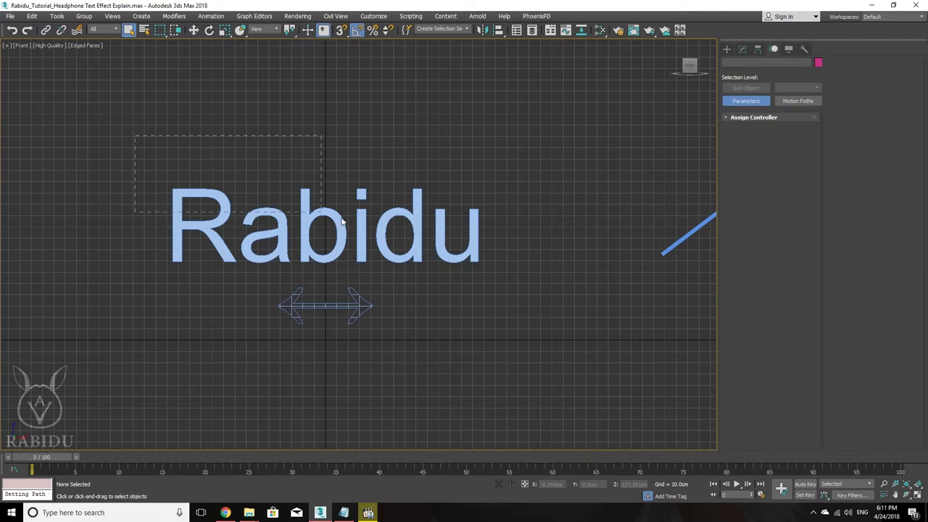
left_click_drag(523, 275, 525, 274)
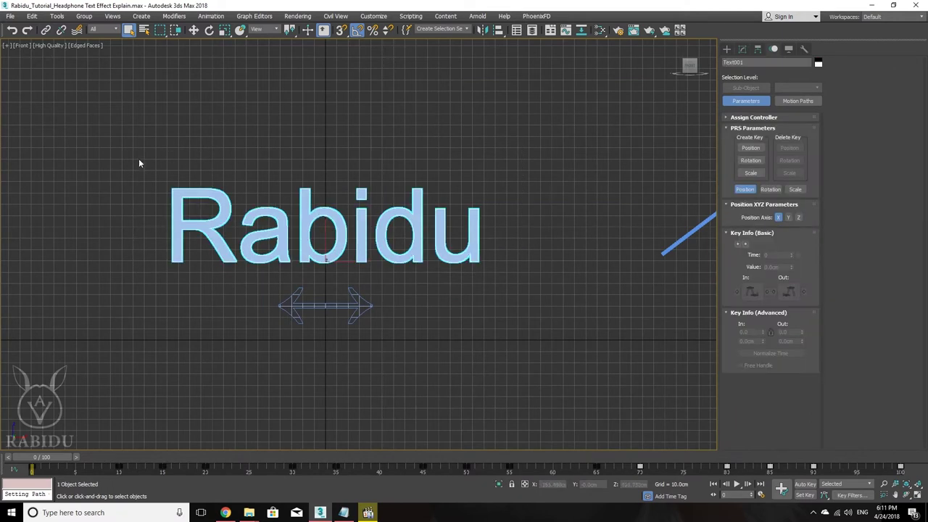
Select the Rabidu text and show its FFD 3x3x3 and Extrude modifier stack.
left_click_drag(145, 128, 508, 259)
left_click_drag(509, 254, 509, 254)
scroll(332, 225, "down", 2)
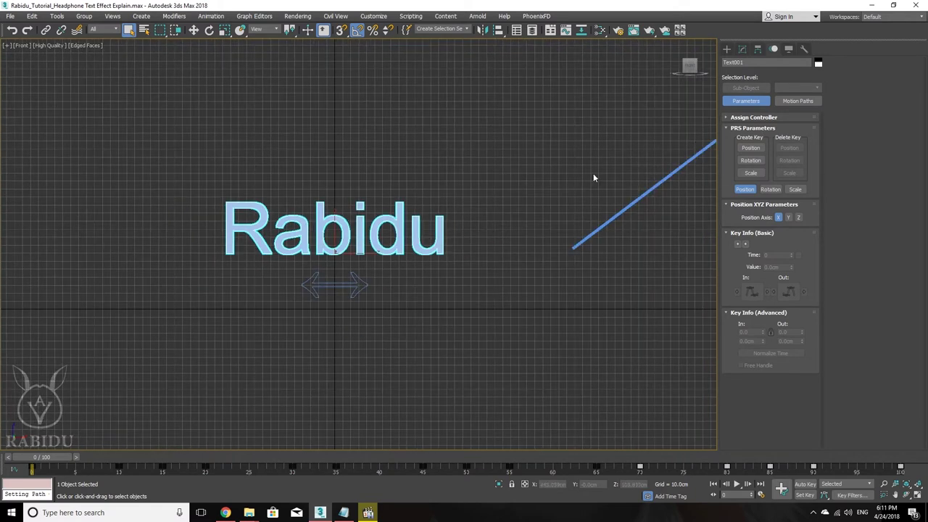
left_click(742, 51)
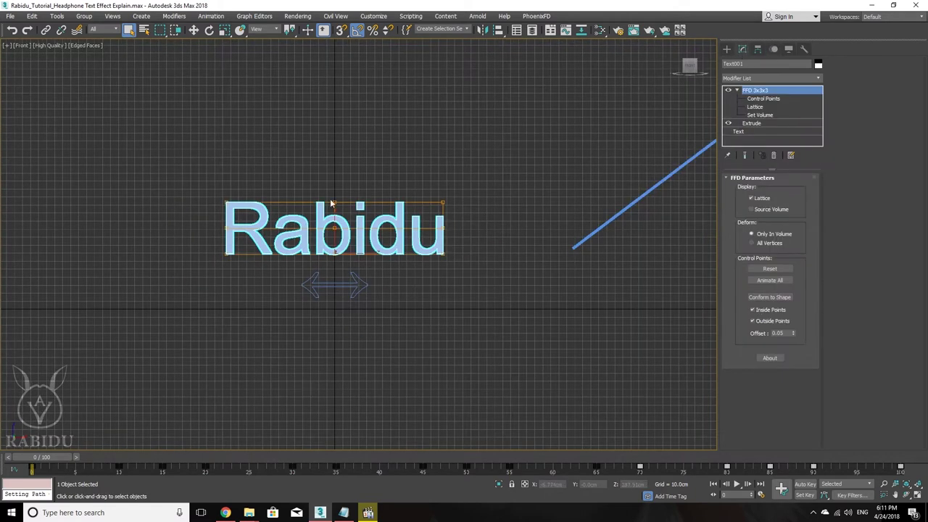
scroll(330, 204, "up", 2)
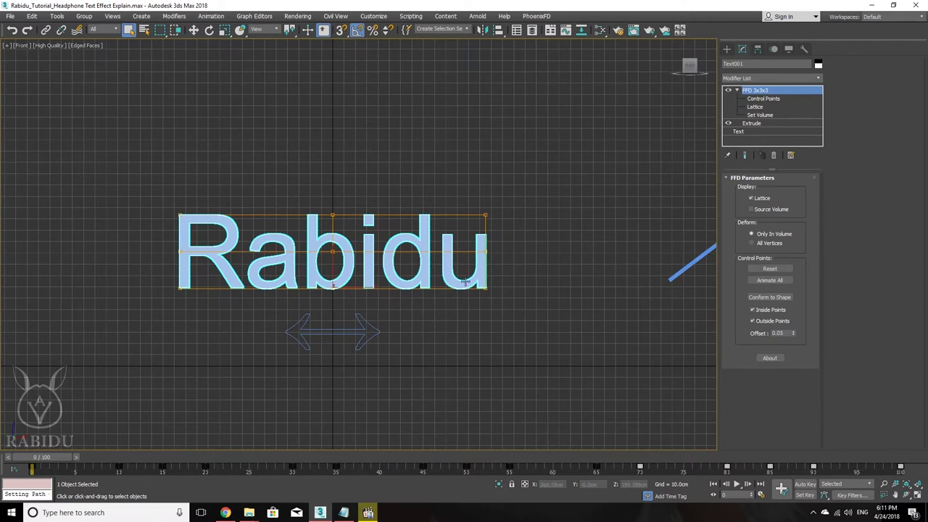
middle_click_drag(385, 314, 385, 317)
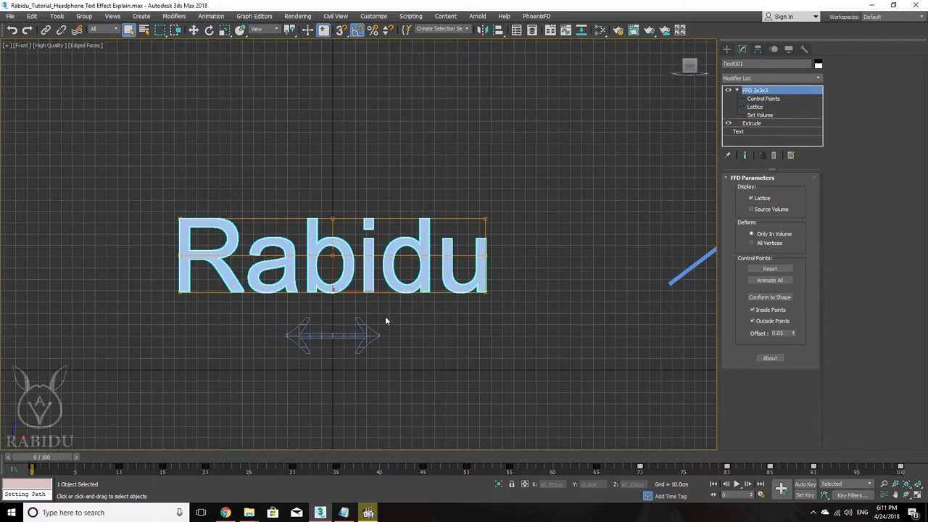
Preview the text skew animation, then stop it and return to frame 0.
key("/")
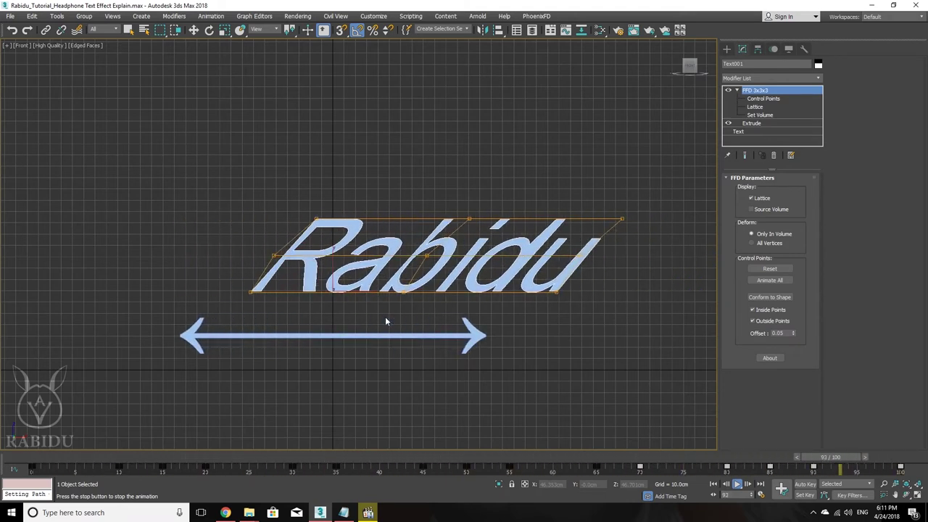
key("slash")
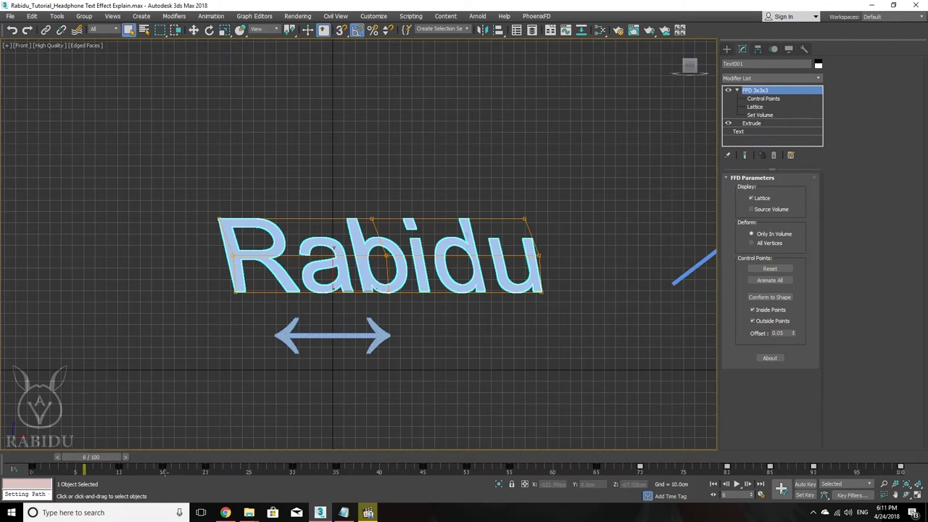
left_click_drag(63, 457, 19, 457)
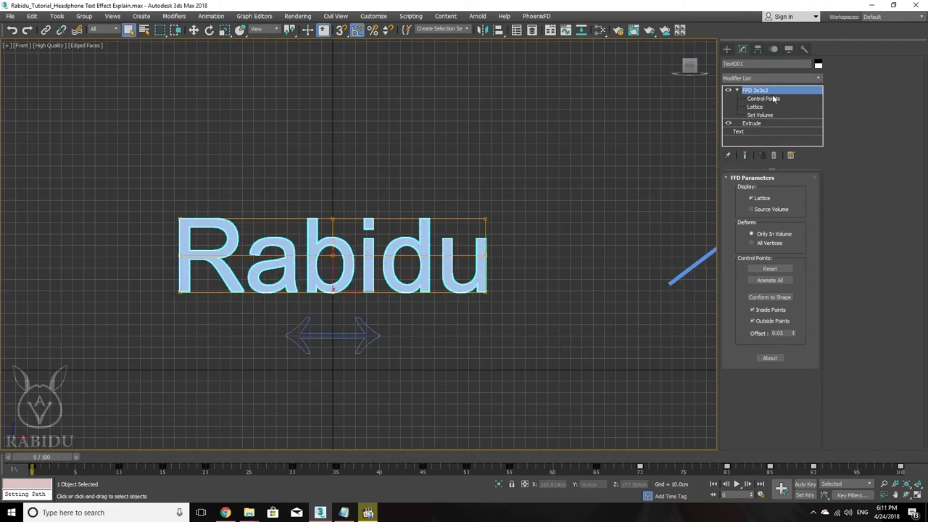
right_click(766, 90)
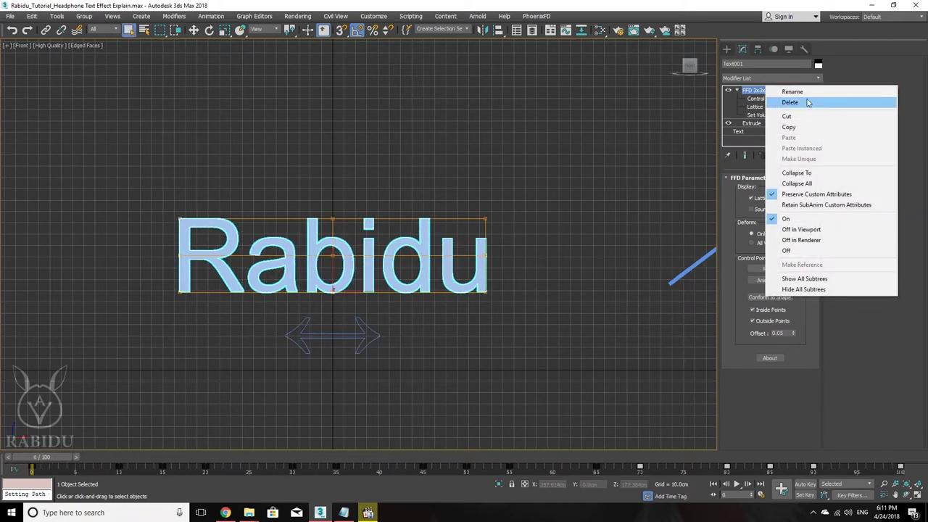
Delete the FFD 3x3x3 modifier and switch off Extrude so Rabidu shows flat outlines.
left_click(807, 102)
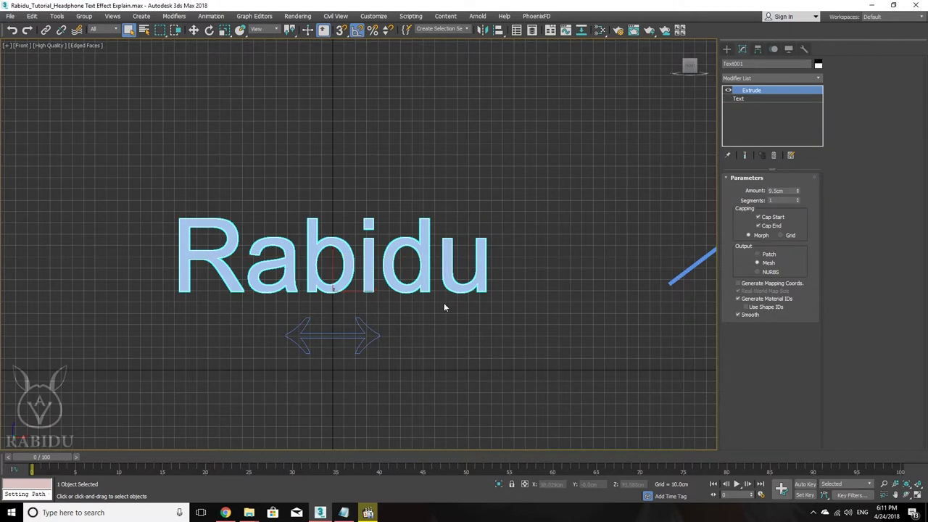
middle_click_drag(441, 305, 437, 324)
left_click(728, 91)
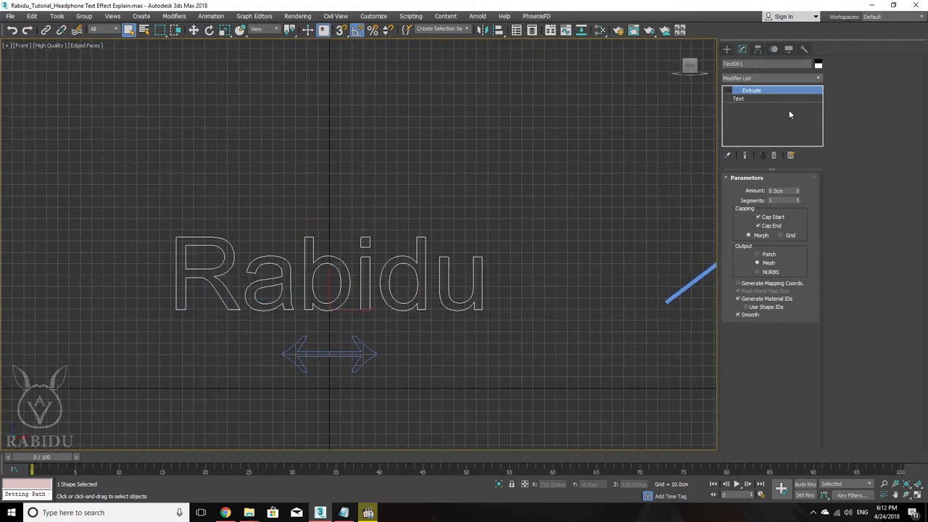
Start a new Text shape from the Create panel's Shapes > Splines list.
left_click(727, 50)
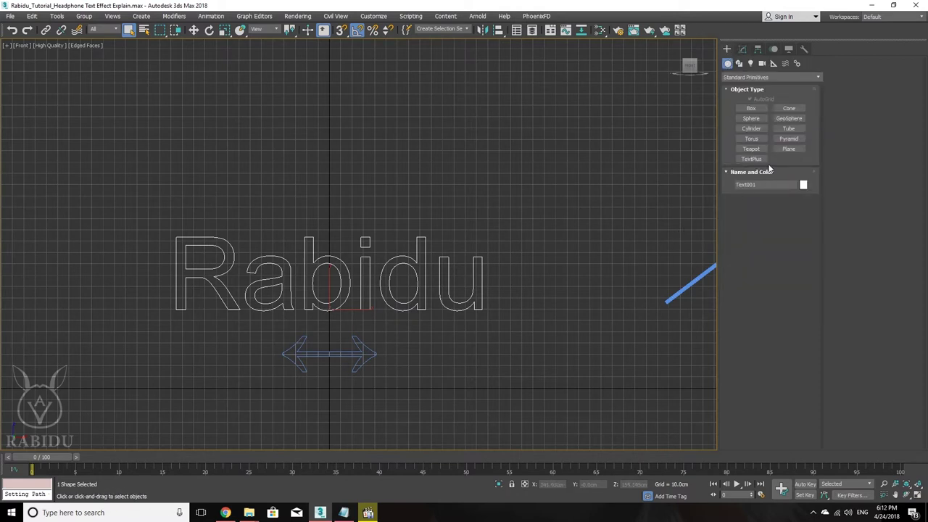
left_click(739, 63)
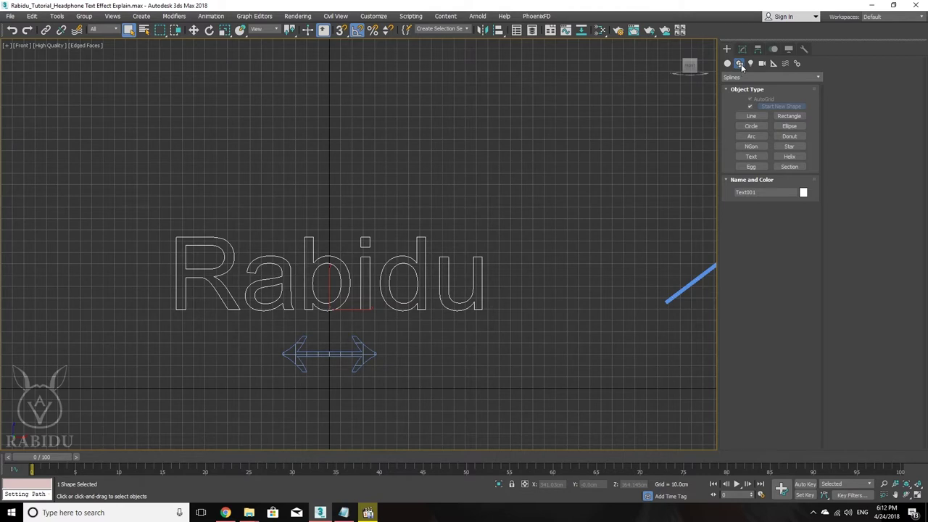
left_click(751, 156)
Place a text shape above Rabidu, then discard and delete the empty leftover shape.
mouse_move(321, 158)
left_mouse_down()
mouse_move(345, 164)
mouse_move(335, 154)
left_mouse_up()
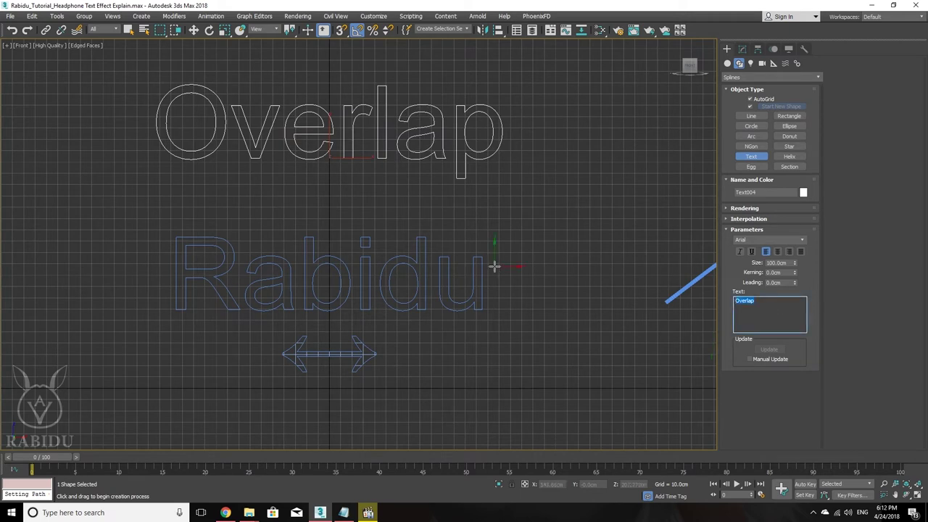
type("ggdsrghjdf")
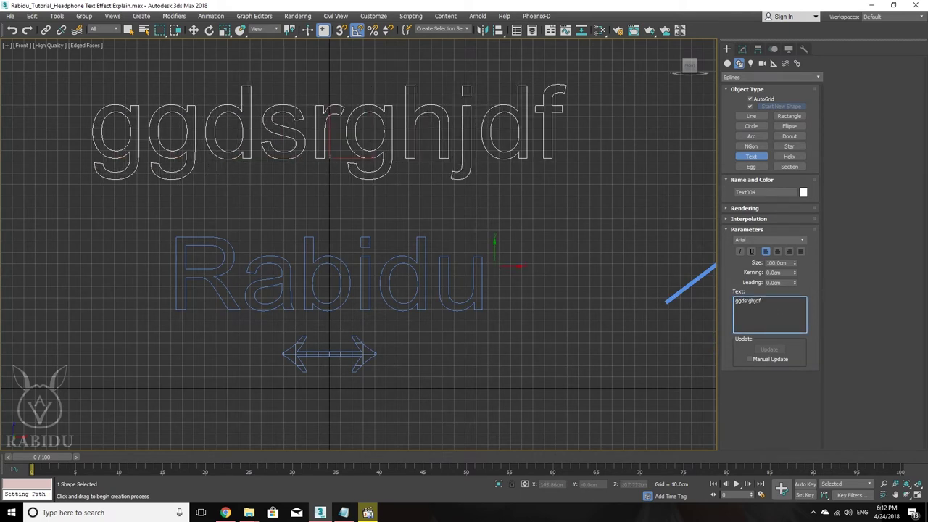
key("BackSpace")
key("BackSpace")
key("BackSpace")
key("BackSpace")
key("BackSpace")
key("BackSpace")
key("BackSpace")
key("BackSpace")
key("BackSpace")
key("BackSpace")
right_click(435, 250)
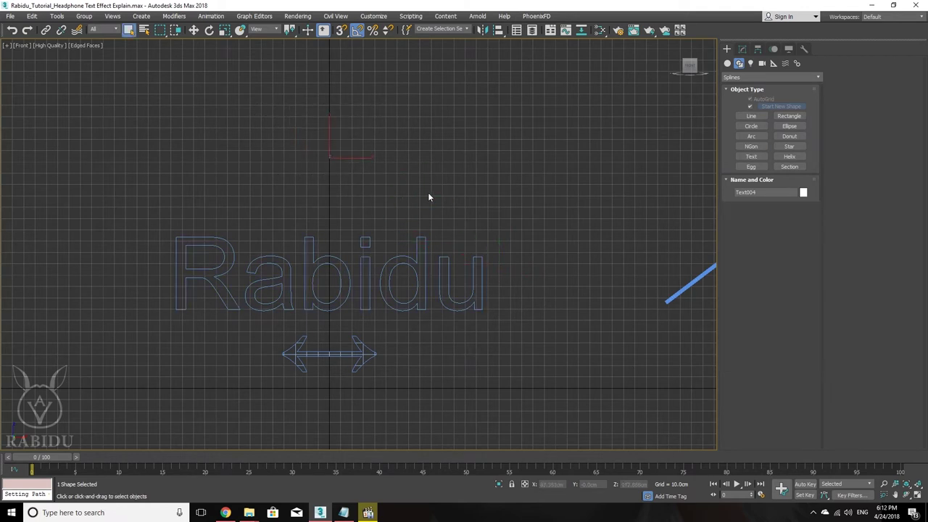
left_click(373, 160)
left_click_drag(293, 131, 282, 106)
key("Delete")
Re-enable the Rabidu text's Extrude modifier so the letters are solid again.
left_click(421, 263)
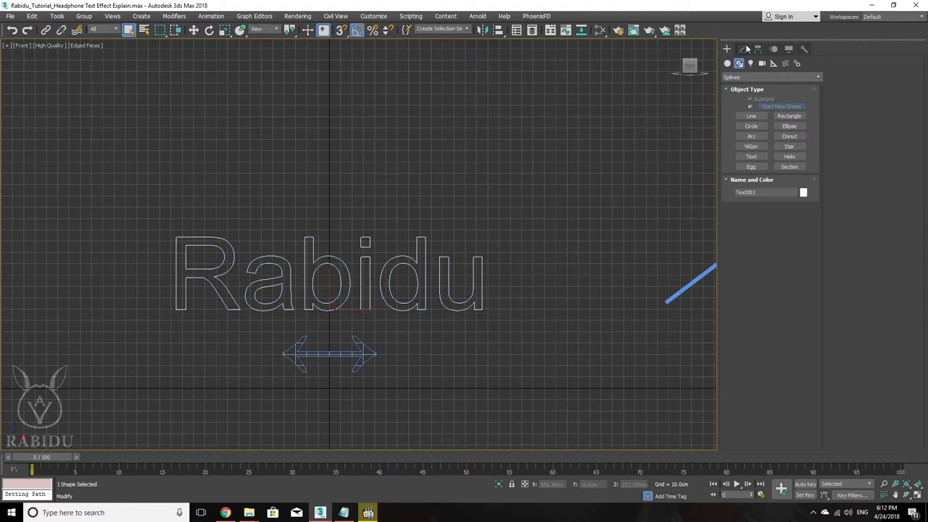
left_click(741, 50)
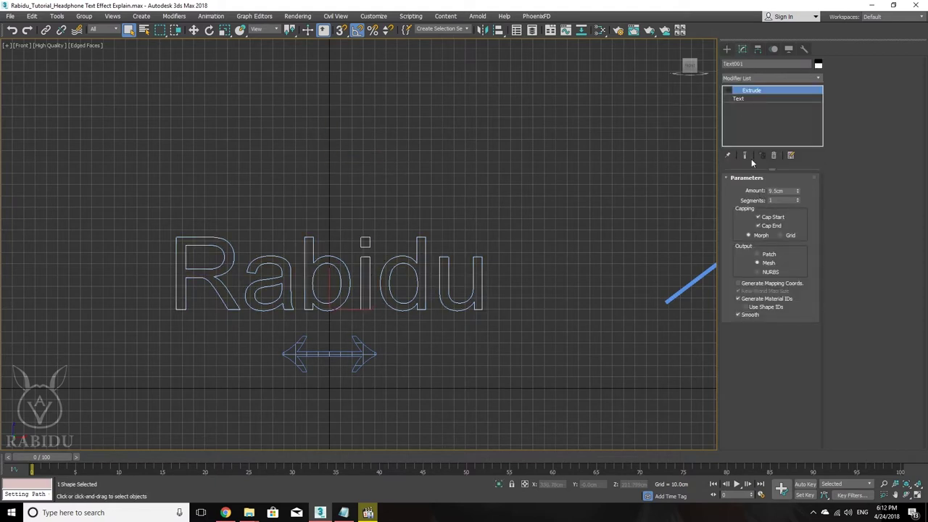
left_click(728, 92)
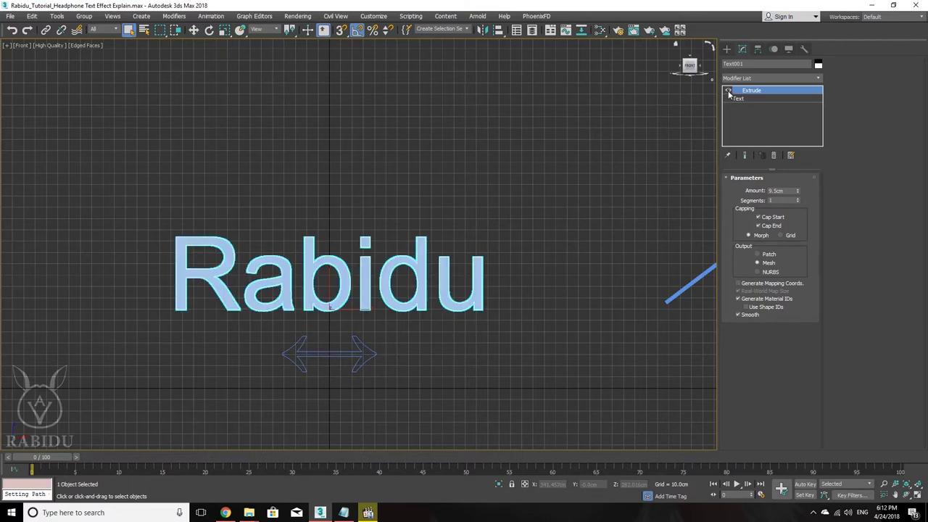
mouse_move(549, 199)
middle_mouse_down("alt")
mouse_move(515, 221)
mouse_move(579, 234)
mouse_move(551, 232)
middle_mouse_up("alt")
scroll(270, 348, "up", 3)
scroll(270, 348, "up", 3)
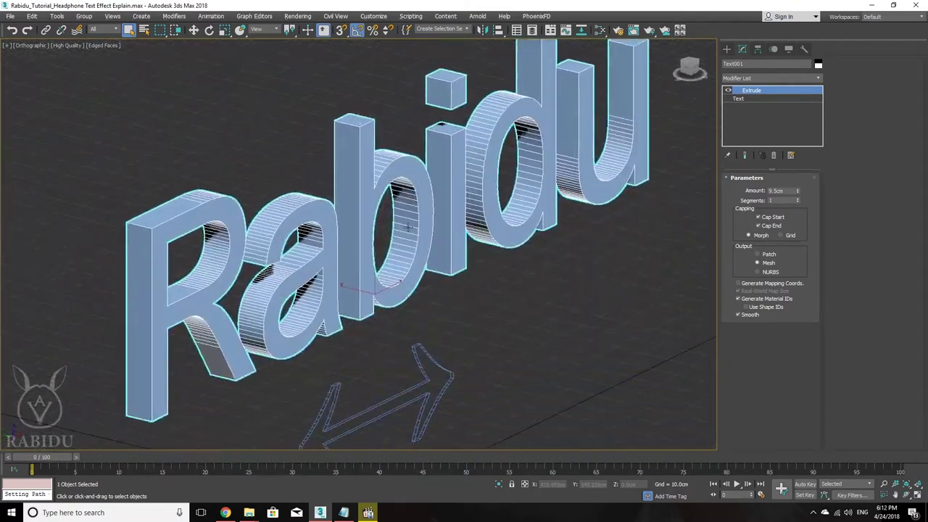
left_click(728, 92)
left_click(728, 91)
scroll(477, 189, "down", 3)
middle_click_drag(487, 179, 453, 197, "alt")
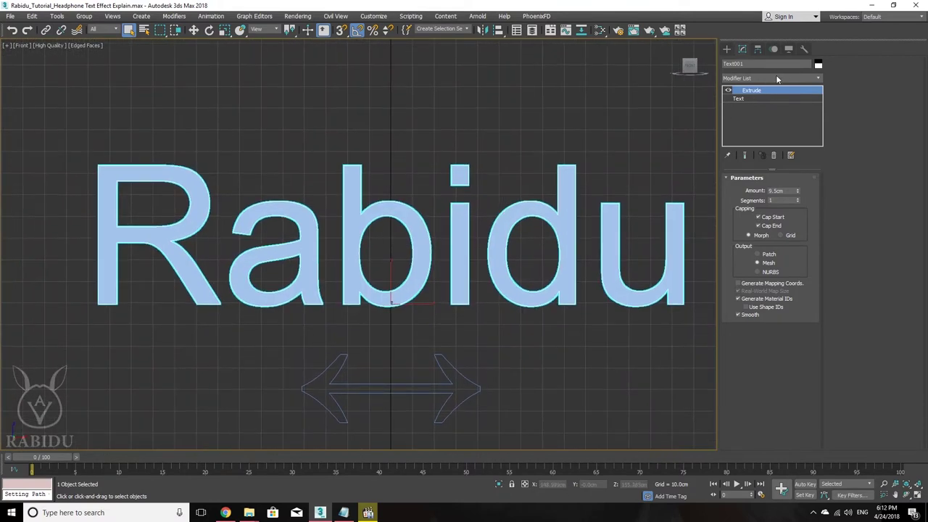
left_click(775, 75)
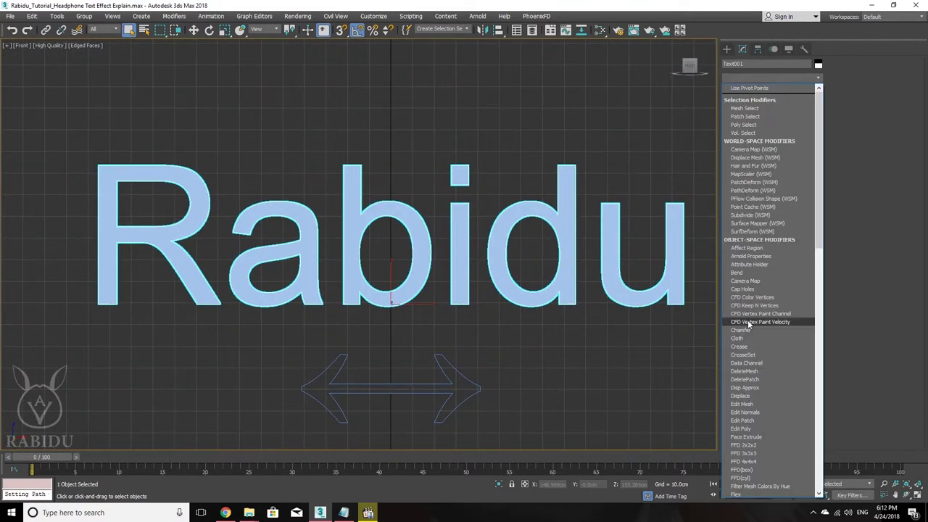
left_click(532, 4)
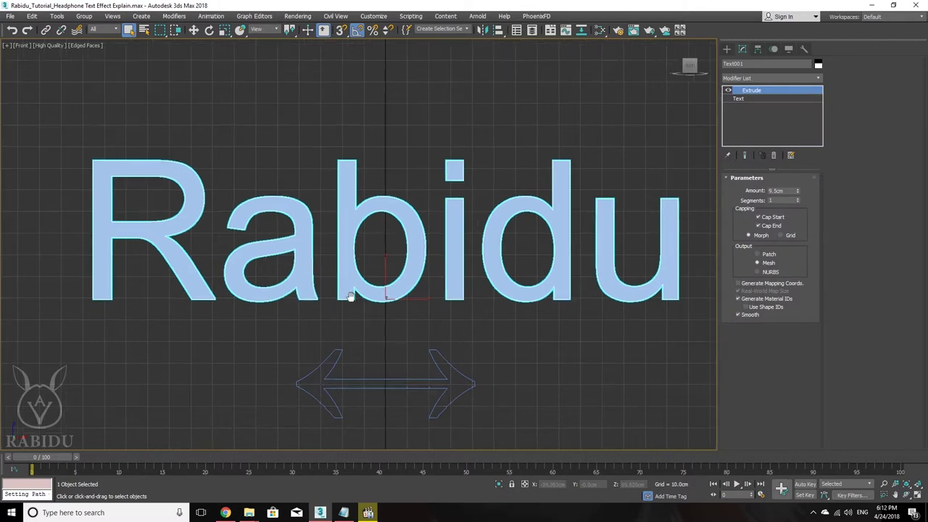
scroll(316, 290, "down", 5)
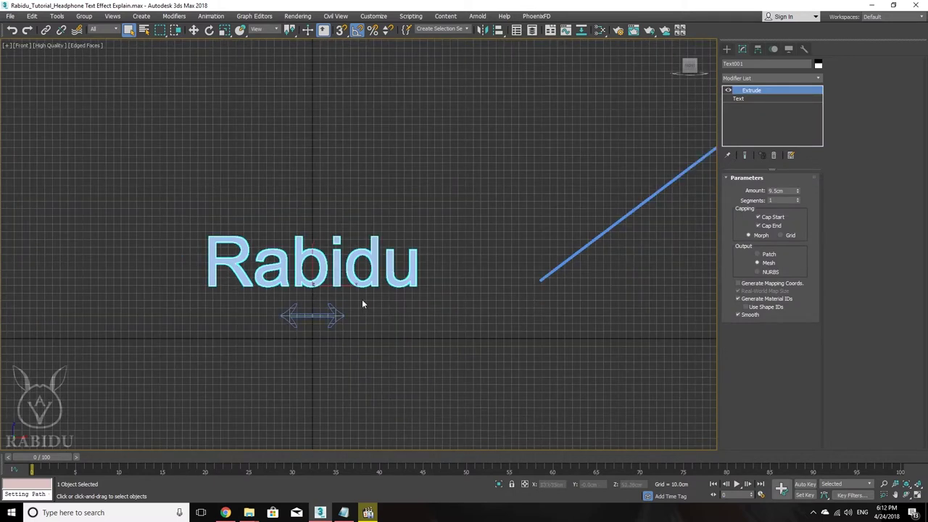
With Auto Key on at frame 20, move the Rabidu text to the right.
left_click_drag(49, 458, 214, 469)
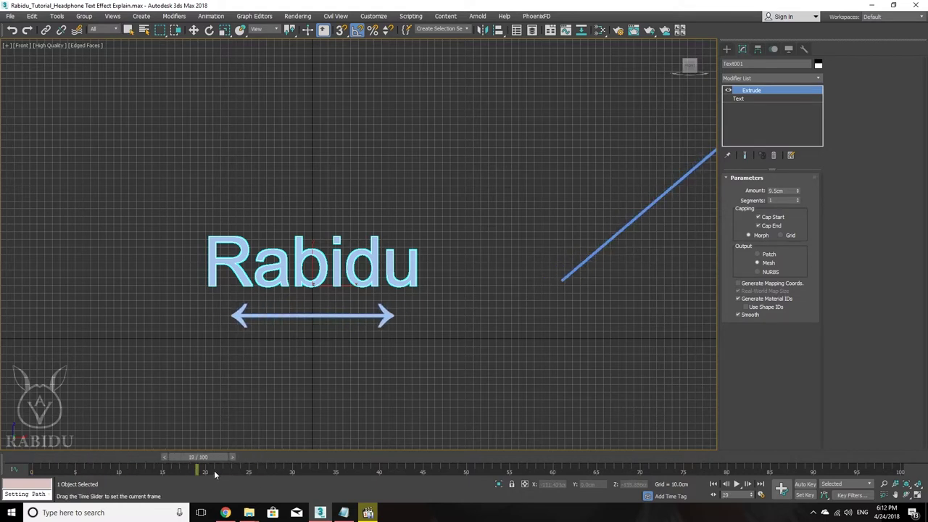
left_click_drag(214, 469, 217, 470)
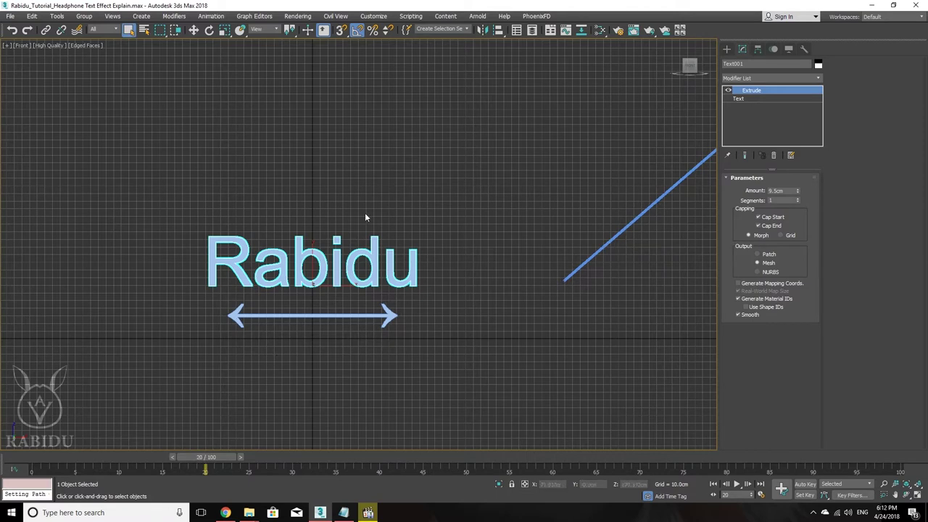
key("w")
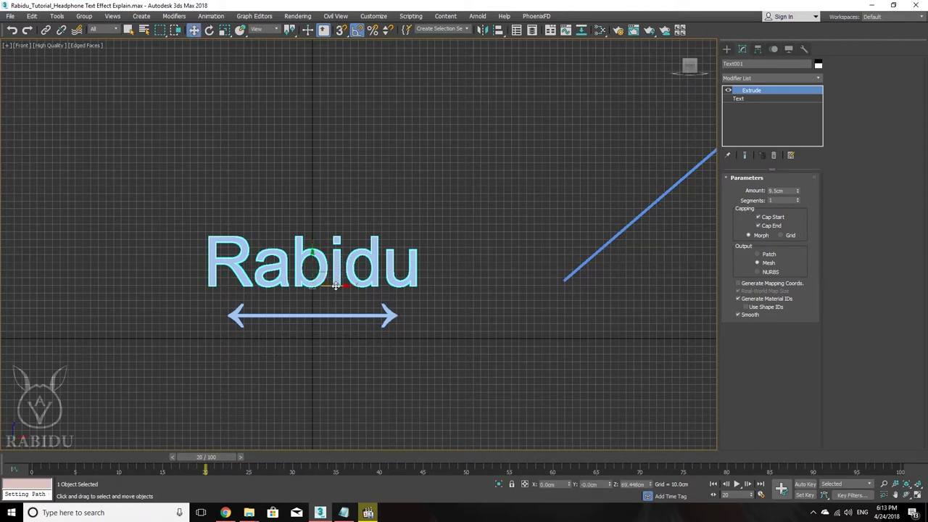
left_click_drag(336, 285, 458, 304)
right_click(372, 305)
key("n")
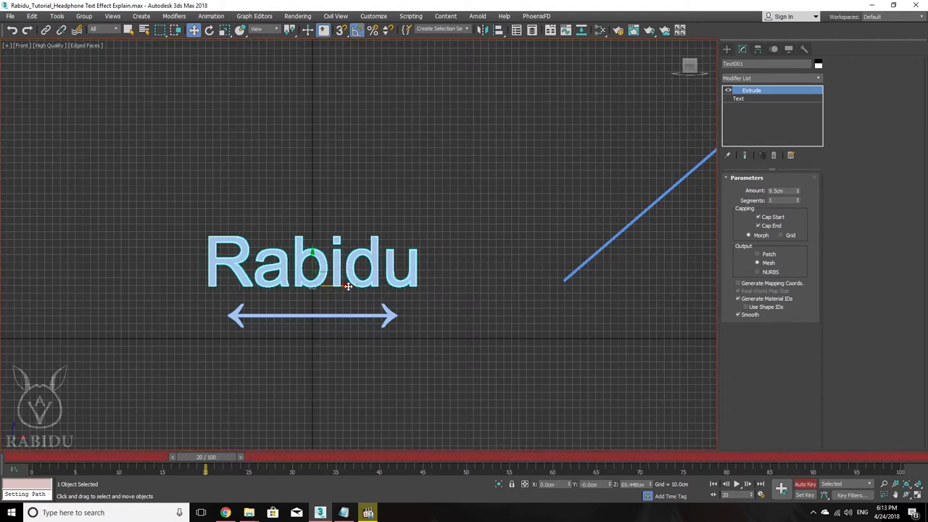
left_click_drag(330, 288, 455, 300)
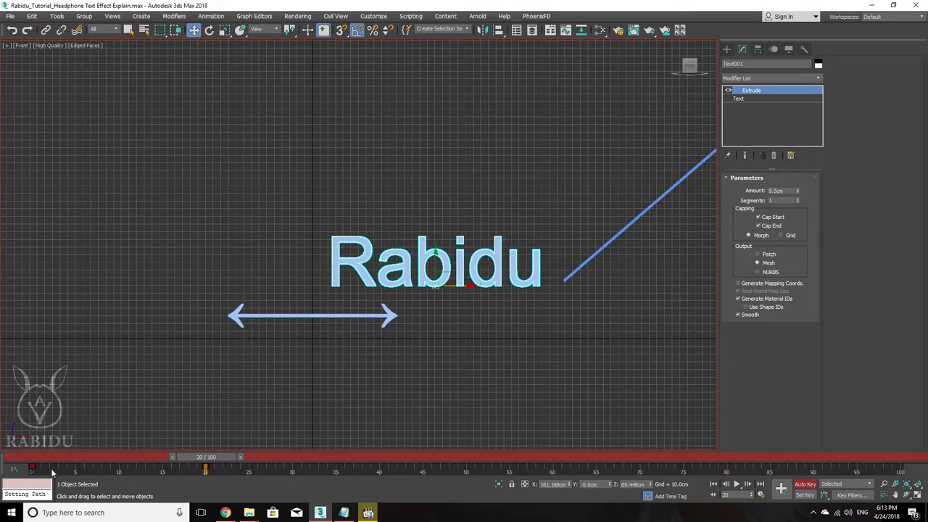
Shift-copy the frame 0 and 20 keys to later frames like 41, 62 and 82, ending at frame 0.
left_click_drag(31, 468, 69, 467, "shift")
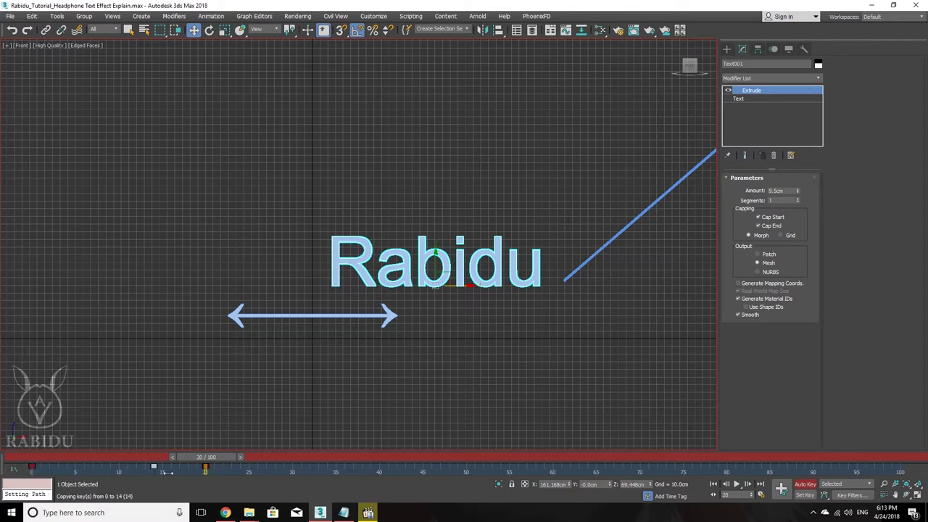
left_click_drag(68, 467, 31, 467, "shift")
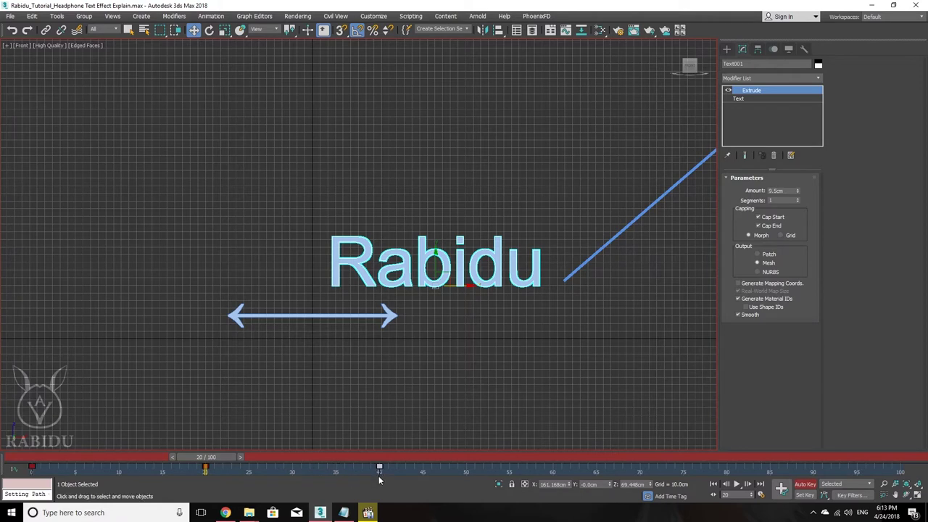
left_click_drag(210, 458, 223, 457)
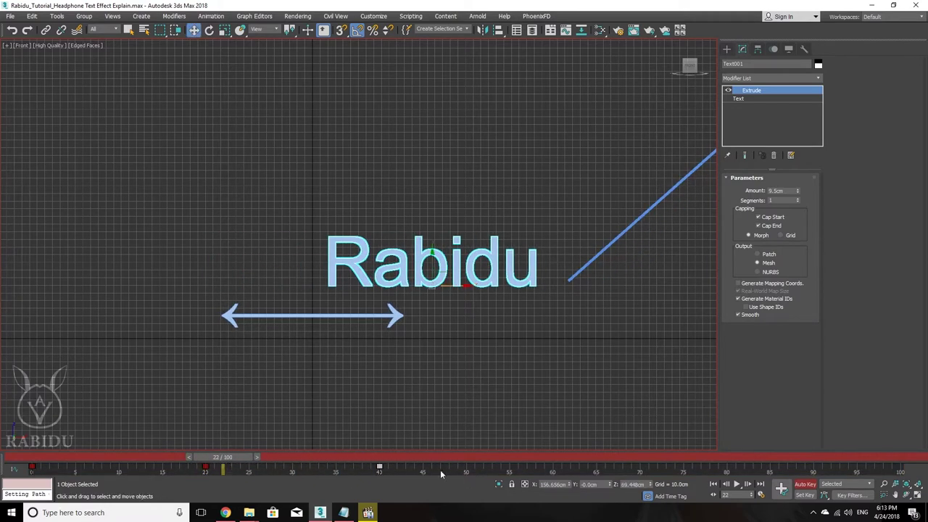
mouse_move(33, 468)
left_mouse_down("shift")
mouse_move(388, 468)
mouse_move(383, 480)
left_mouse_up("shift")
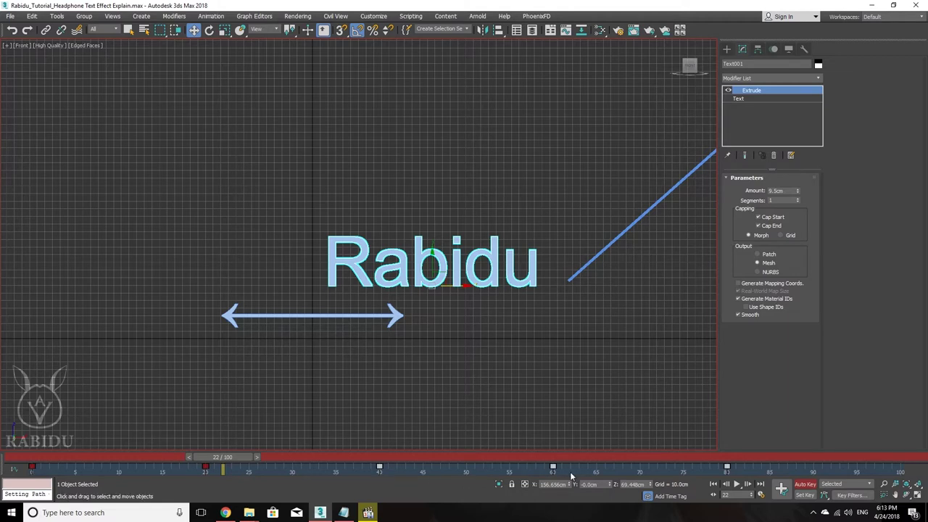
key("Delete")
mouse_move(399, 470)
left_mouse_down()
mouse_move(26, 471)
mouse_move(570, 500)
mouse_move(465, 493)
left_mouse_up()
mouse_move(223, 457)
left_mouse_down()
mouse_move(321, 457)
mouse_move(14, 434)
mouse_move(232, 442)
mouse_move(202, 439)
mouse_move(223, 444)
left_mouse_up()
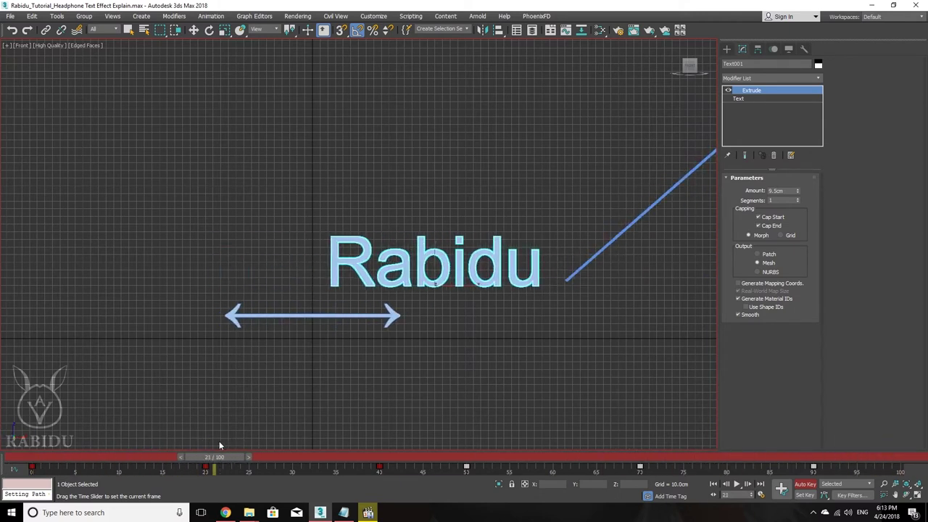
key("Home")
key("w")
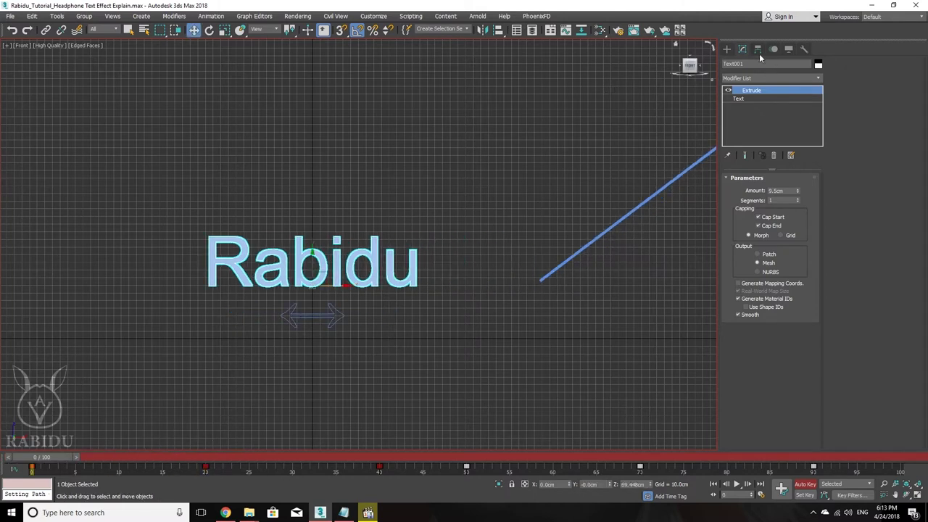
left_click(816, 79)
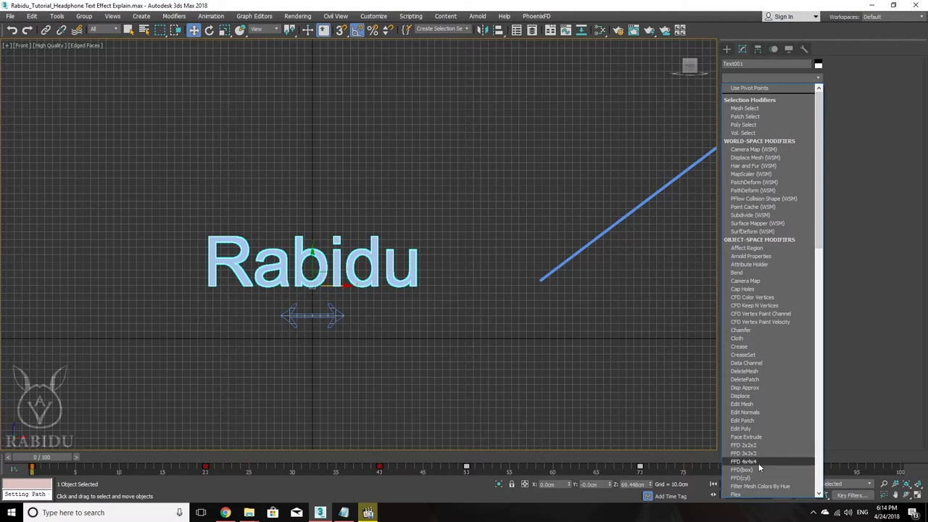
Add an FFD 2x2x2 modifier to the text, turn on Auto Key, and enter Control Points mode.
left_click(759, 445)
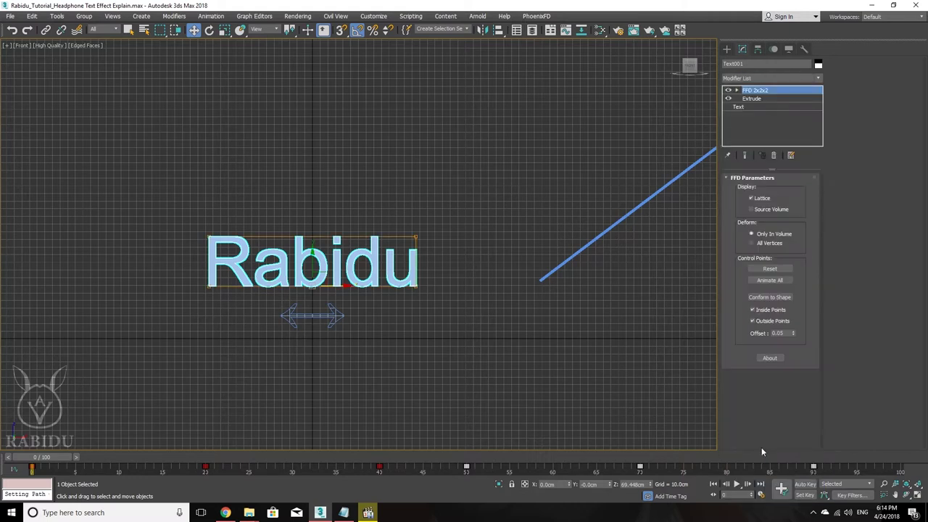
mouse_move(369, 288)
middle_mouse_down()
mouse_move(446, 321)
mouse_move(445, 345)
middle_mouse_up()
scroll(446, 320, "up", 4)
key("n")
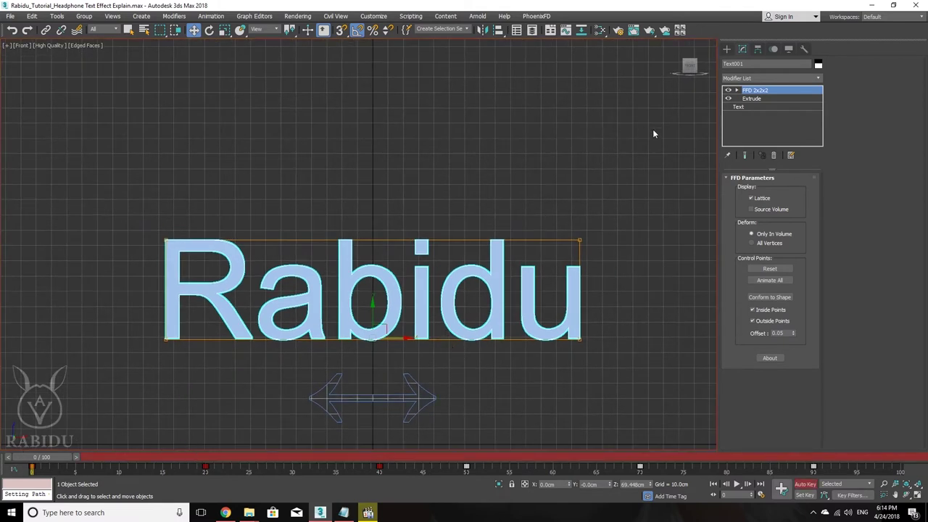
left_click(736, 91)
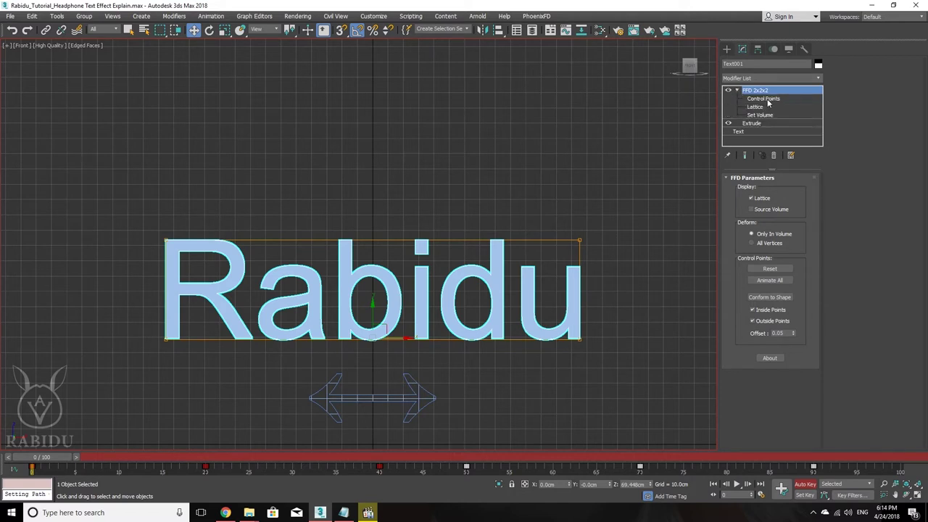
left_click(766, 100)
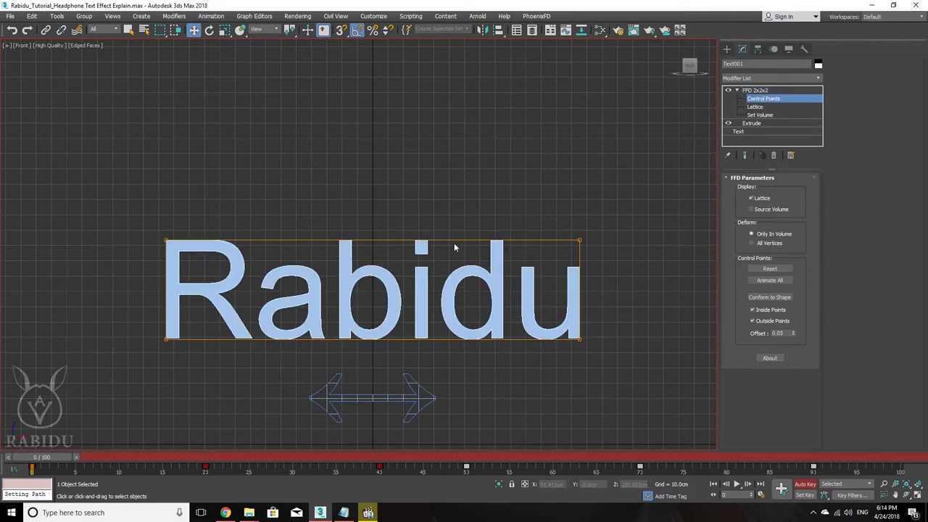
scroll(454, 243, "down", 1)
scroll(439, 224, "down", 2)
scroll(455, 226, "up", 2)
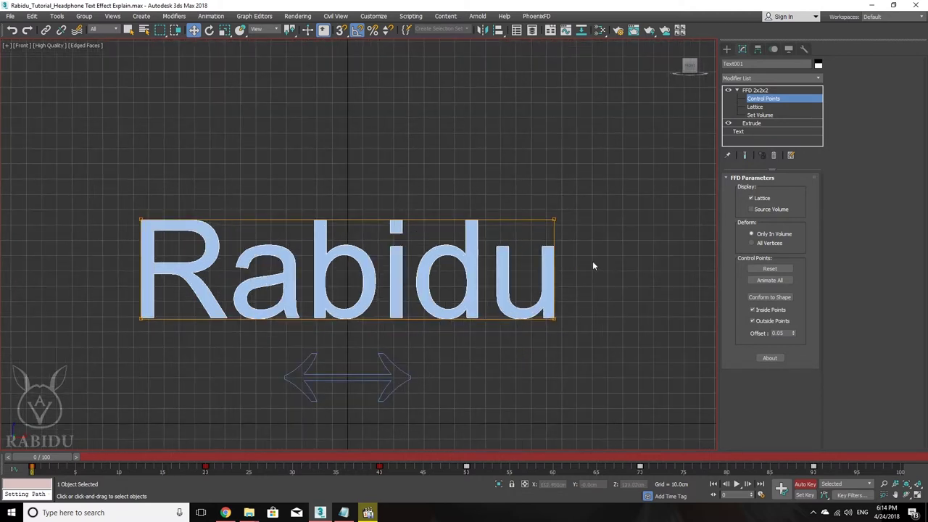
middle_click_drag(496, 234, 493, 227)
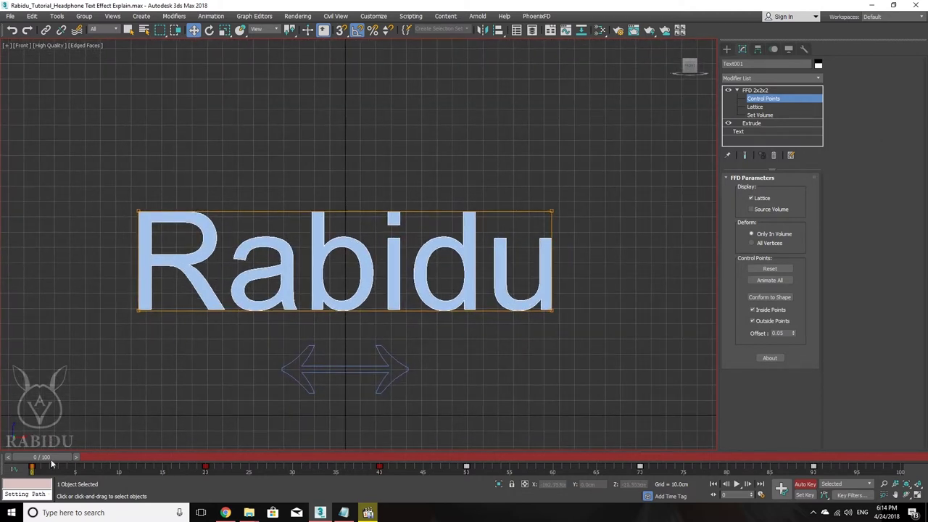
At frame 20, select the top FFD control points and shift them left to slant the text.
left_click_drag(53, 462, 219, 471)
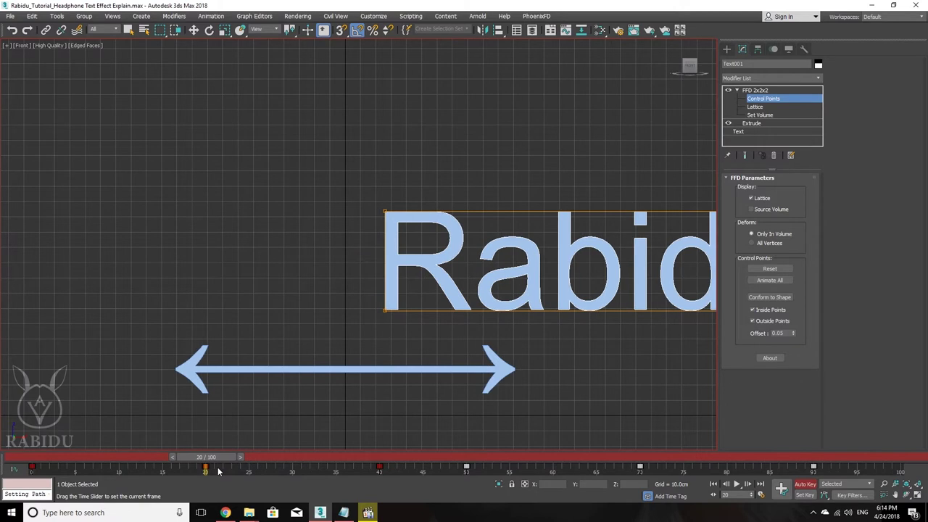
key("w")
scroll(435, 290, "down", 2)
middle_click_drag(435, 289, 326, 304)
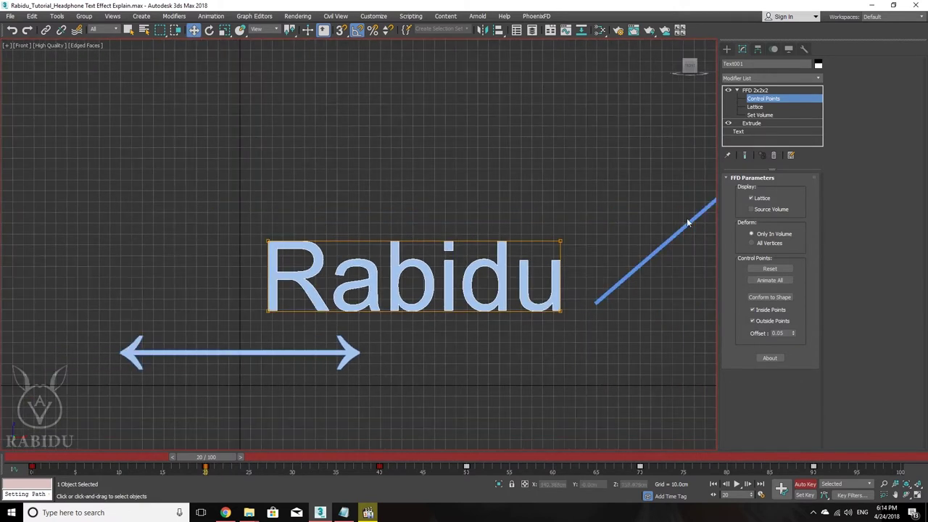
left_click_drag(208, 180, 577, 266)
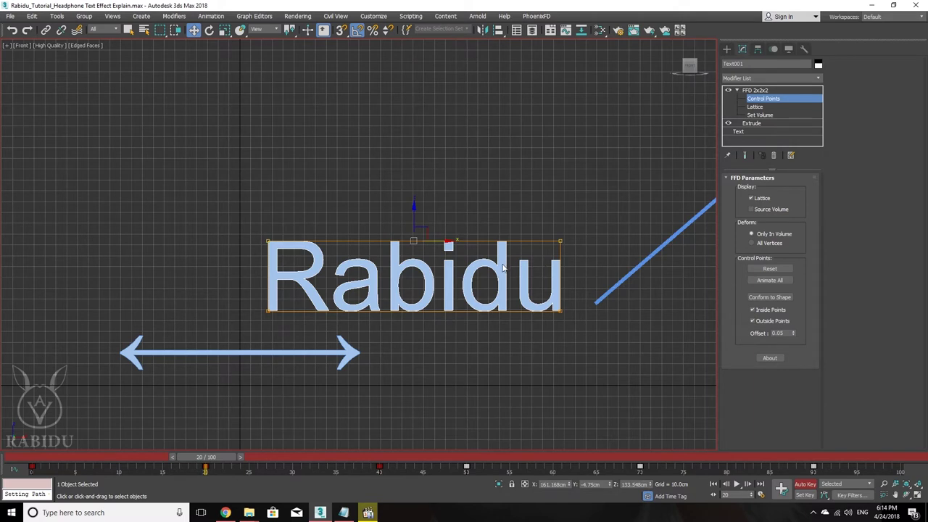
left_click_drag(443, 241, 415, 240)
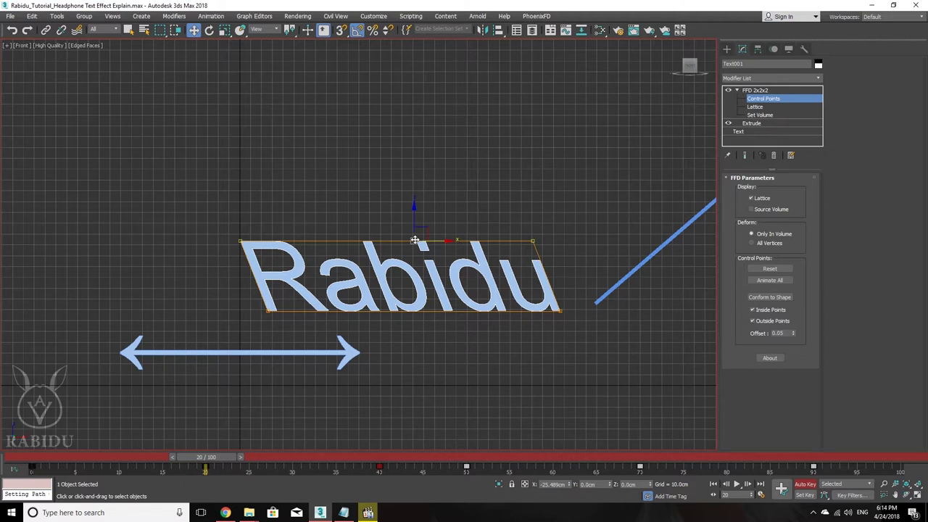
At frame 40, zero the top points' offset so the text stands upright, then return to frame 0.
left_click_drag(205, 461, 378, 472)
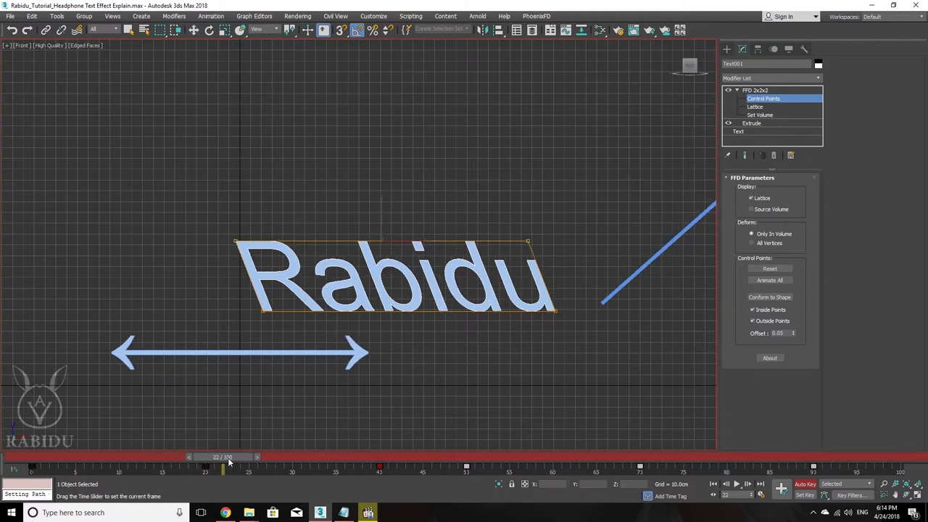
left_click_drag(378, 472, 381, 475)
key("w")
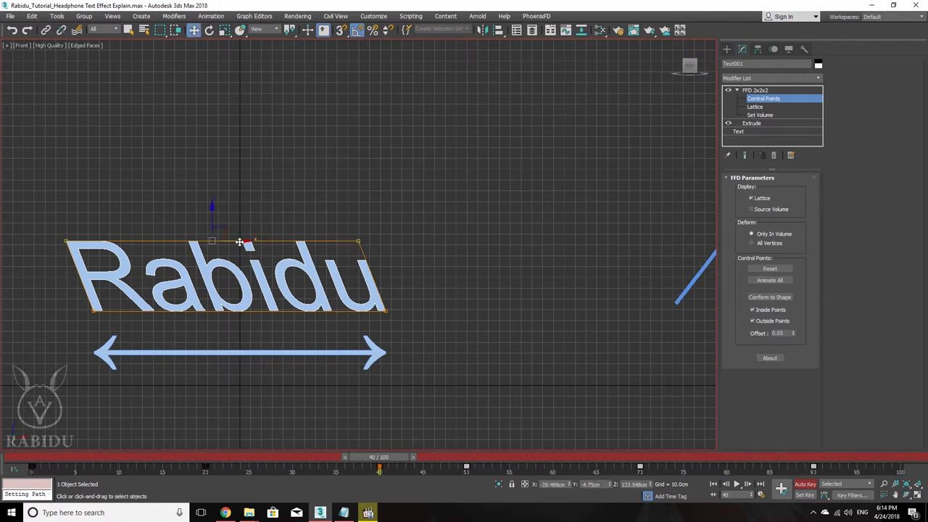
key("ctrl+z")
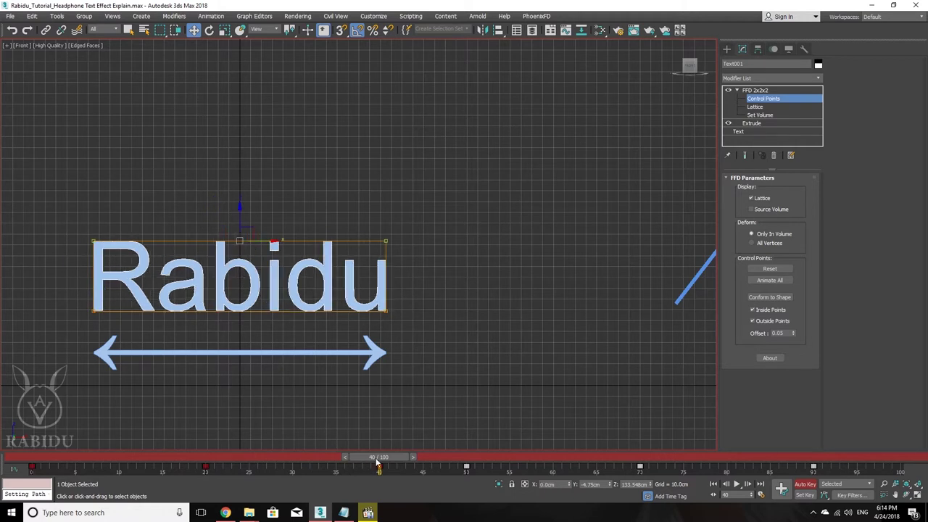
mouse_move(377, 464)
left_mouse_down()
mouse_move(1, 426)
mouse_move(167, 441)
mouse_move(130, 434)
mouse_move(161, 433)
mouse_move(126, 438)
left_mouse_up()
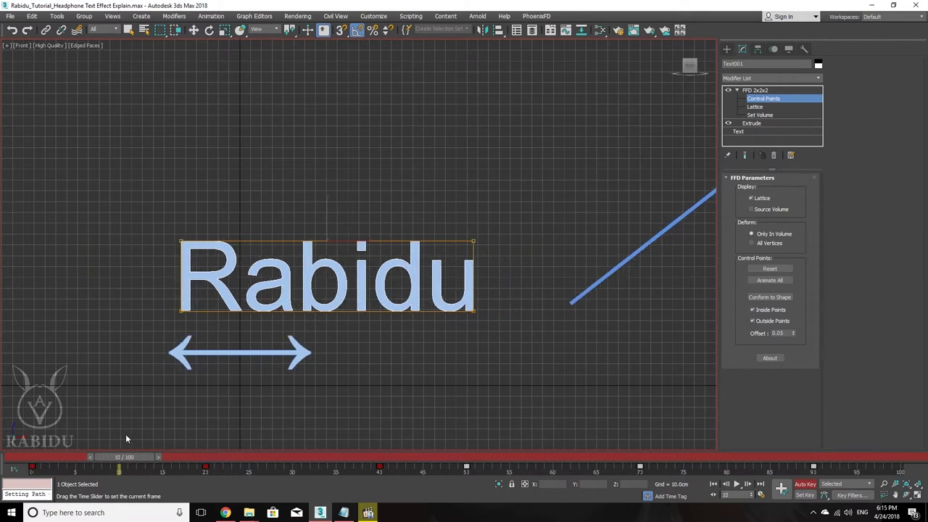
Key the top control points leaning left at frame 10 and right into an italic at frame 30.
key("w")
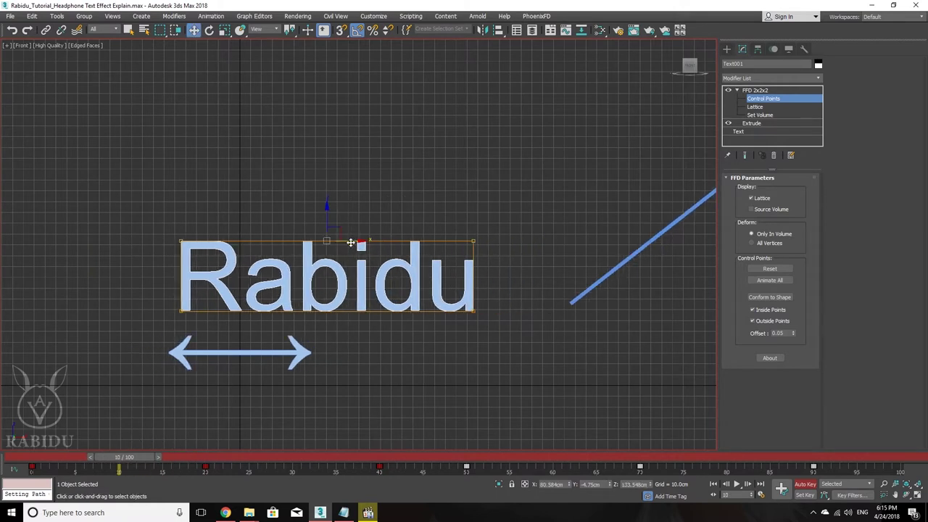
left_click_drag(351, 242, 310, 241)
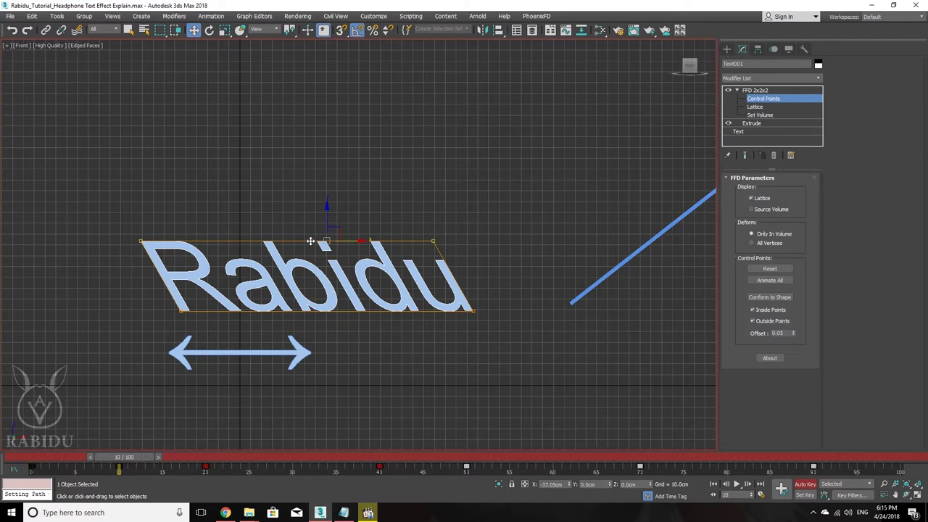
mouse_move(123, 458)
left_mouse_down()
mouse_move(72, 456)
mouse_move(294, 464)
left_mouse_up()
key("w")
left_click_drag(321, 242, 390, 250)
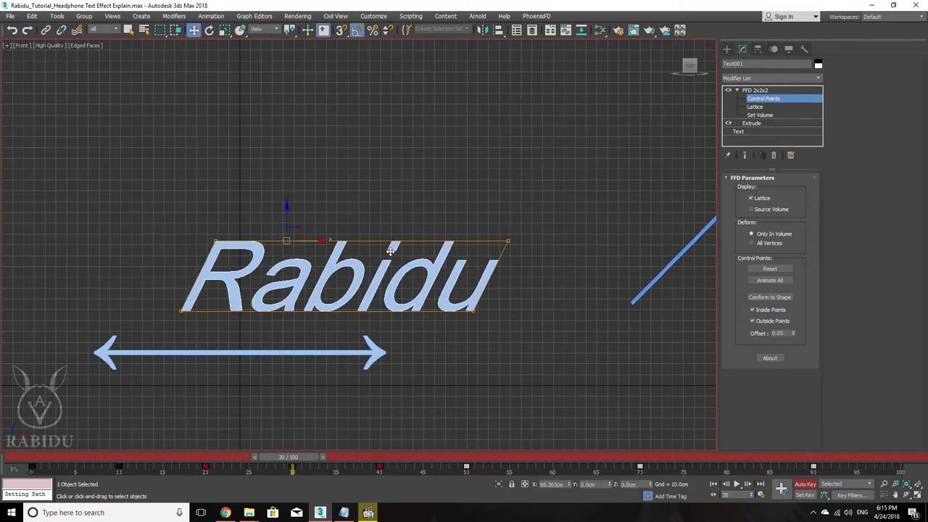
mouse_move(94, 458)
left_mouse_down()
mouse_move(79, 458)
mouse_move(207, 472)
left_mouse_up()
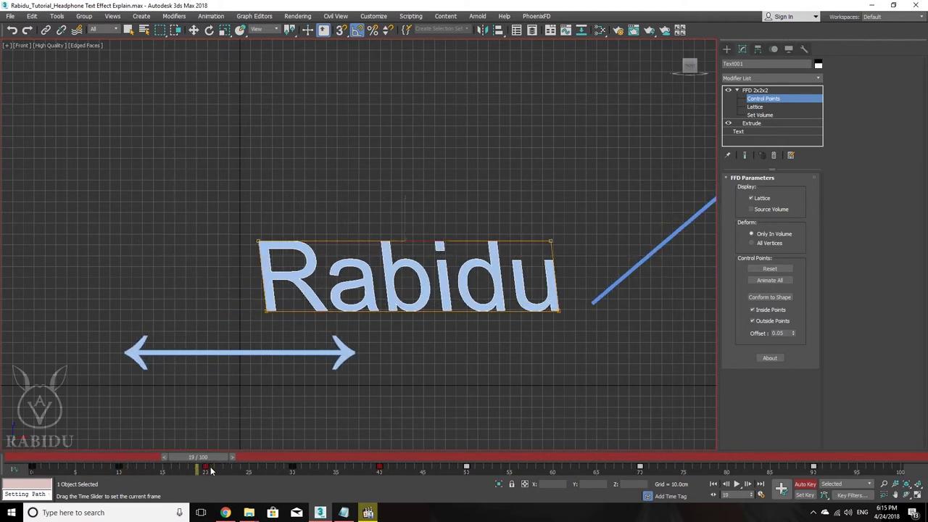
mouse_move(207, 471)
left_mouse_down()
mouse_move(338, 479)
mouse_move(58, 448)
mouse_move(210, 458)
mouse_move(14, 430)
left_mouse_up()
Scrub the timeline from frame 0 to frame 29 to preview the slant animation.
key("w")
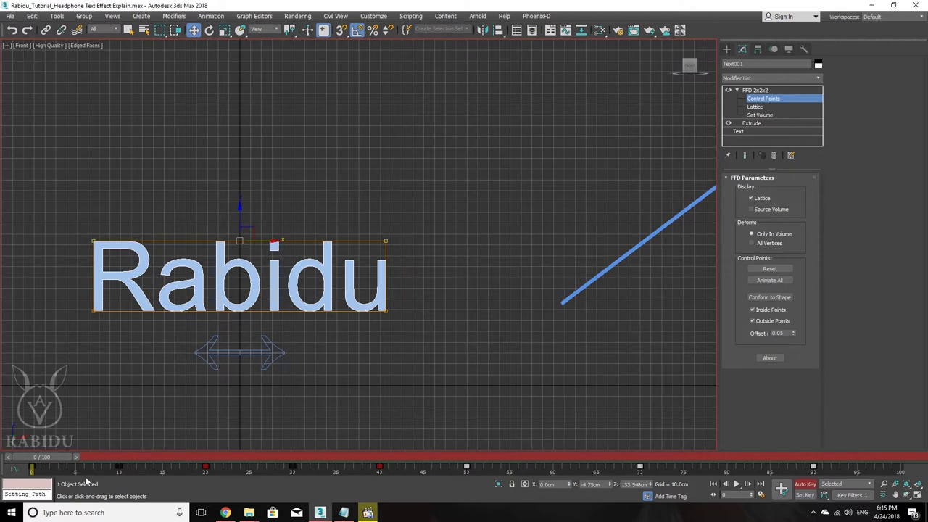
left_click_drag(45, 460, 144, 469)
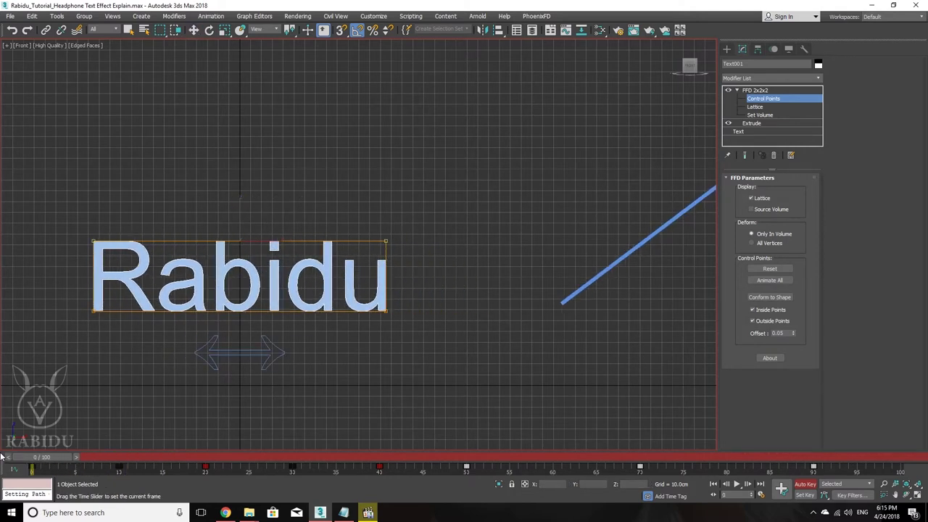
mouse_move(144, 470)
left_mouse_down()
mouse_move(1, 439)
mouse_move(106, 451)
mouse_move(70, 457)
mouse_move(127, 457)
mouse_move(1, 458)
mouse_move(124, 464)
left_mouse_up()
key("w")
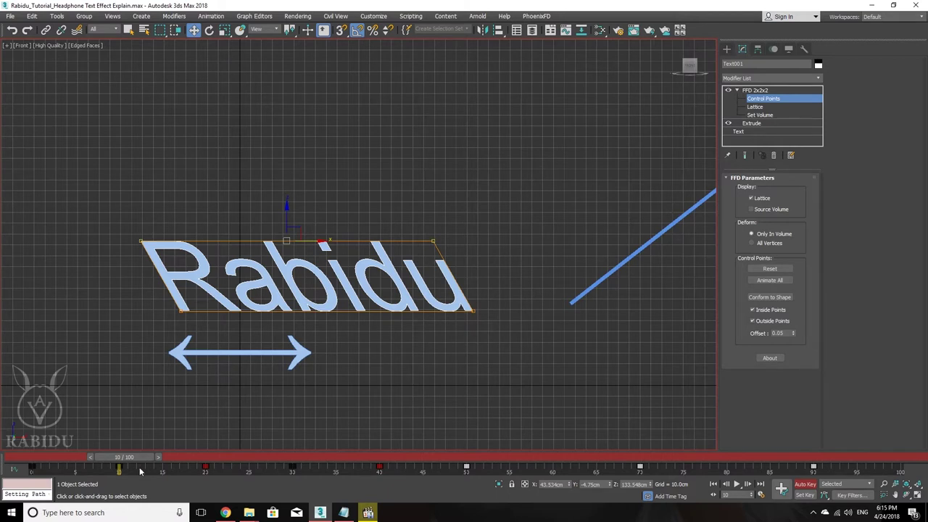
left_click_drag(142, 456, 19, 435)
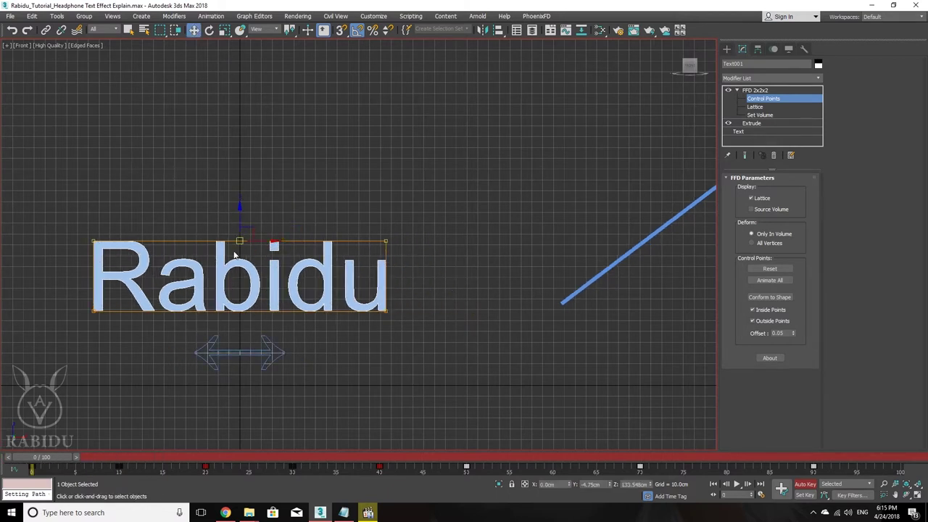
mouse_move(58, 456)
left_mouse_down()
mouse_move(70, 444)
mouse_move(236, 463)
left_mouse_up()
key("w")
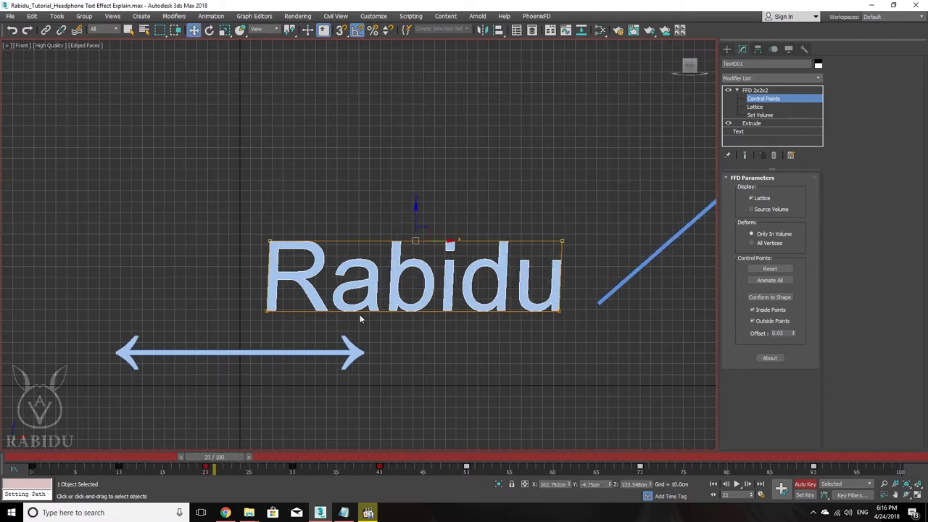
left_click_drag(234, 468, 403, 472)
Shift-drag the frame-10 slant key on the track bar to copy it to frame 60.
key("w")
left_click_drag(330, 468, 289, 470)
left_click_drag(145, 468, 103, 471)
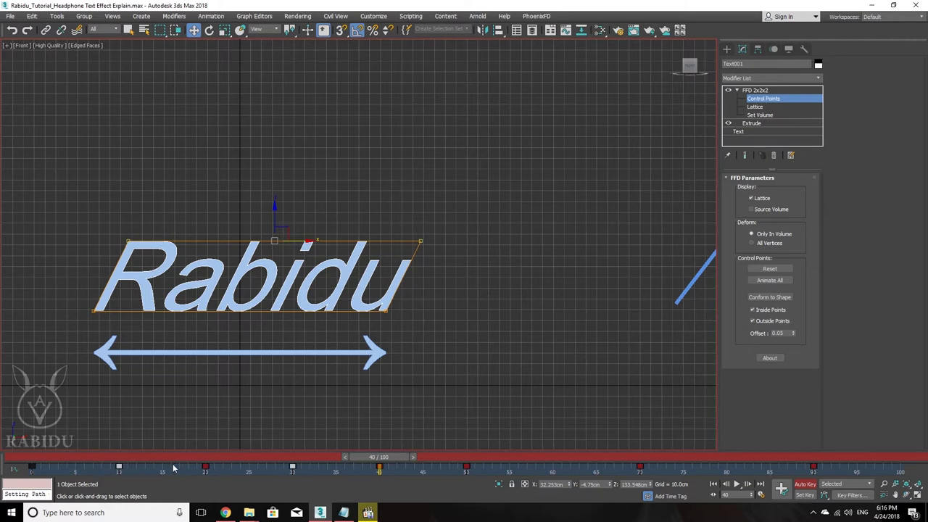
left_click_drag(120, 469, 552, 471, "shift")
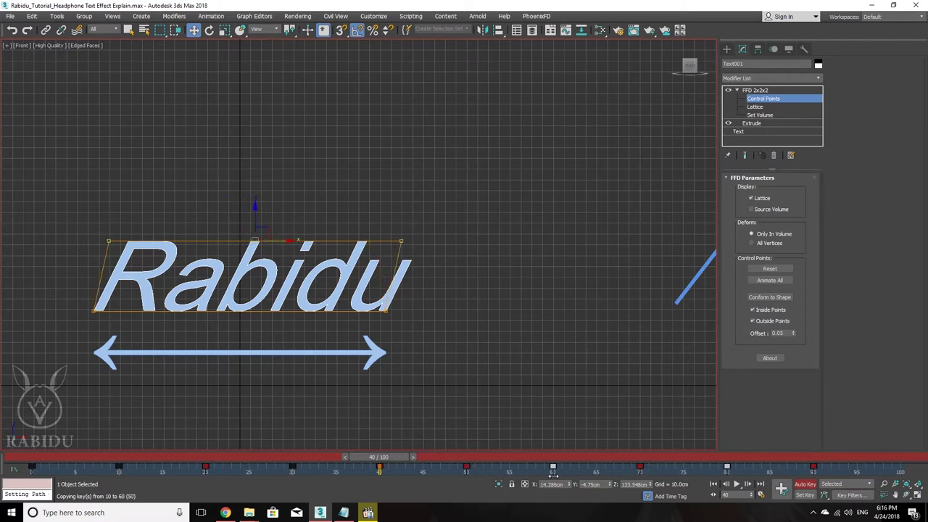
left_click_drag(552, 471, 553, 473, "shift")
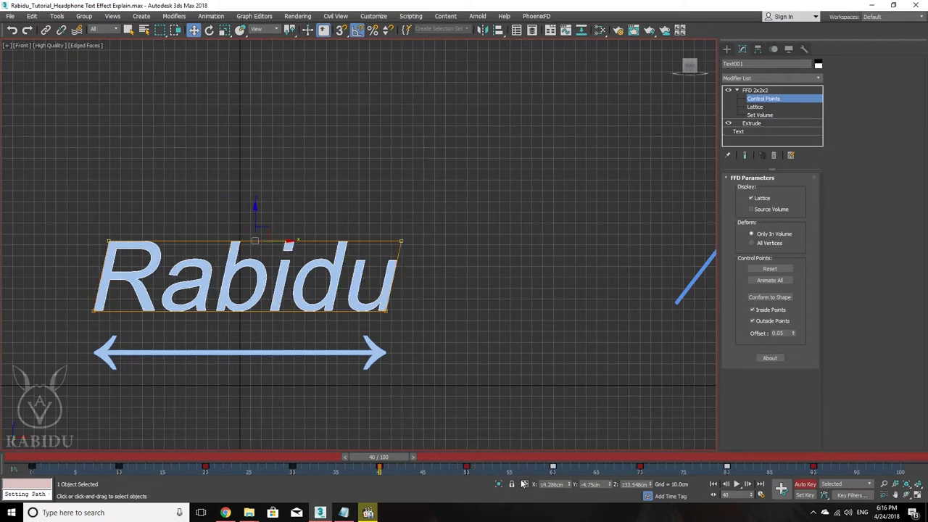
Play the animation from frame 0, then scrub ahead to frame 100 to check the slant.
left_click_drag(387, 458, 14, 455)
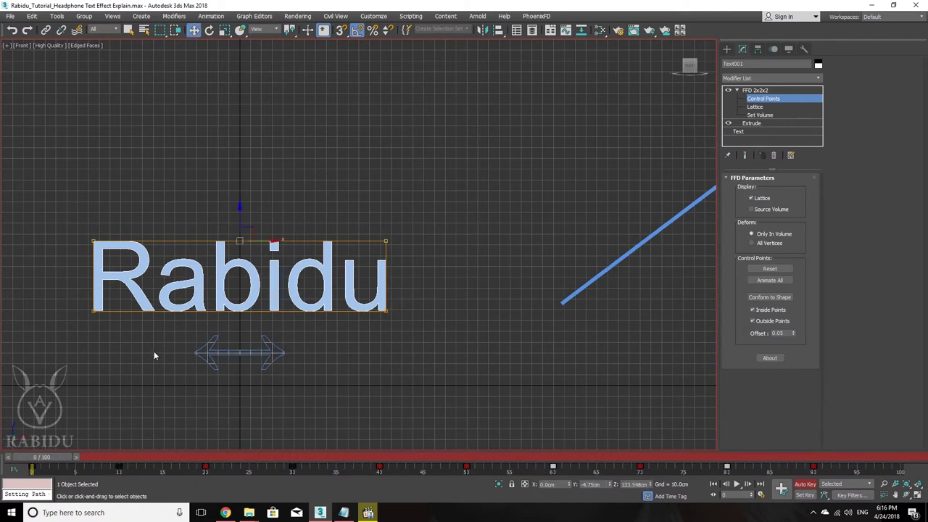
key("slash")
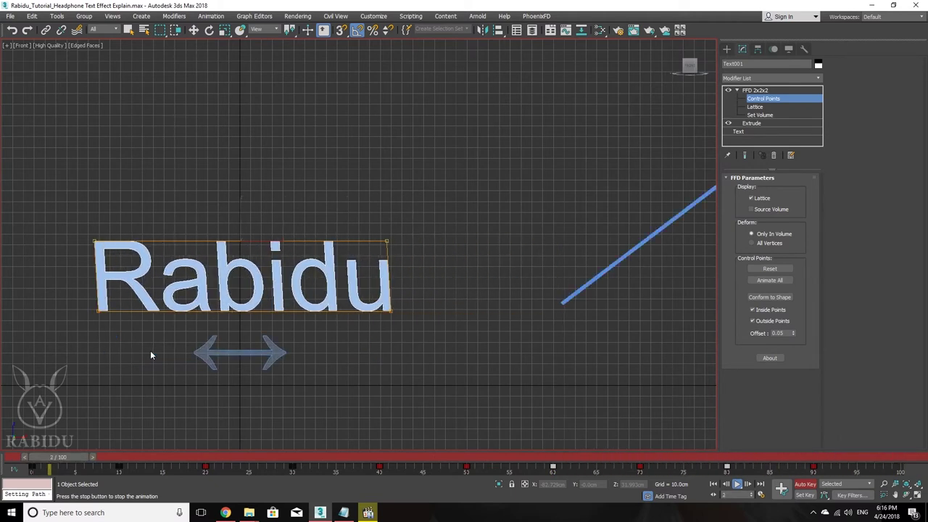
key("slash")
left_click_drag(177, 458, 431, 476)
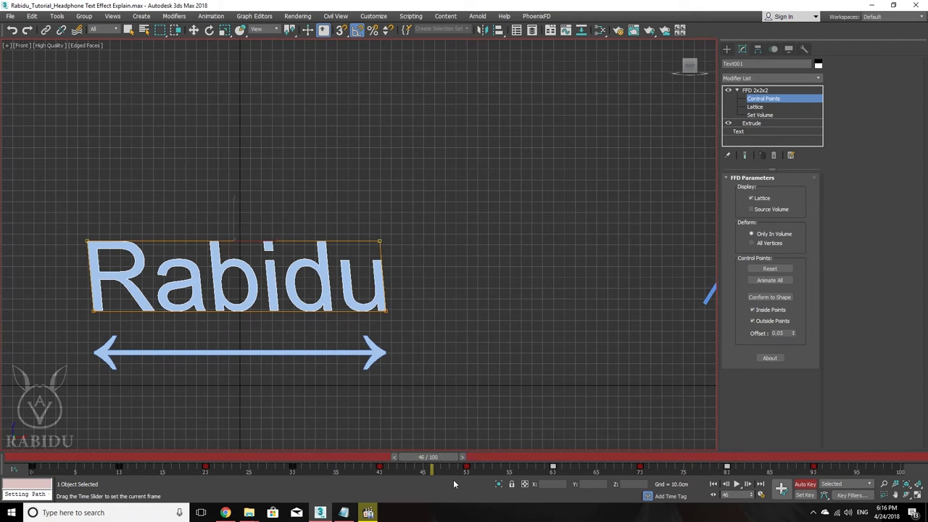
mouse_move(446, 480)
left_mouse_down()
mouse_move(823, 505)
mouse_move(2, 428)
mouse_move(899, 471)
left_mouse_up()
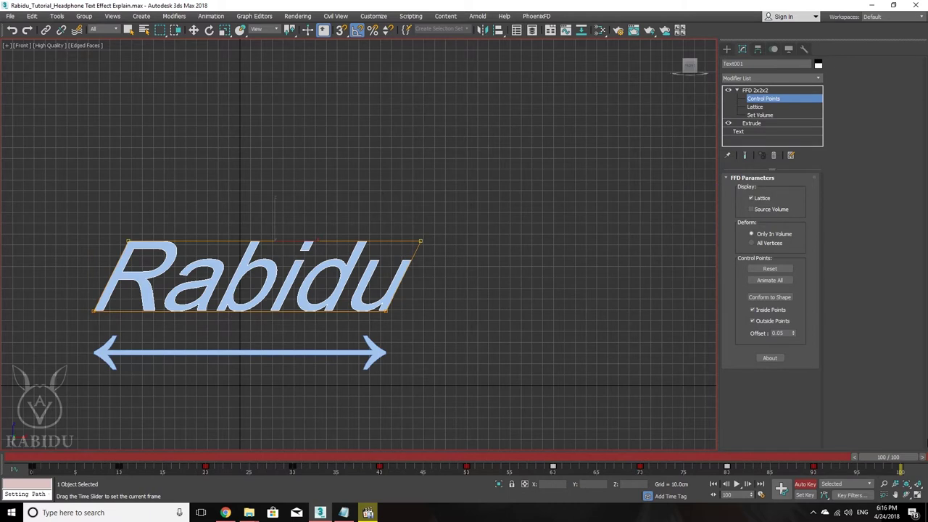
Turn on 3D snapping and slide the top control points until the text is nearly upright.
key("w")
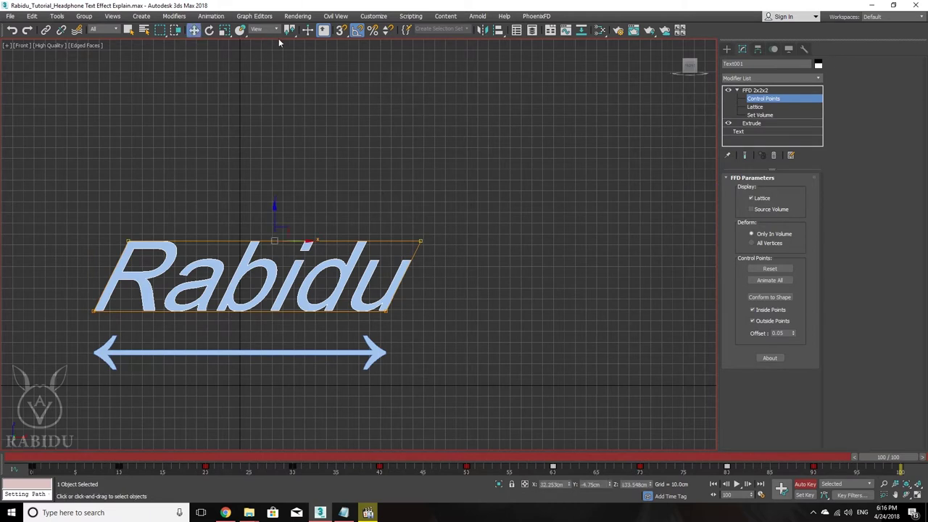
left_click(342, 30)
right_click(344, 32)
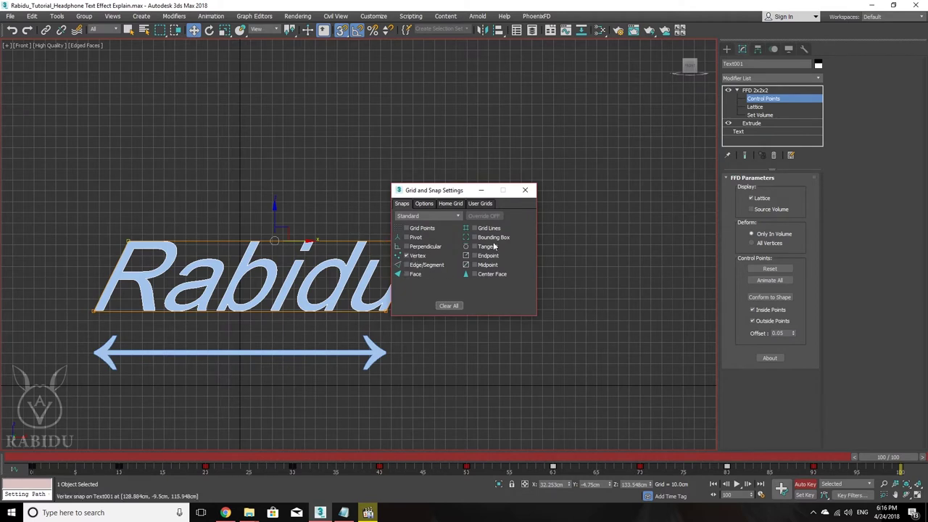
left_click(525, 190)
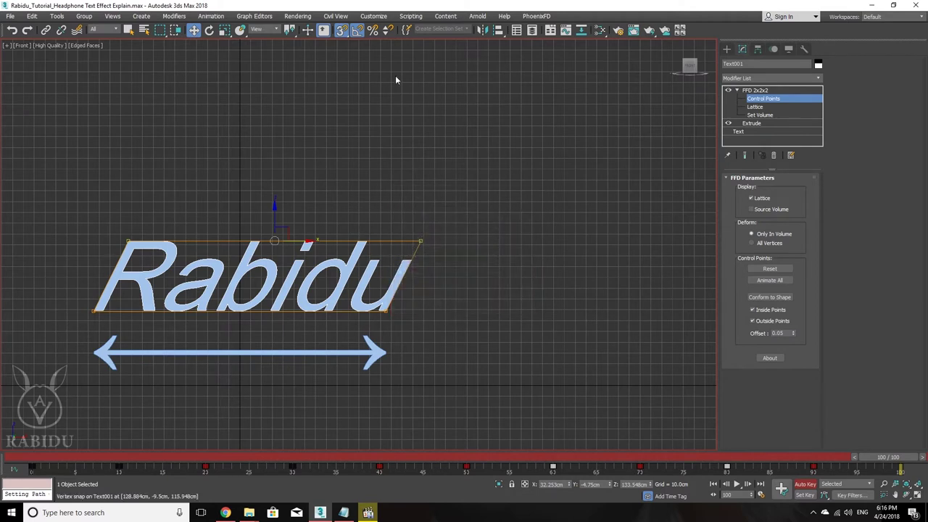
left_click(342, 30)
left_click_drag(420, 240, 384, 307)
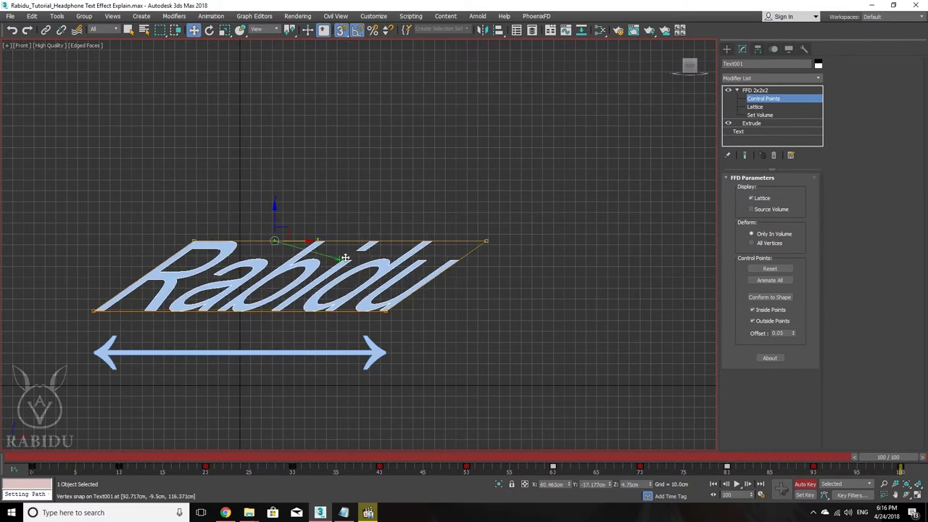
key("ctrl+z")
mouse_move(305, 242)
left_mouse_down()
mouse_move(284, 252)
mouse_move(336, 242)
left_mouse_up()
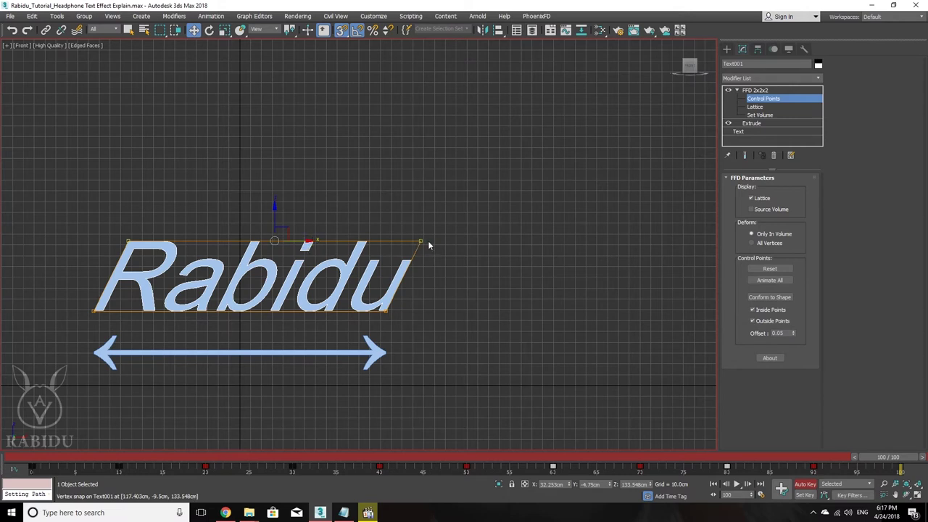
mouse_move(421, 242)
left_mouse_down()
mouse_move(259, 312)
mouse_move(283, 311)
left_mouse_up()
middle_click_drag(347, 236, 353, 247)
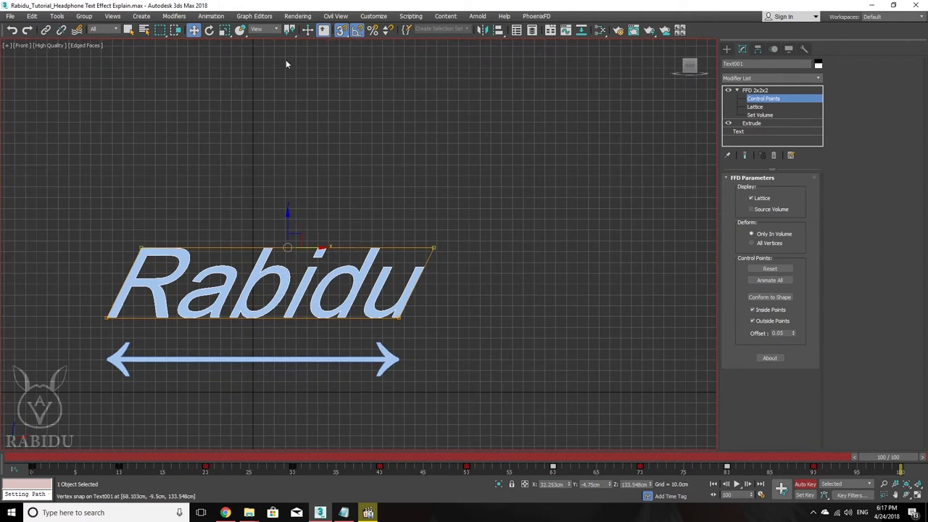
Snap the top-left lattice point directly above the bottom-left corner.
left_click(340, 30)
mouse_move(424, 197)
left_mouse_down()
mouse_move(486, 271)
mouse_move(404, 321)
left_mouse_up()
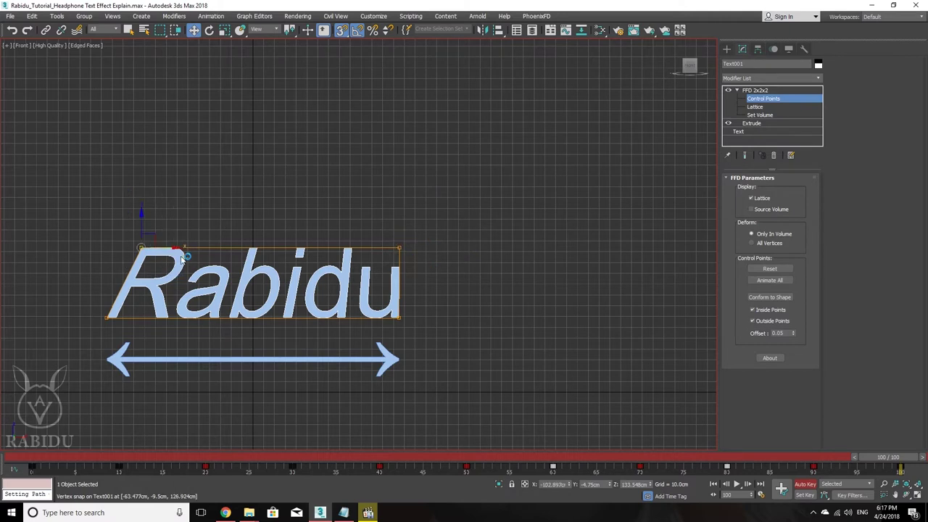
left_click_drag(141, 249, 92, 313)
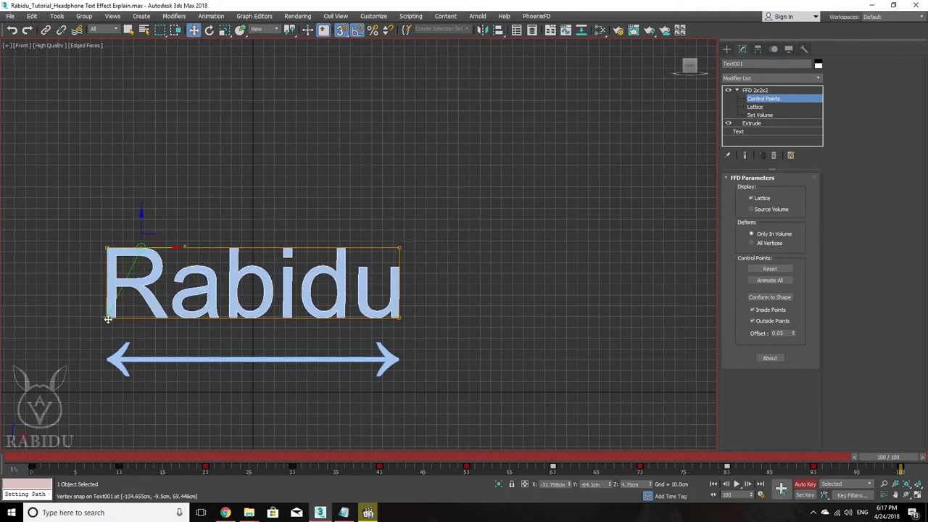
scroll(212, 312, "up", 3)
scroll(211, 312, "up", 3)
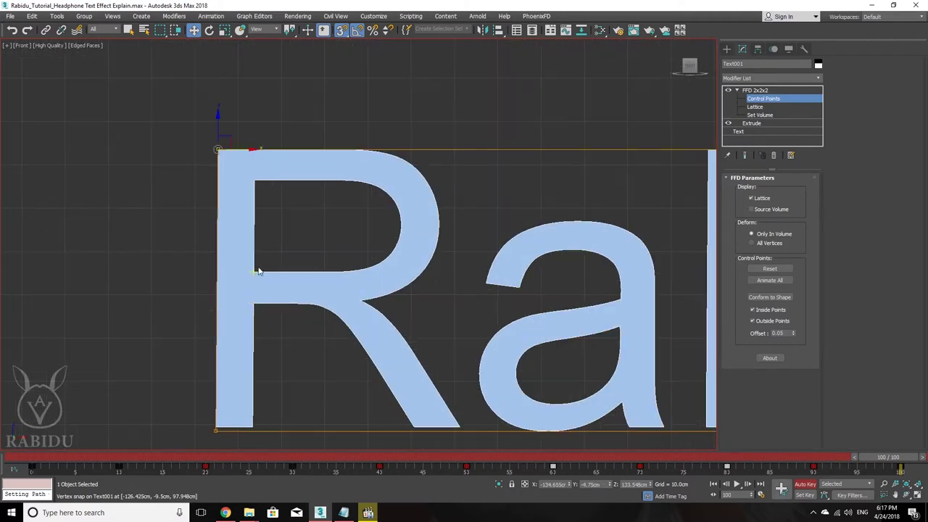
left_click_drag(246, 150, 208, 429)
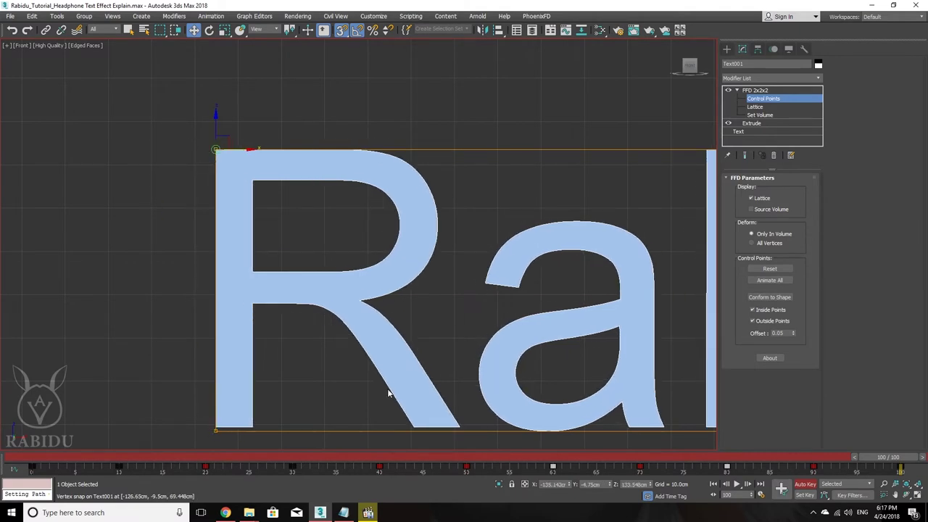
Snap the top-right lattice point above the bottom-right corner, then go back to frame 0.
scroll(317, 418, "down", 6)
scroll(317, 418, "down", 2)
scroll(542, 237, "up", 6)
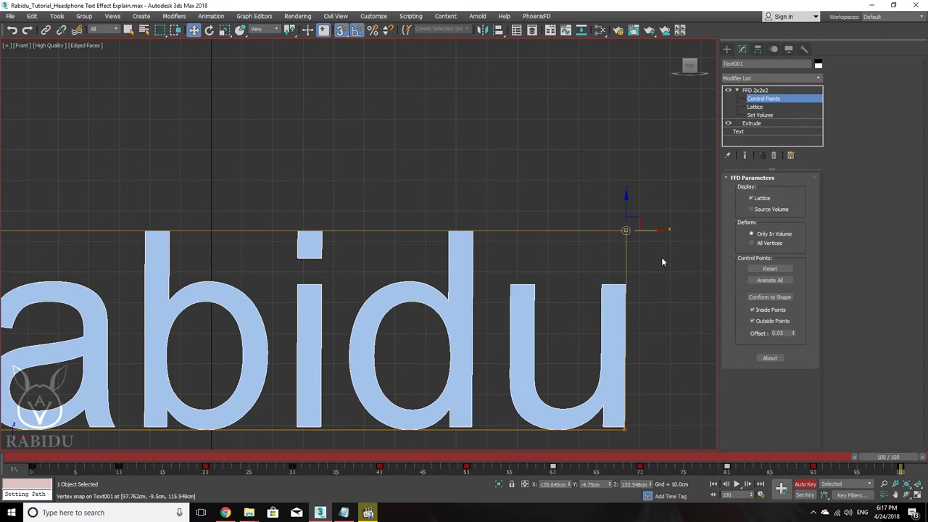
left_click_drag(660, 254, 660, 253)
middle_click_drag(660, 253, 455, 231)
left_click_drag(429, 205, 408, 404)
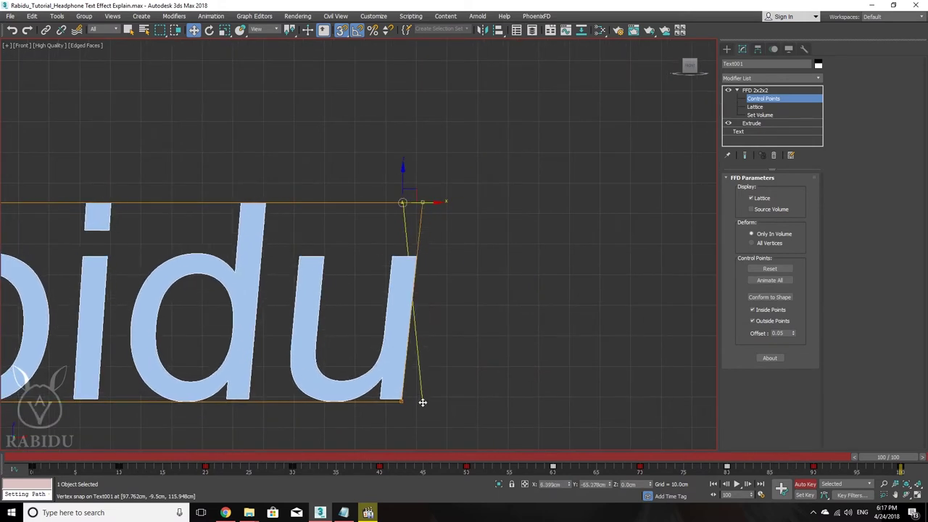
scroll(416, 313, "down", 4)
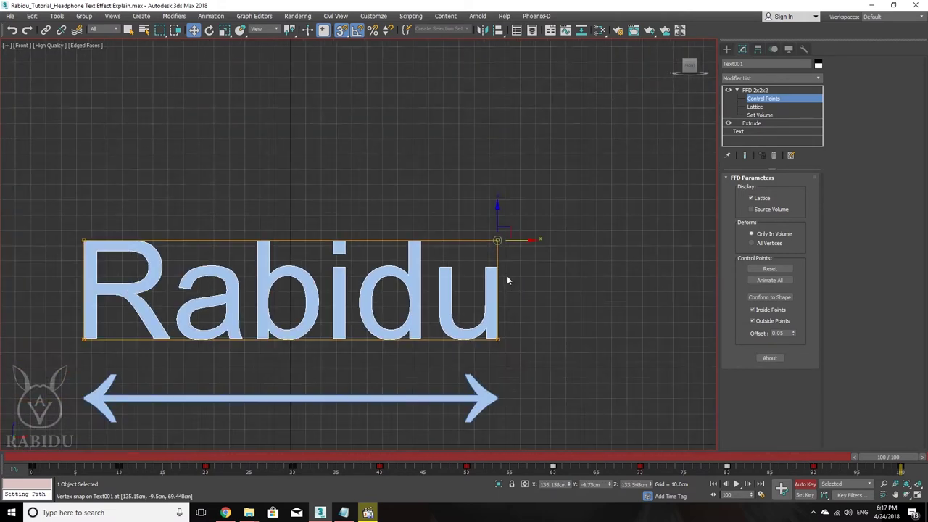
scroll(503, 274, "down", 2)
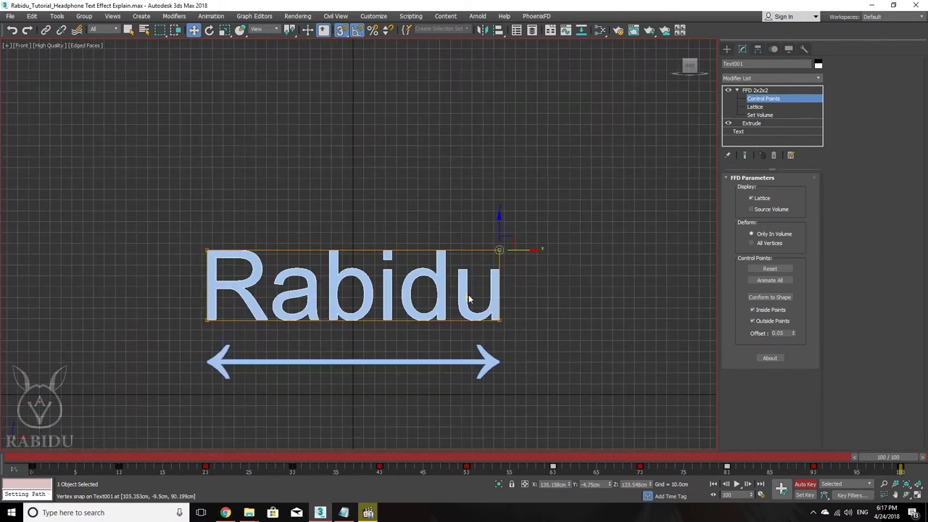
left_click(61, 463)
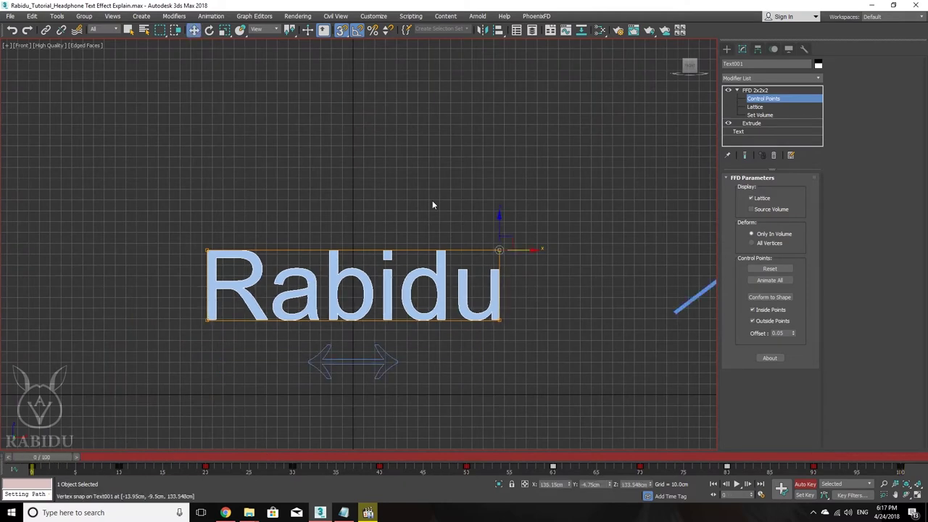
Play the Rabidu text-and-arrow animation, stop it, and rewind to the first frame.
middle_click_drag(433, 205, 418, 160)
scroll(365, 213, "up", 2)
key("/")
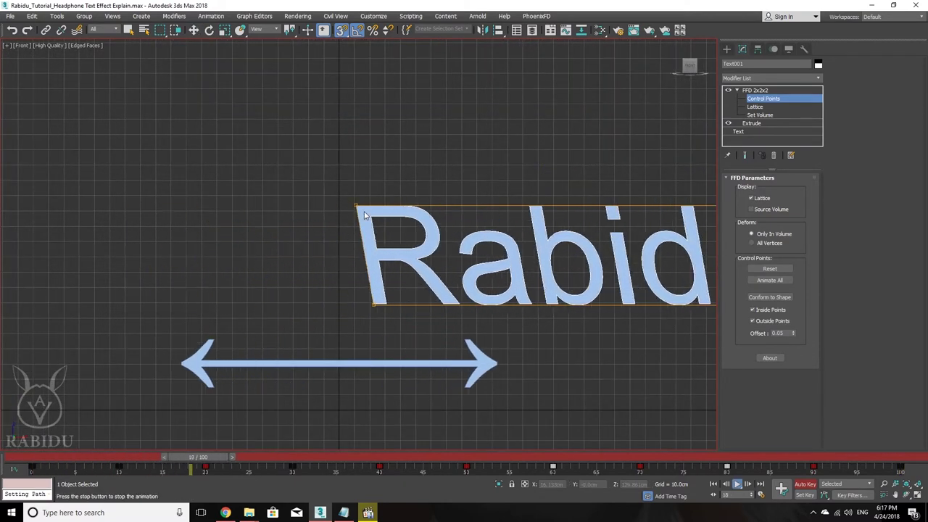
middle_click_drag(364, 211, 305, 226)
scroll(305, 225, "down", 1)
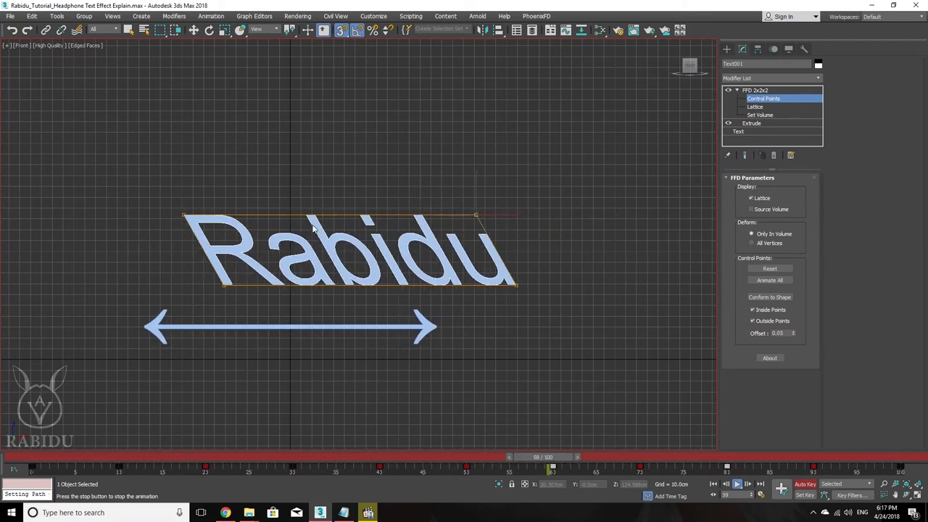
key("slash")
key("w")
key("Home")
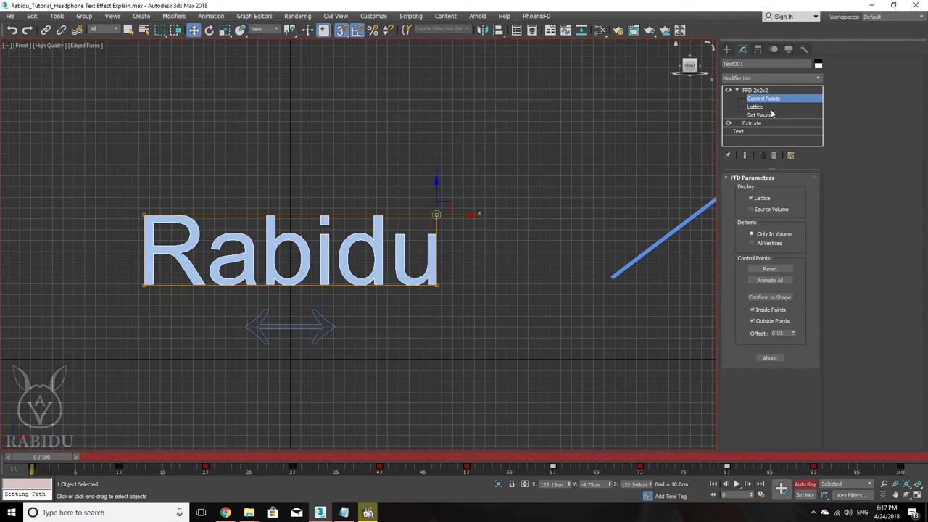
Recentre the text and collapse the FFD 2x2x2 entry to exit control-point editing.
scroll(306, 249, "down", 3)
scroll(305, 247, "up", 2)
scroll(305, 248, "up", 2)
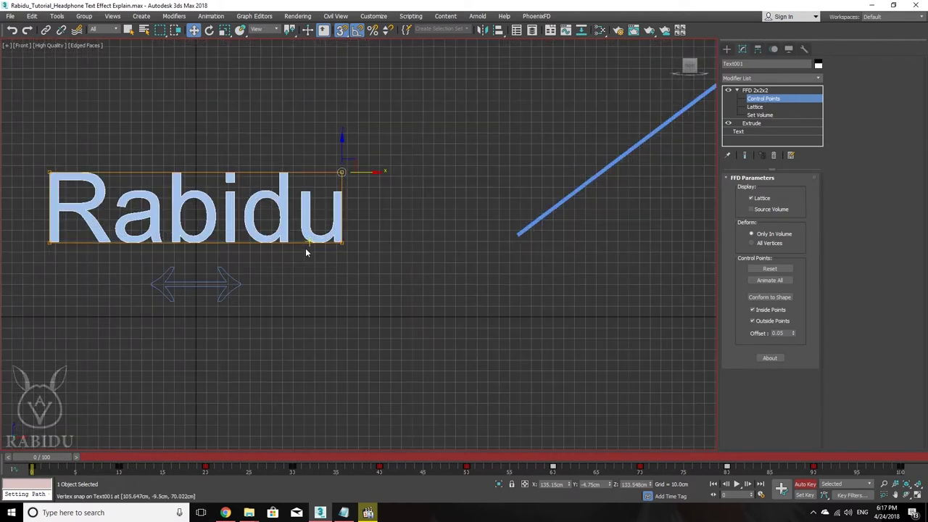
middle_click_drag(306, 247, 362, 262)
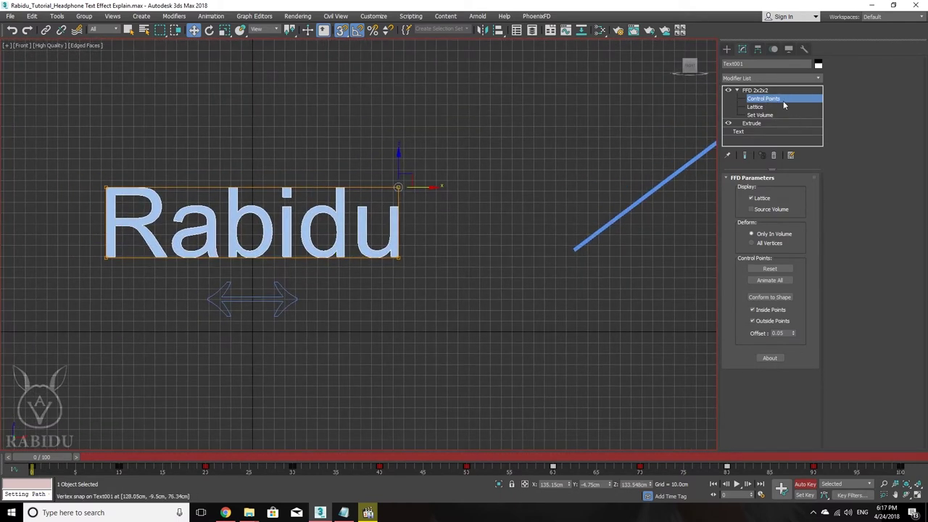
left_click(735, 91)
middle_click_drag(293, 276, 322, 274)
Play Headphone.mov from about 00:25, pause at 00:28 on the 2.7 cm gap shot, then minimize it.
left_click(369, 512)
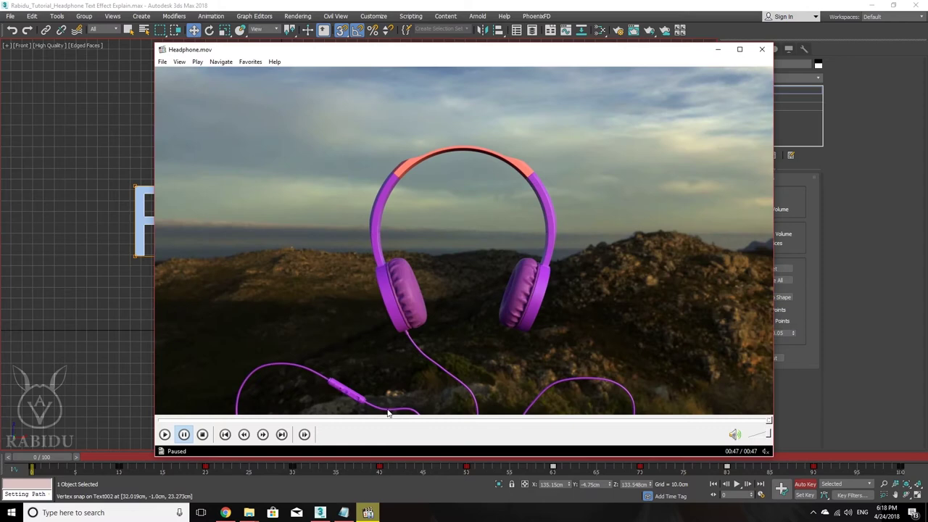
left_click_drag(400, 427, 477, 422)
left_click(479, 300)
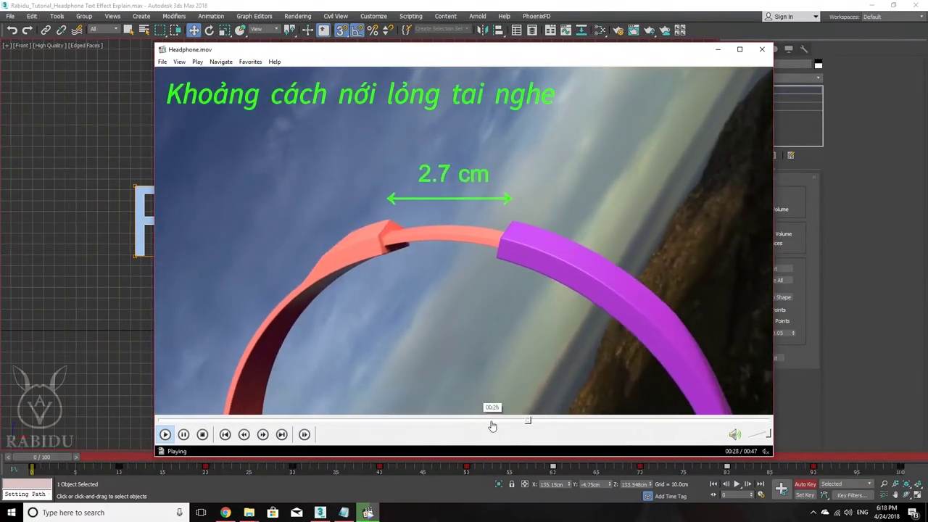
left_click(491, 426)
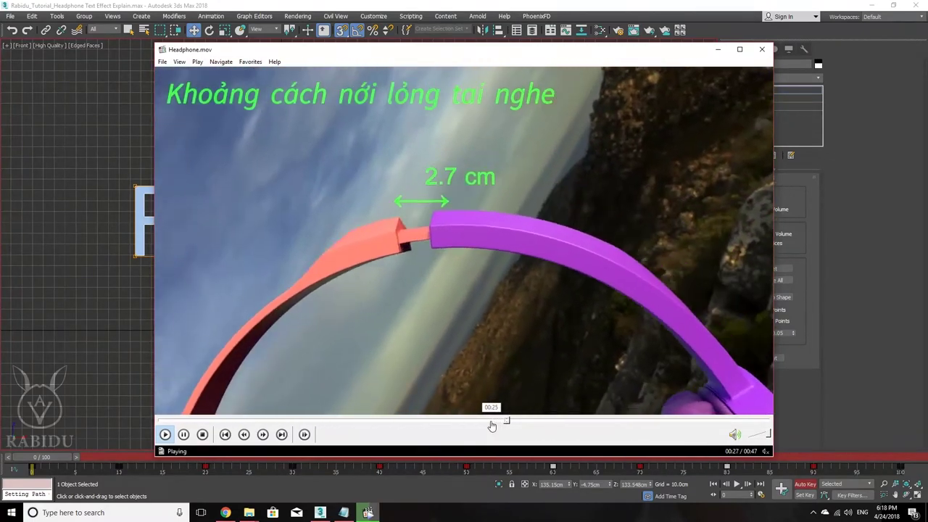
left_click(491, 425)
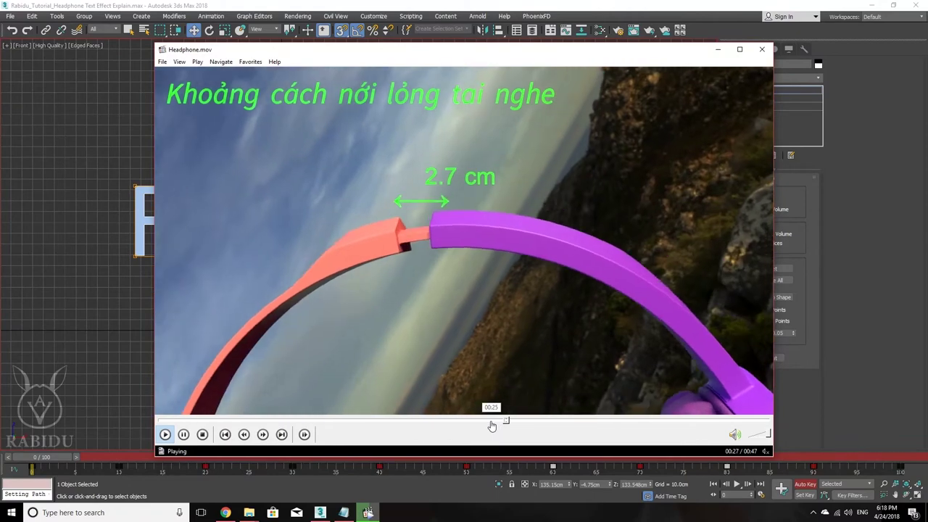
left_click(491, 425)
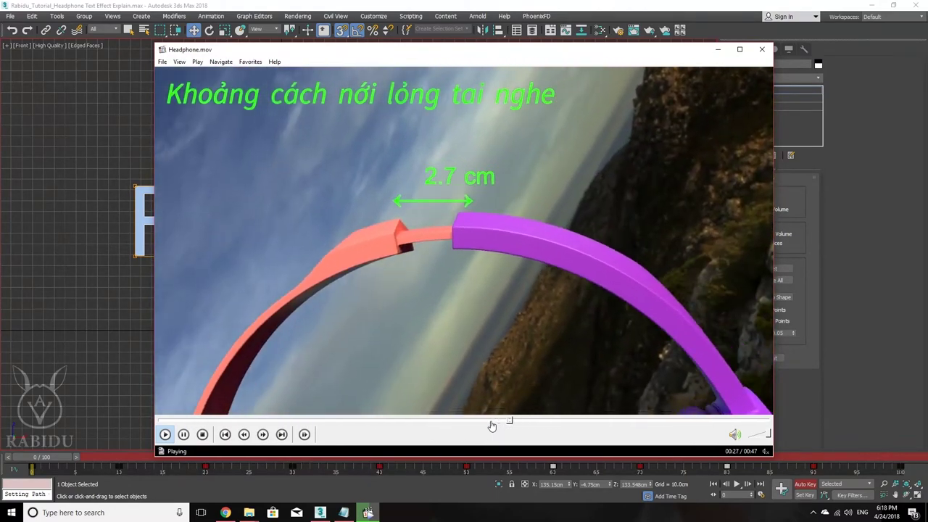
left_click(492, 425)
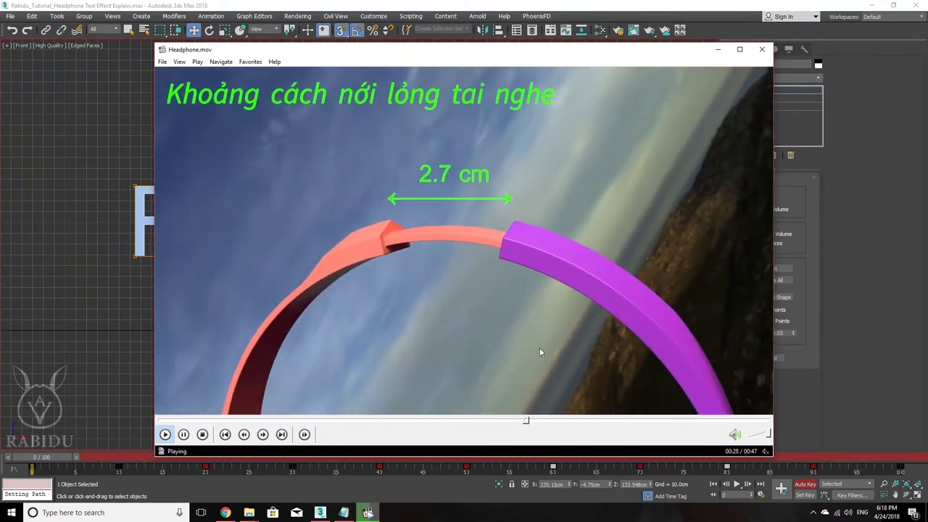
left_click(550, 330)
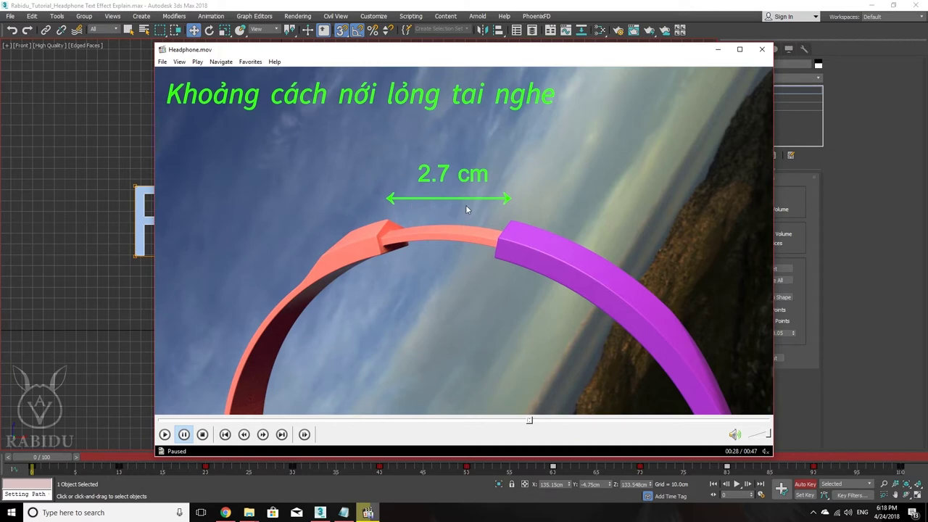
left_click(715, 51)
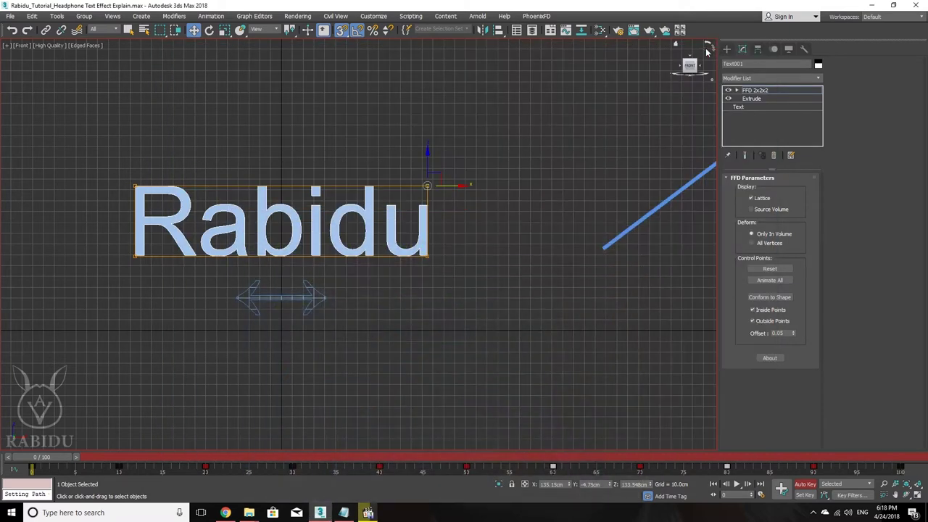
Turn Auto Key off.
scroll(428, 290, "up", 1)
scroll(358, 284, "up", 3)
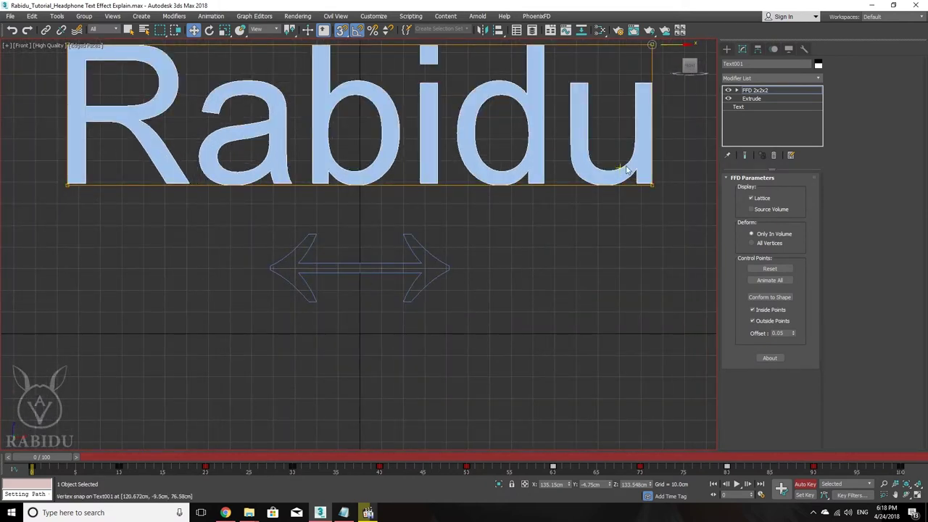
left_click(803, 483)
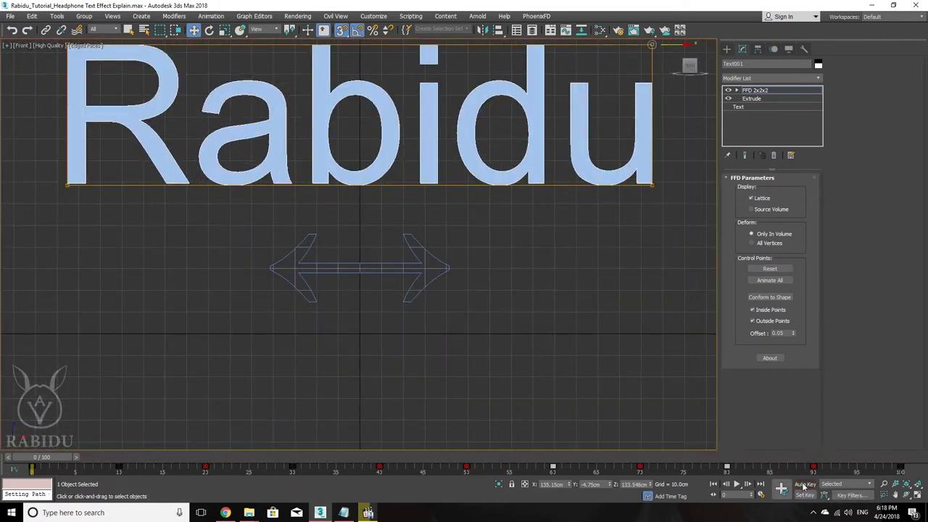
scroll(340, 312, "down", 1)
scroll(331, 307, "up", 1)
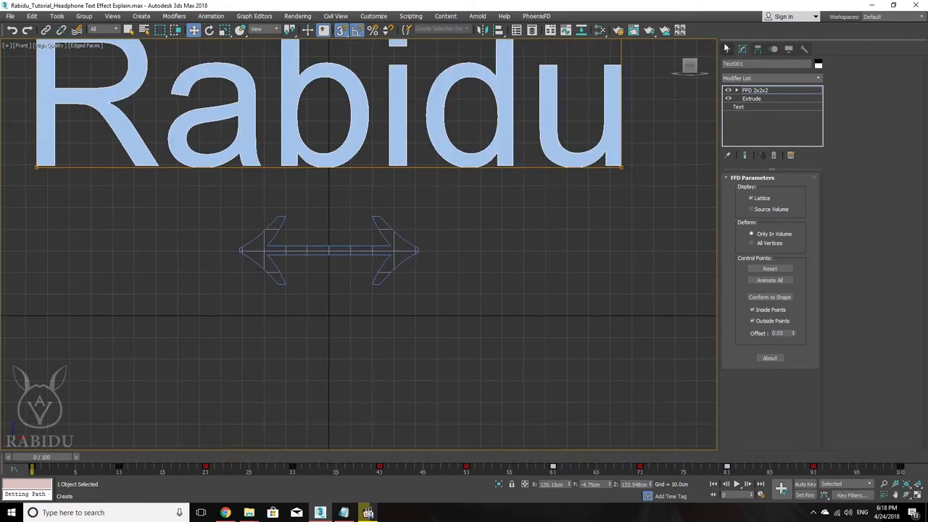
Draw a multi-point test line spline below the arrow, then undo it.
left_click(726, 49)
left_click(751, 116)
middle_click_drag(396, 300, 423, 255)
left_click(307, 344)
left_click(232, 301)
left_click(261, 270)
left_click(282, 300)
left_click(309, 270)
left_click(314, 308)
left_click(382, 292)
left_click(384, 336)
left_click(468, 290)
left_click(477, 338)
left_click(545, 285)
left_click(555, 360)
left_click(458, 372)
left_click(325, 365)
right_click(278, 388)
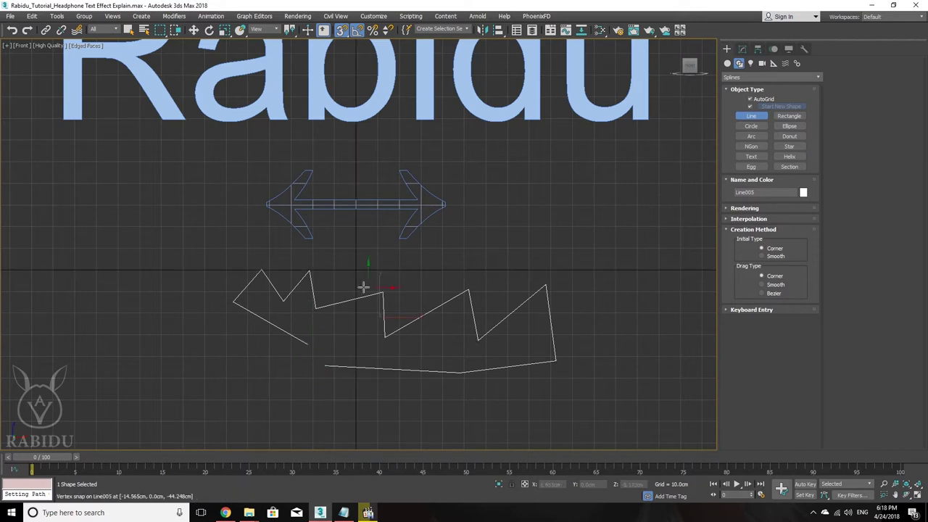
key("ctrl+z")
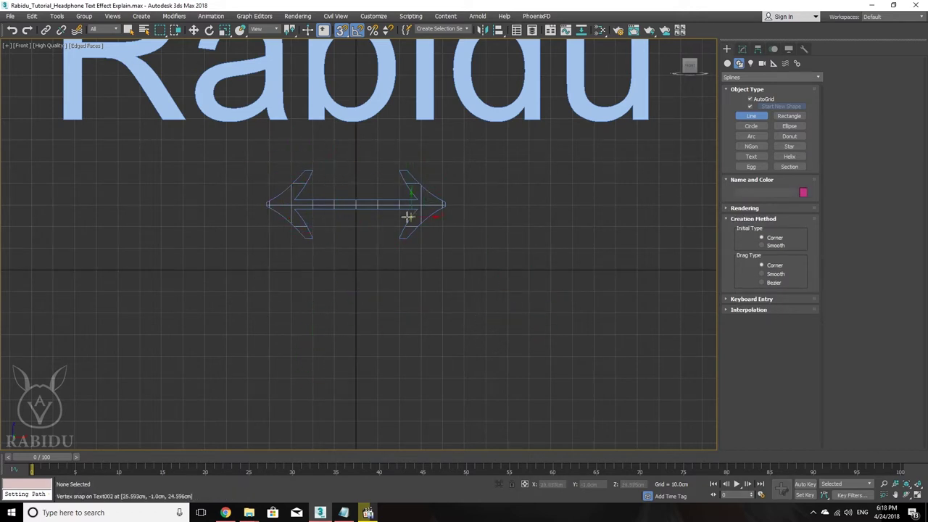
left_click(760, 158)
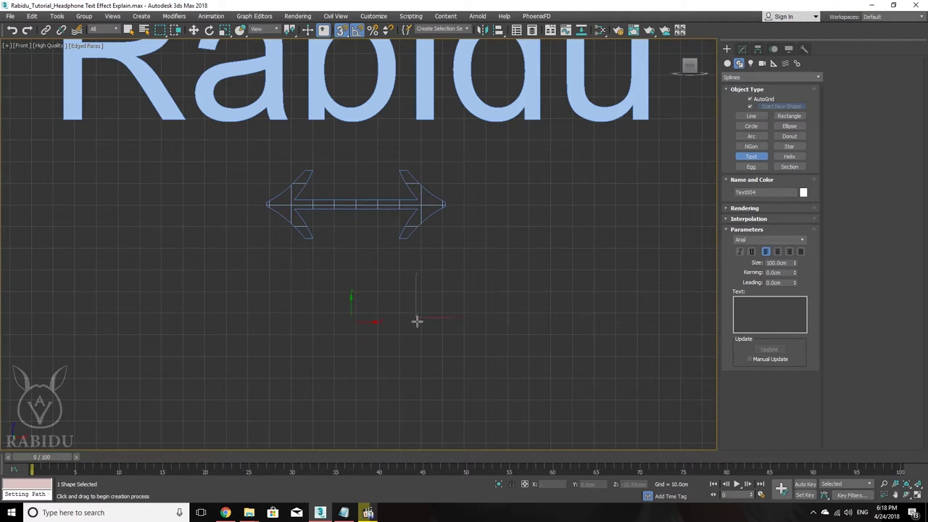
Create a new Text shape with placeholder lettering below the arrow.
left_click(780, 310)
type("dasdfasd")
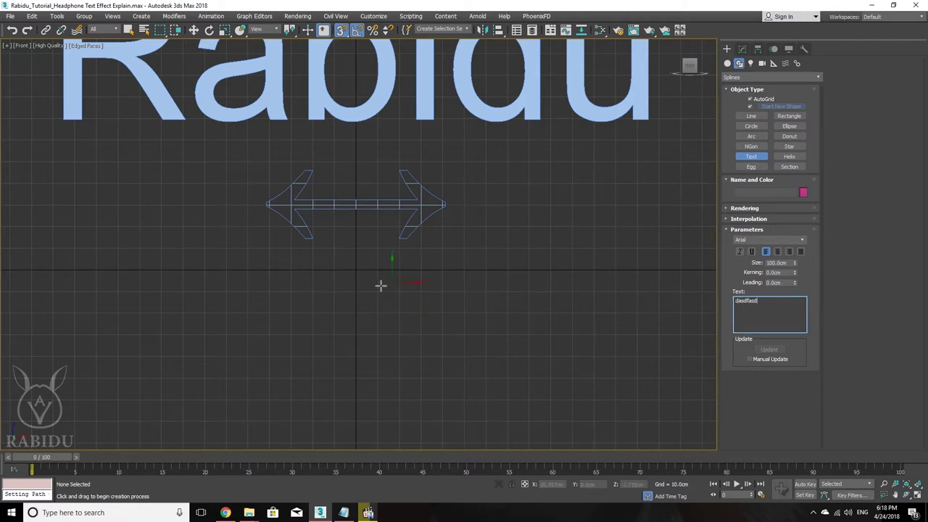
left_click_drag(401, 280, 382, 397)
scroll(382, 397, "down", 5)
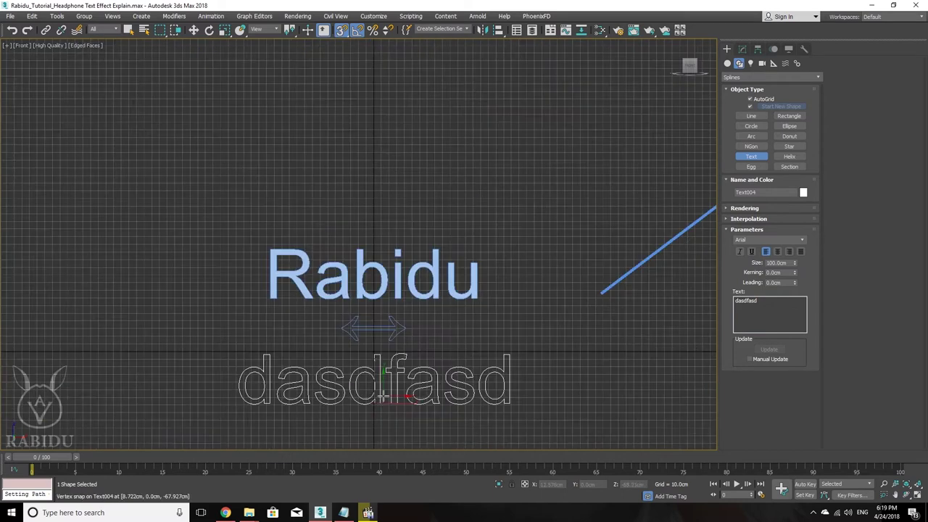
scroll(395, 392, "up", 2)
scroll(388, 362, "up", 2)
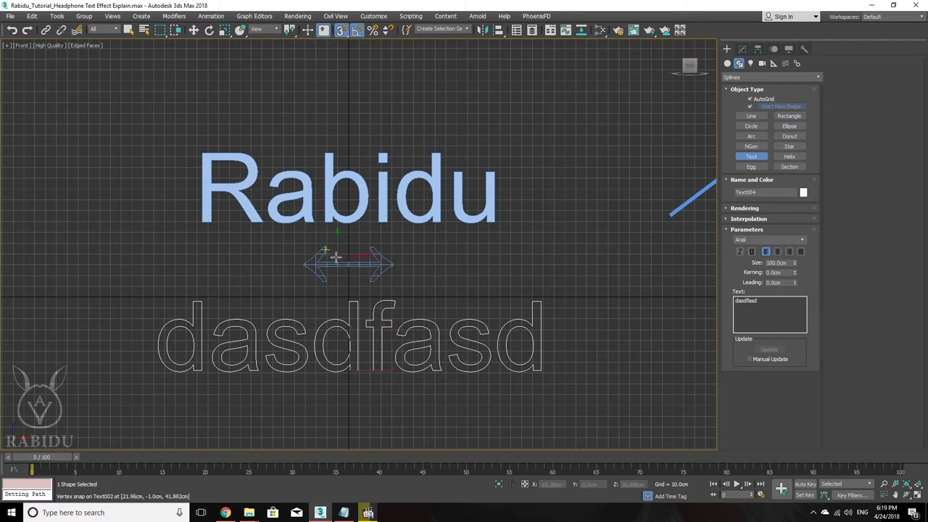
right_click(368, 303)
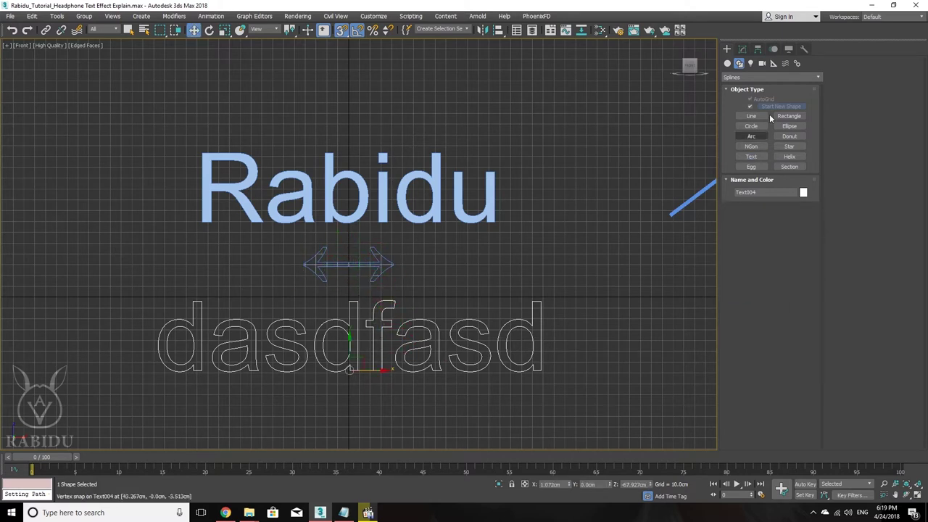
In the Modify panel, select the text's placeholder content in the Text field.
left_click(742, 49)
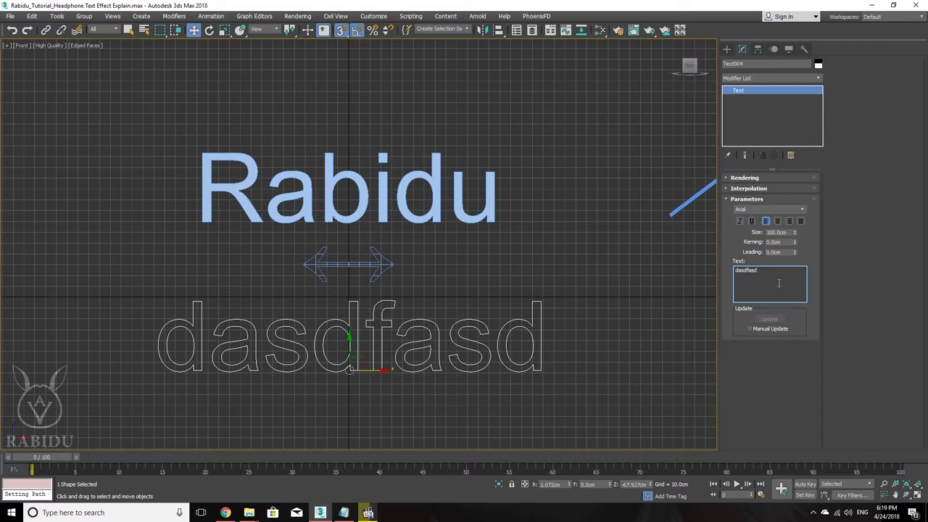
left_click_drag(779, 287, 685, 275)
left_click(739, 299)
In Chrome, open the Alt Codes page and search 'Alt code' in a new tab.
left_click(225, 513)
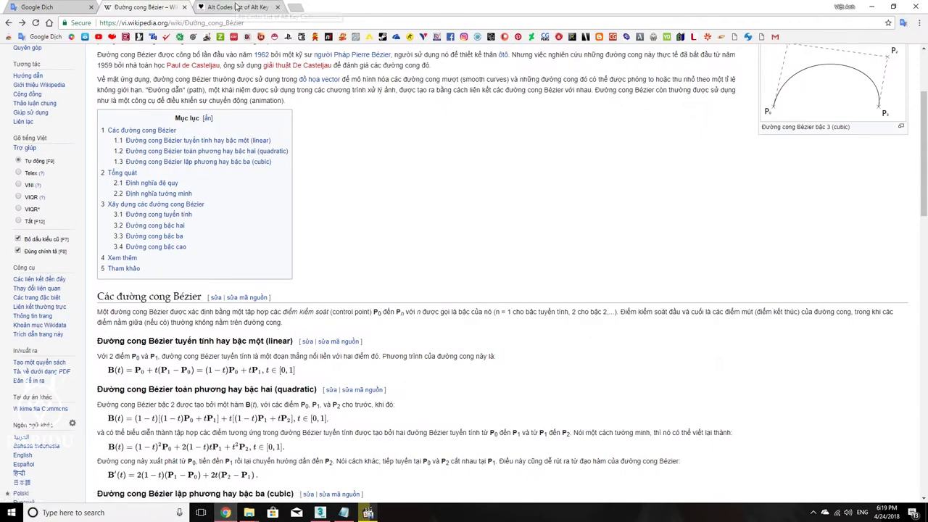
left_click(235, 6)
scroll(314, 154, "up", 3)
scroll(314, 155, "up", 4)
scroll(313, 154, "up", 3)
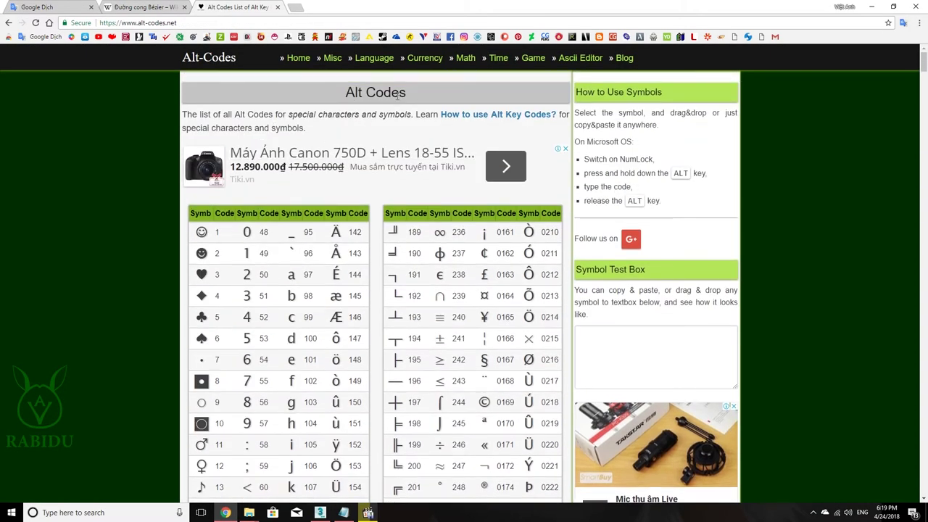
left_click(294, 7)
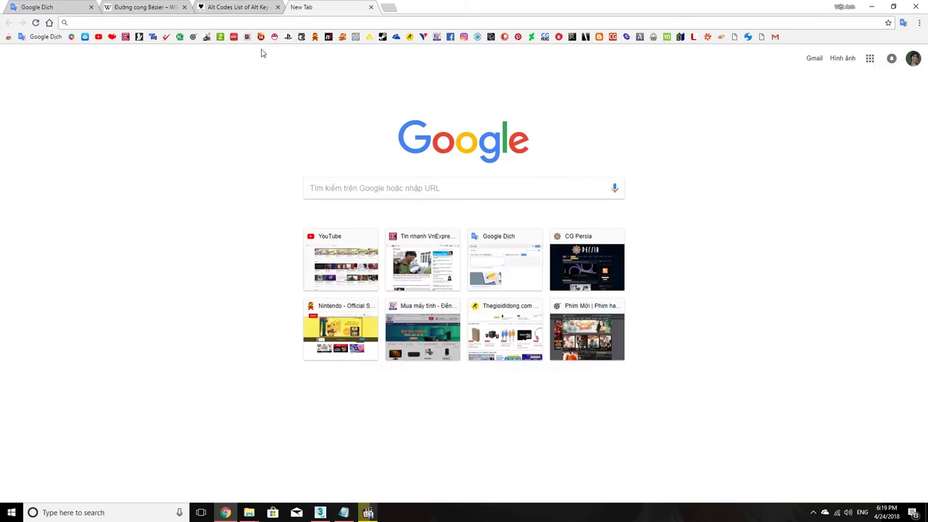
type("Alt code")
key("Return")
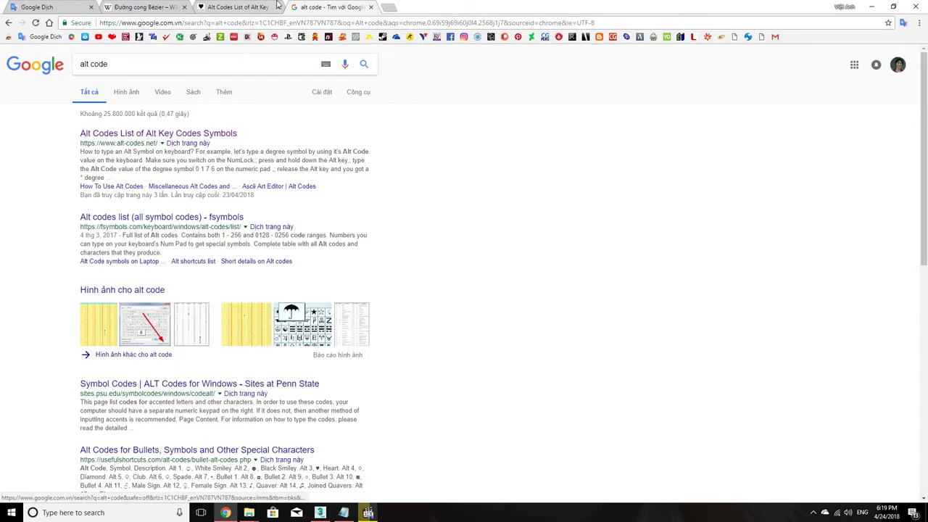
key("ctrl+w")
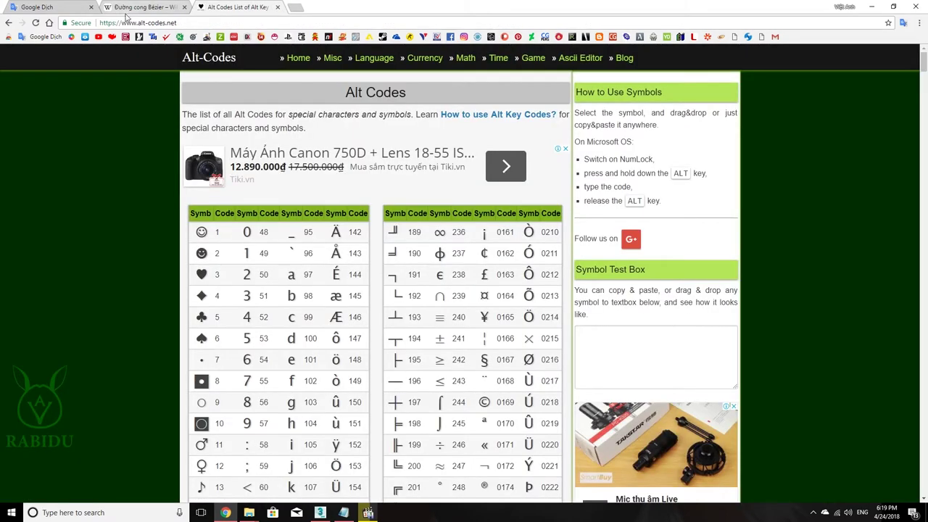
Scroll the Alt Codes table to the ↔ symbol (code 29), then return to 3ds Max.
scroll(262, 370, "down", 2)
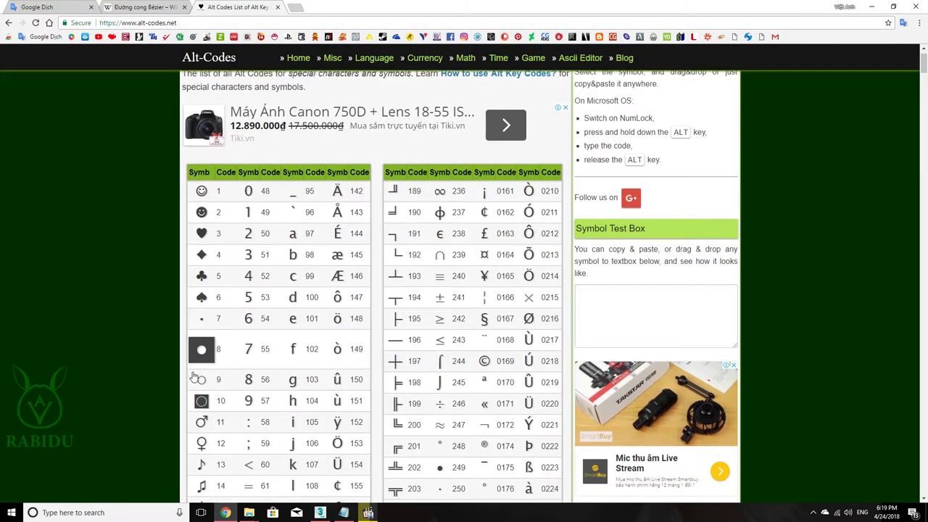
scroll(265, 348, "down", 2)
scroll(258, 330, "down", 2)
scroll(258, 329, "down", 4)
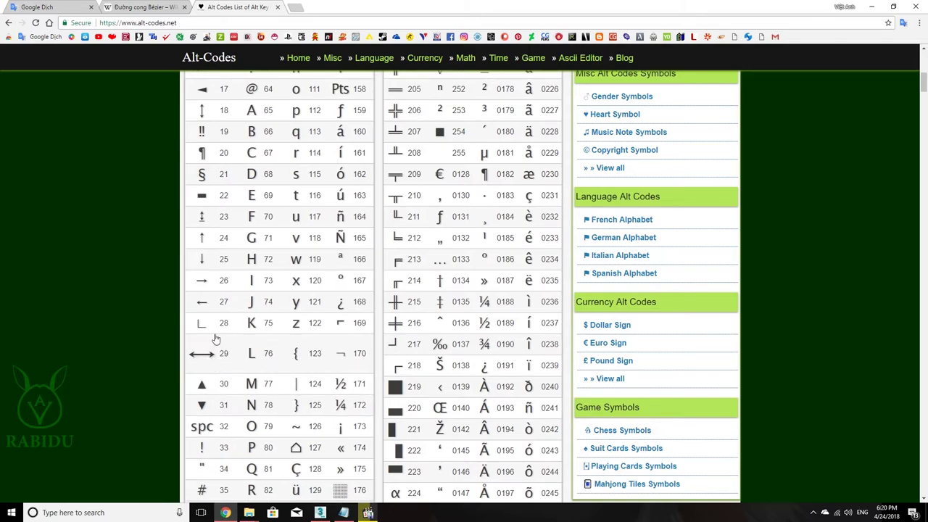
key("alt+Tab")
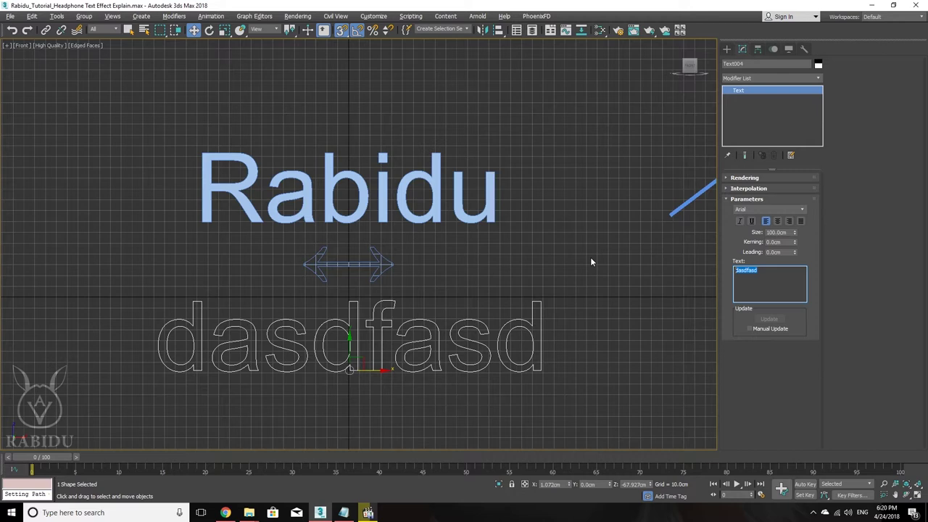
Replace the 'dasdfasd' text content with the double-arrow symbol ↔.
type("↔")
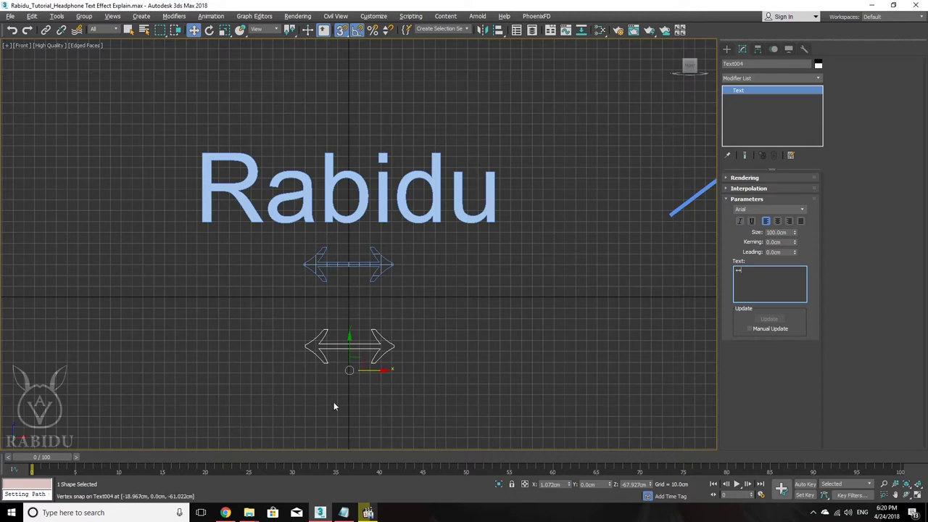
left_click(225, 512)
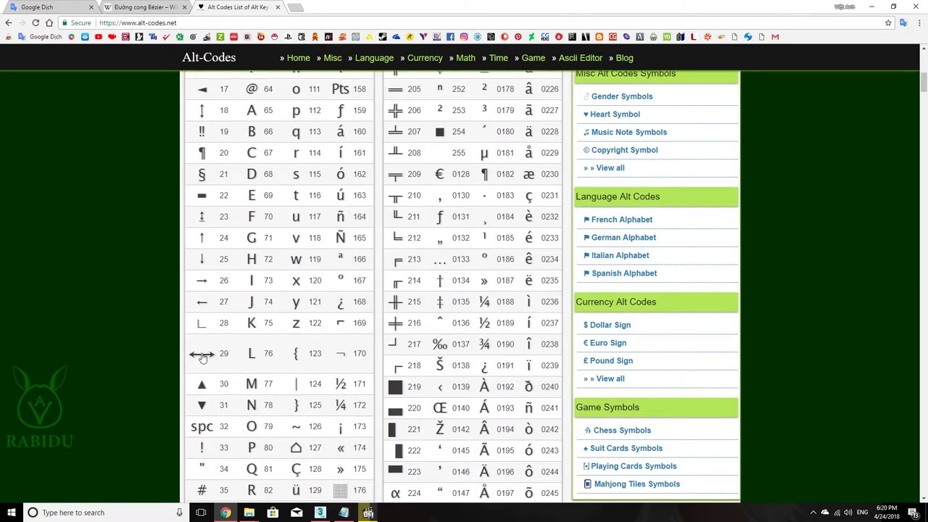
key("alt+Tab")
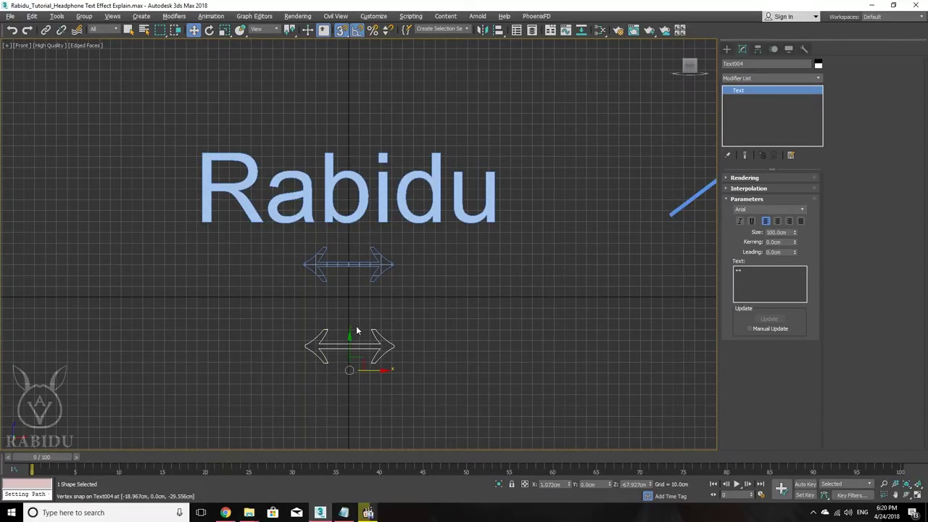
mouse_move(410, 321)
middle_mouse_down()
mouse_move(413, 336)
mouse_move(393, 321)
middle_mouse_up()
scroll(390, 352, "up", 2)
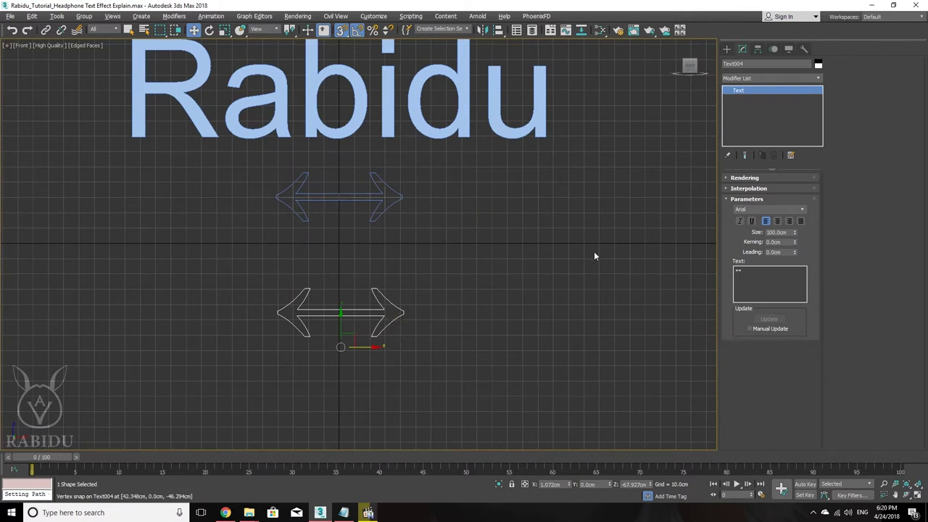
Pan the Front view to centre both arrows and orbit into a 3D view.
left_click(734, 50)
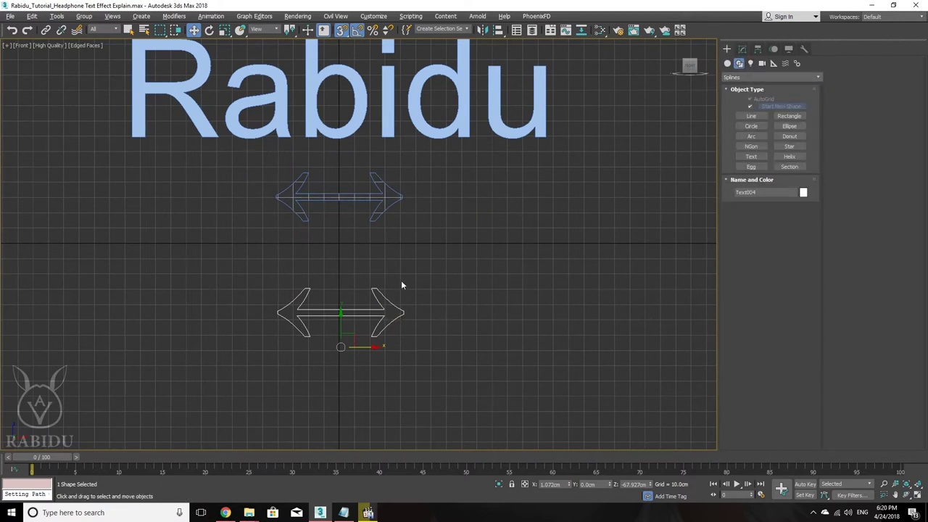
middle_click_drag(404, 288, 408, 308)
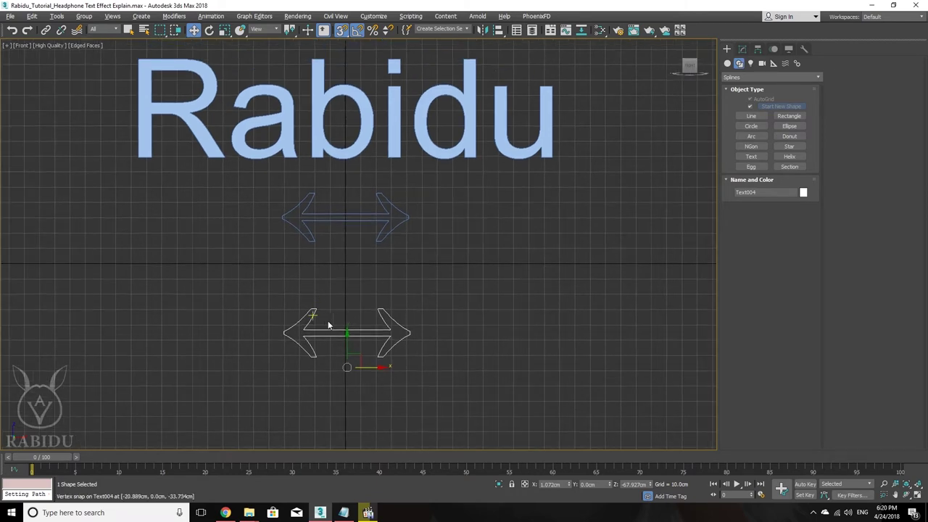
middle_click_drag(334, 319, 323, 258)
scroll(334, 303, "up", 3)
mouse_move(340, 297)
middle_mouse_down("alt")
mouse_move(362, 280)
mouse_move(377, 303)
mouse_move(394, 296)
middle_mouse_up("alt")
scroll(394, 295, "down", 3)
Scrub the timeline to watch the upper arrow reappear, then return to frame 0.
mouse_move(51, 458)
left_mouse_down()
mouse_move(151, 470)
mouse_move(2, 461)
left_mouse_up()
key("w")
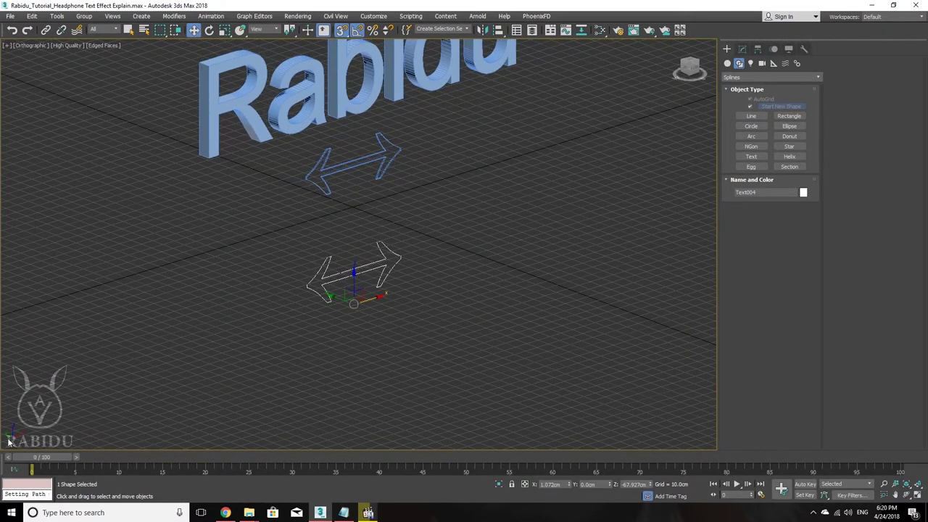
key("F4")
mouse_move(35, 458)
left_mouse_down()
mouse_move(64, 458)
mouse_move(44, 459)
mouse_move(51, 469)
mouse_move(430, 467)
mouse_move(362, 469)
mouse_move(468, 479)
left_mouse_up()
key("Home")
key("w")
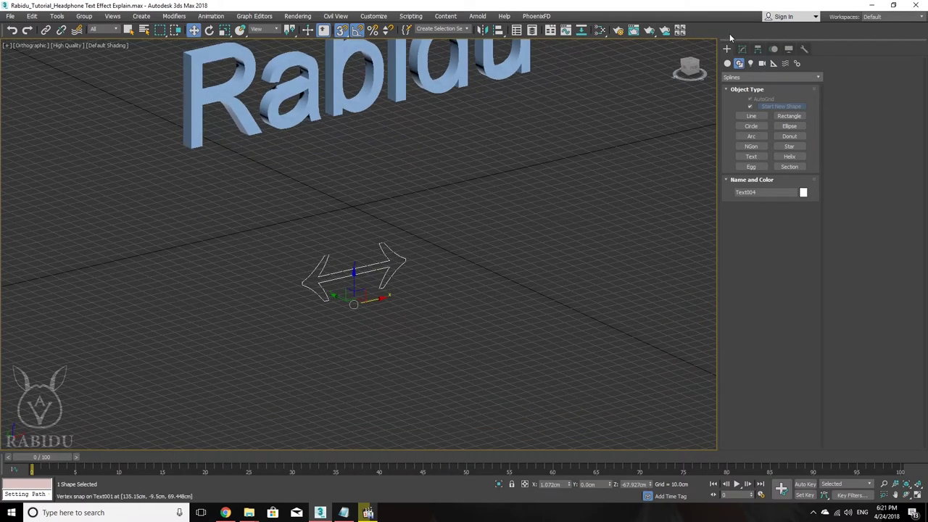
left_click(741, 48)
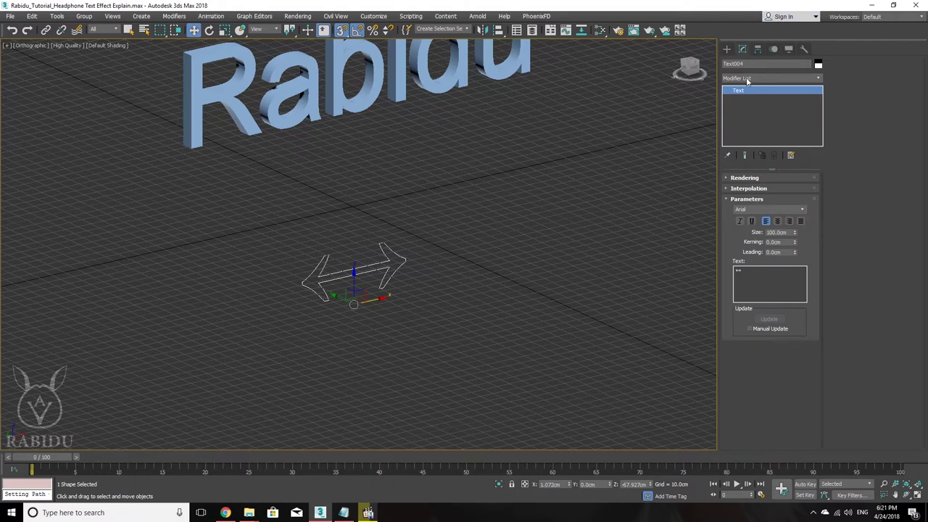
Extrude the double-arrow text 9.5 cm into a solid and add an Edit Poly modifier on top.
left_click(765, 78)
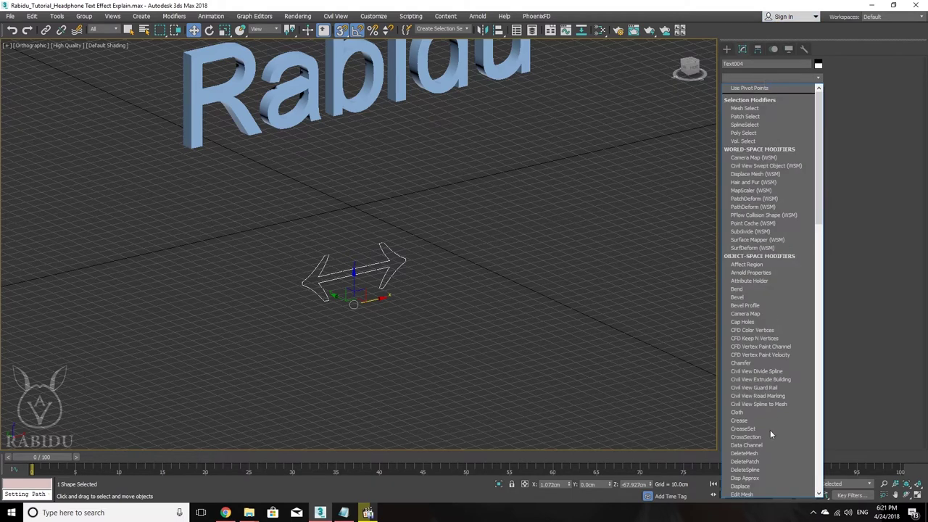
scroll(753, 449, "down", 2)
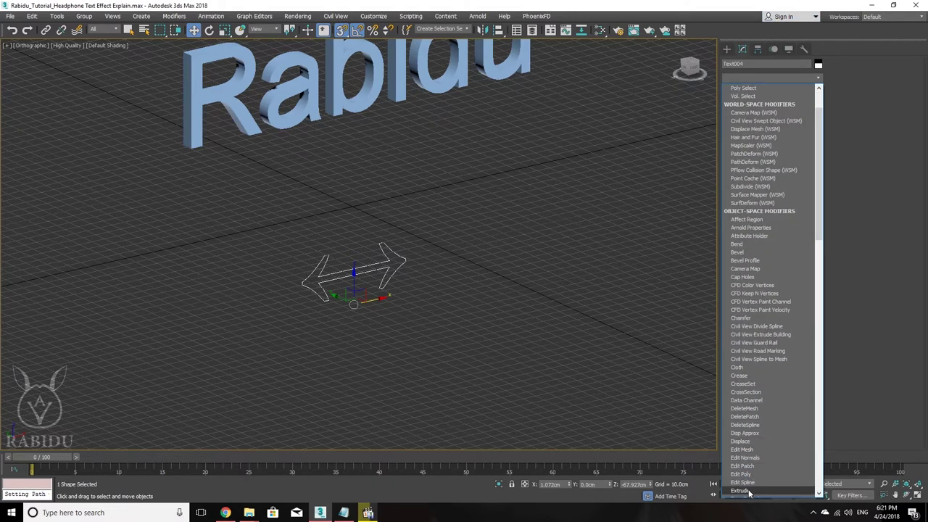
left_click(748, 492)
key("z")
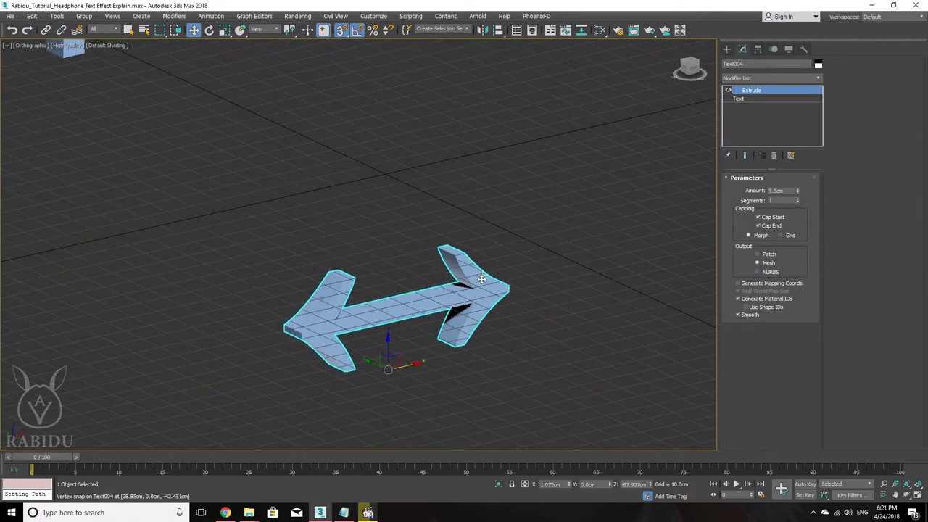
middle_click_drag(449, 281, 480, 232)
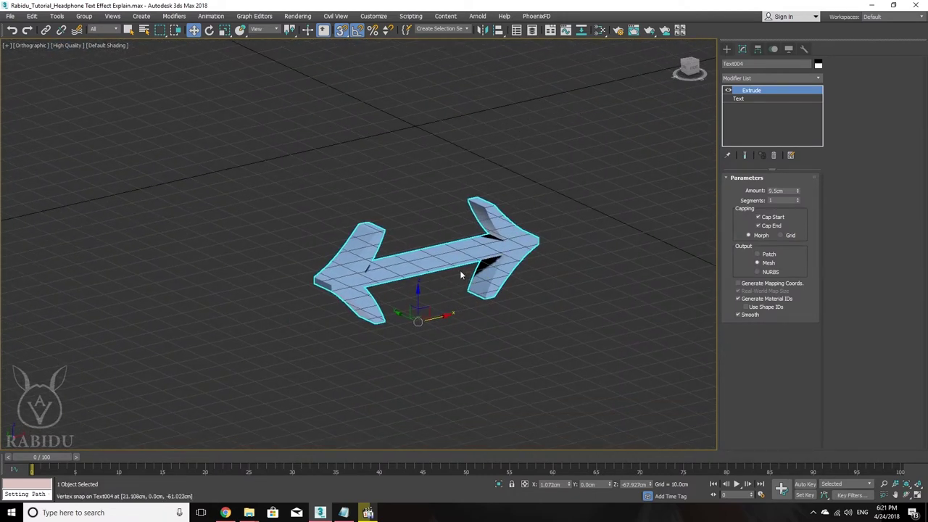
left_click(781, 77)
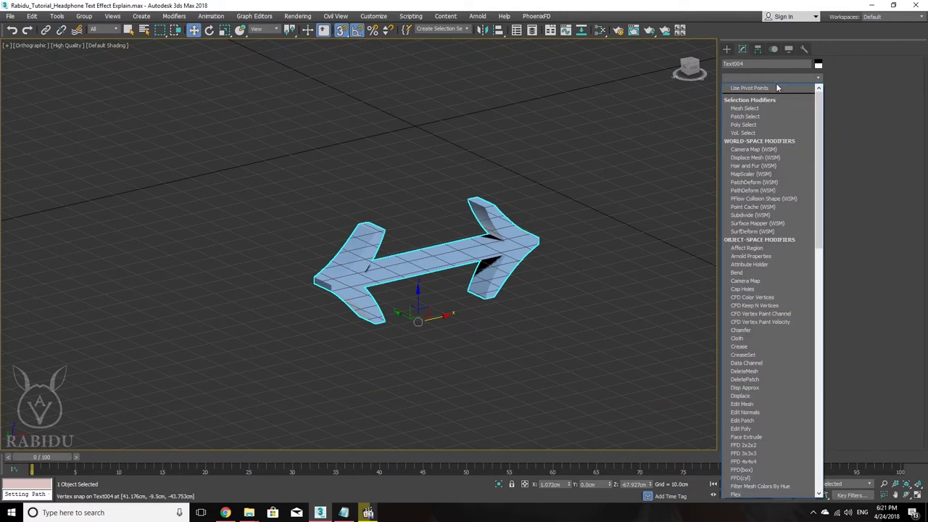
left_click(753, 429)
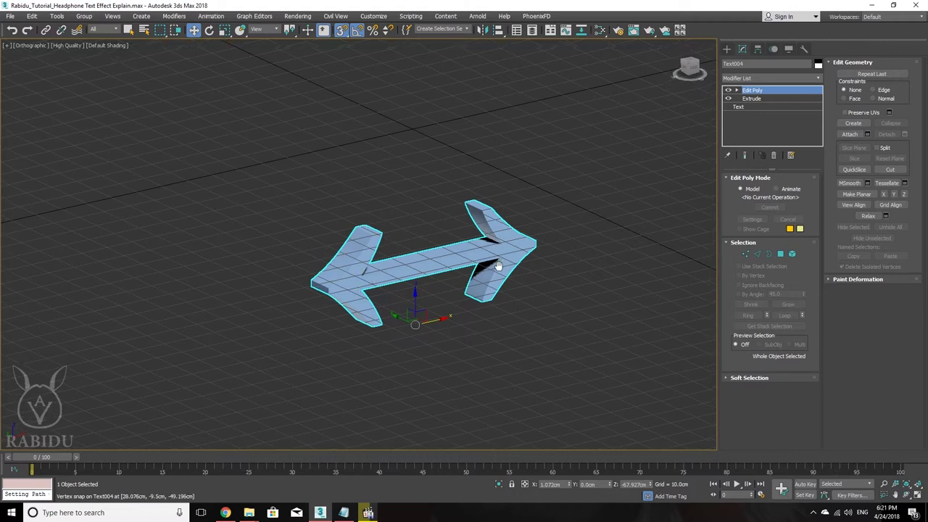
Reposition the view on the arrow and enter Edit Poly vertex editing.
middle_click_drag(388, 279, 371, 312)
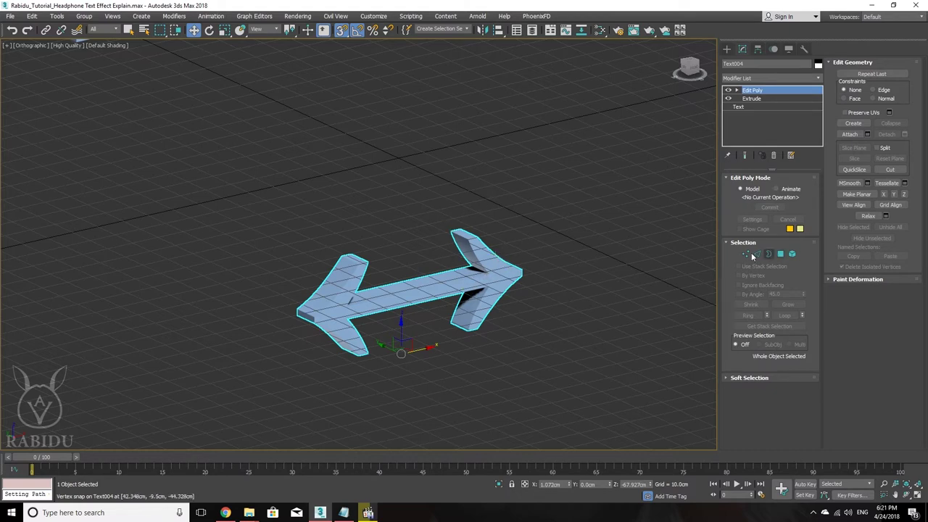
left_click(744, 254)
Select the right arrowhead's vertices, turn on Auto Key with snapping off, and go to frame 30.
left_click_drag(566, 219, 434, 373)
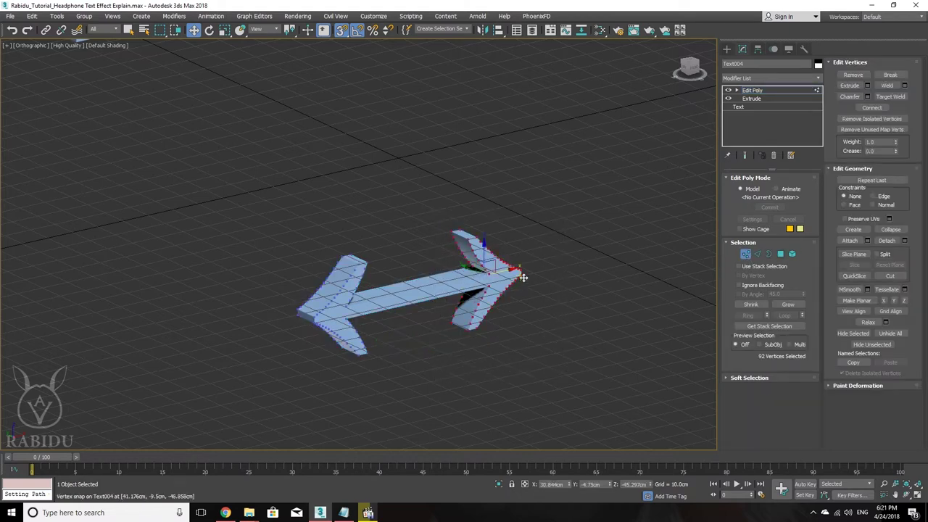
key("n")
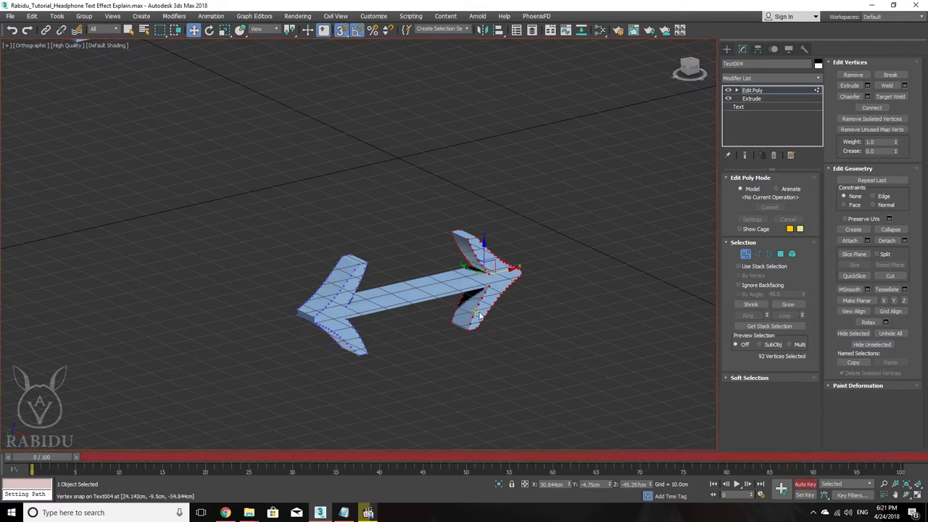
key("s")
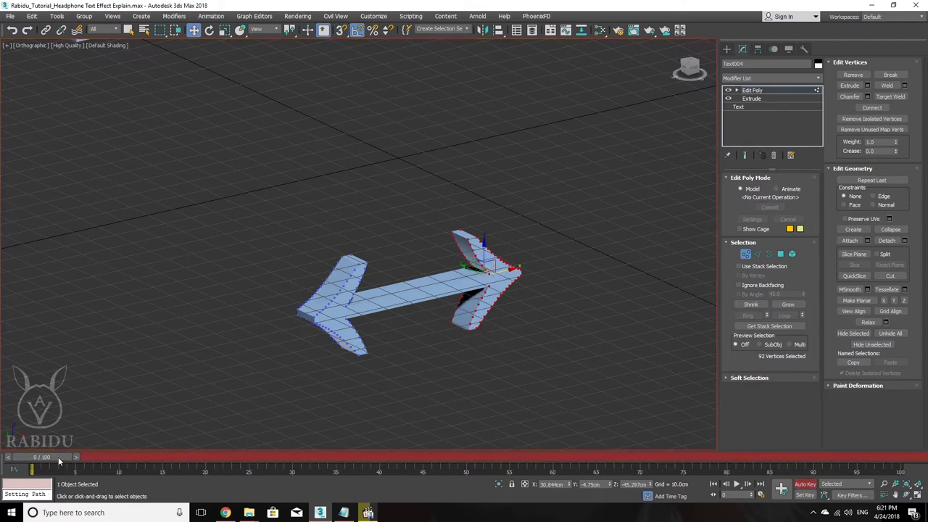
left_click_drag(58, 456, 316, 458)
key("w")
Drag the arrowhead outward to lengthen the shaft and scrub to preview around frame 33.
middle_click_drag(508, 300, 451, 307)
scroll(451, 280, "down", 2)
scroll(453, 283, "down", 3)
scroll(458, 295, "up", 2)
left_click_drag(454, 294, 657, 229)
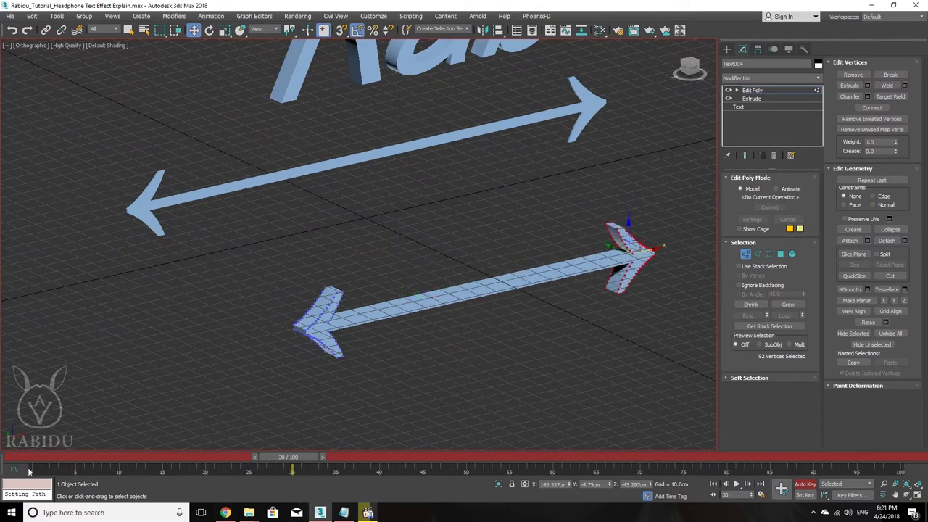
mouse_move(36, 458)
left_mouse_down()
mouse_move(66, 432)
mouse_move(25, 437)
left_mouse_up()
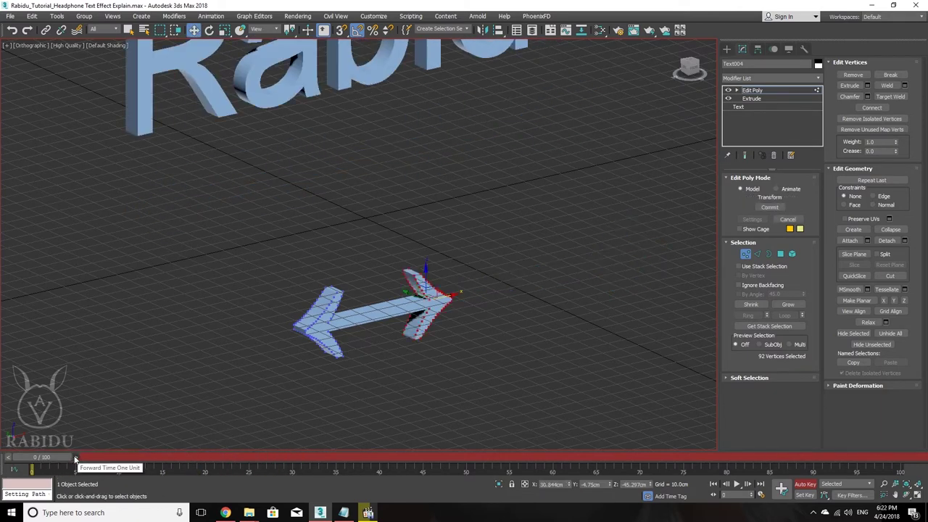
mouse_move(66, 458)
left_mouse_down()
mouse_move(318, 462)
mouse_move(297, 471)
left_mouse_up()
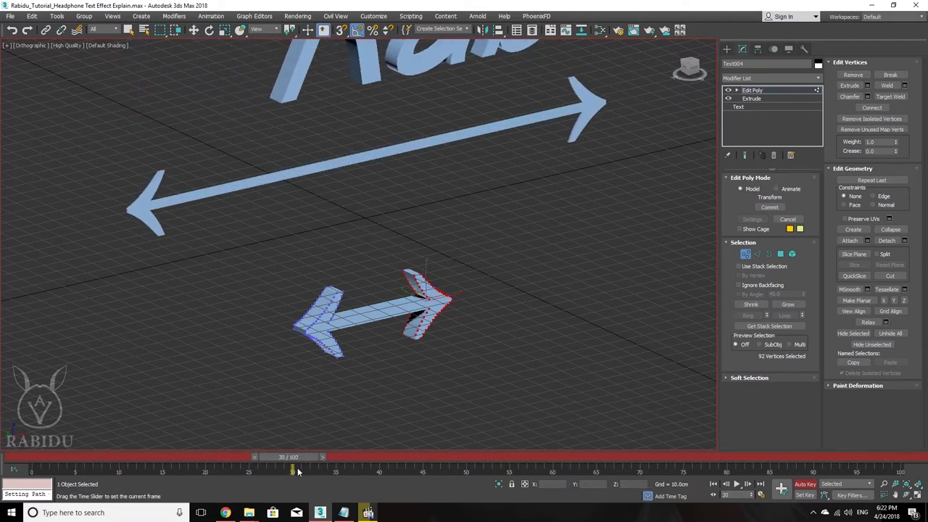
Set Edit Poly to Animate mode and slide the arrowhead right to stretch the shaft.
key("w")
left_click(790, 189)
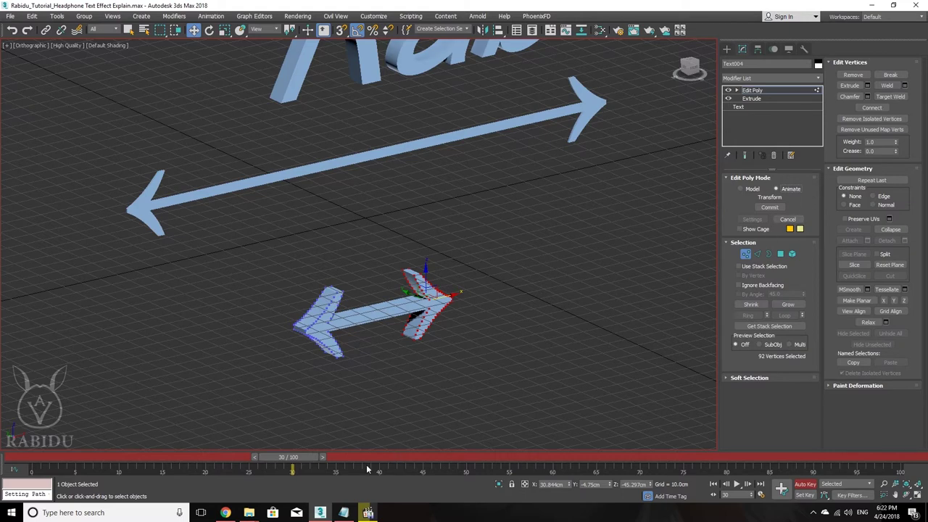
left_click_drag(451, 294, 621, 249)
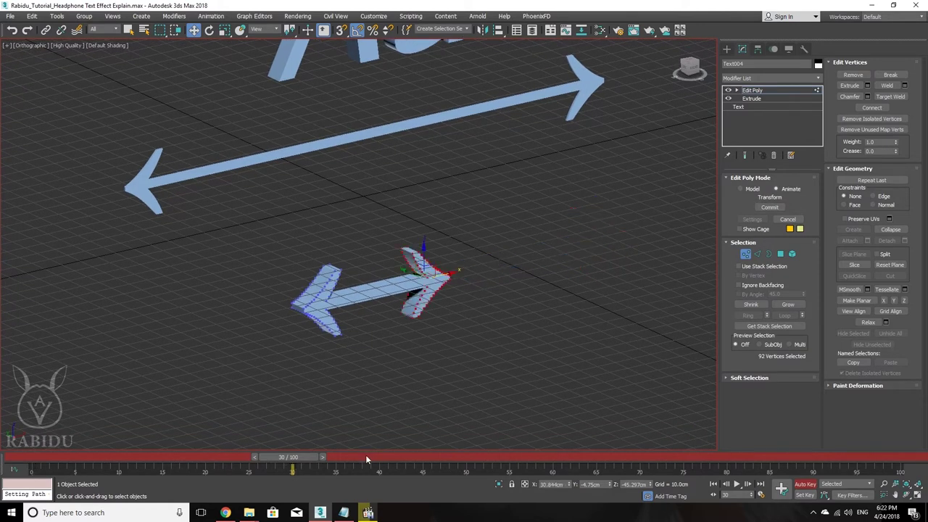
At frame 100, pull the arrowhead far right, preview frames 0–100, and exit Vertex mode.
left_click_drag(295, 460, 899, 460)
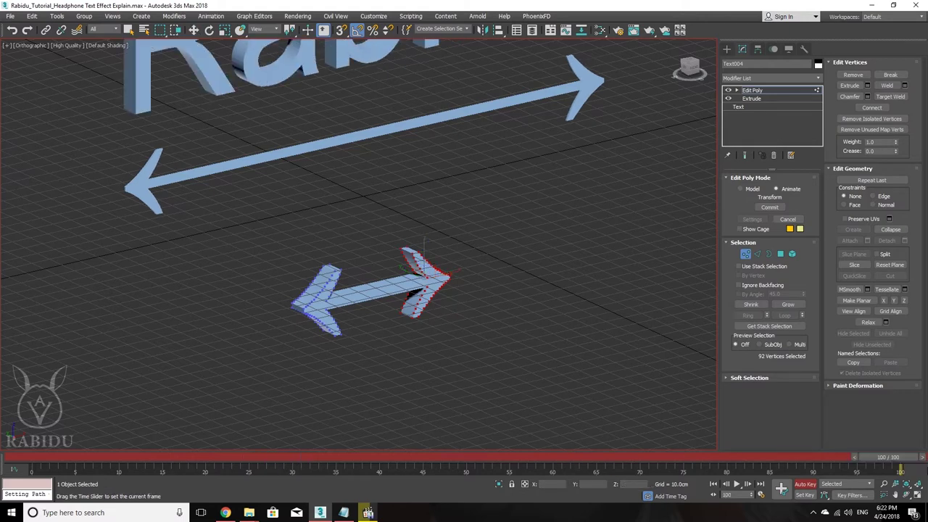
left_click_drag(448, 274, 637, 206)
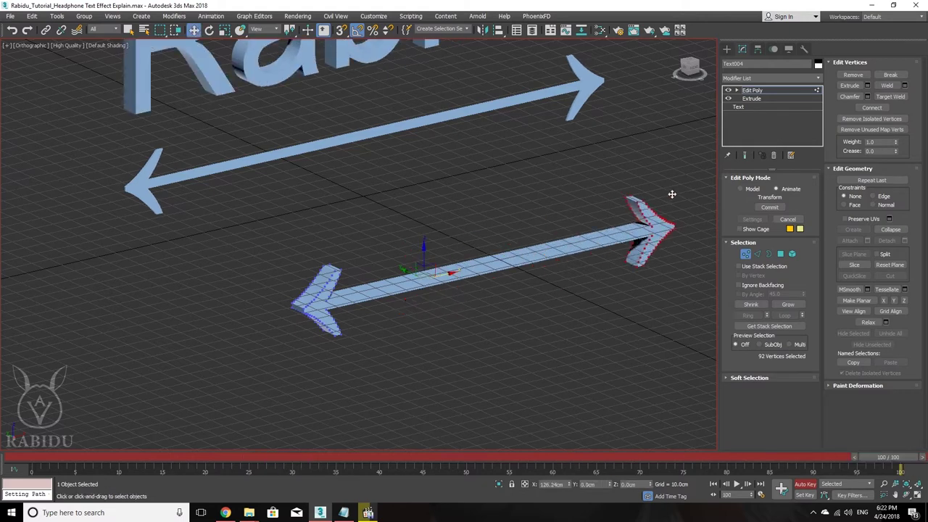
middle_click_drag(638, 206, 404, 250)
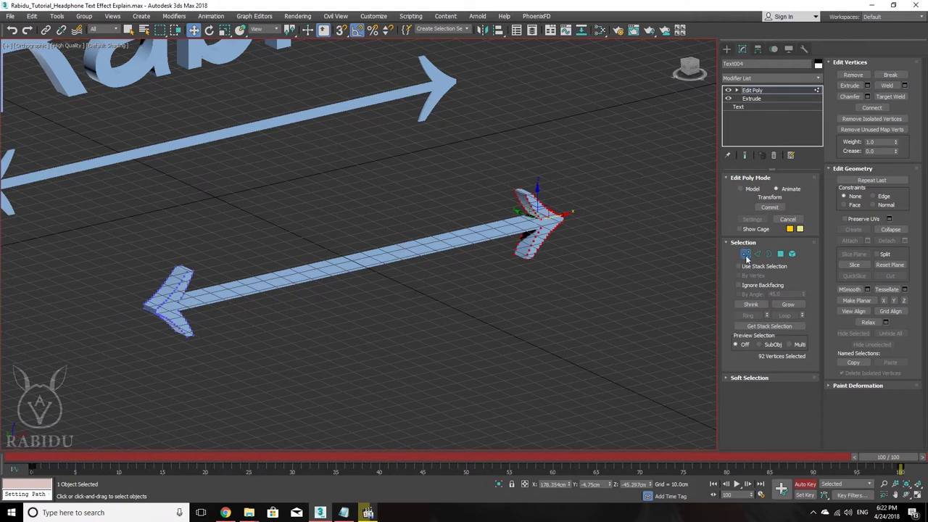
mouse_move(40, 456)
left_mouse_down()
mouse_move(701, 457)
mouse_move(2, 469)
mouse_move(589, 422)
mouse_move(906, 458)
left_mouse_up()
left_click(745, 254)
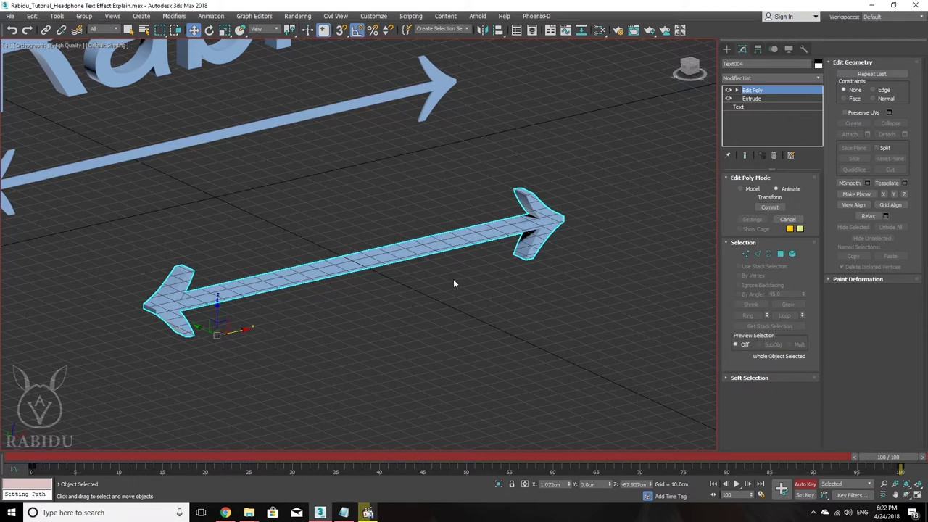
Make an independent copy of the arrow down-right, return to frame 0, then undo the clone.
middle_click_drag(452, 278, 328, 281, "alt")
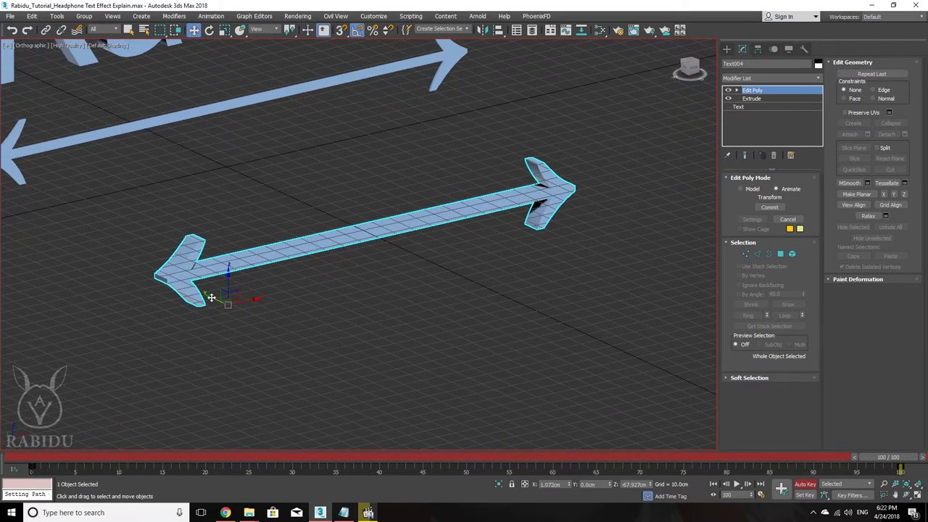
left_click_drag(197, 298, 320, 357, "shift")
left_click(419, 226)
left_click(464, 297)
middle_click_drag(457, 299, 448, 323)
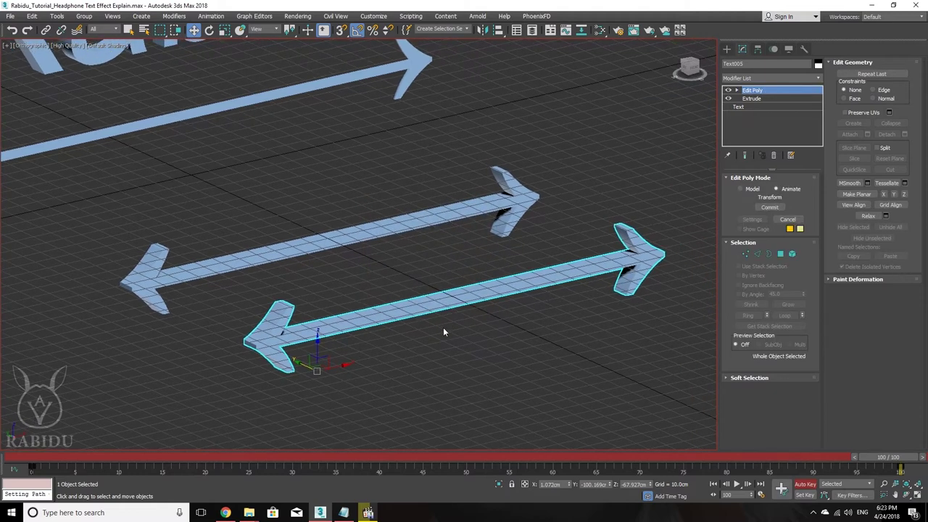
left_click(52, 454)
left_click(196, 290)
scroll(316, 304, "down", 3)
scroll(317, 304, "up", 2)
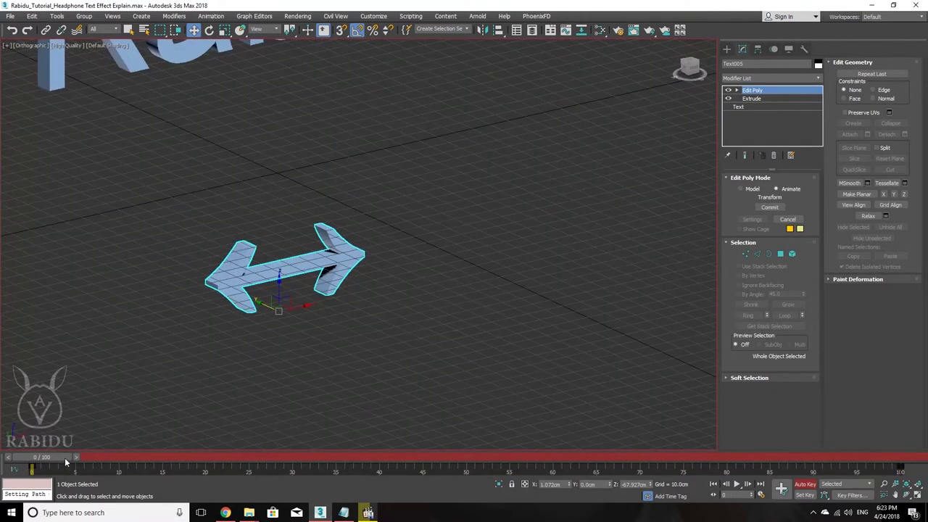
key("ctrl+z")
At frame 100 with Auto Key off, Shift-drag the arrow to start a copy named Text005.
left_click_drag(45, 458, 789, 459)
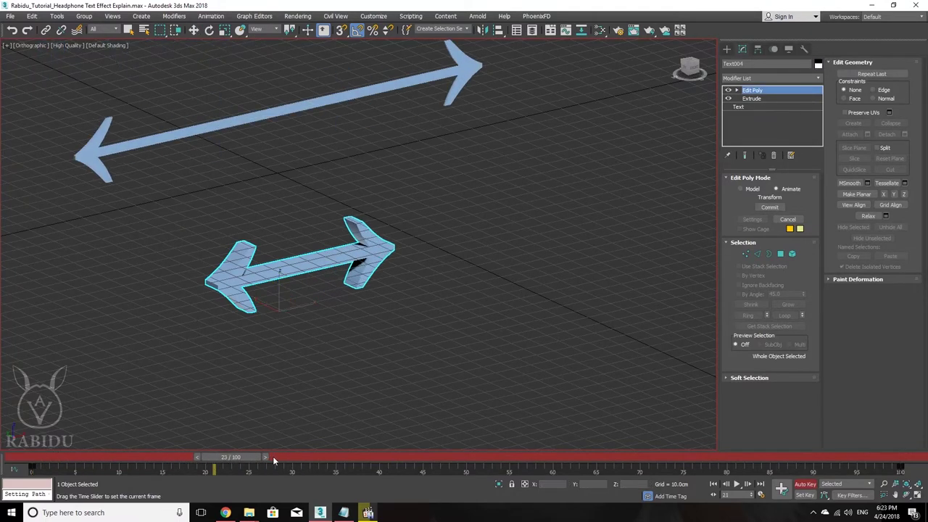
key("n")
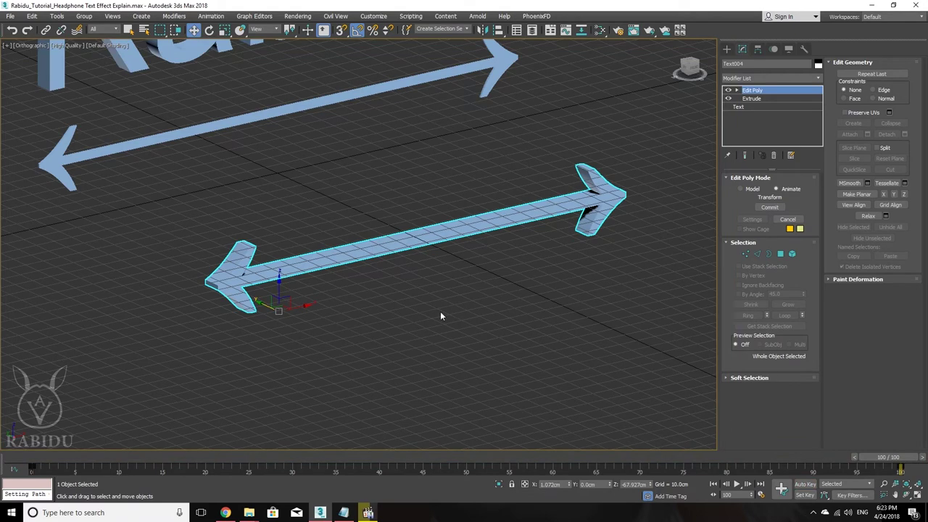
scroll(300, 297, "down", 2)
middle_click_drag(240, 293, 268, 302)
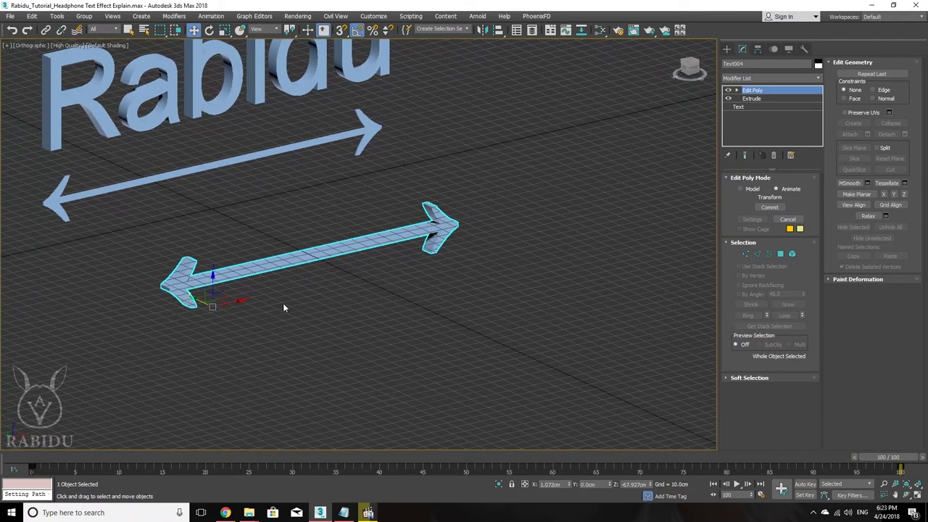
left_click_drag(202, 308, 295, 356)
key("ctrl+z")
mouse_move(232, 326)
middle_mouse_down("alt")
mouse_move(284, 325)
mouse_move(258, 327)
middle_mouse_up("alt")
left_click_drag(201, 308, 338, 374, "shift")
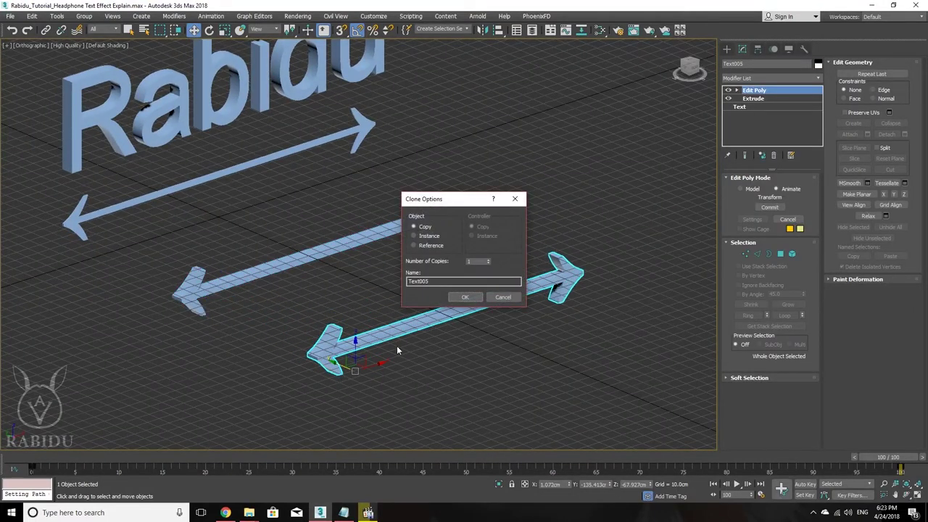
Confirm the Text005 copy and orbit the view closer to the arrows.
left_click(466, 296)
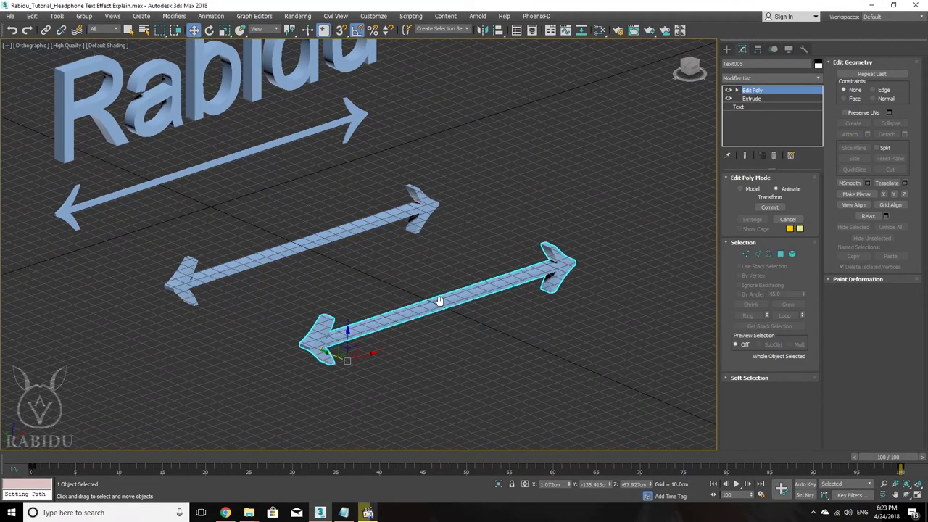
middle_click_drag(466, 296, 55, 457, "alt")
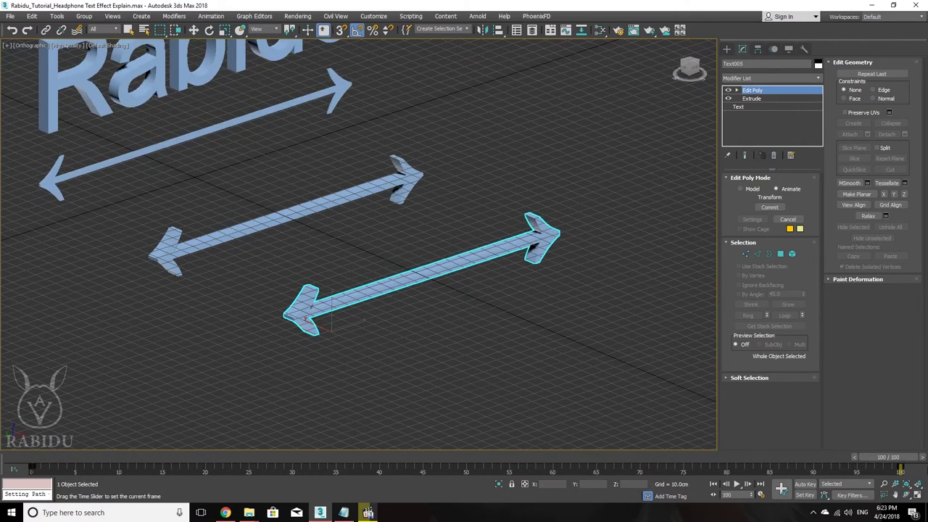
key("w")
mouse_move(263, 376)
middle_mouse_down("alt")
mouse_move(279, 346)
mouse_move(362, 316)
middle_mouse_up("alt")
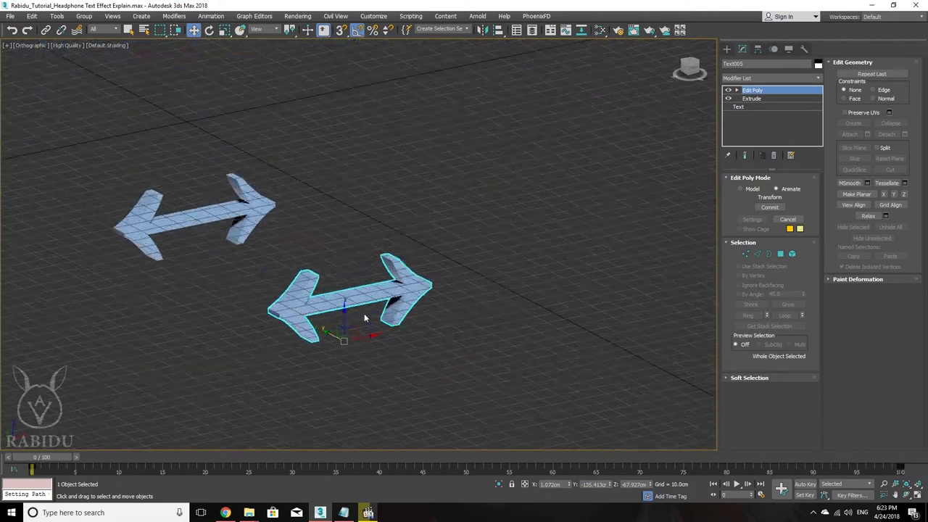
Select the copied Text005 arrow and open its Object Properties.
right_click(363, 317)
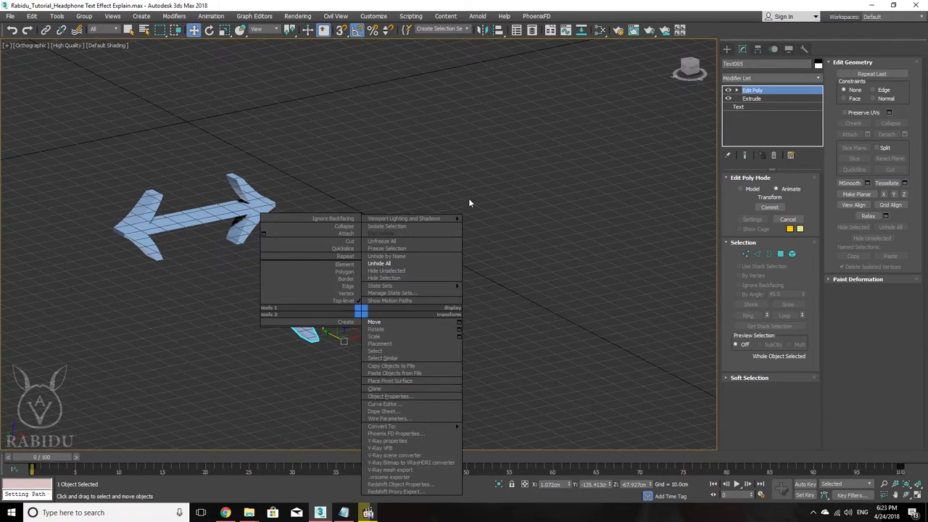
left_click(374, 321)
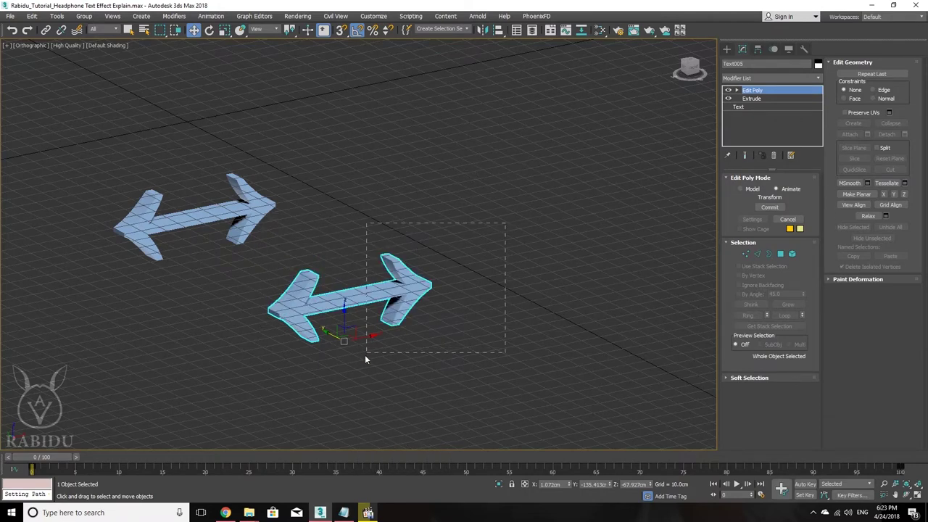
left_click_drag(505, 187, 355, 341)
right_click(411, 204)
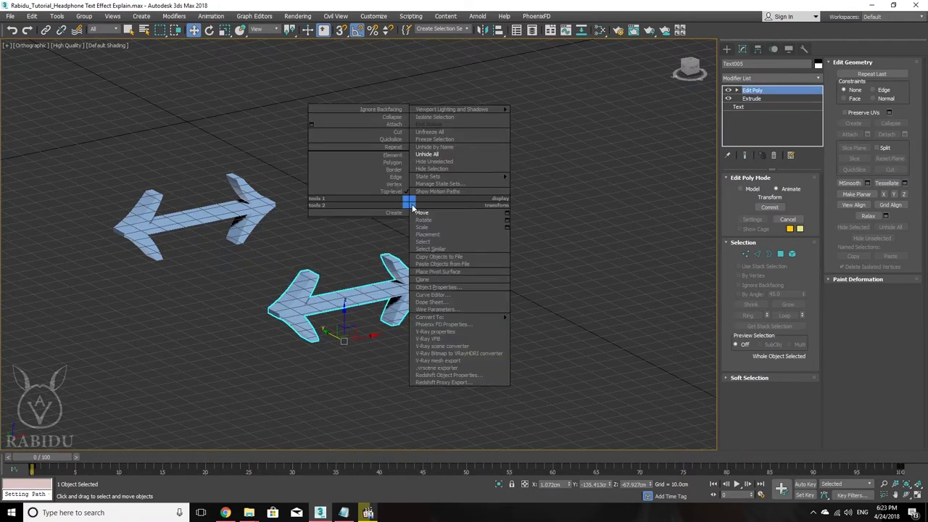
left_click(452, 287)
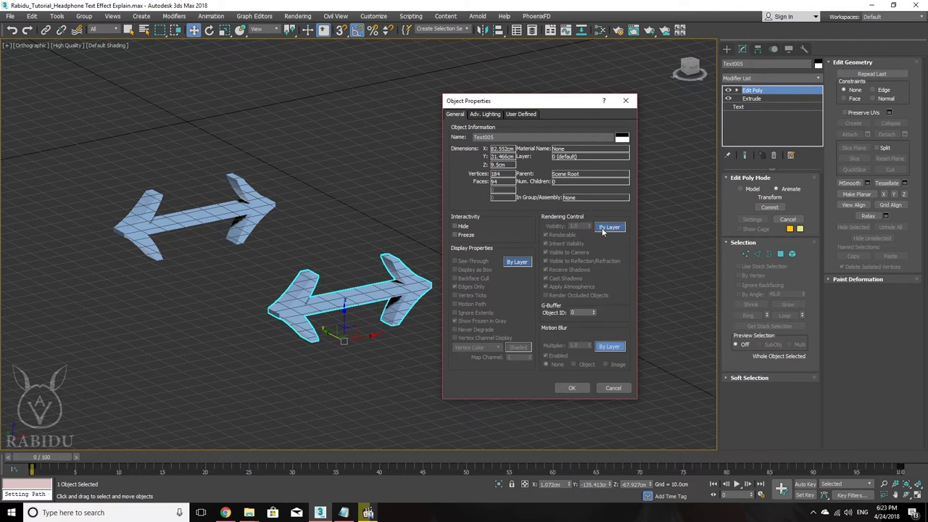
Switch Text005's Rendering Control from By Layer to By Object, apply, then delete the copy.
left_click(602, 229)
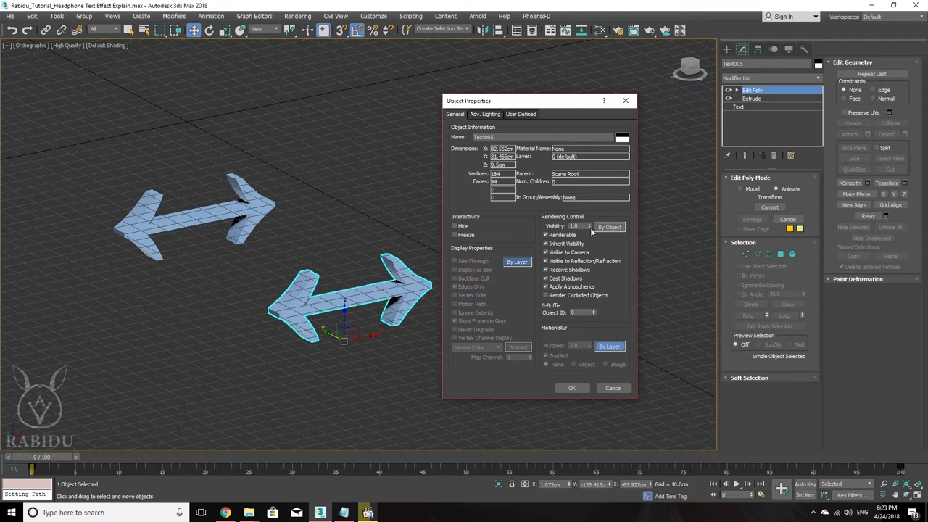
left_click(572, 388)
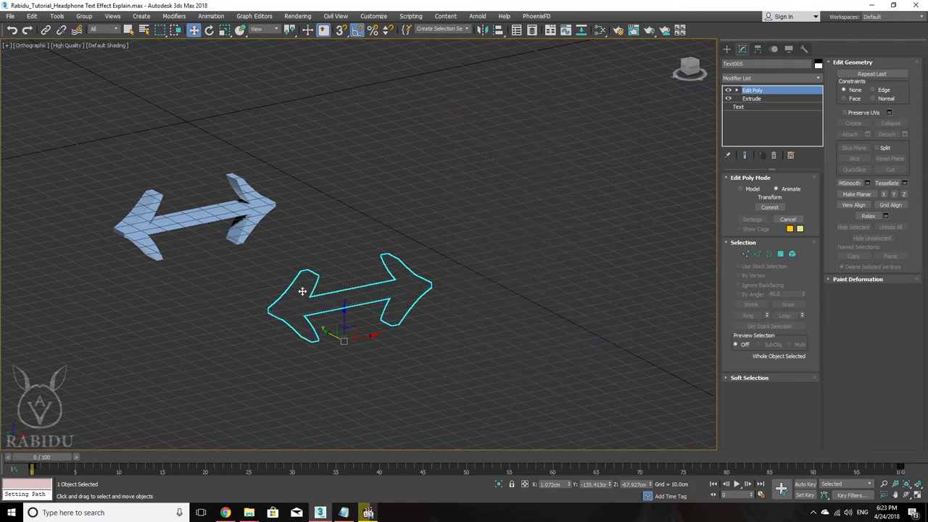
key("Delete")
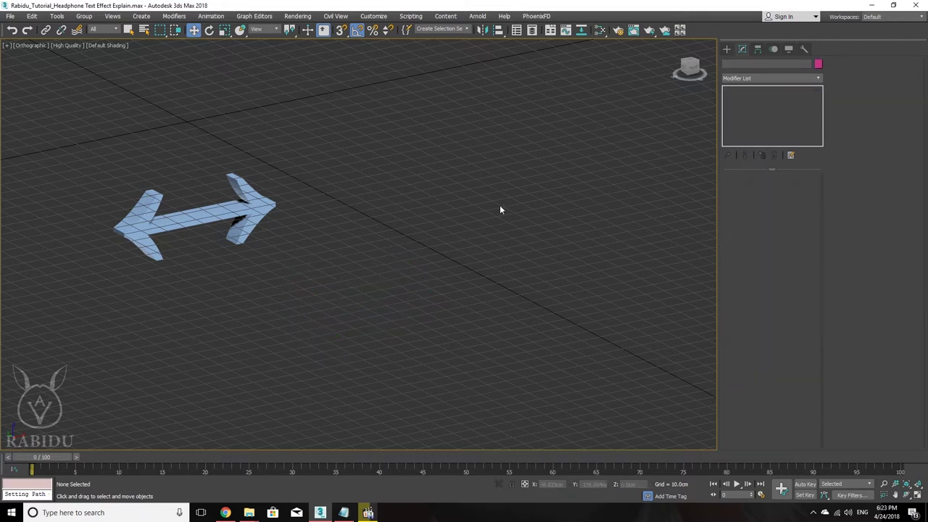
Restore the deleted Text005 arrow with undo.
key("ctrl+z")
left_click_drag(500, 209, 327, 365)
key("Delete")
key("ctrl+z")
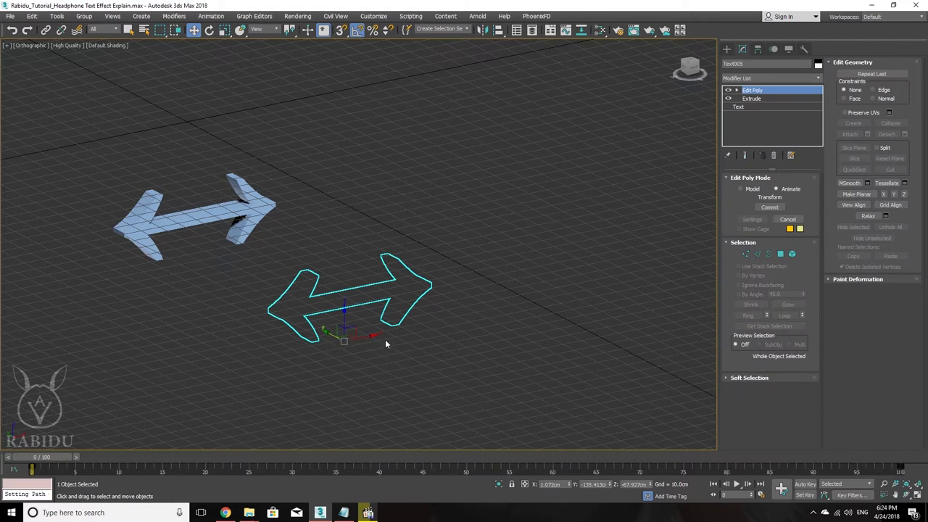
With Auto Key on at frame 100, open Text005's Object Properties.
key("n")
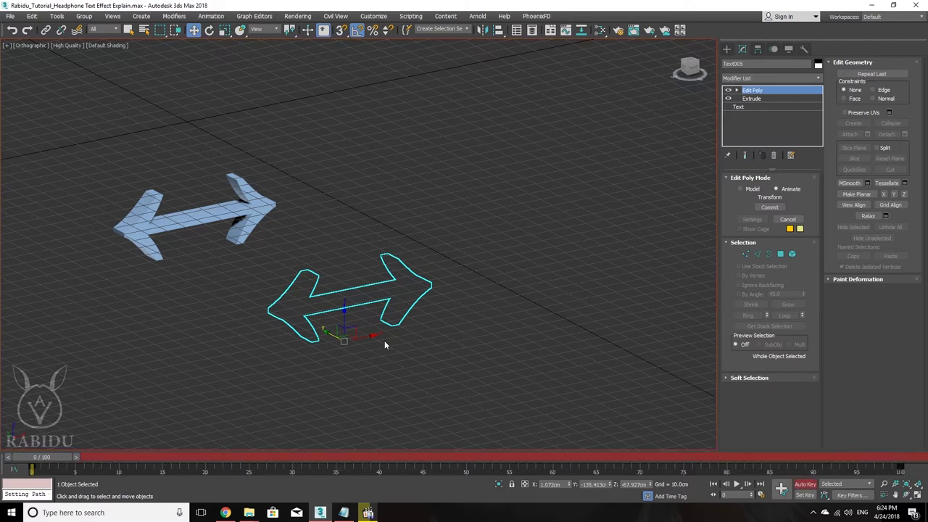
left_click_drag(65, 457, 888, 457)
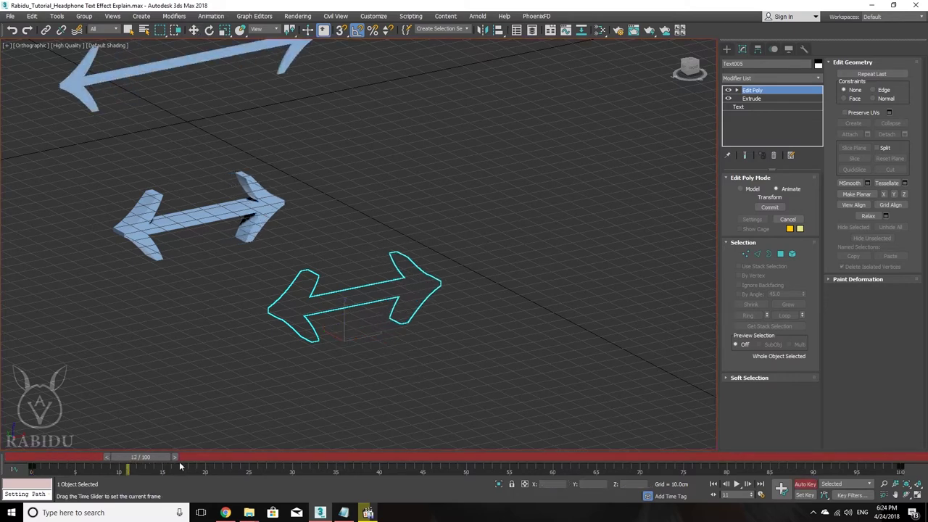
key("w")
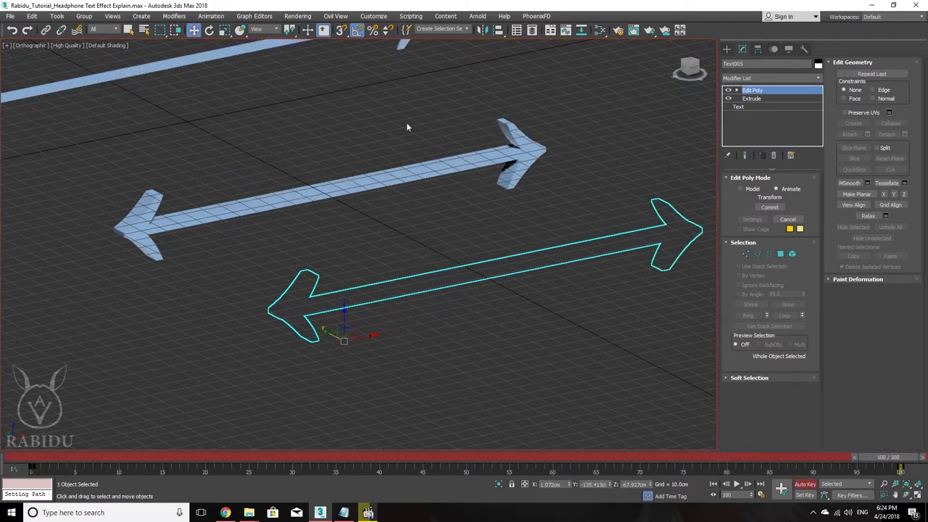
middle_click_drag(556, 286, 510, 290)
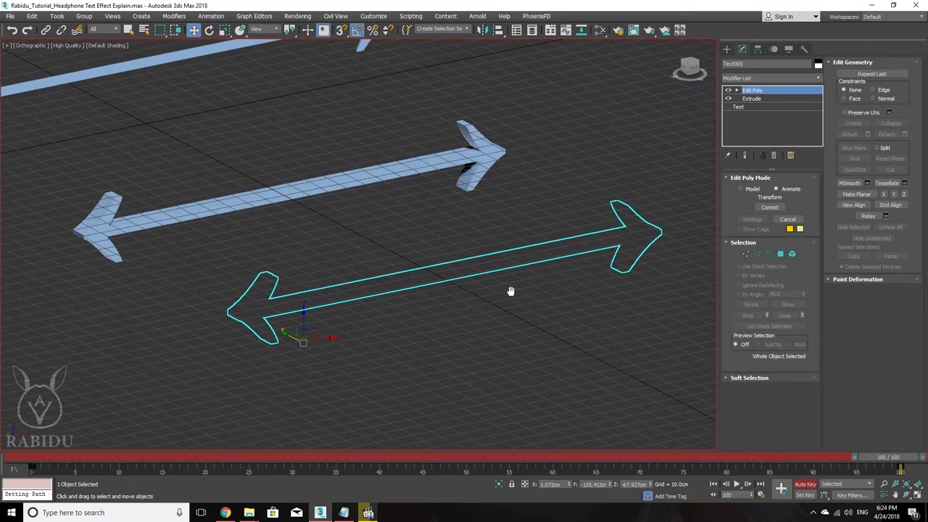
right_click(560, 271)
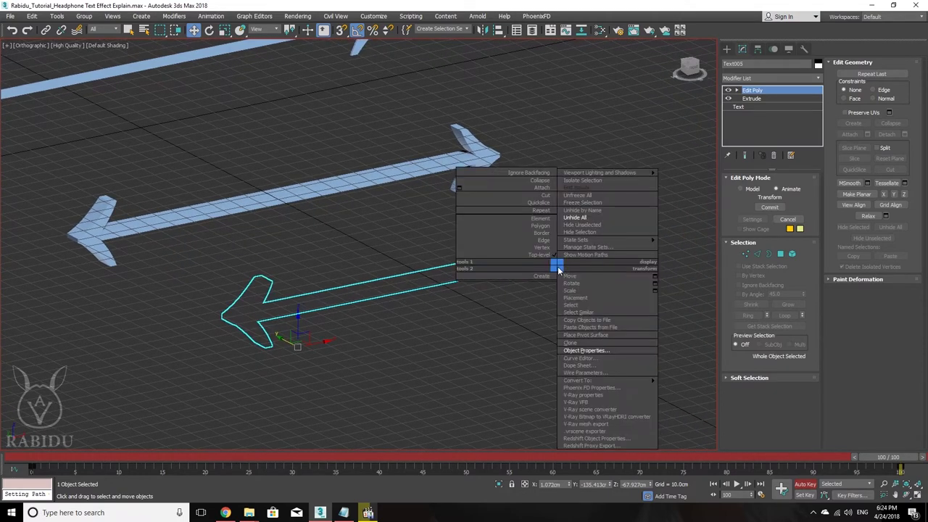
left_click(594, 350)
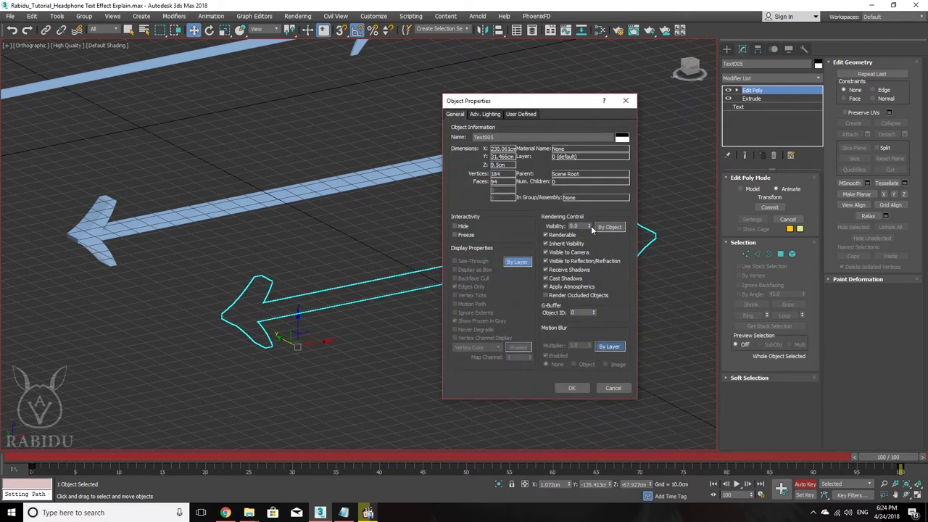
Key Text005's visibility to 1.0 at frame 100, then return to frame 0.
left_click(589, 224)
left_click(574, 388)
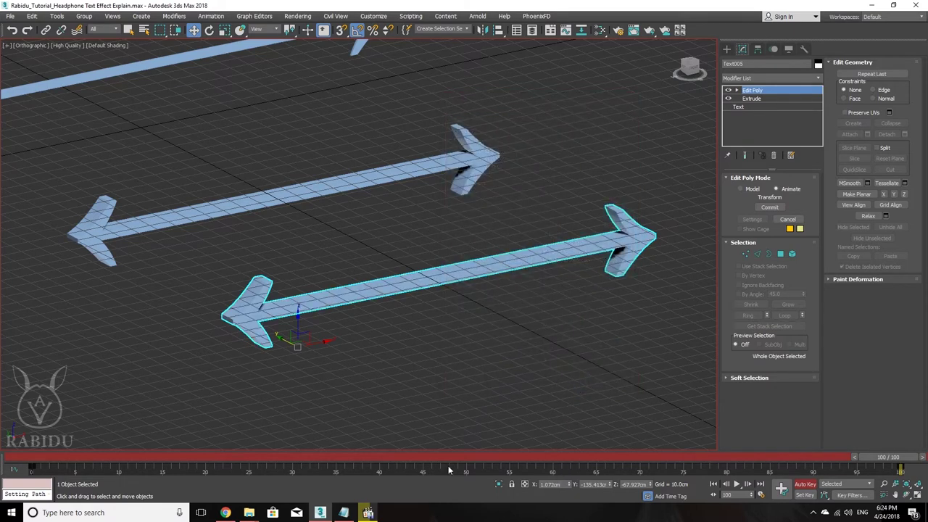
left_click(29, 457)
mouse_move(30, 458)
left_mouse_down()
mouse_move(230, 458)
mouse_move(2, 461)
mouse_move(2, 450)
left_mouse_up()
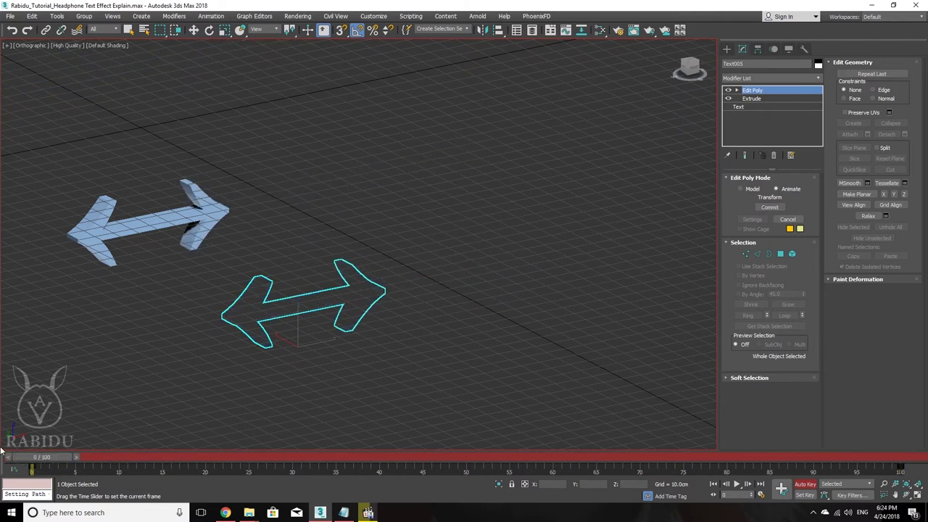
key("Delete")
mouse_move(49, 456)
left_mouse_down()
mouse_move(2, 468)
mouse_move(898, 457)
left_mouse_up()
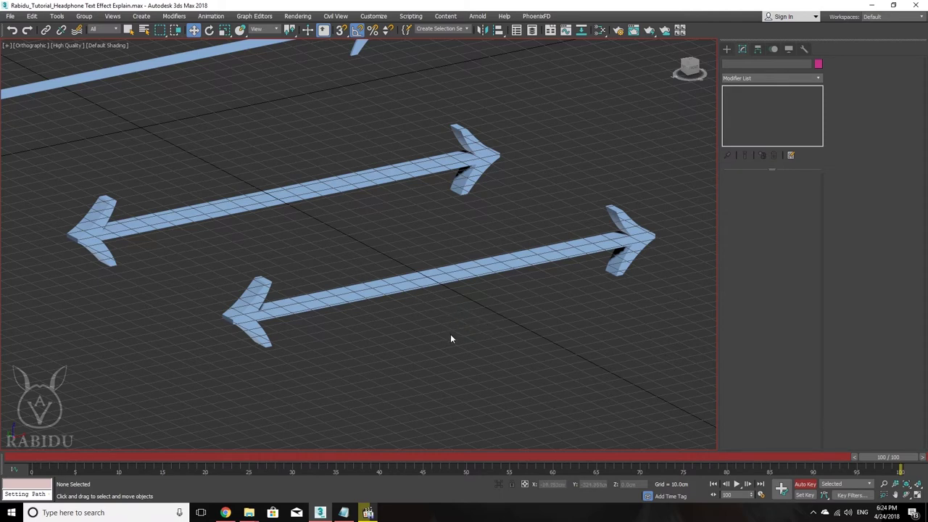
left_click_drag(482, 318, 397, 259)
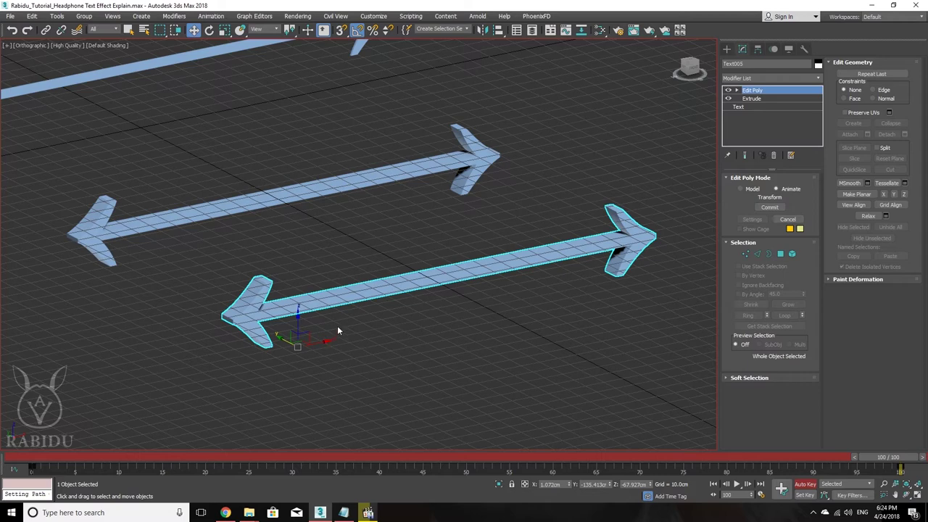
left_click(283, 186)
middle_click_drag(283, 186, 309, 207)
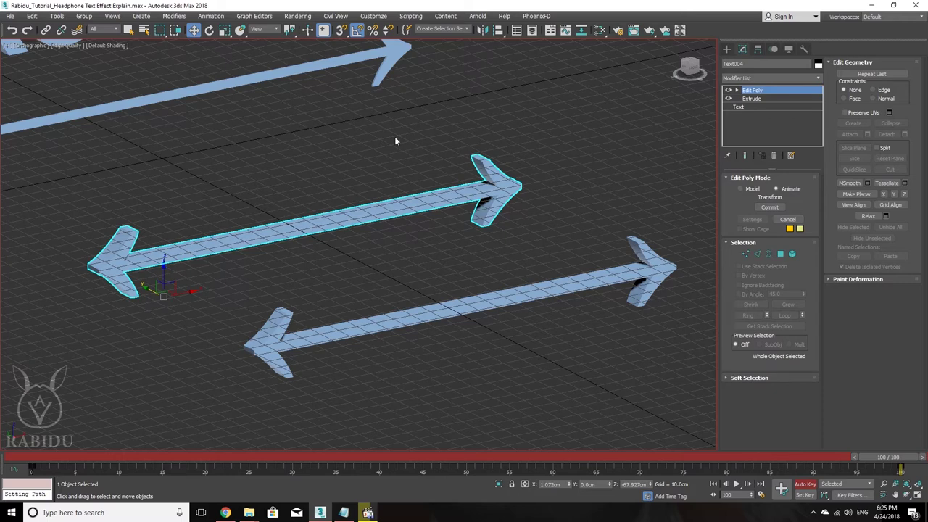
left_click_drag(334, 130, 247, 64)
middle_click_drag(247, 65, 367, 173)
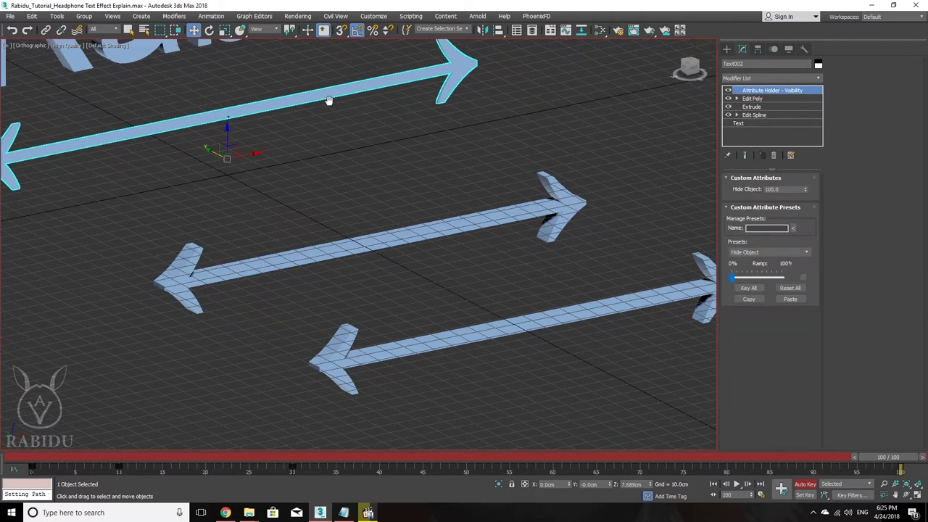
right_click(795, 94)
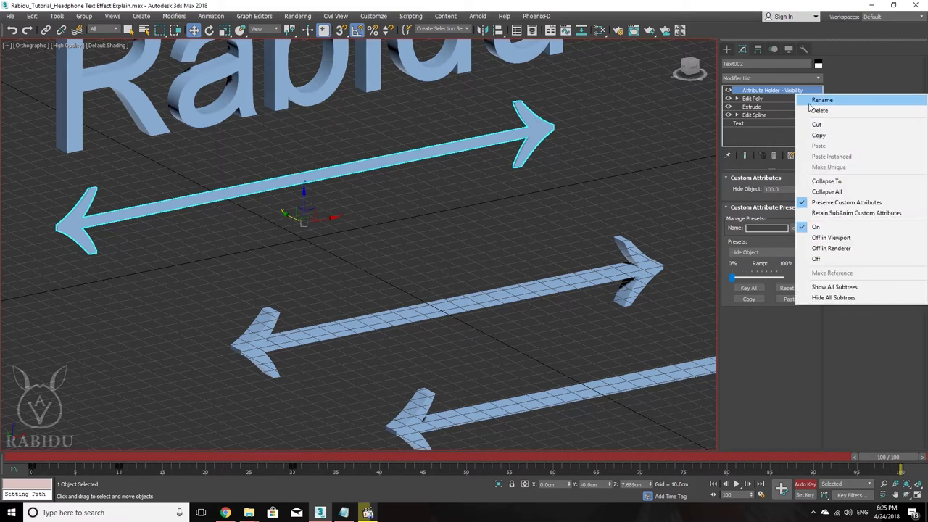
left_click(871, 79)
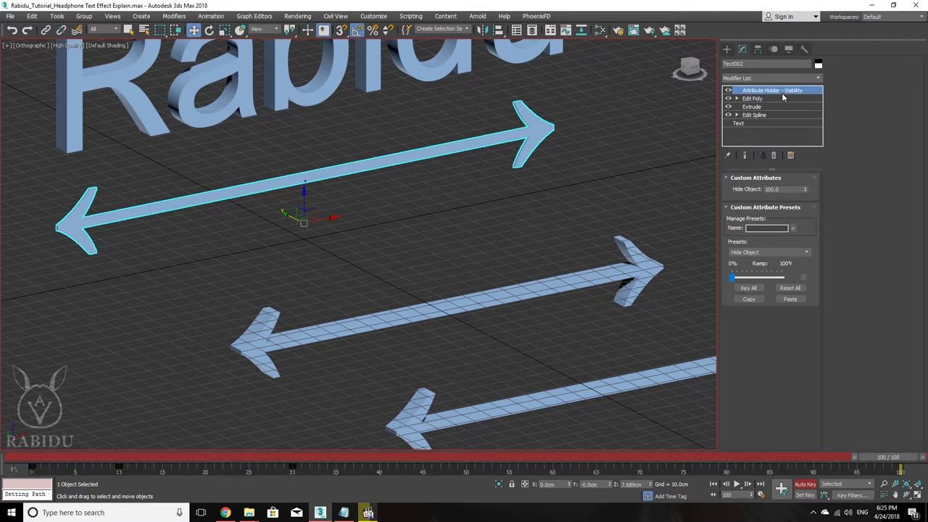
left_click_drag(490, 244, 531, 323)
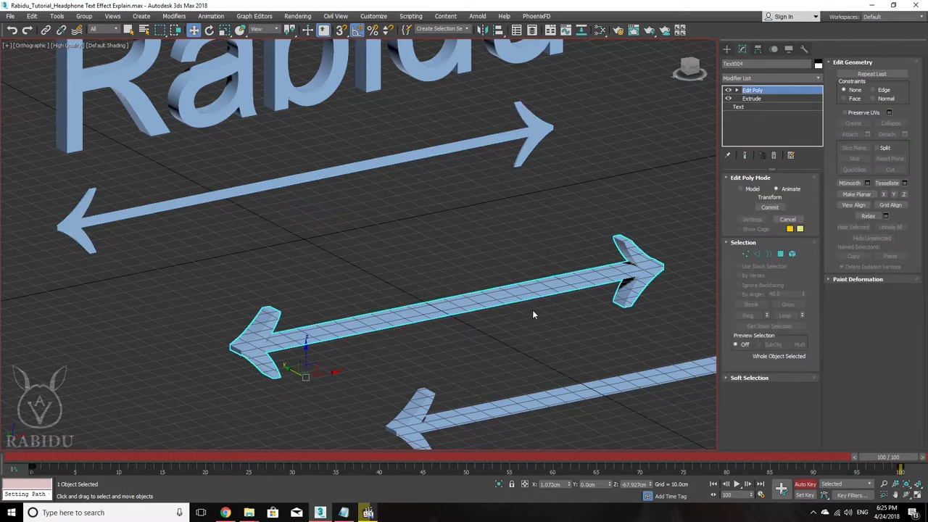
middle_click_drag(519, 306, 457, 277)
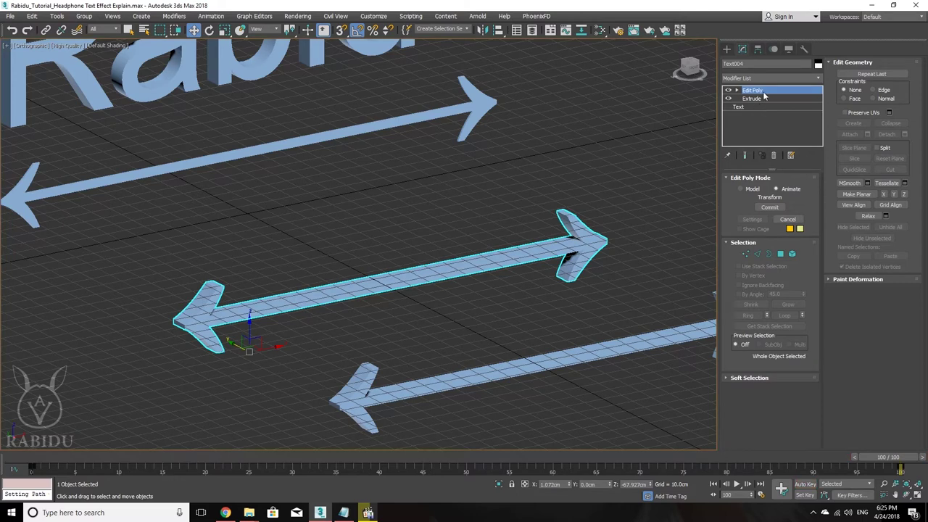
left_click(778, 78)
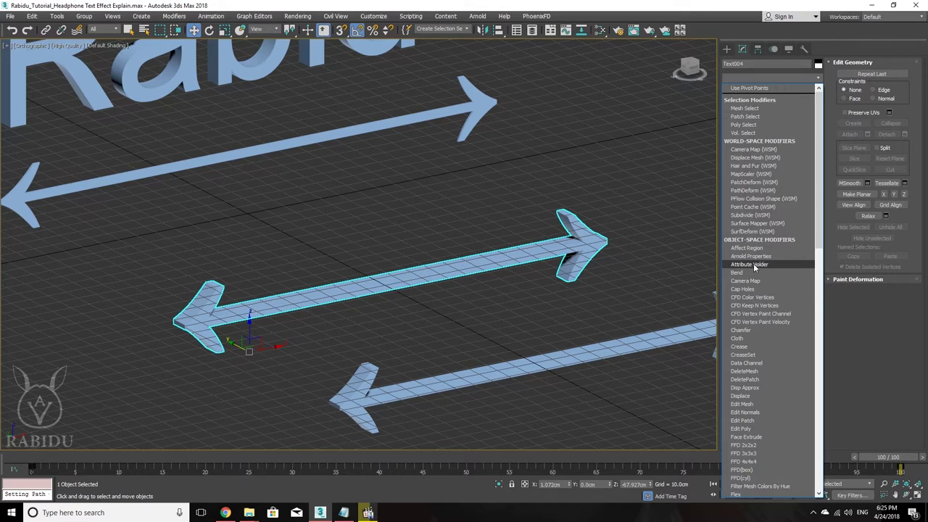
Add an Attribute Holder modifier on top of the middle arrow Text004's stack.
left_click(753, 265)
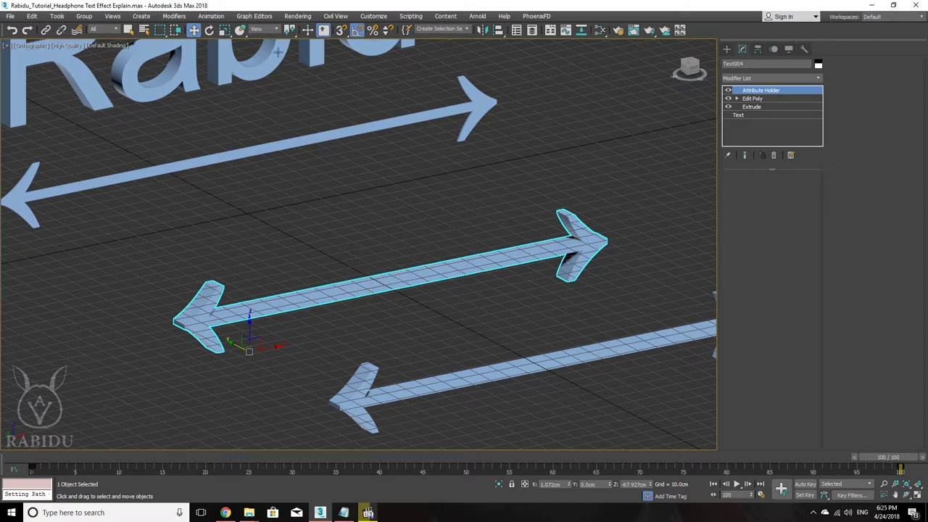
left_click(219, 18)
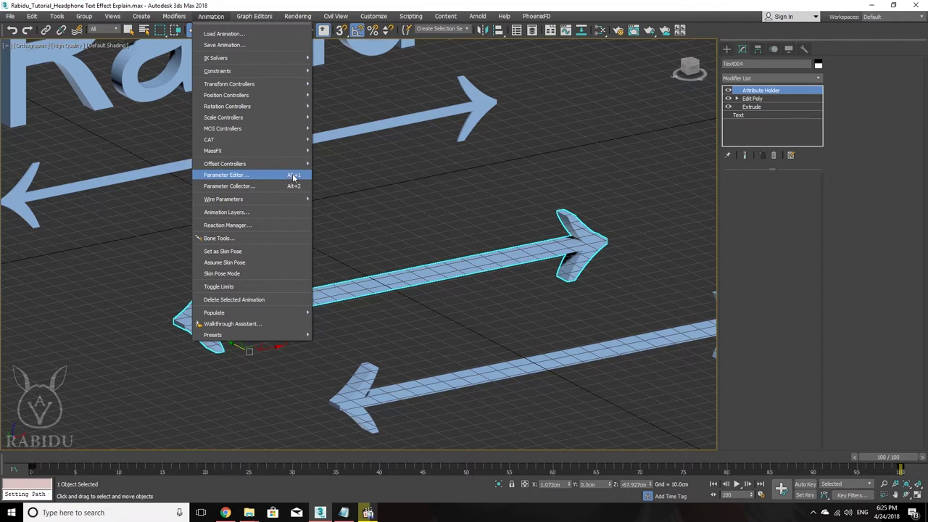
In the Parameter Editor, name a Float attribute Visibility and set its UI type to Spinner.
left_click(294, 176)
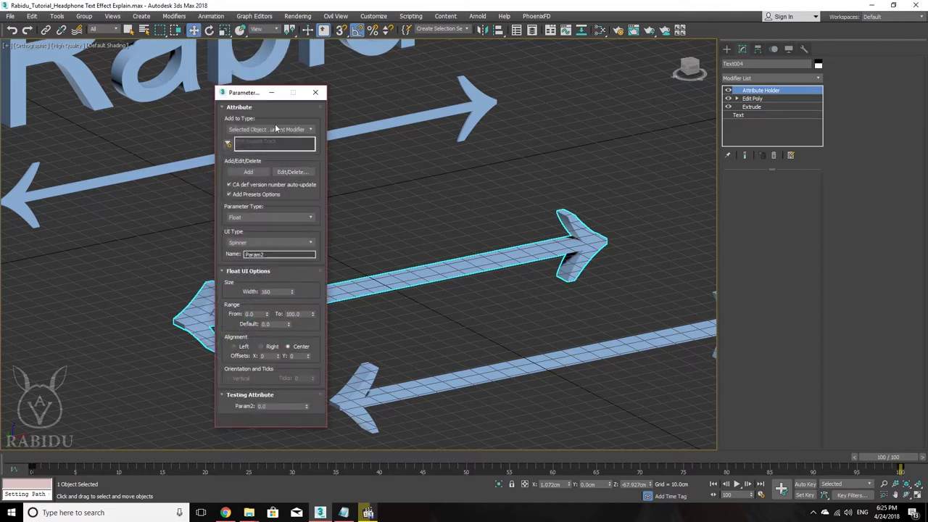
left_click_drag(240, 97, 174, 70)
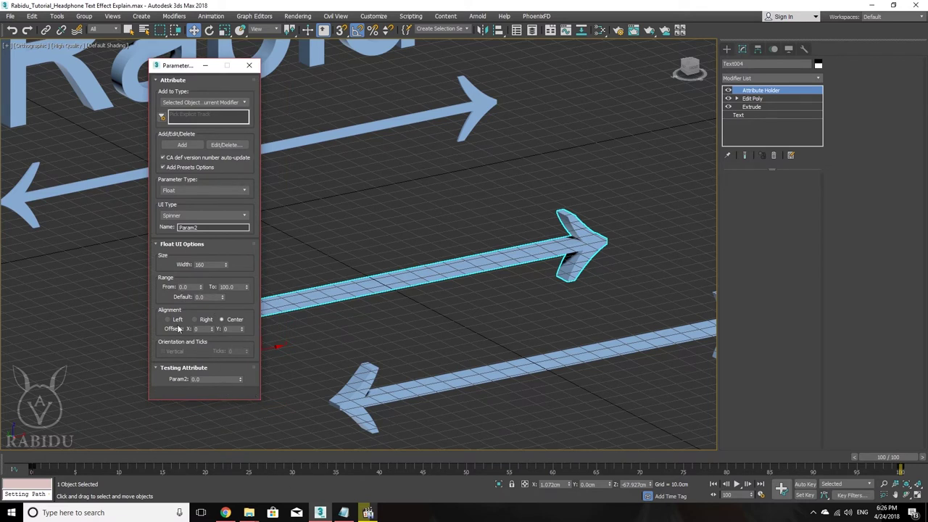
left_click(206, 227)
double_click(188, 227)
type("v")
key("Return")
left_click(237, 216)
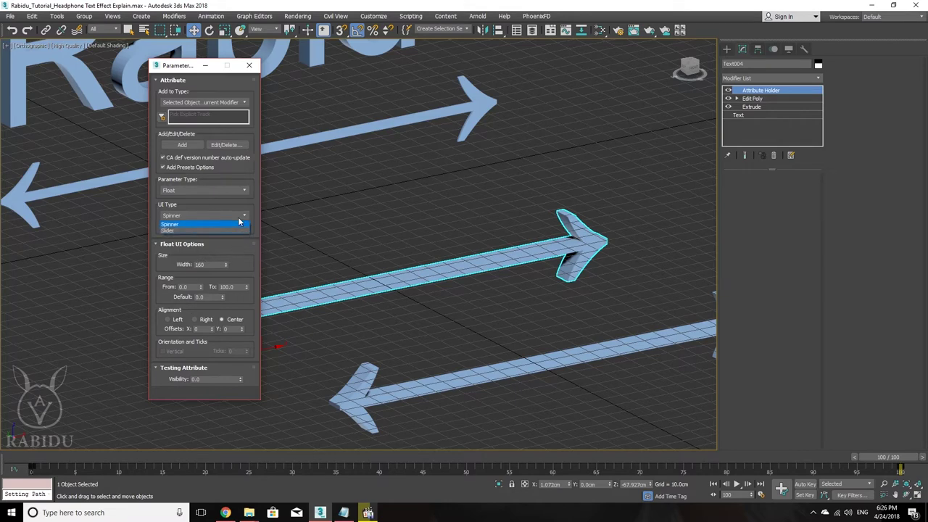
left_click(168, 230)
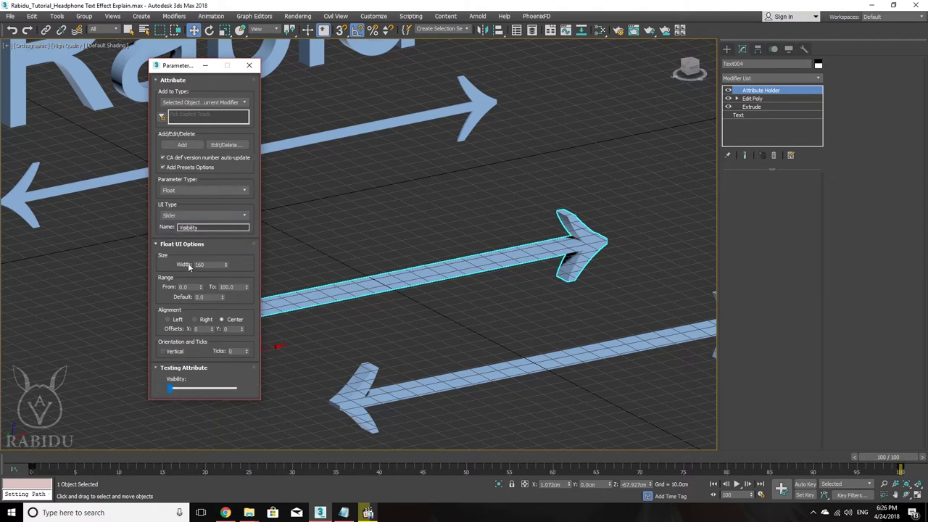
mouse_move(170, 388)
left_mouse_down()
mouse_move(212, 390)
mouse_move(185, 398)
left_mouse_up()
left_click(202, 216)
left_click(180, 226)
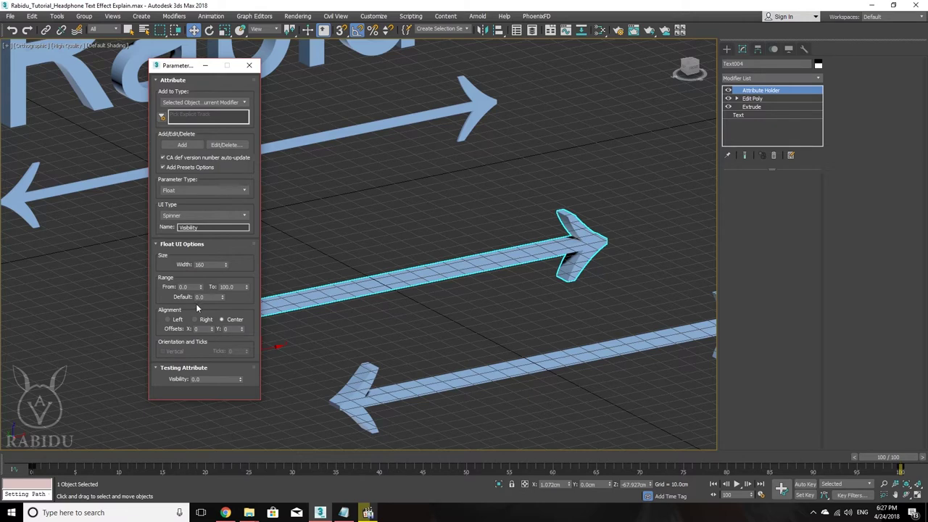
Add the 0–100 Visibility attribute to Text004 and close the Parameter Editor.
left_click(195, 145)
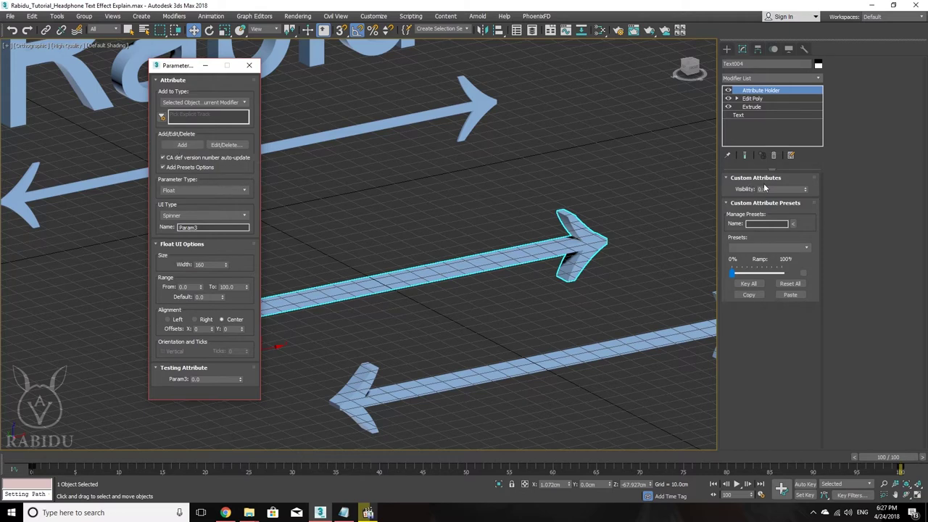
left_click(727, 203)
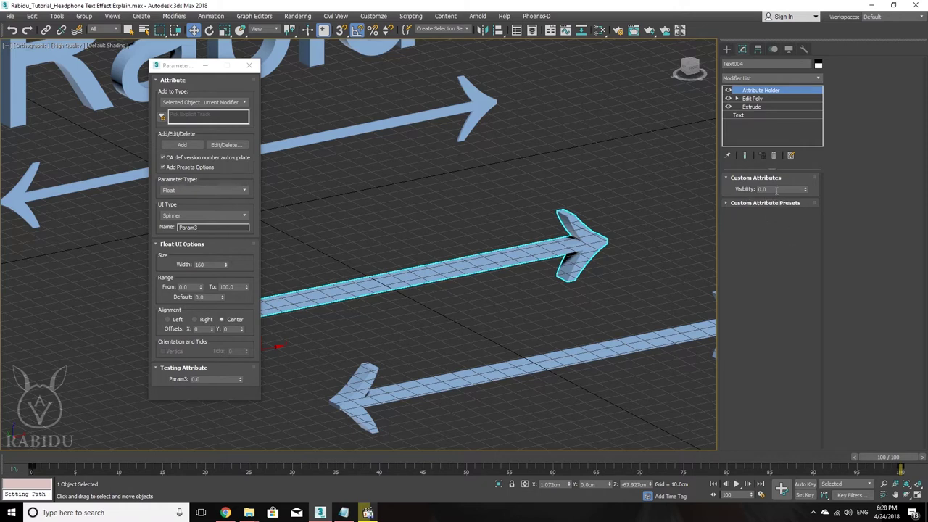
left_click(249, 66)
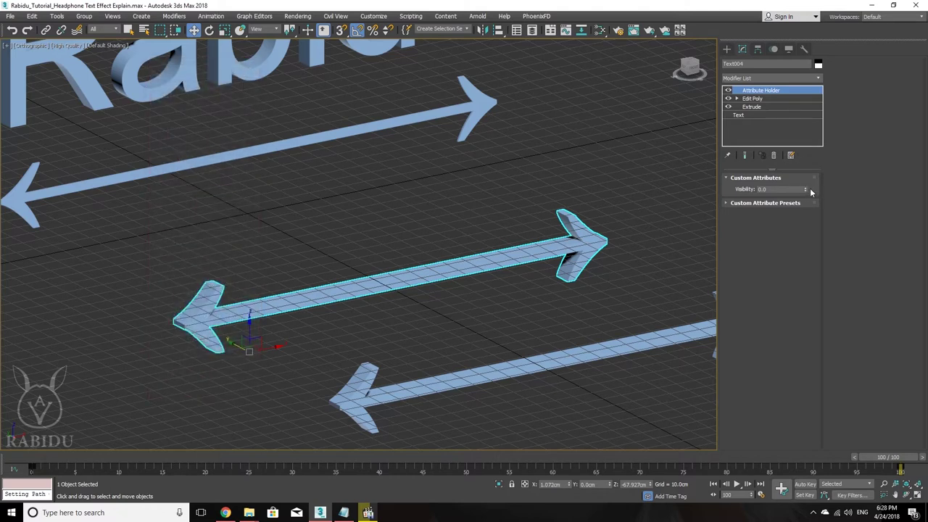
mouse_move(806, 191)
left_mouse_down()
mouse_move(823, 408)
mouse_move(818, 277)
left_mouse_up()
Test the Visibility spinner up to 100 and reset it to 0.0.
left_click_drag(789, 262, 836, 424)
left_click_drag(805, 189, 822, 226)
right_click(805, 190)
Set Text004's Rendering Control to By Object in Object Properties.
right_click(507, 254)
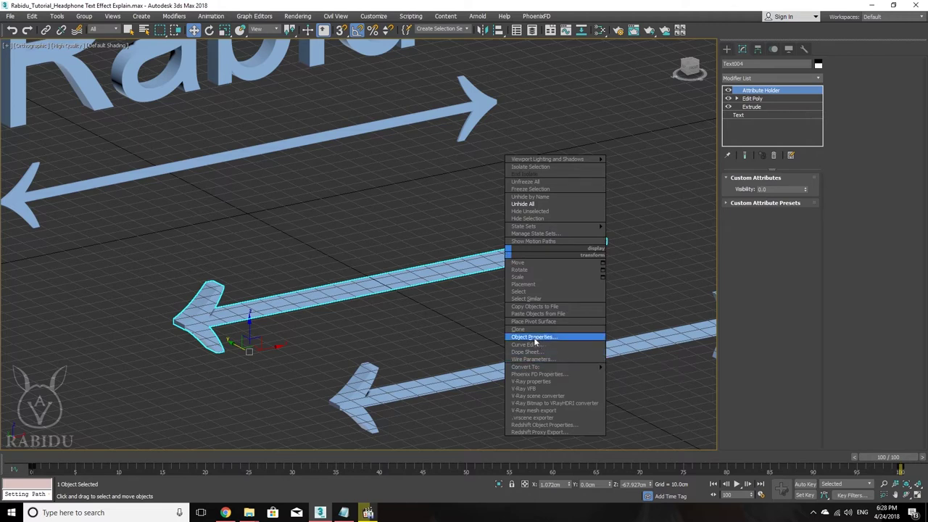
left_click(533, 337)
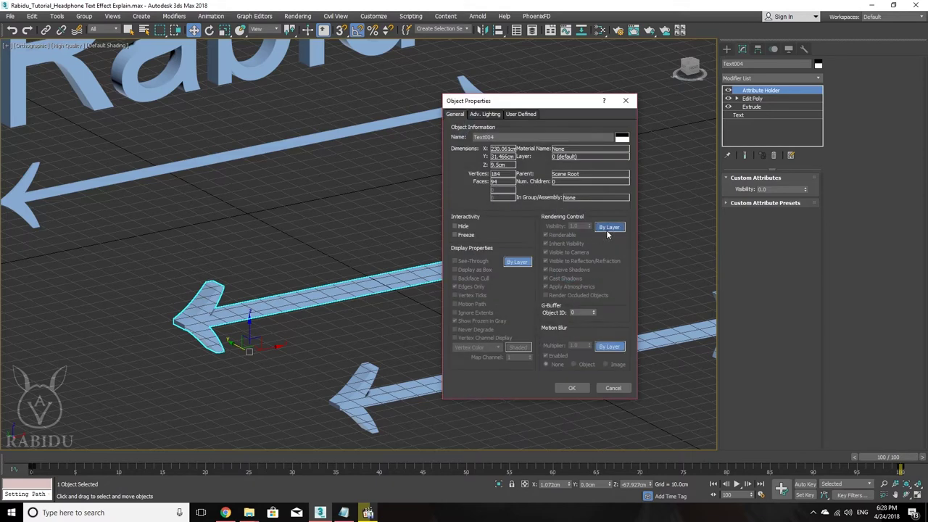
left_click(607, 229)
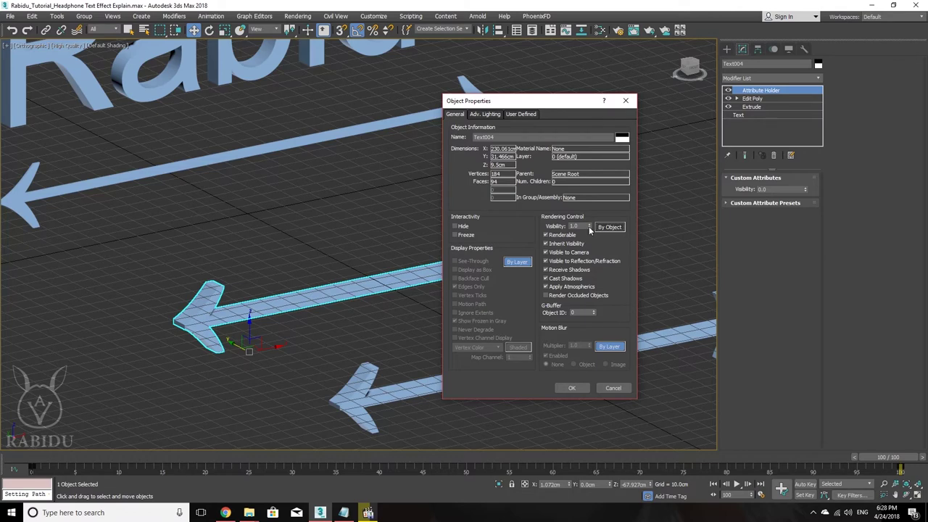
left_click(569, 386)
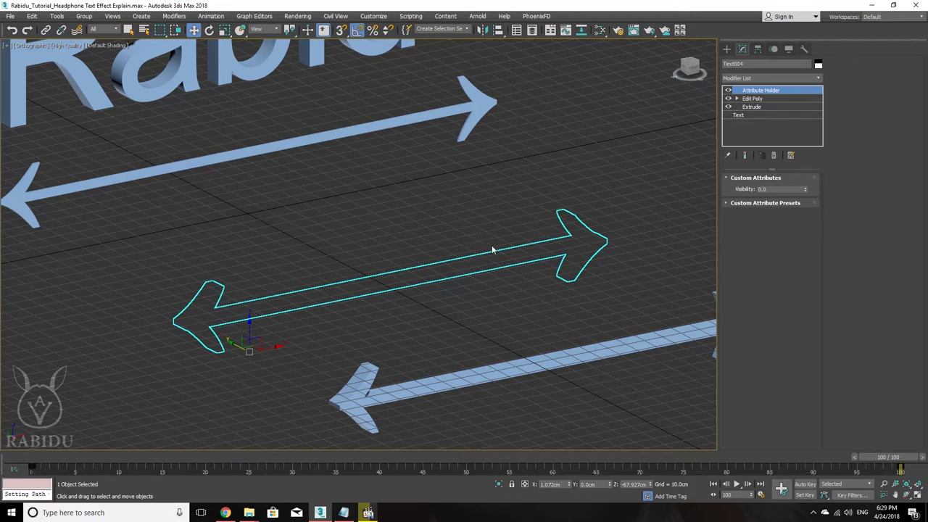
Reopen Text004's Object Properties to verify the visibility settings, then close it.
right_click(507, 250)
left_click(542, 332)
left_click(609, 227)
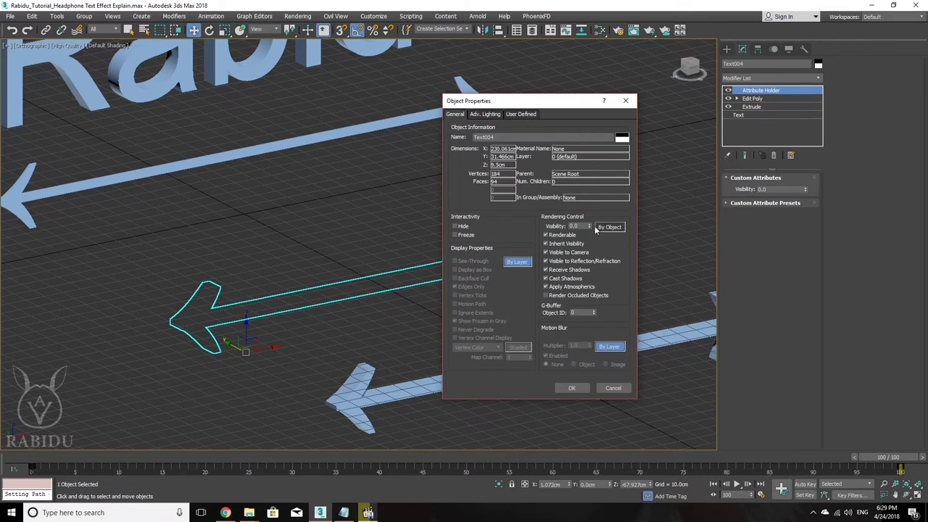
left_click(572, 388)
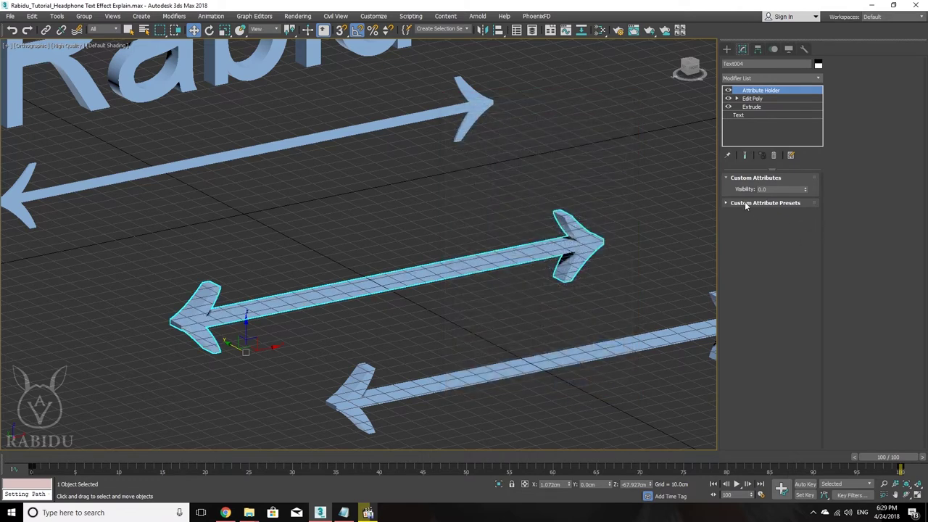
Wire Text004's Attribute Holder visibility attribute to the arrow's own Visibility track.
right_click(552, 242)
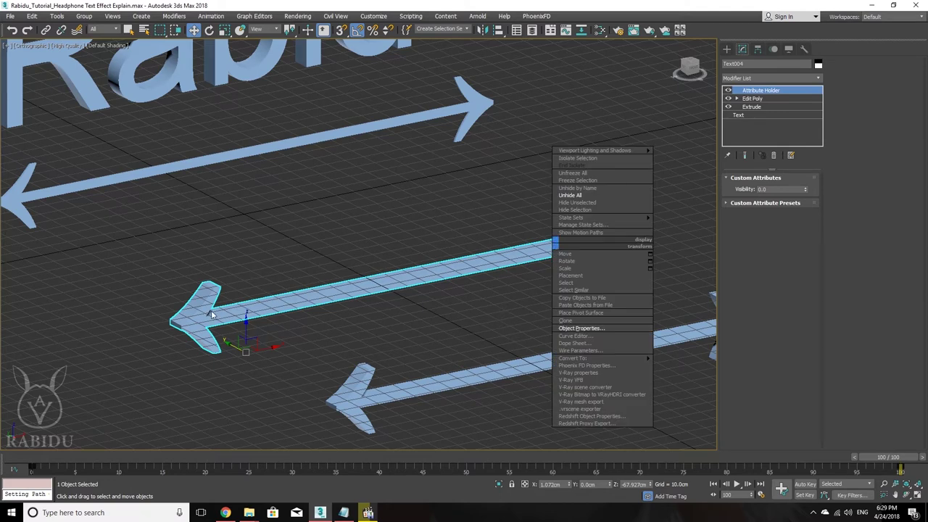
left_click(605, 350)
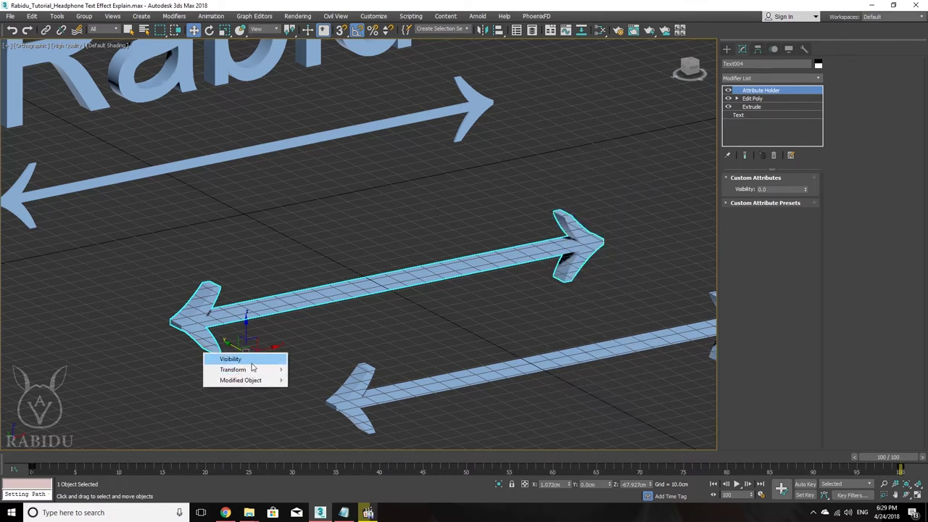
left_click(253, 370)
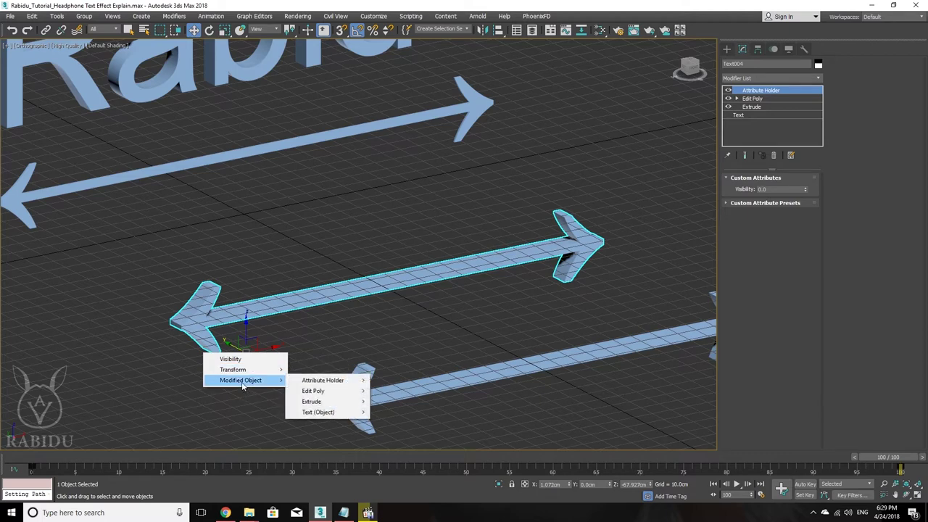
mouse_move(241, 380)
mouse_move(323, 380)
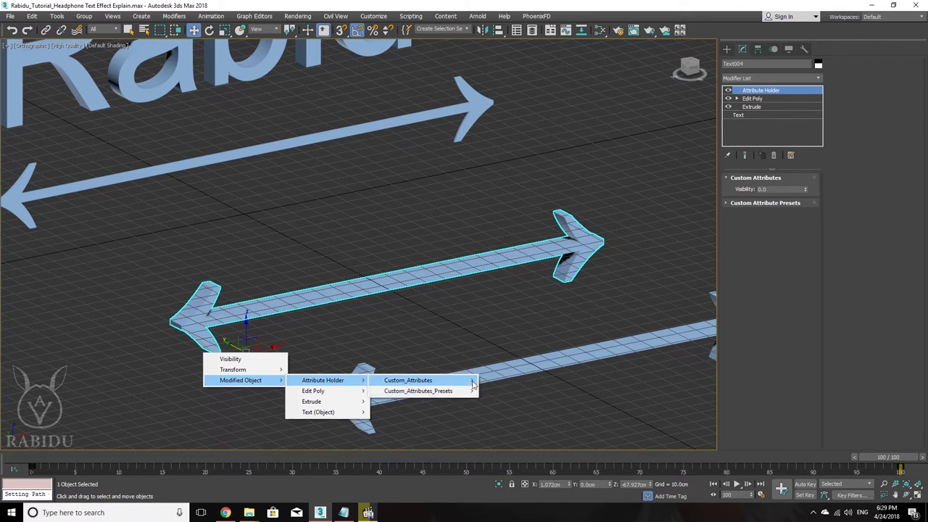
left_click(503, 380)
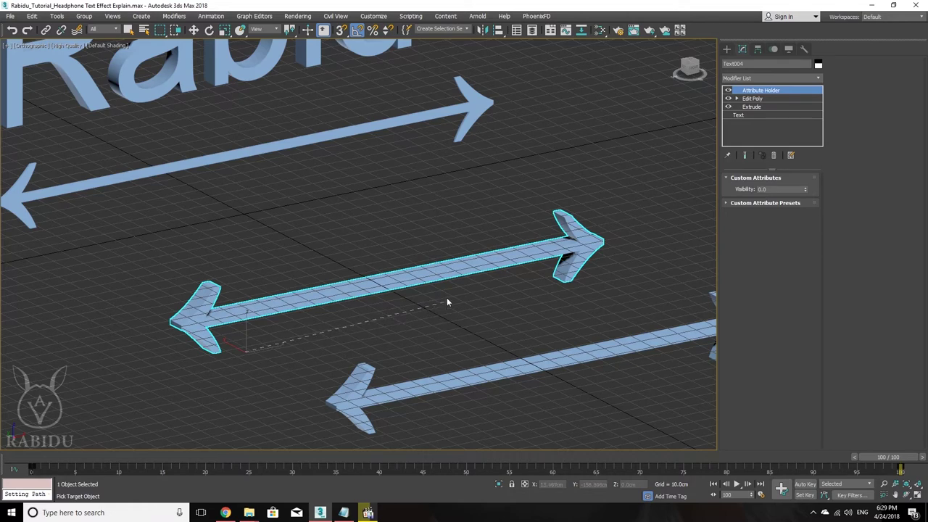
left_click(375, 287)
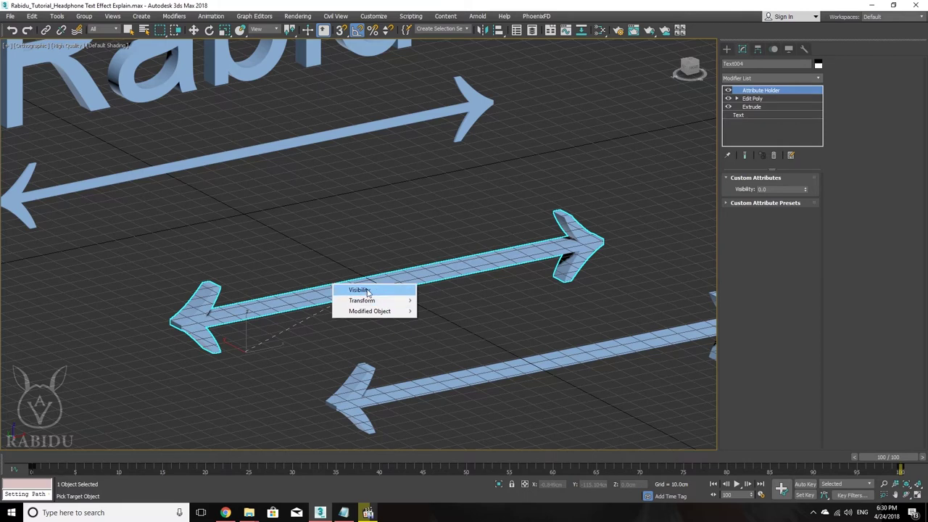
left_click(368, 291)
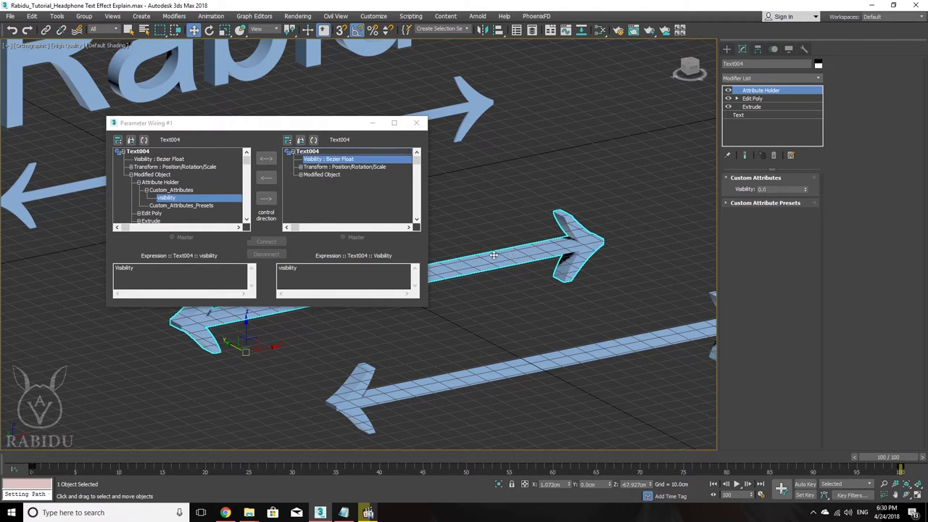
Open Text004's Object Properties to check them, then close it.
right_click(492, 255)
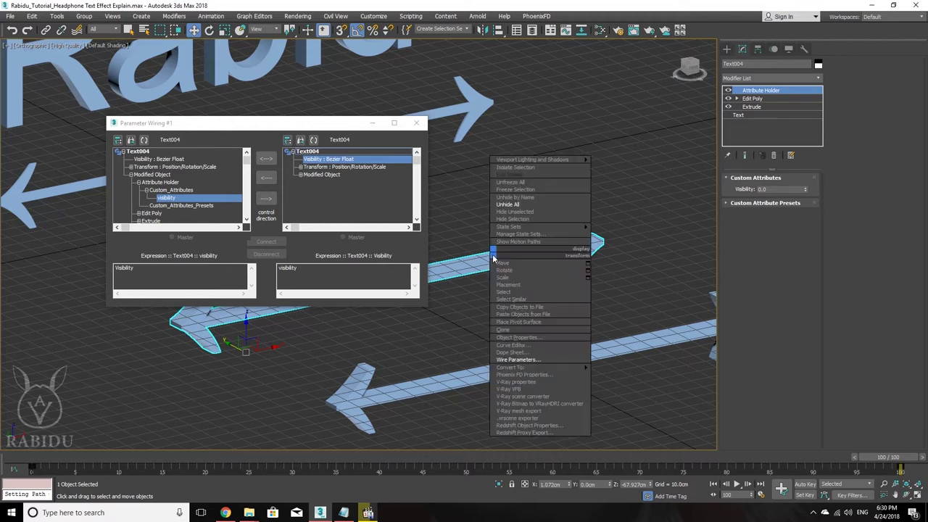
left_click(530, 337)
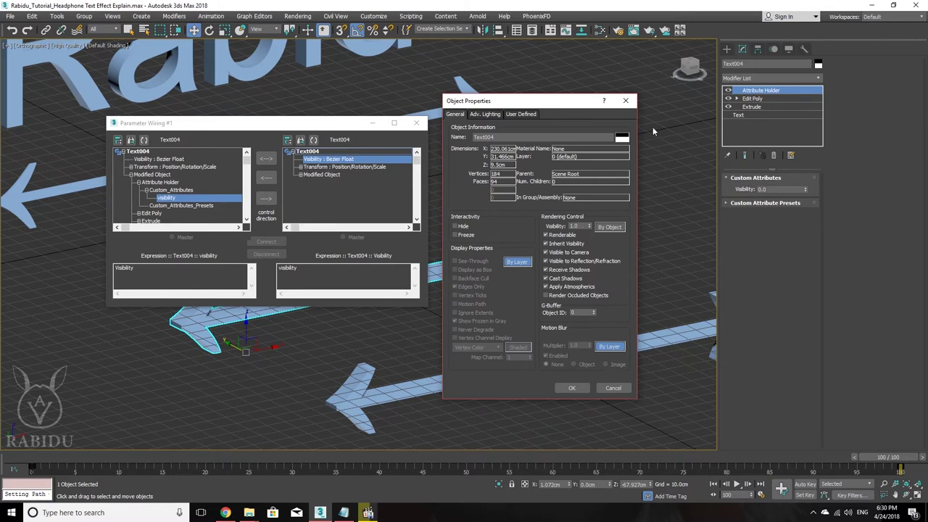
left_click(626, 100)
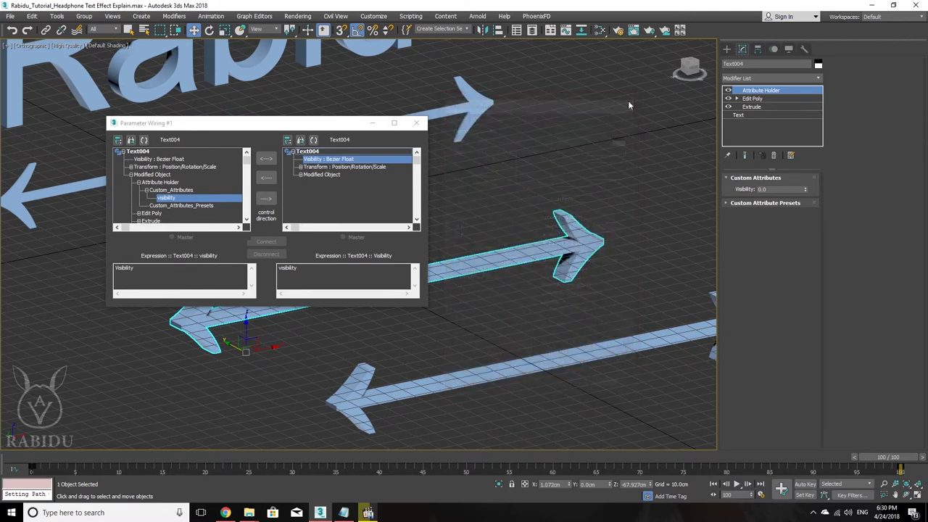
Make the wiring two-way with expression visibility/100, connect it, and close the dialog.
left_click(266, 159)
left_click(319, 272)
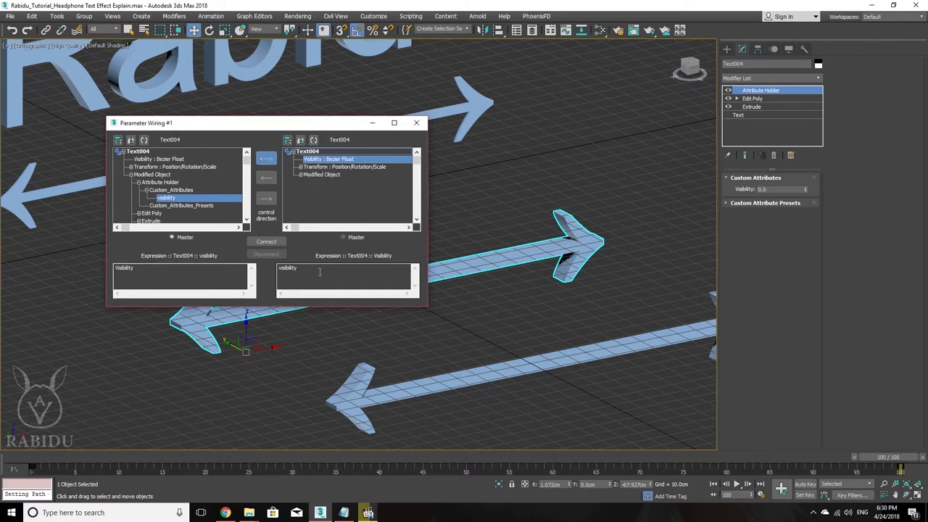
left_click(320, 272)
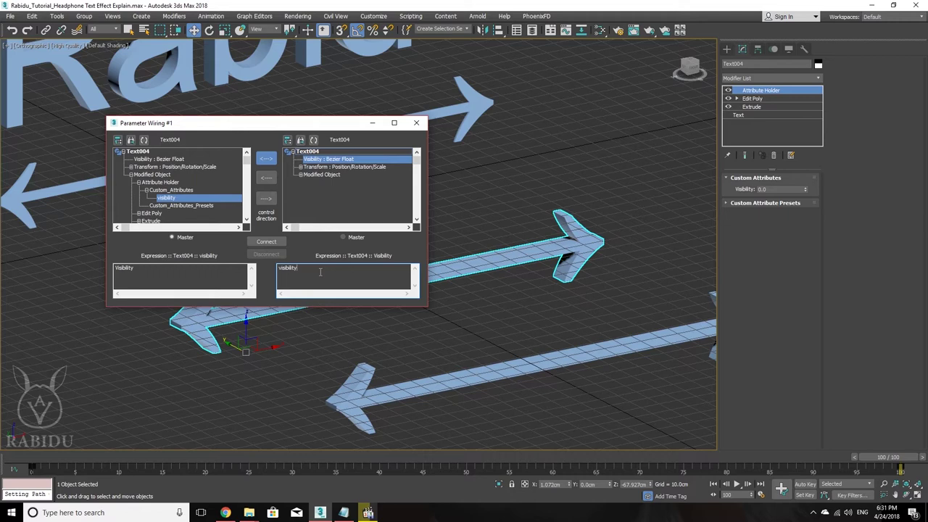
type("/100")
left_click(266, 242)
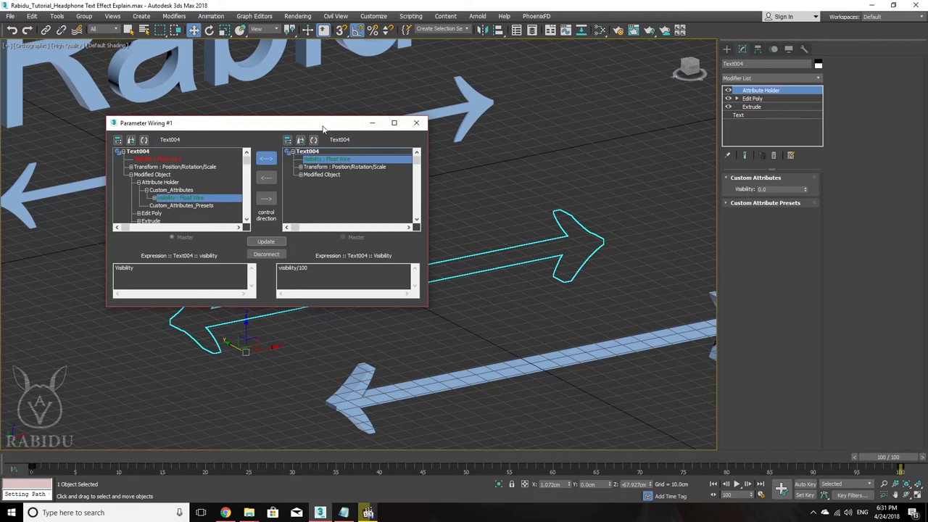
left_click_drag(323, 128, 256, 99)
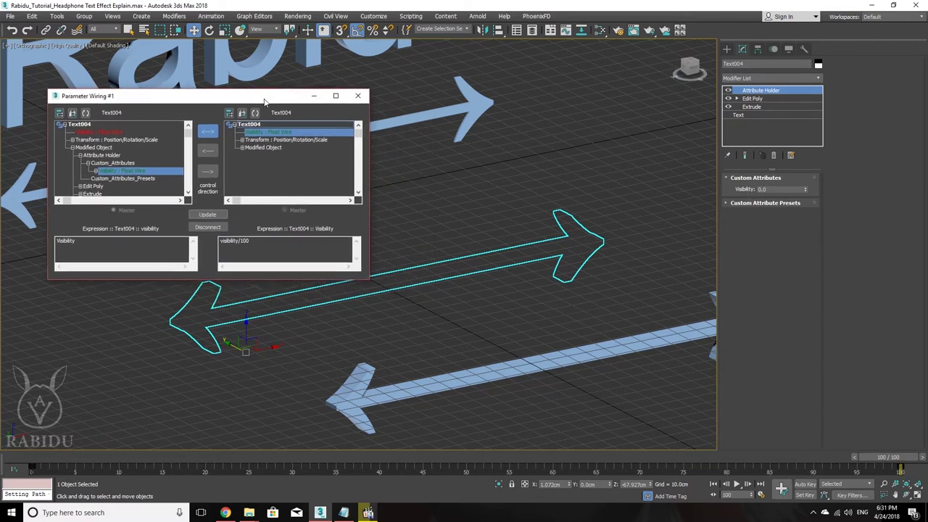
left_click(351, 95)
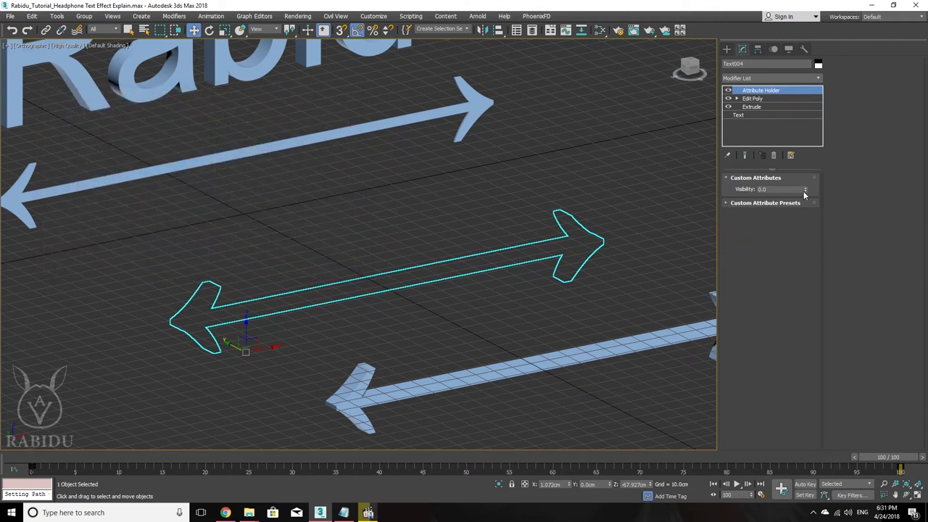
Drag the arrow's custom Visibility to 94.7, then open its Object Properties to confirm visibility 0.947.
mouse_move(804, 189)
left_mouse_down()
mouse_move(781, 64)
mouse_move(695, 185)
mouse_move(759, 252)
mouse_move(784, 174)
mouse_move(772, 233)
left_mouse_up()
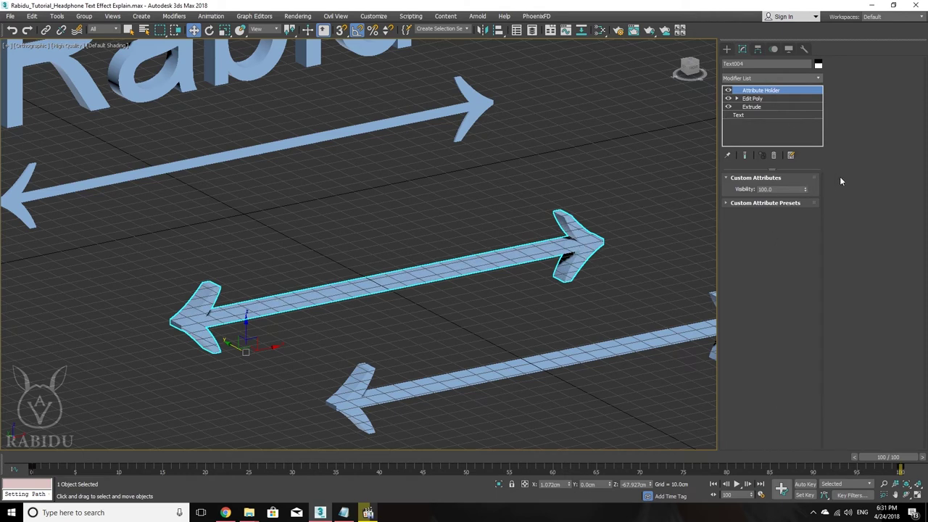
left_click_drag(804, 190, 804, 216)
right_click(449, 206)
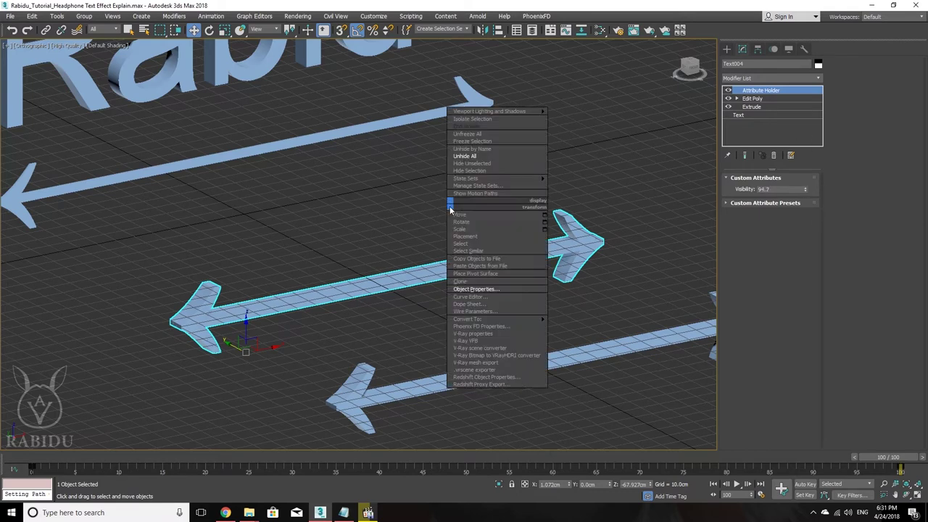
left_click(484, 289)
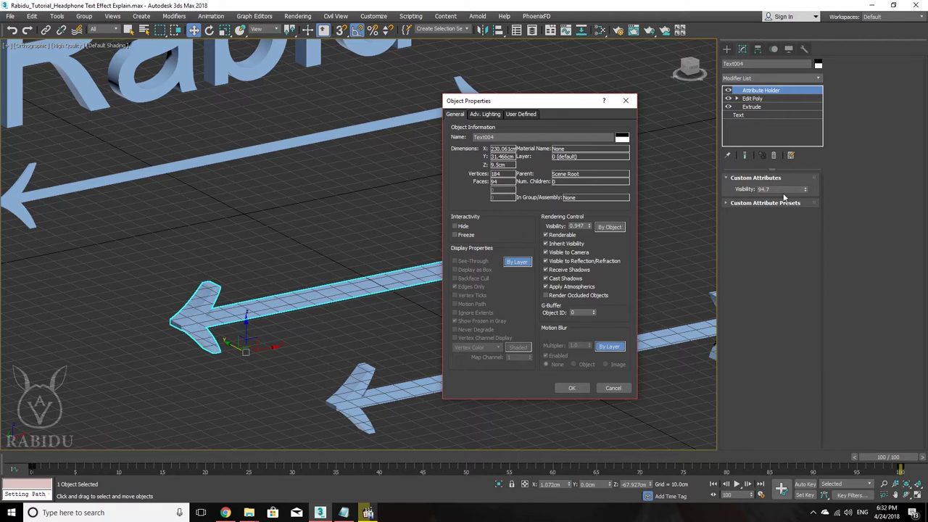
Set the arrow's rendering visibility to 1.0 in Object Properties and raise custom Visibility to 100.
left_click_drag(589, 226, 591, 205)
left_click(571, 387)
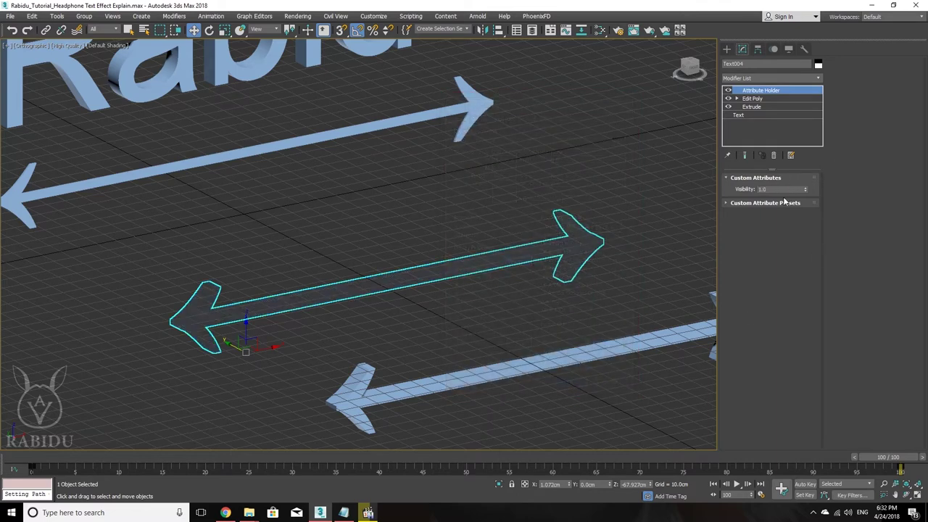
left_click_drag(804, 189, 803, 123)
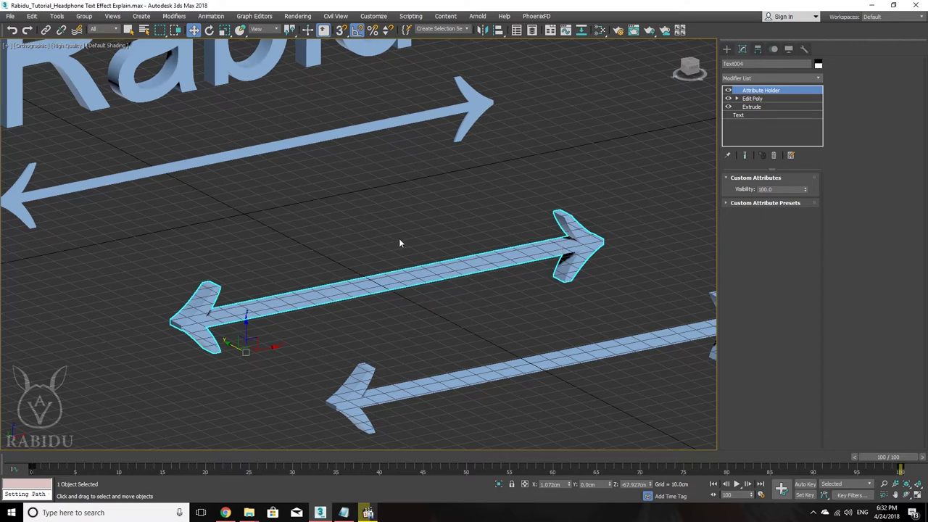
Pan the view and drag custom Visibility again to test the arrow dimming.
mouse_move(406, 245)
middle_mouse_down()
mouse_move(431, 317)
mouse_move(439, 314)
middle_mouse_up()
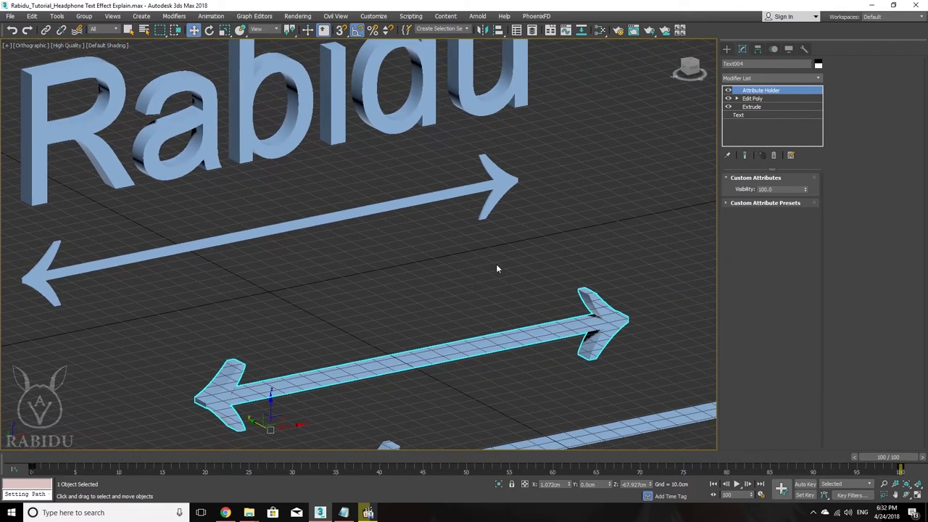
middle_click_drag(572, 261, 575, 232)
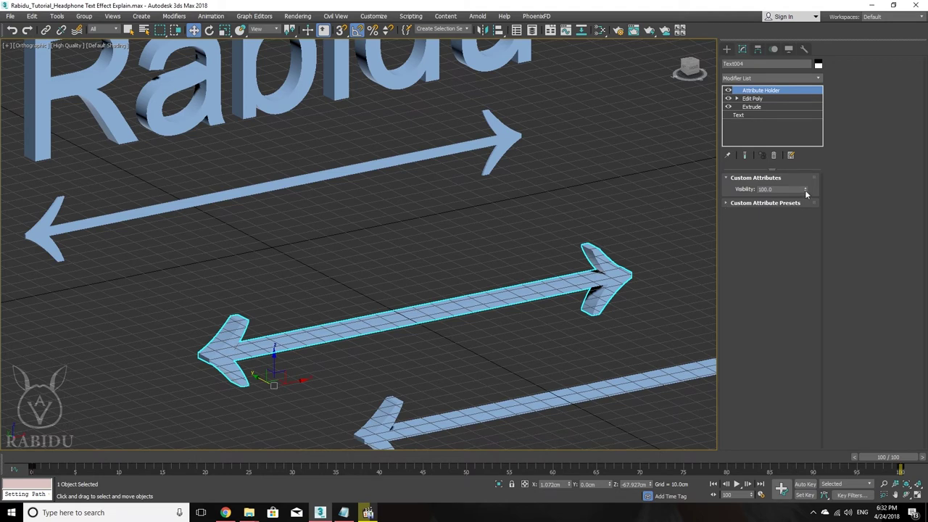
mouse_move(804, 189)
left_mouse_down()
mouse_move(808, 412)
mouse_move(553, 90)
left_mouse_up()
Launch a second, empty 3ds Max 2018 session from the taskbar icon.
middle_click_drag(508, 258, 418, 257)
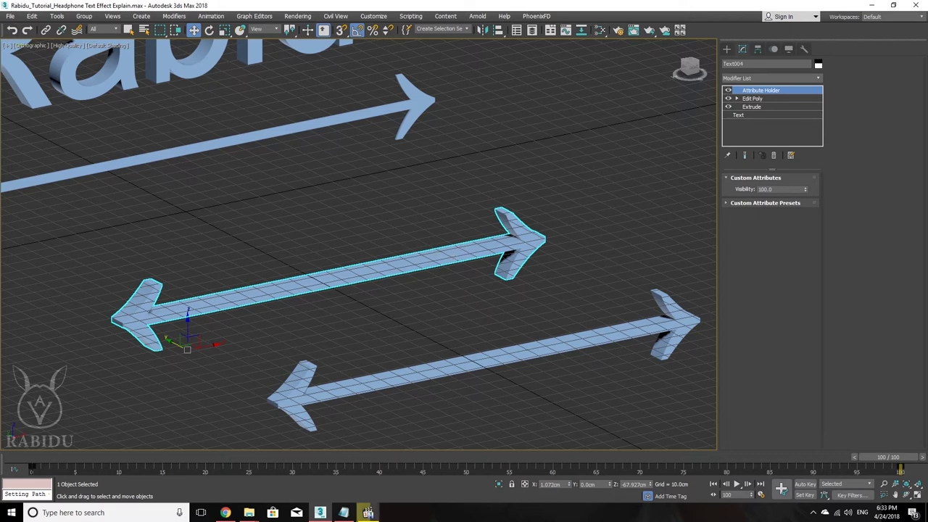
middle_click(324, 513)
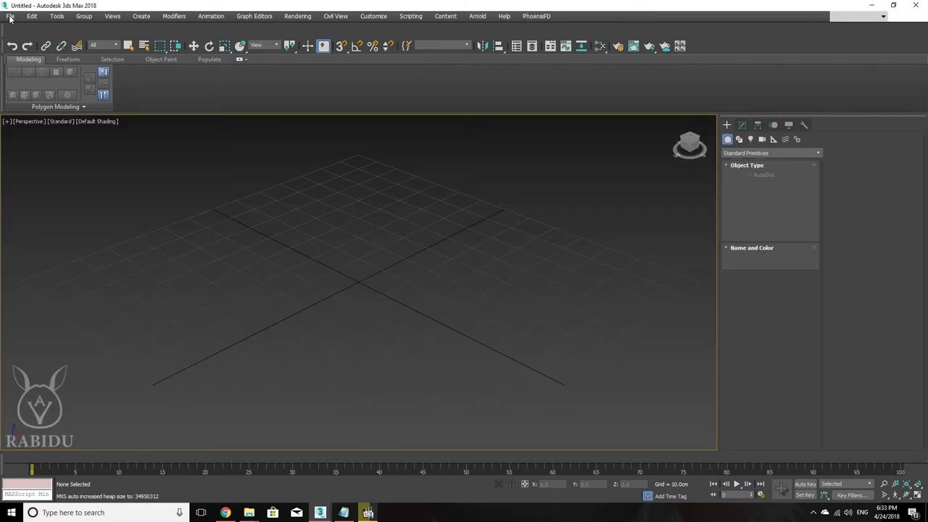
Open recent scene Rabidu_Tutorial_Headphone Camera Explain.max and scrub its camera animation forward.
left_click(10, 18)
mouse_move(27, 67)
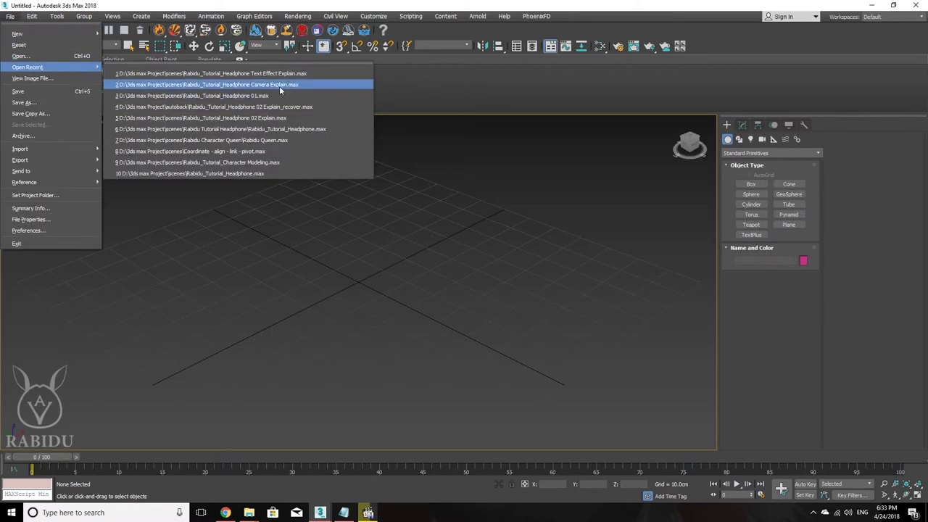
left_click(280, 85)
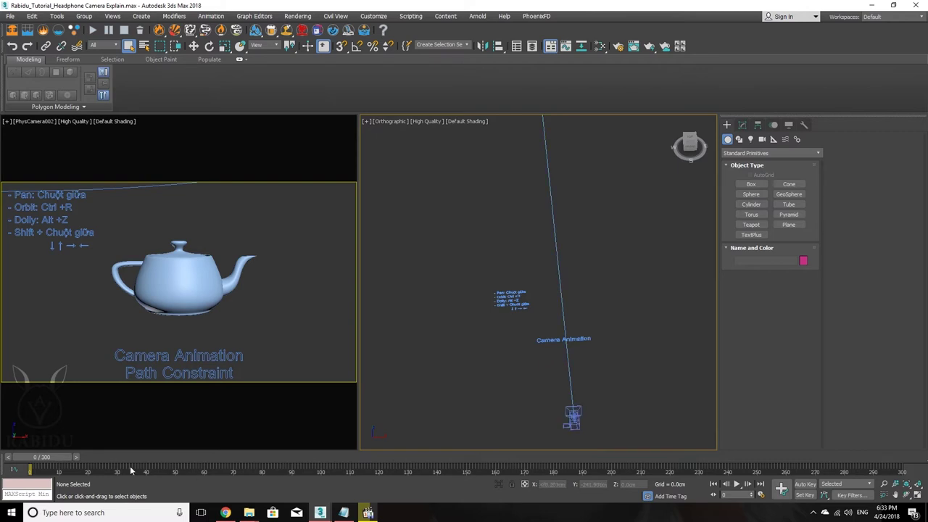
left_click_drag(37, 457, 436, 468)
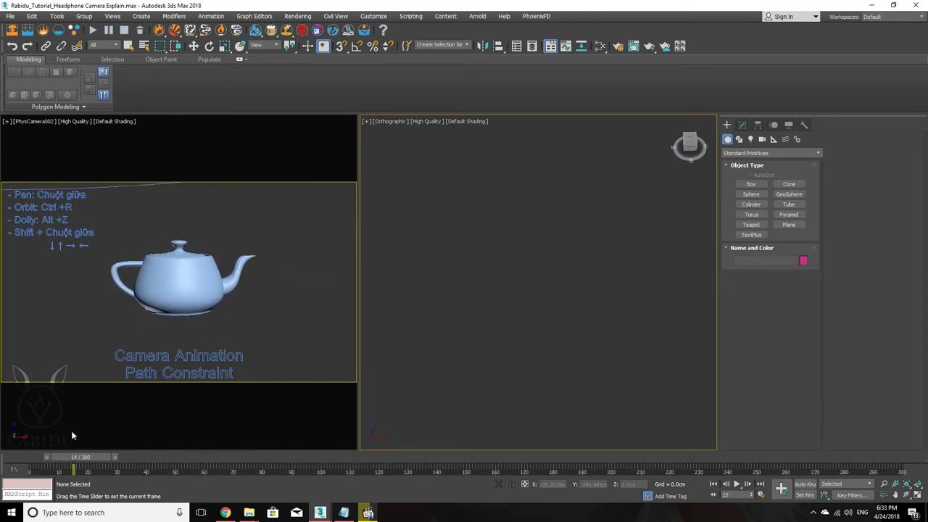
Return to frame 0, select the shortcut help text, and frame it in the view.
left_click_drag(435, 467, 29, 465)
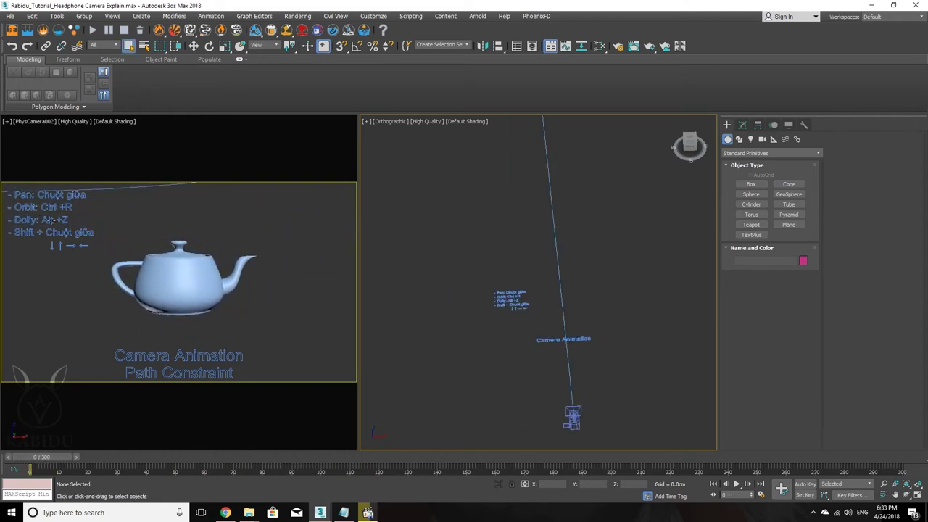
left_click(495, 303)
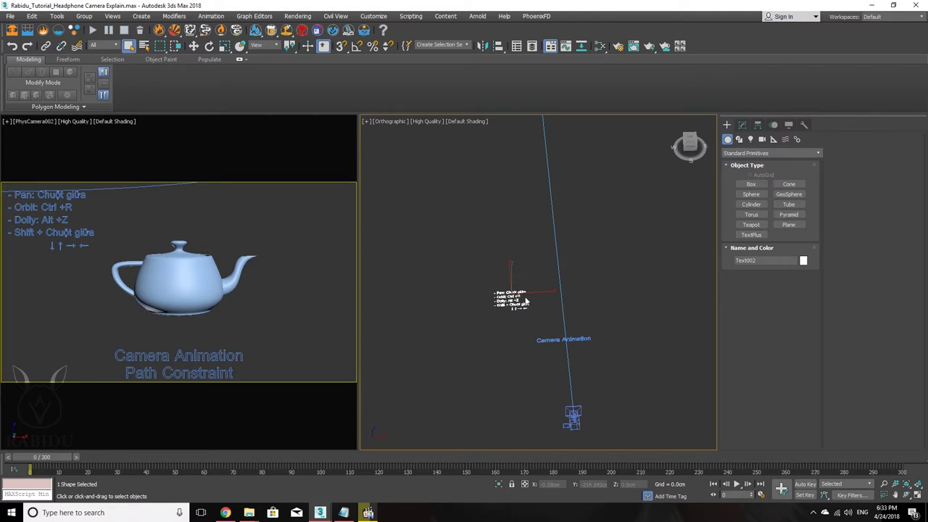
key("z")
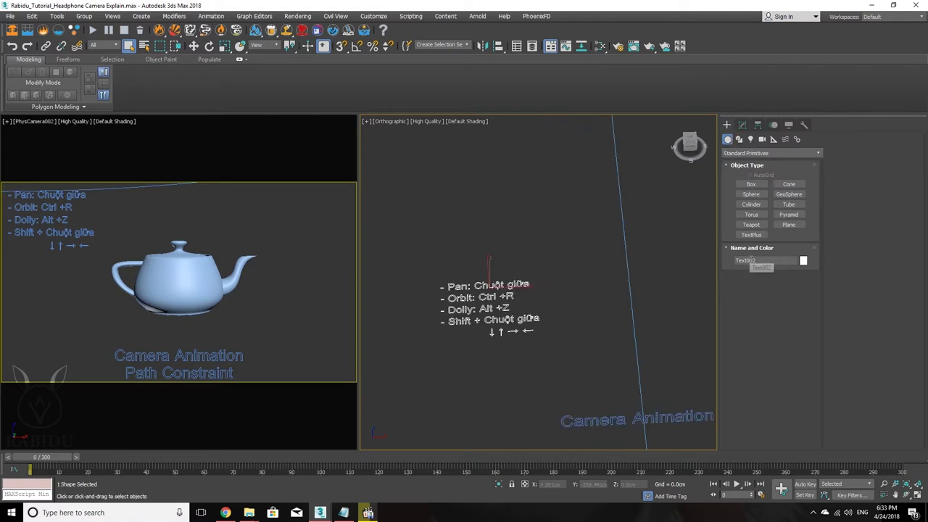
left_click(742, 125)
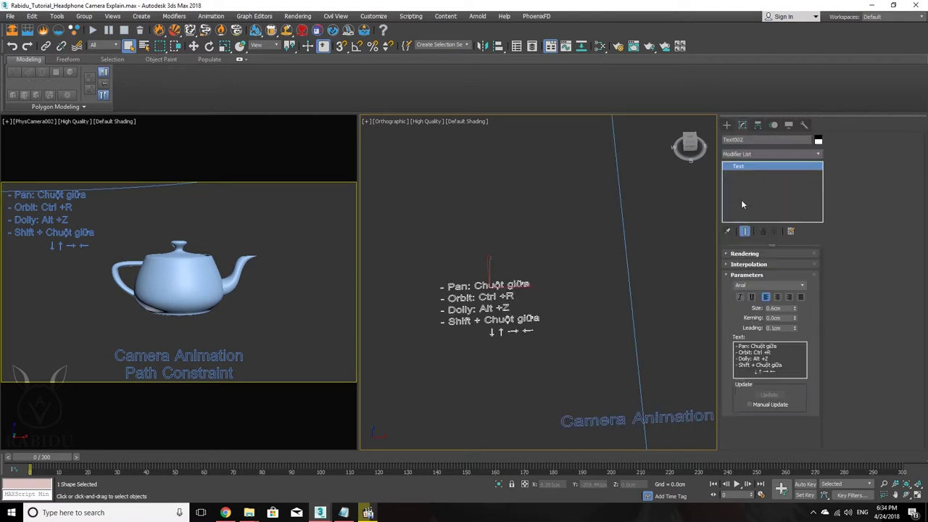
left_click(784, 371)
left_click(800, 361)
scroll(567, 262, "down", 3)
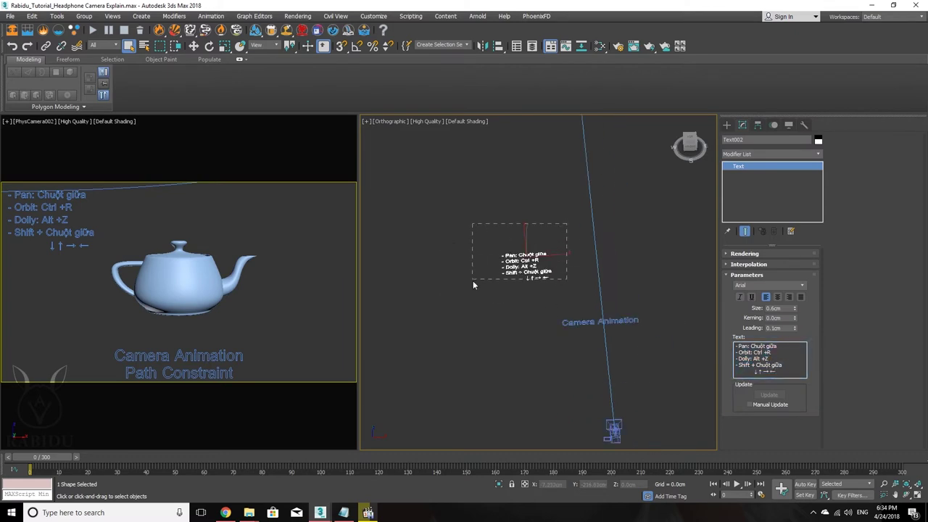
middle_click_drag(479, 304, 422, 305)
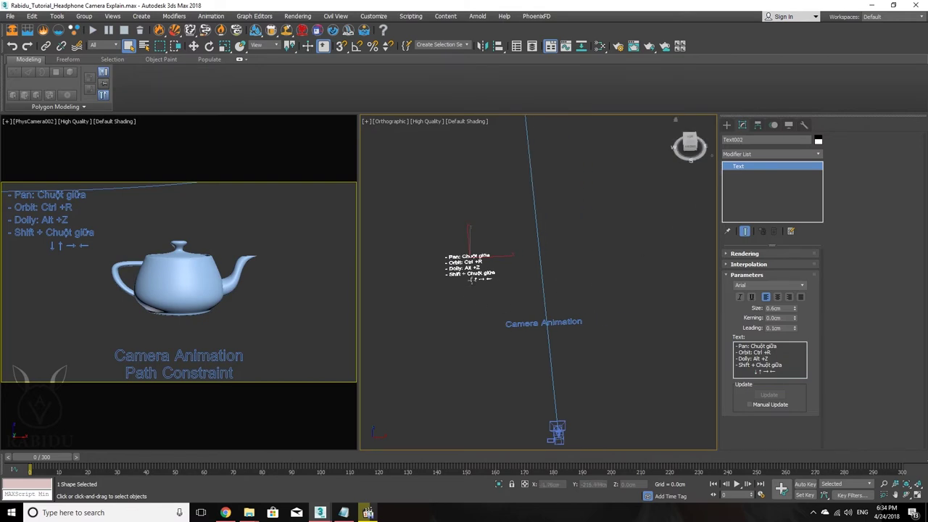
Shift-drag the help text to the right with Move to clone it.
key("w")
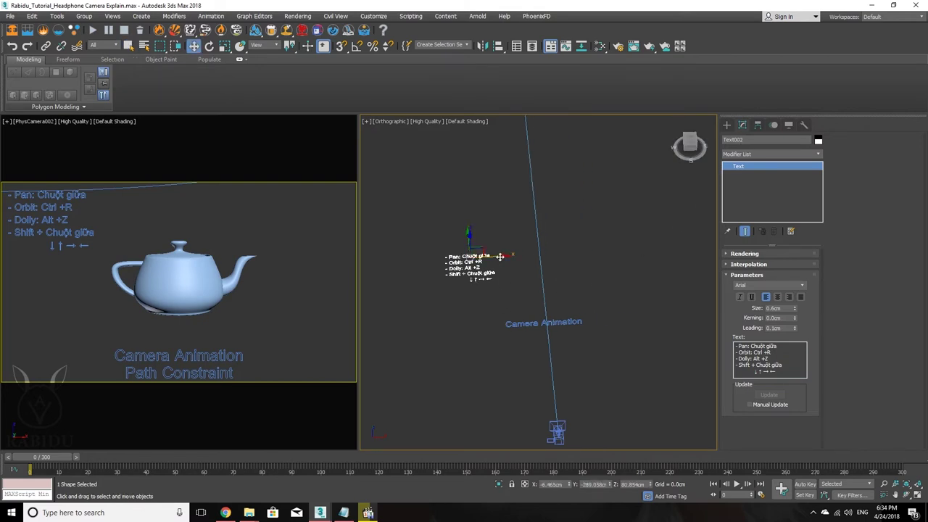
left_click_drag(503, 268, 608, 264, "shift")
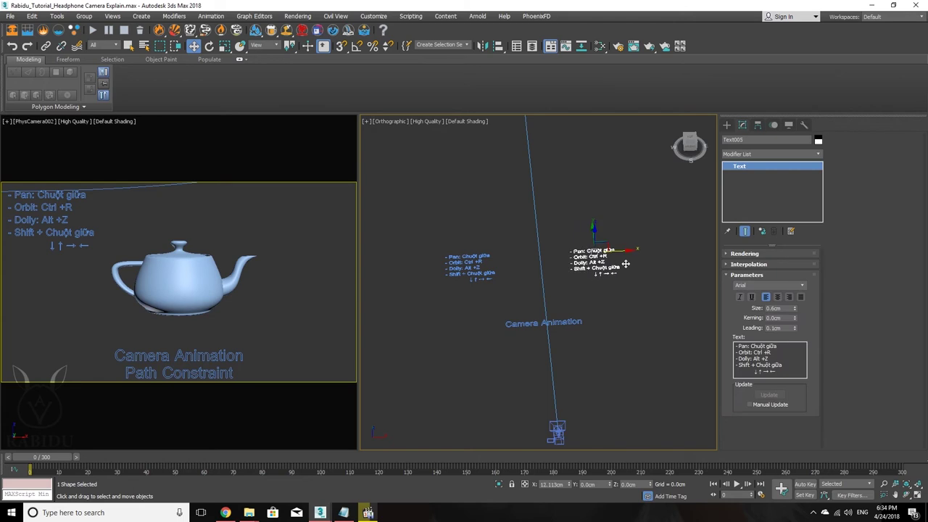
left_click_drag(608, 263, 620, 265, "shift")
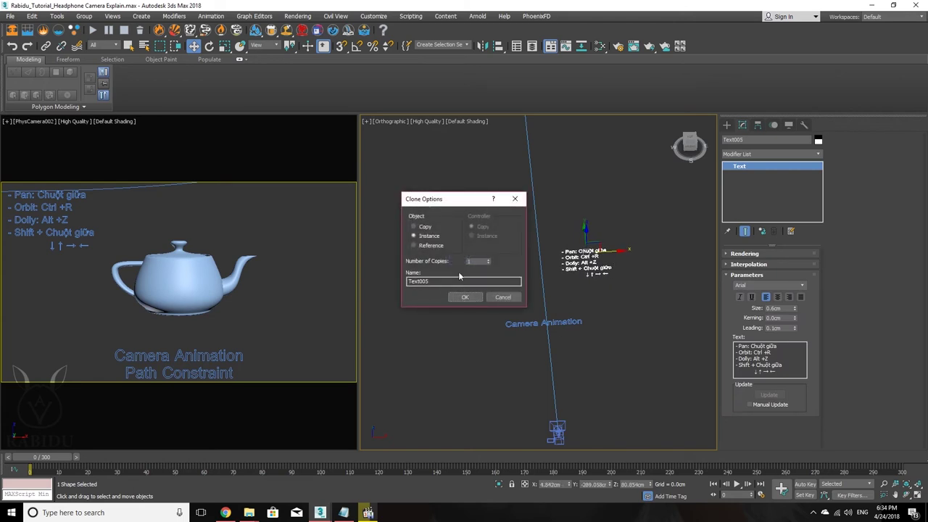
Confirm the clone as an independent Copy, show the PhysCamera001 view, and select Text005.
left_click(424, 226)
left_click(465, 298)
left_click(556, 432)
key("c")
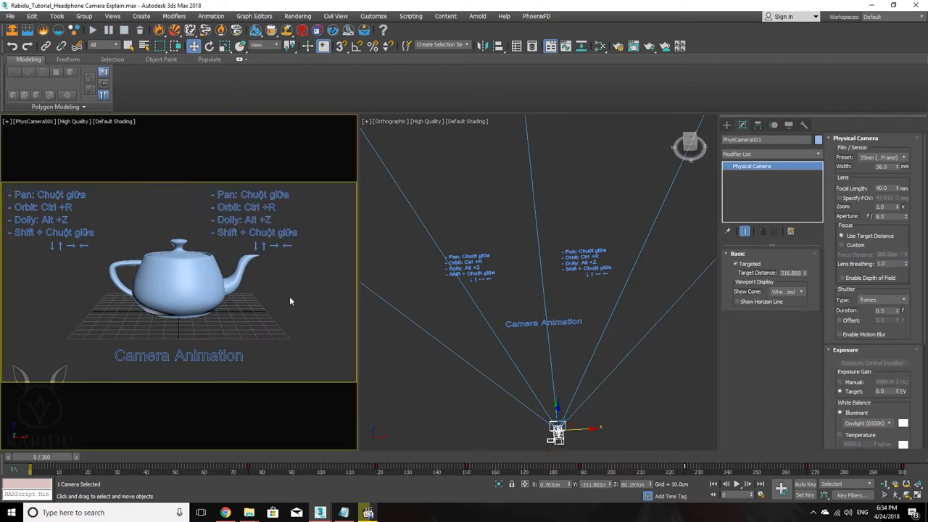
left_click(594, 255)
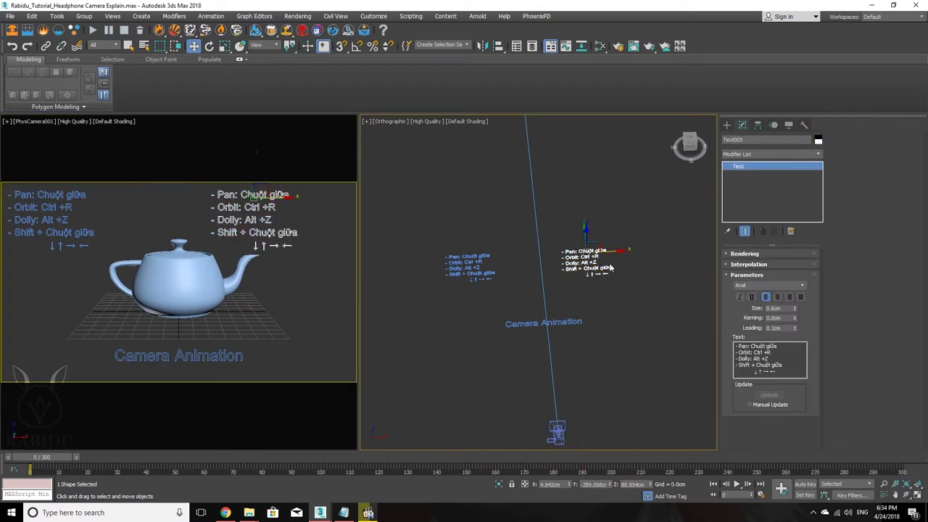
mouse_move(612, 258)
left_mouse_down()
mouse_move(655, 259)
mouse_move(624, 259)
left_mouse_up()
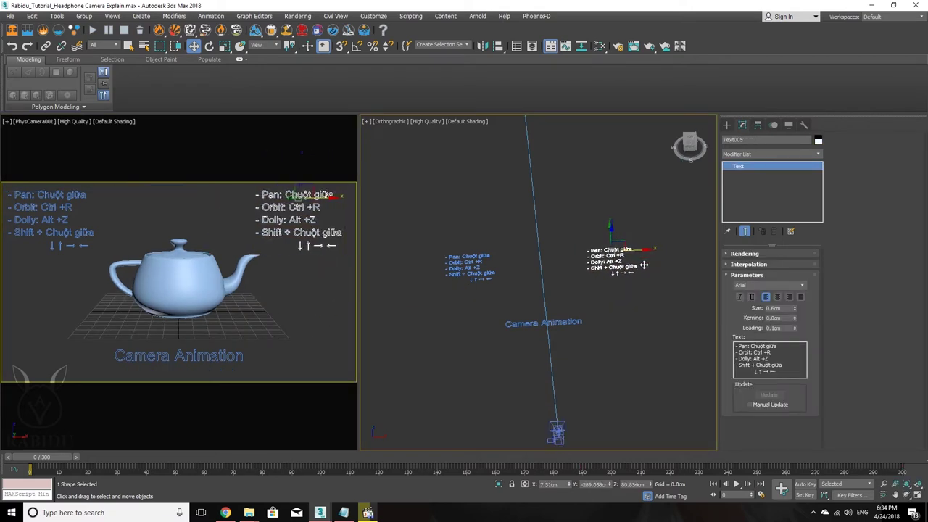
Reset Text005's X and Z rotation to 0 and start aligning it with Alt+A.
mouse_move(36, 457)
left_mouse_down()
mouse_move(100, 459)
mouse_move(31, 459)
left_mouse_up()
key("w")
middle_click_drag(591, 466, 594, 433)
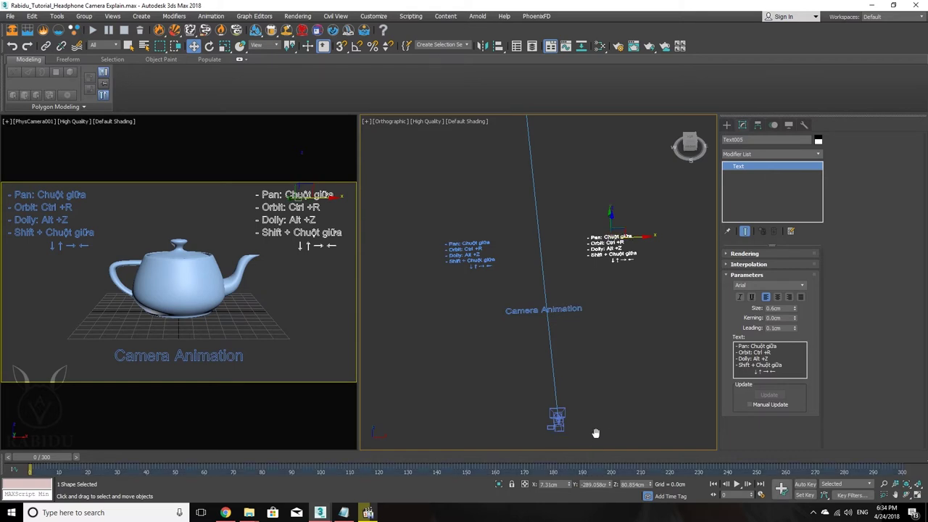
key("e")
right_click(572, 484)
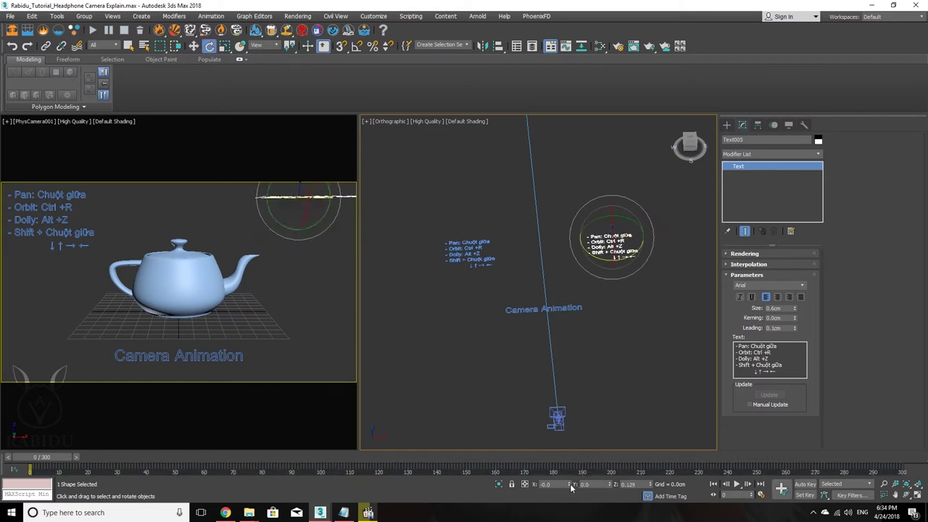
right_click(651, 485)
mouse_move(621, 387)
middle_mouse_down()
mouse_move(617, 375)
mouse_move(565, 337)
middle_mouse_up()
key("w")
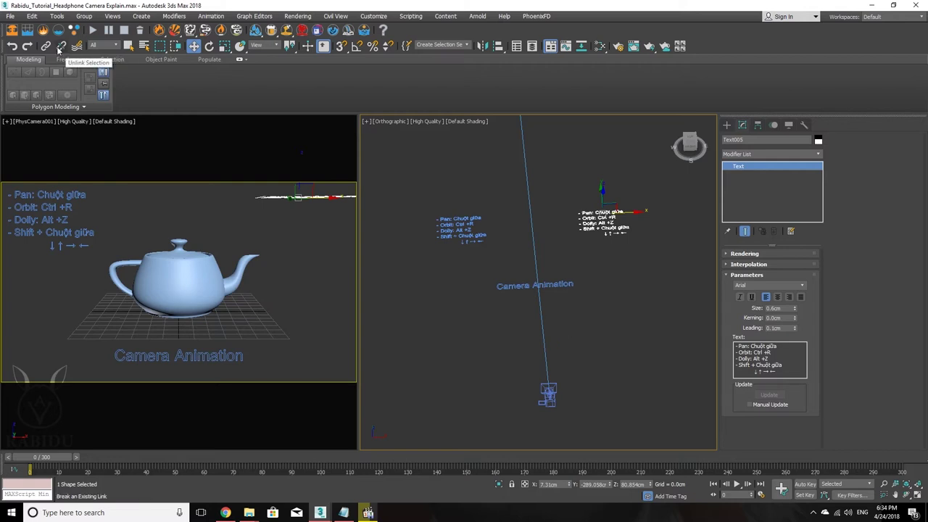
key("alt+a")
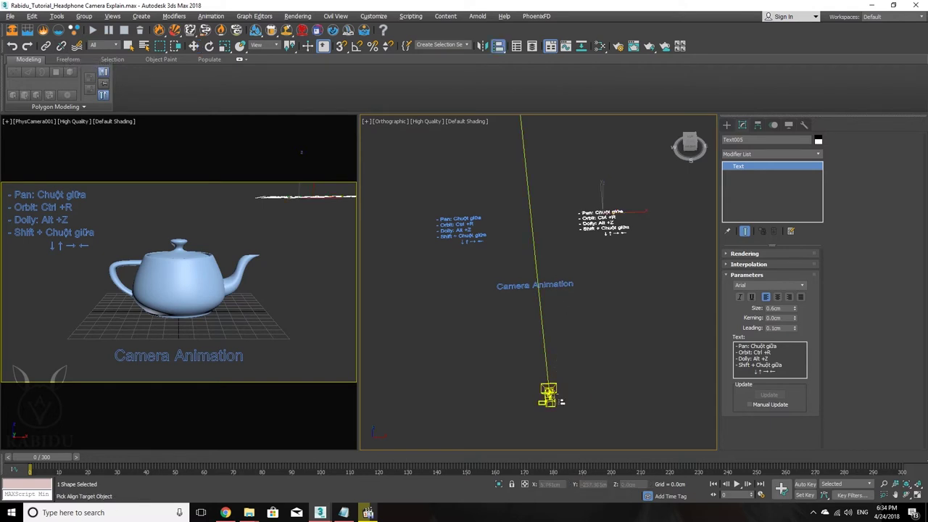
Align Text005 to PhysCamera001, matching X and Y axis orientation.
left_click(550, 398)
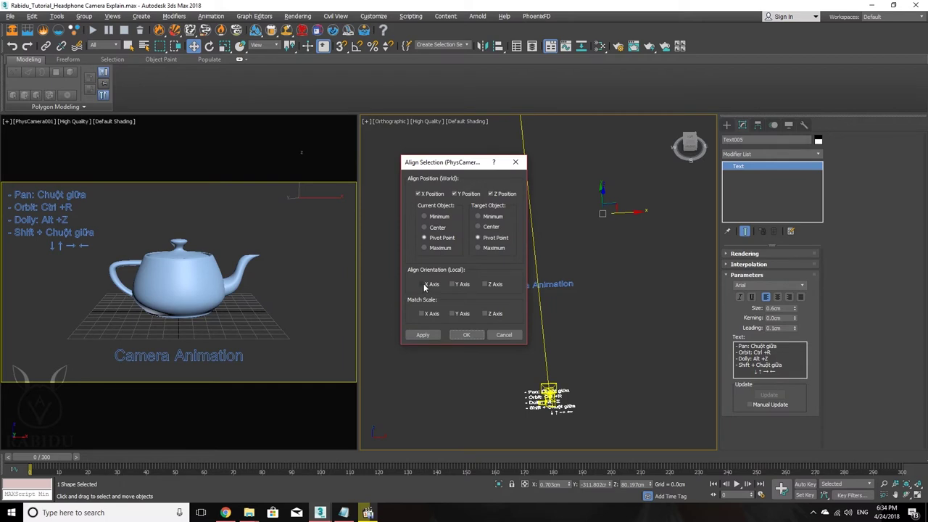
left_click(423, 284)
left_click(452, 284)
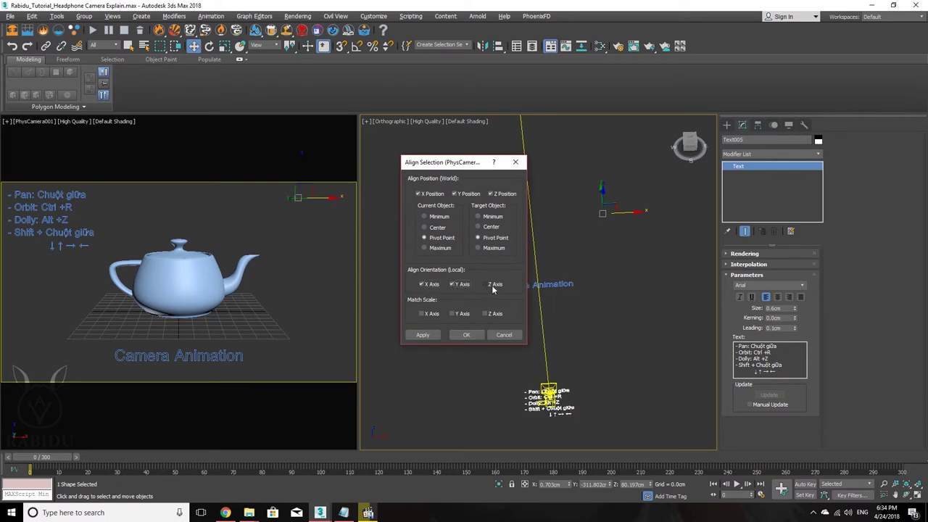
left_click(466, 337)
Test moving the aligned text along the camera line, then undo to return it to the camera.
mouse_move(586, 389)
middle_mouse_down("alt")
mouse_move(649, 367)
mouse_move(667, 325)
mouse_move(621, 372)
mouse_move(637, 379)
mouse_move(621, 387)
mouse_move(640, 313)
mouse_move(582, 330)
middle_mouse_up("alt")
mouse_move(582, 330)
left_mouse_down()
mouse_move(466, 269)
mouse_move(414, 265)
left_mouse_up()
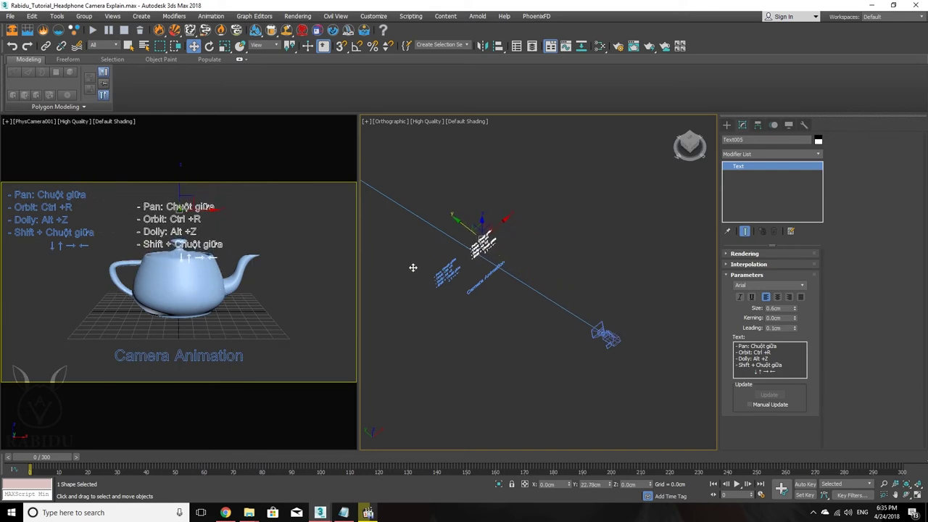
mouse_move(534, 266)
middle_mouse_down("alt")
mouse_move(506, 313)
mouse_move(510, 261)
middle_mouse_up("alt")
mouse_move(511, 244)
left_mouse_down()
mouse_move(578, 240)
mouse_move(555, 253)
left_mouse_up()
mouse_move(561, 269)
middle_mouse_down("alt")
mouse_move(598, 201)
mouse_move(610, 207)
mouse_move(637, 179)
middle_mouse_up("alt")
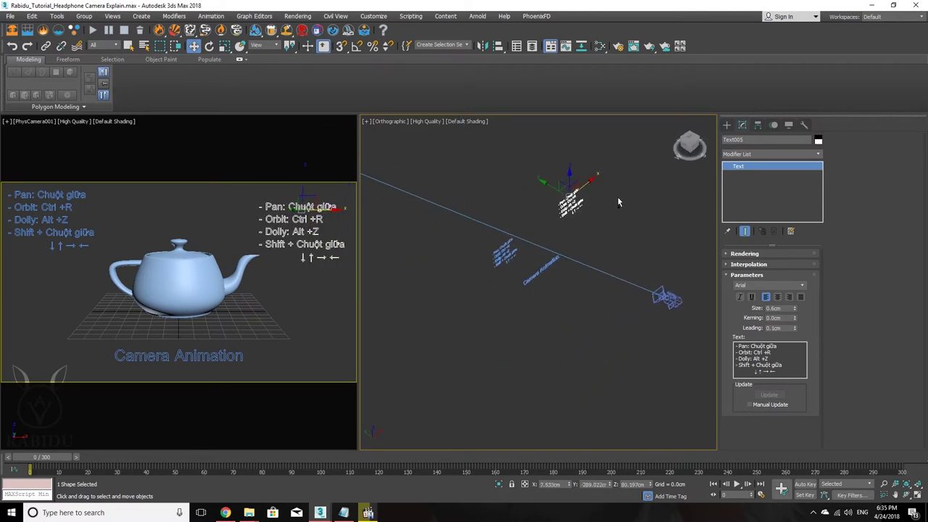
key("ctrl+z")
key("ctrl+z")
mouse_move(601, 283)
middle_mouse_down("alt")
mouse_move(621, 242)
mouse_move(609, 263)
mouse_move(618, 251)
middle_mouse_up("alt")
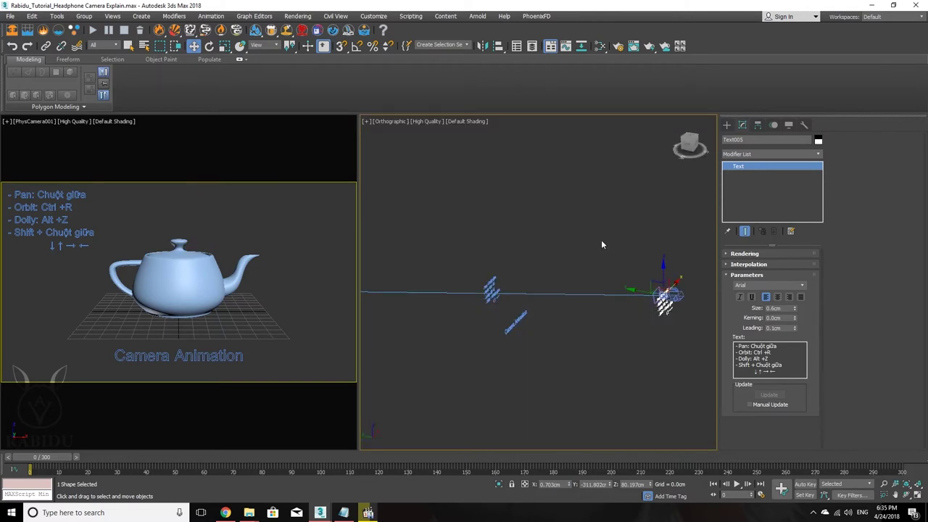
Switch the reference coordinate system to Local from the quad menu.
left_click(268, 46)
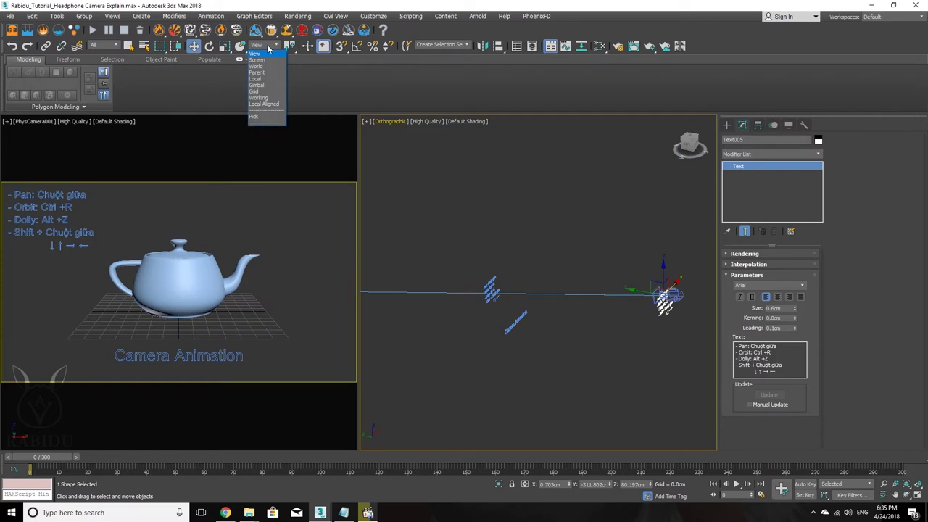
left_click(477, 173)
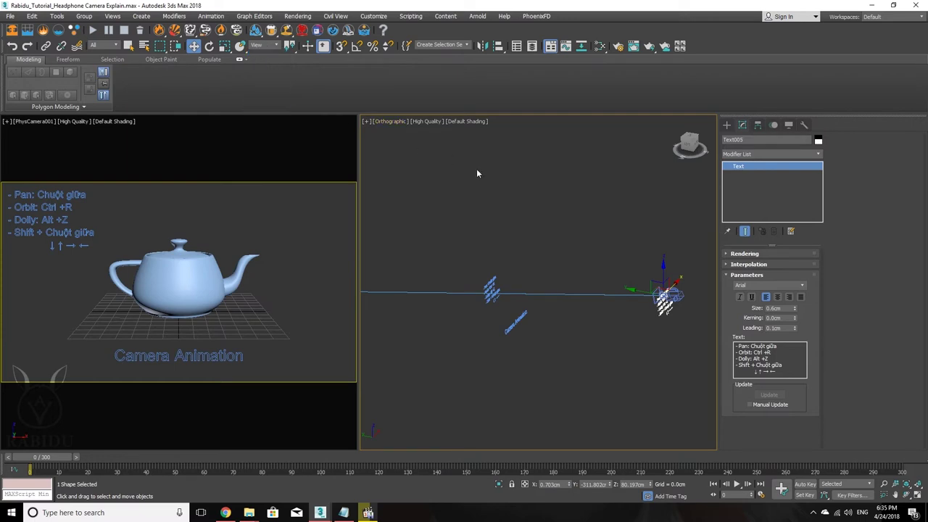
right_click(587, 251)
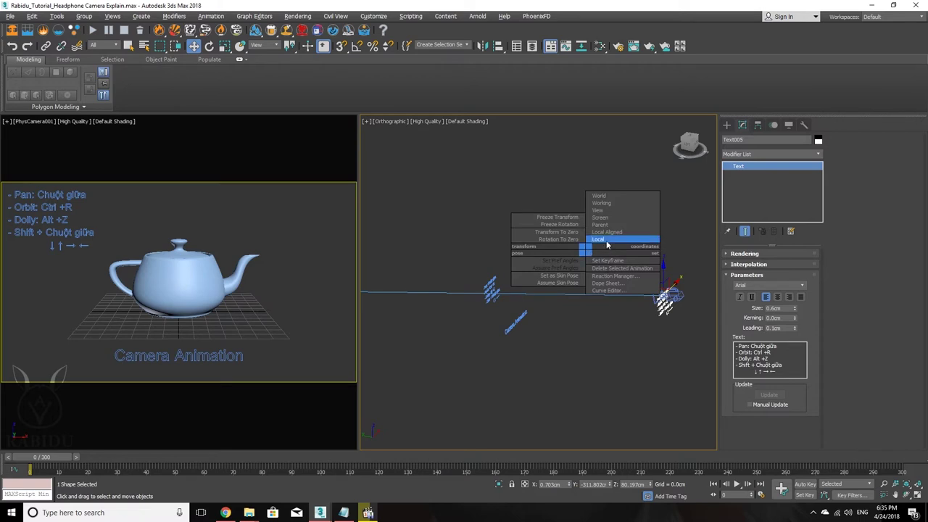
left_click(606, 245)
Move Text005 along its local axes out in front of the camera, right of the teapot.
middle_click_drag(632, 274, 688, 291, "alt")
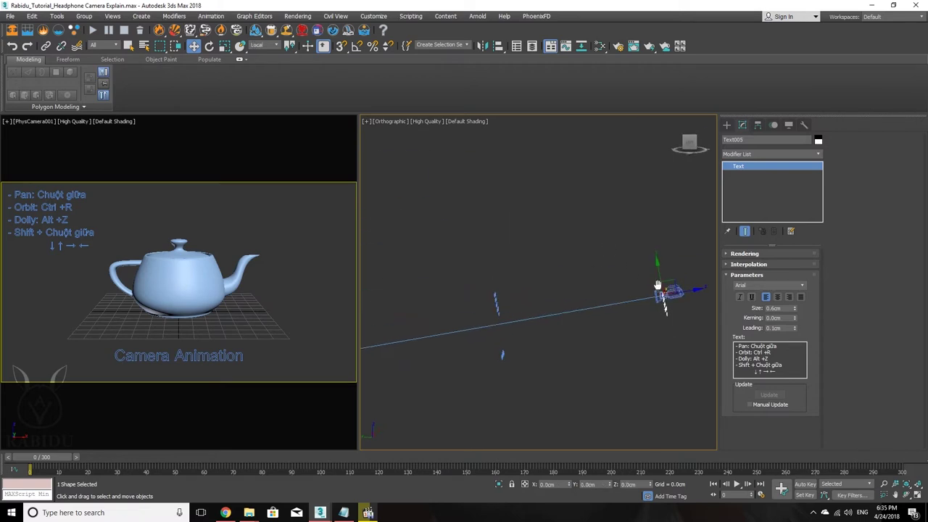
left_click_drag(687, 291, 534, 321)
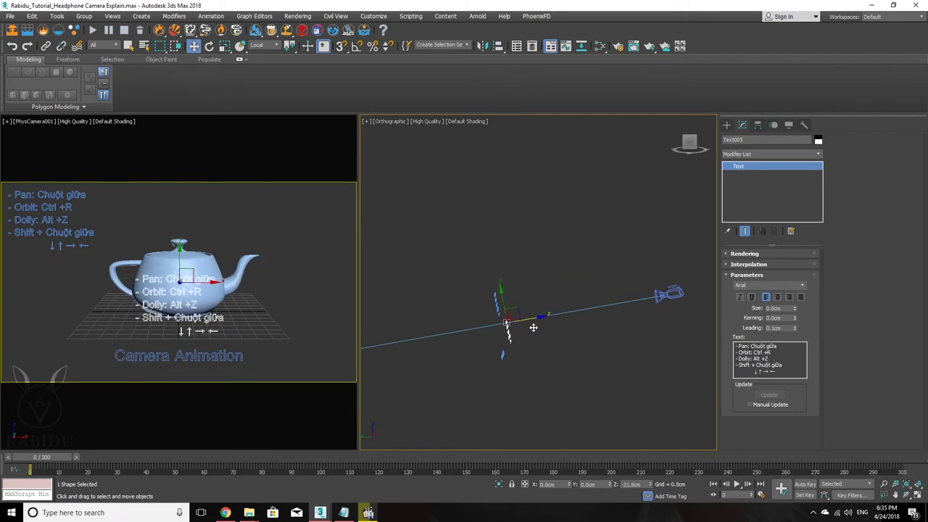
middle_click_drag(530, 330, 534, 322, "alt")
left_click_drag(534, 323, 579, 316)
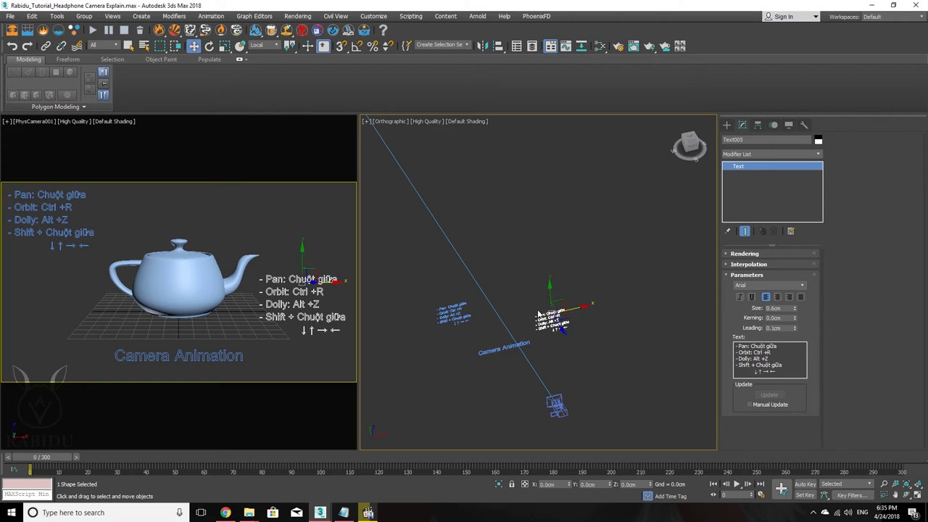
middle_click_drag(533, 311, 522, 301, "alt")
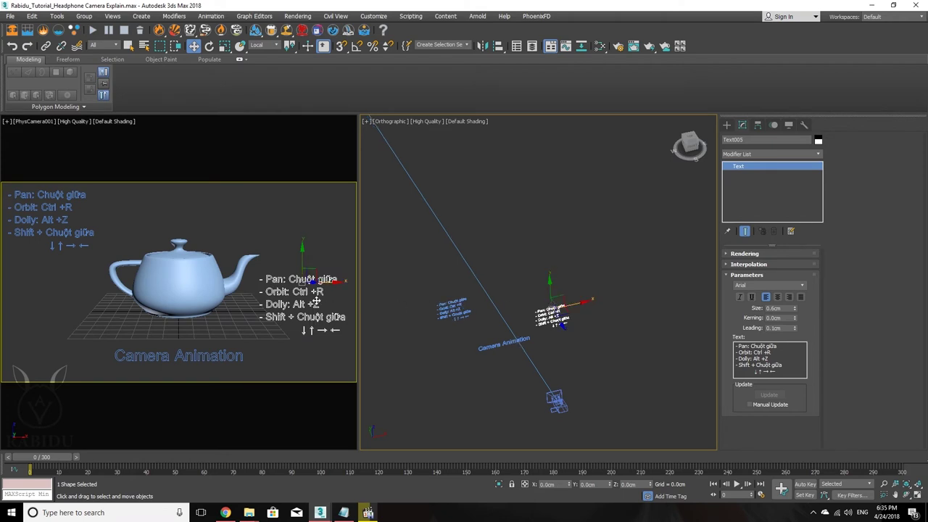
Link Text005 as a child of PhysCamera001, check at frame 27, and add an Attribute Holder modifier.
left_click(45, 46)
left_click_drag(556, 317, 606, 331)
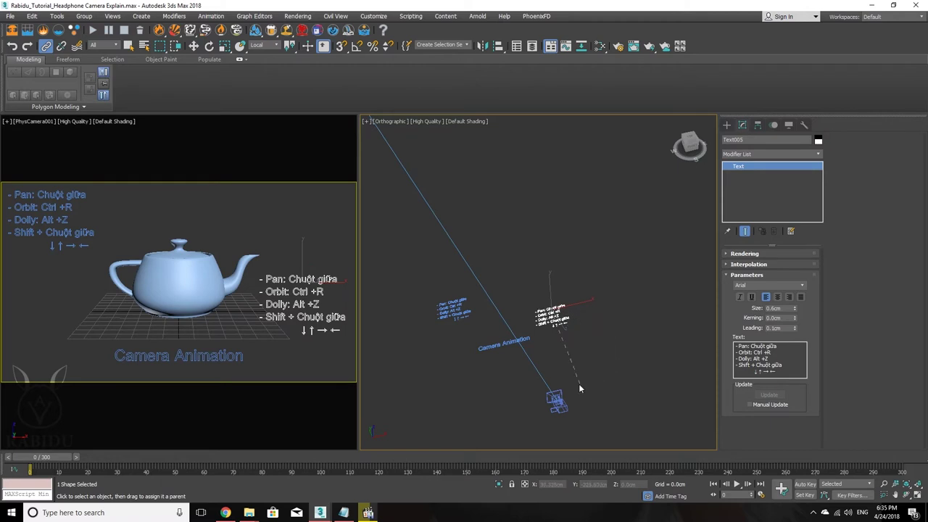
left_click_drag(580, 390, 555, 398)
mouse_move(27, 469)
left_mouse_down()
mouse_move(125, 466)
mouse_move(78, 455)
mouse_move(259, 457)
mouse_move(29, 457)
left_mouse_up()
left_click(801, 154)
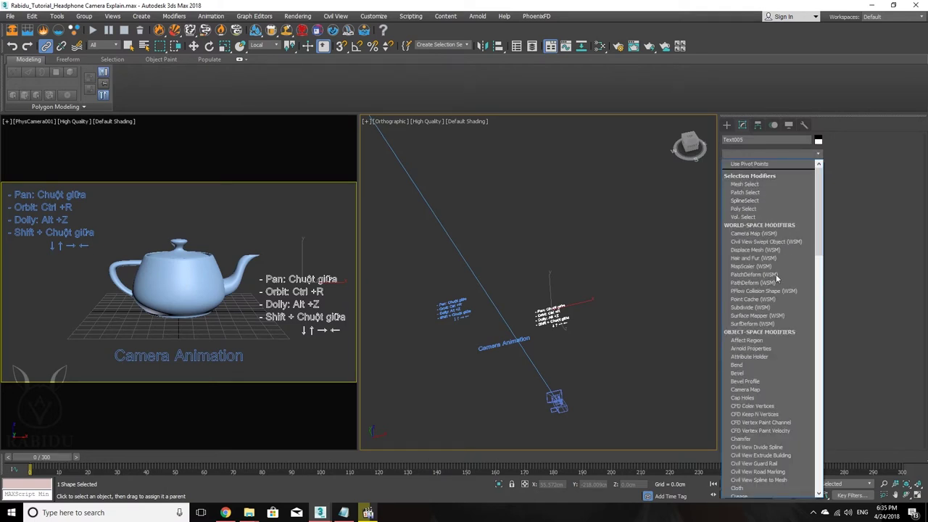
left_click(749, 357)
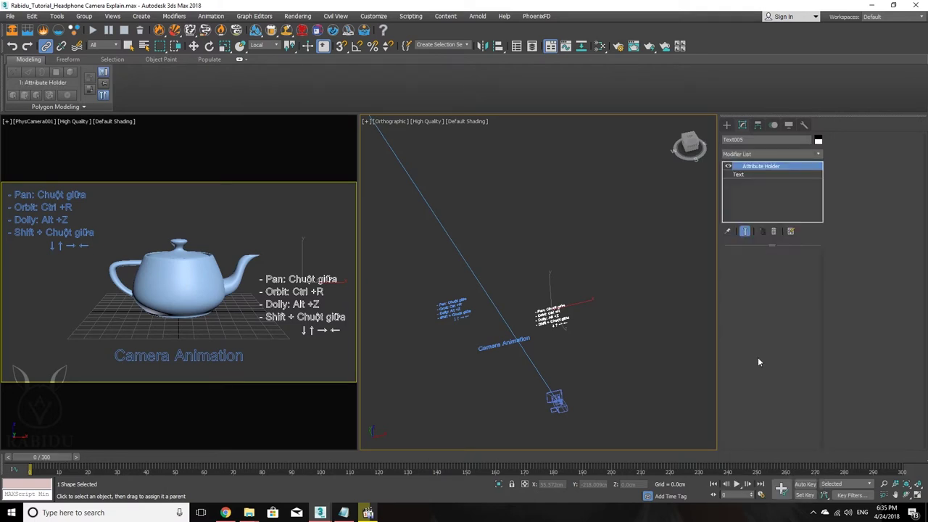
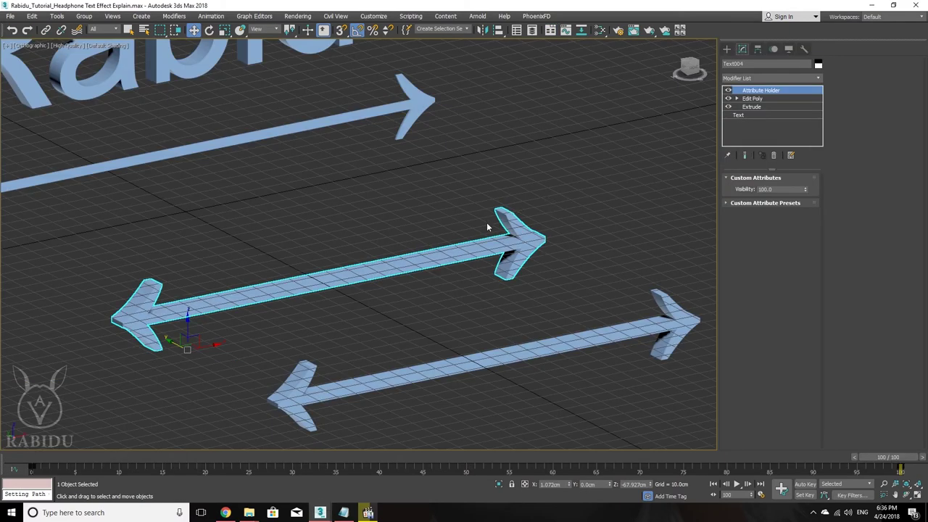
With Auto Key, key the middle arrow Text004's Visibility from 0 at frame 0 to 100 at frame 100.
middle_click_drag(523, 233, 541, 263)
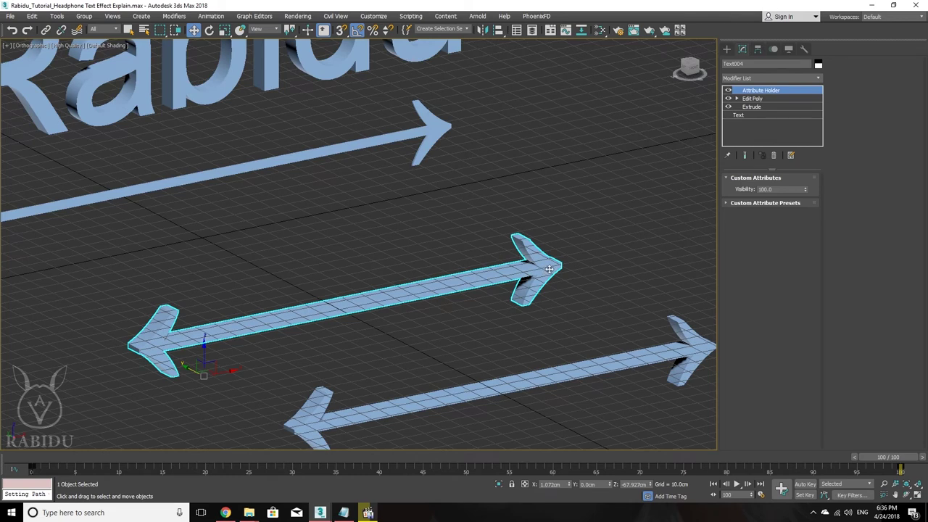
left_click_drag(456, 318, 455, 320)
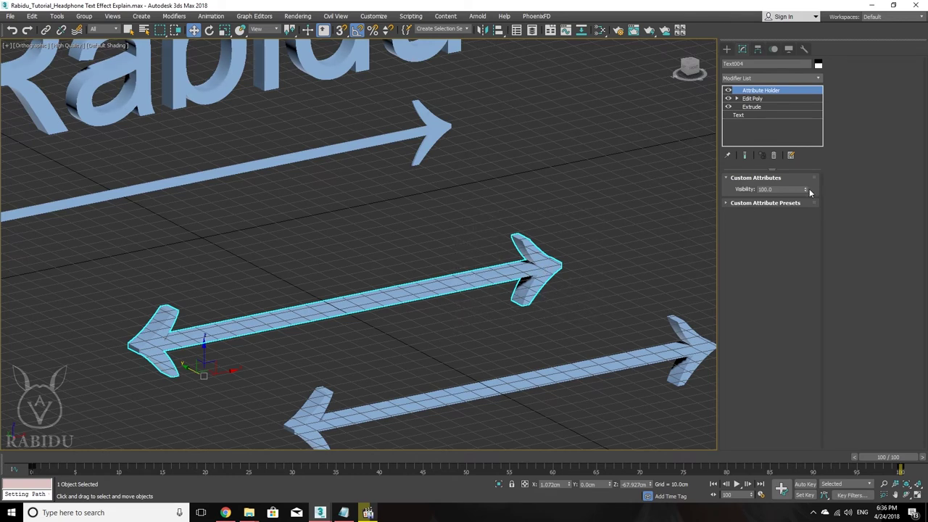
left_click(55, 458)
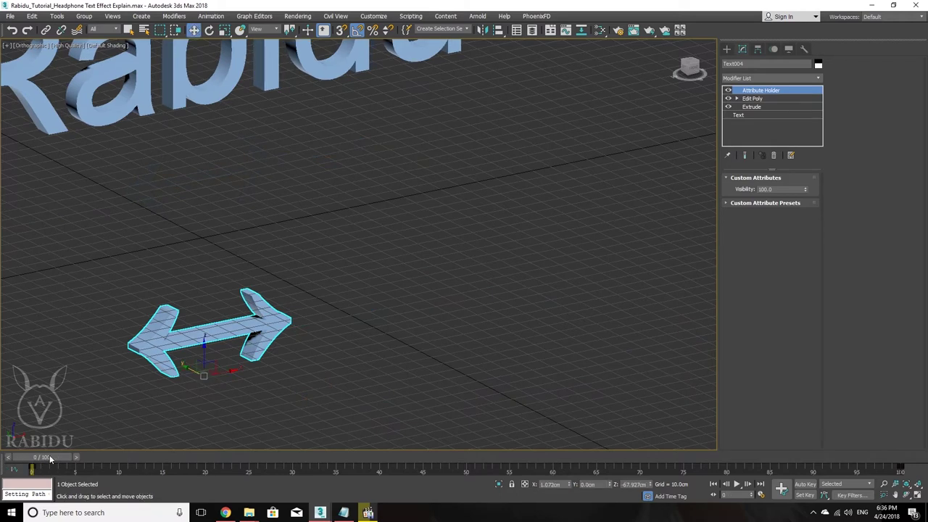
mouse_move(32, 458)
left_mouse_down()
mouse_move(435, 458)
mouse_move(1, 455)
left_mouse_up()
key("w")
key("n")
right_click(805, 190)
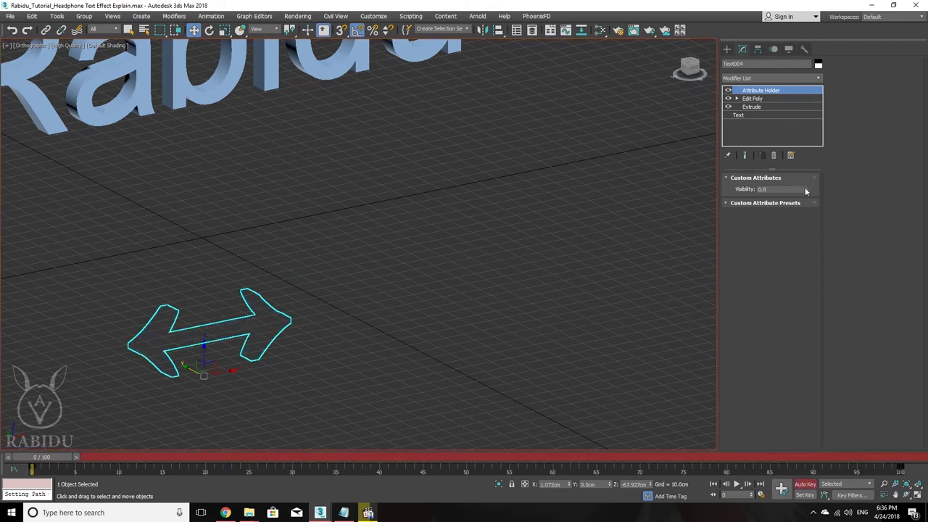
mouse_move(43, 458)
left_mouse_down()
mouse_move(616, 458)
mouse_move(924, 476)
left_mouse_up()
left_click_drag(804, 189, 804, 145)
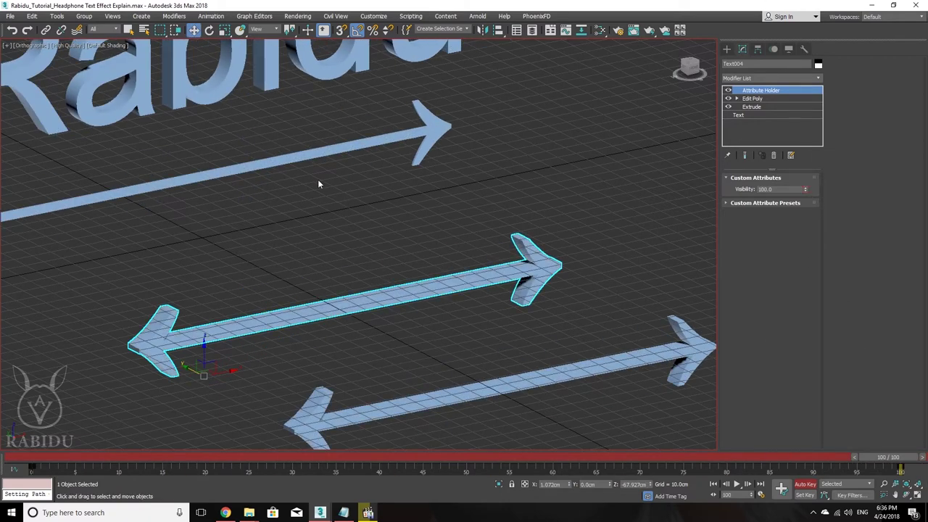
Play back the fade, reselect the middle arrow and scrub to frame 100 to check its Visibility.
middle_click_drag(368, 296, 415, 273)
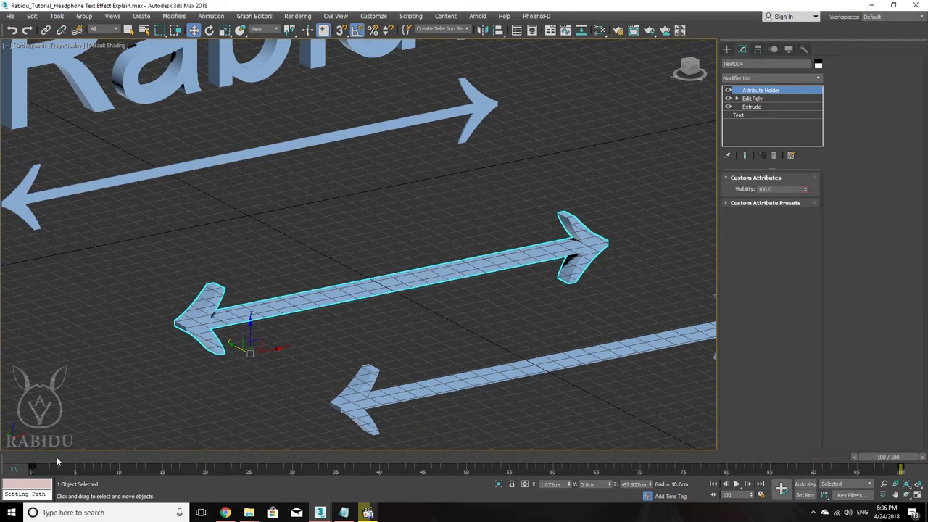
left_click_drag(58, 459, 855, 458)
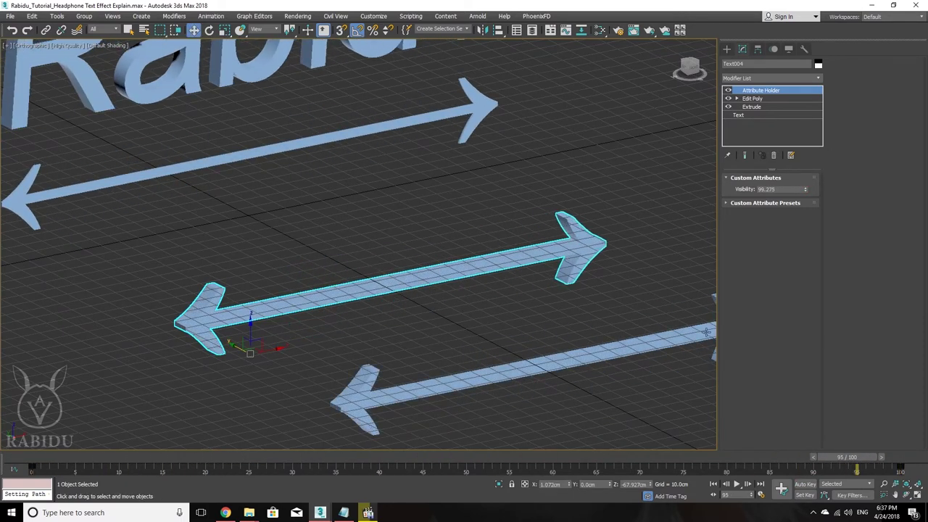
left_click(569, 316)
mouse_move(49, 463)
left_mouse_down()
mouse_move(2, 464)
mouse_move(362, 464)
left_mouse_up()
key("w")
scroll(382, 350, "down", 3)
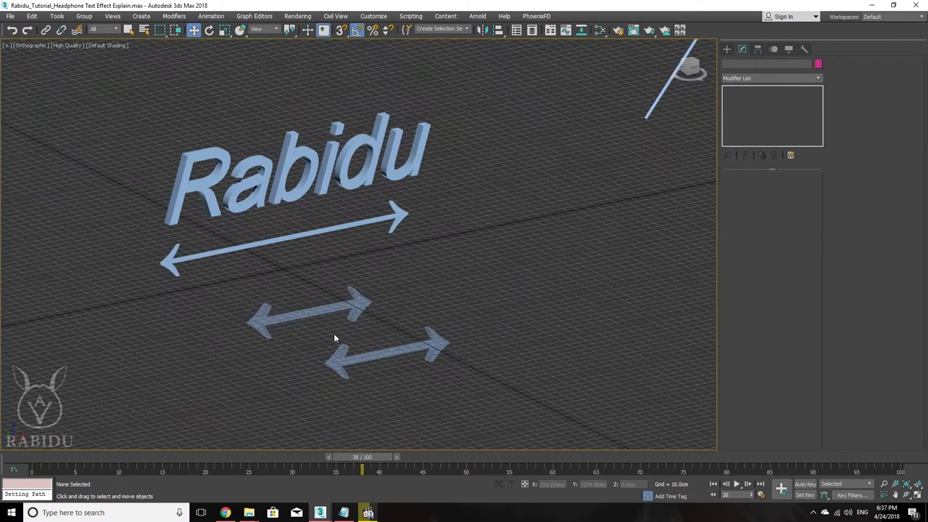
scroll(334, 338, "up", 2)
left_click(402, 353)
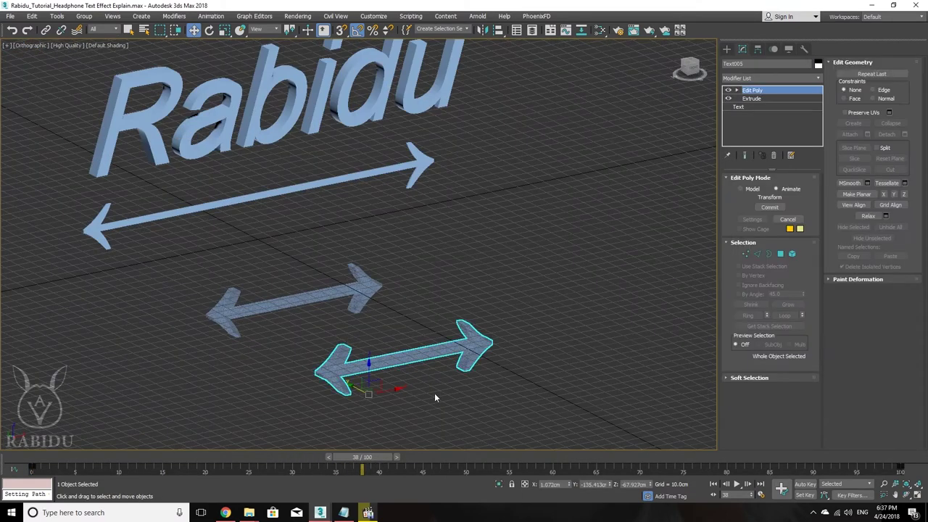
left_click(311, 307)
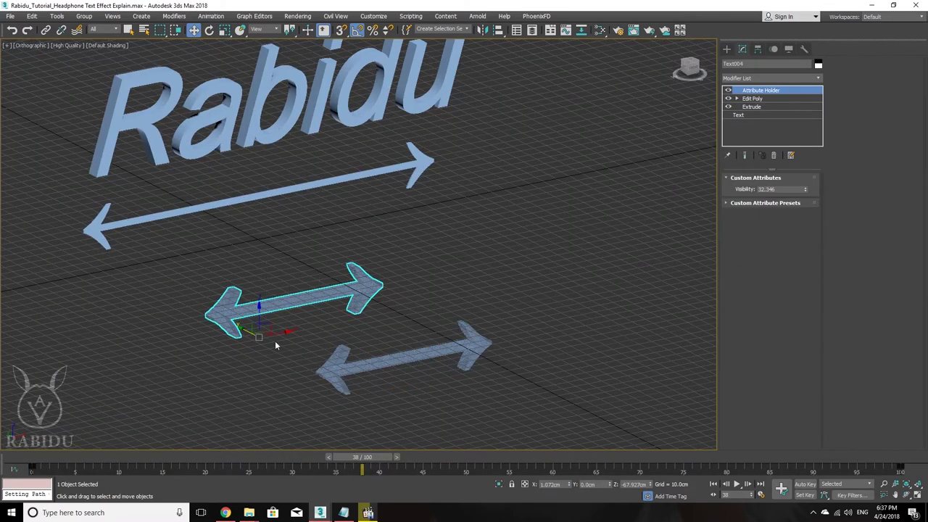
left_click(56, 455)
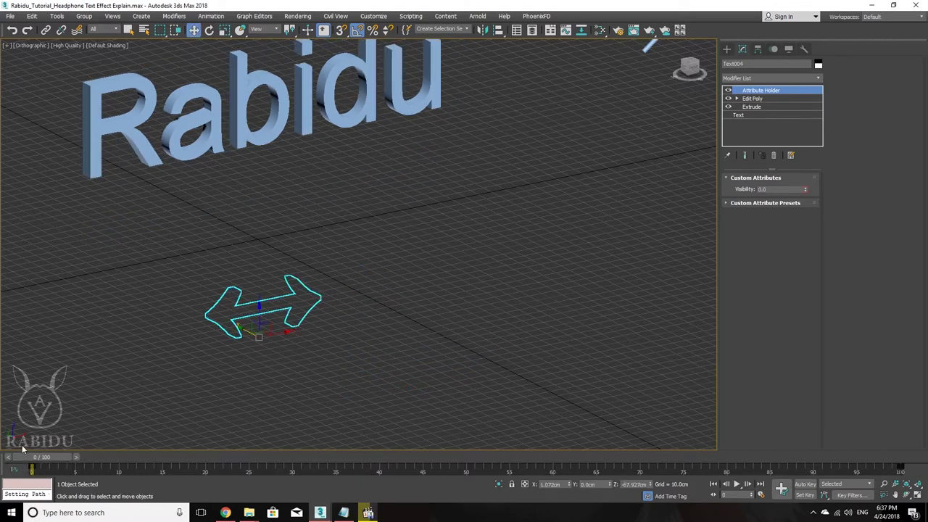
left_click_drag(41, 458, 891, 457)
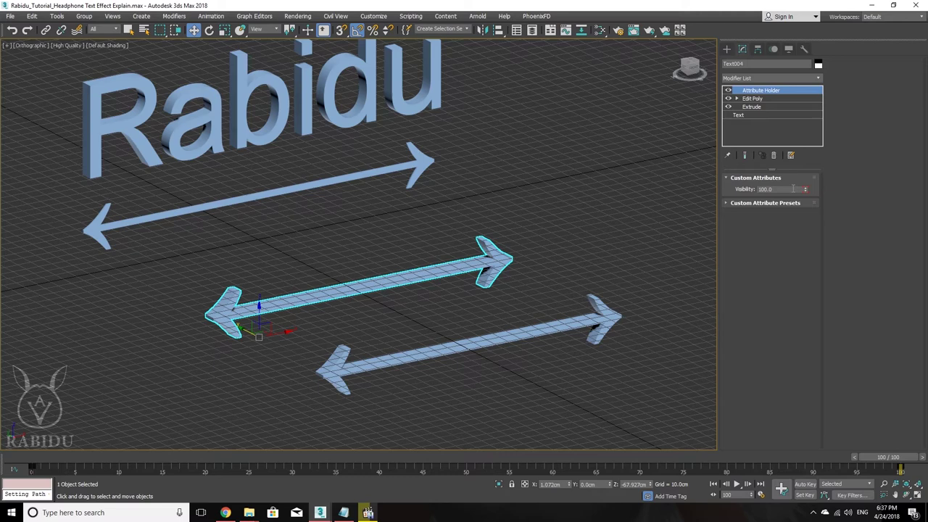
right_click(792, 189)
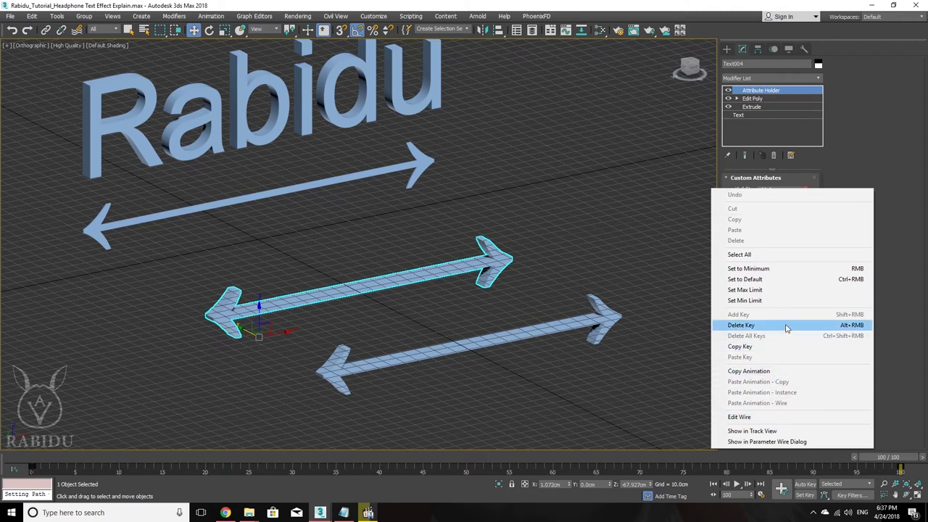
left_click(790, 445)
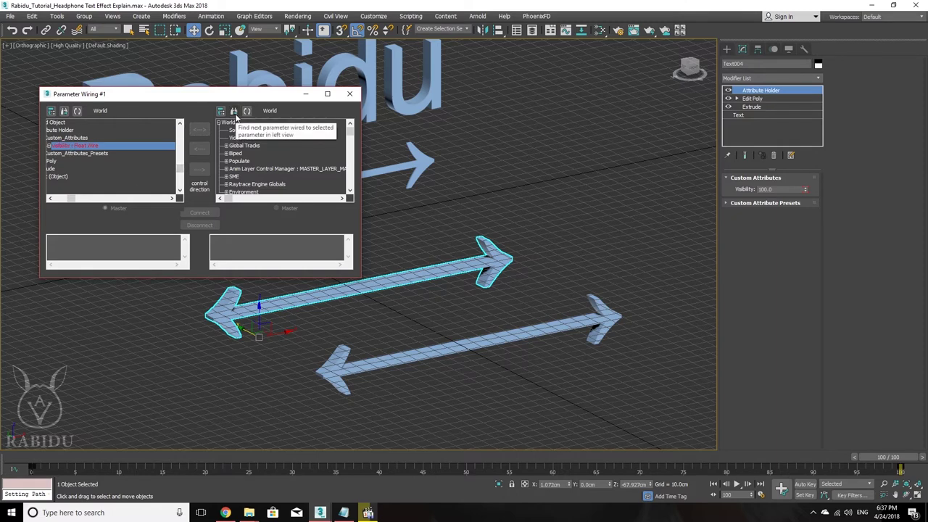
left_click(234, 113)
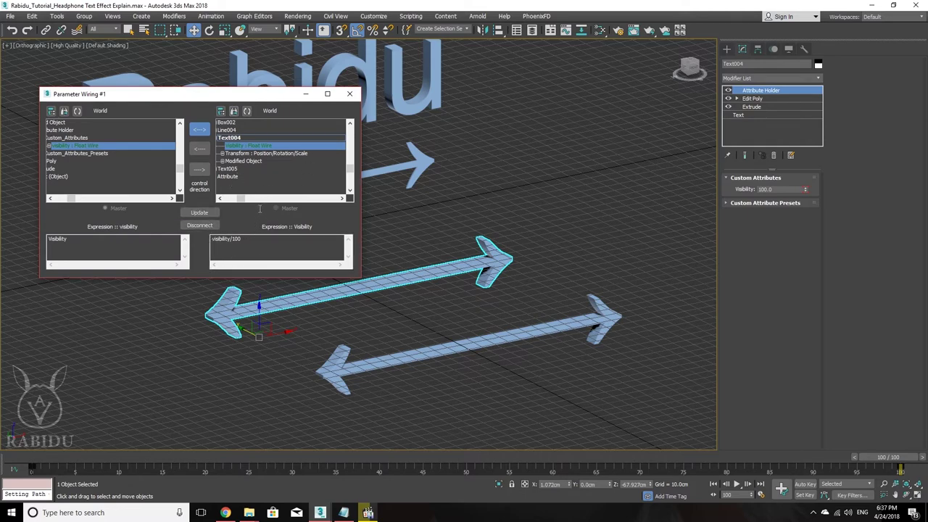
left_click(256, 244)
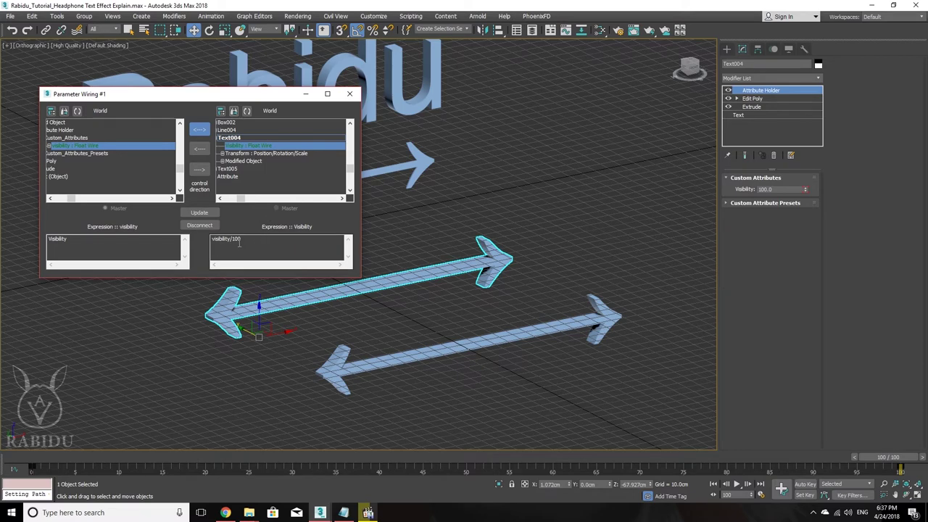
left_click(190, 216)
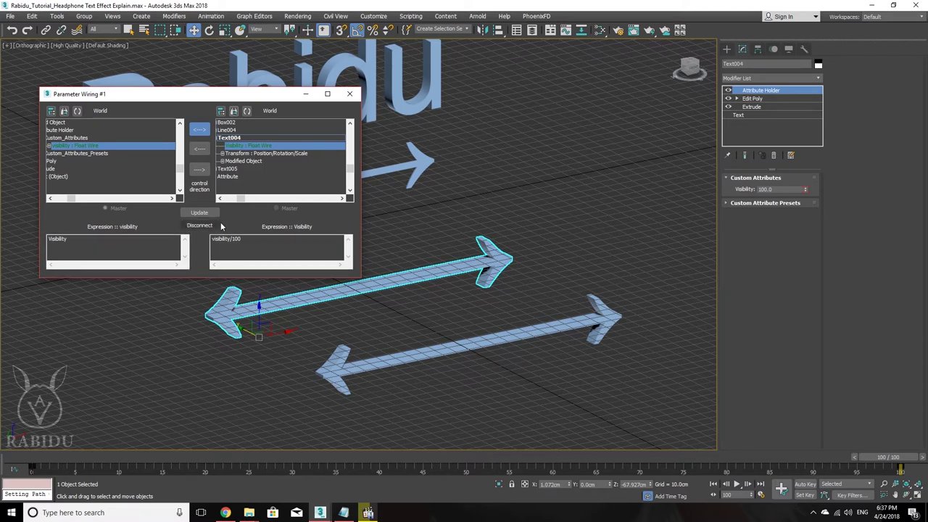
left_click(351, 96)
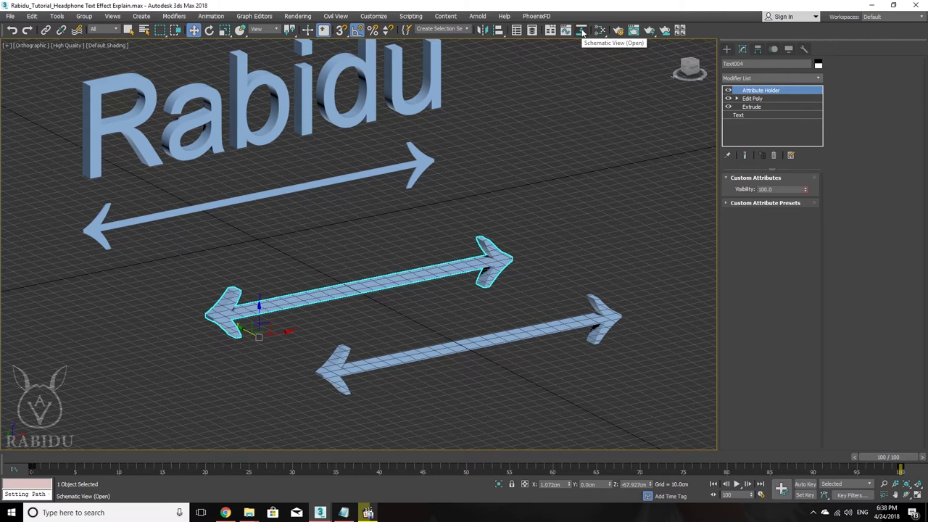
left_click(581, 31)
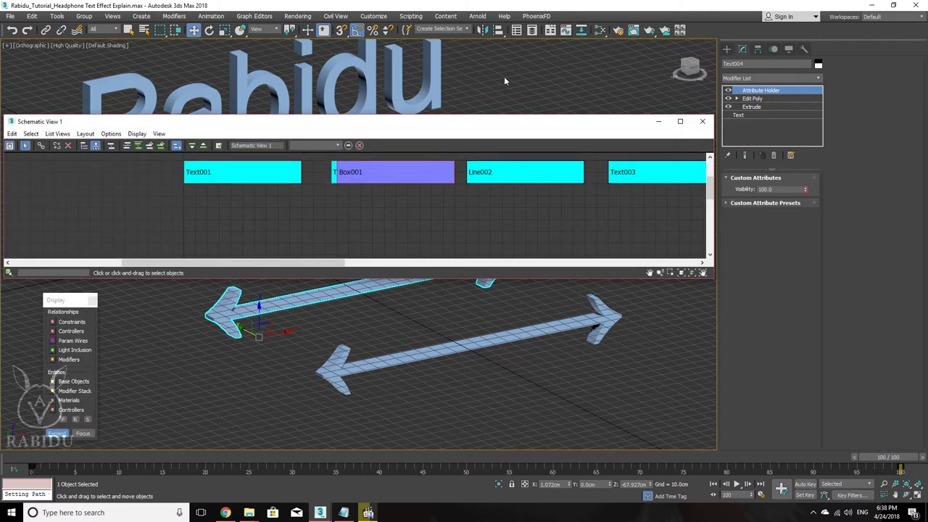
Position the Schematic View to frame all Text and Box nodes, with the Display floater beside them.
left_click_drag(428, 126, 429, 33)
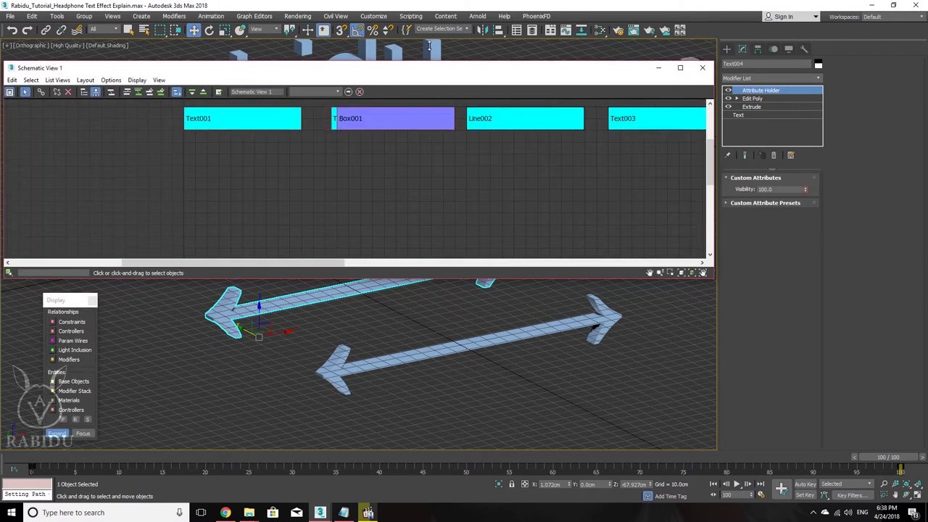
middle_click_drag(408, 79, 321, 190)
scroll(321, 184, "down", 3)
scroll(333, 167, "down", 1)
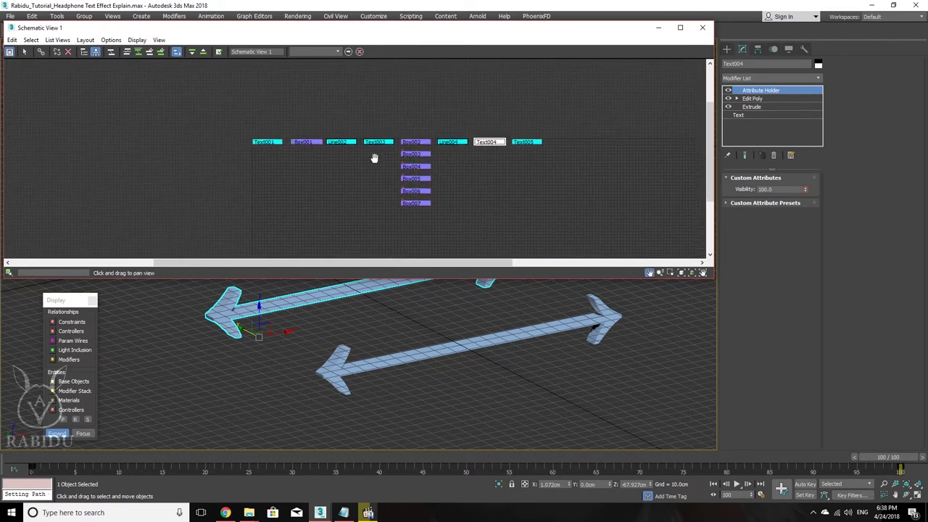
scroll(343, 151, "down", 1)
middle_click_drag(321, 196, 283, 194)
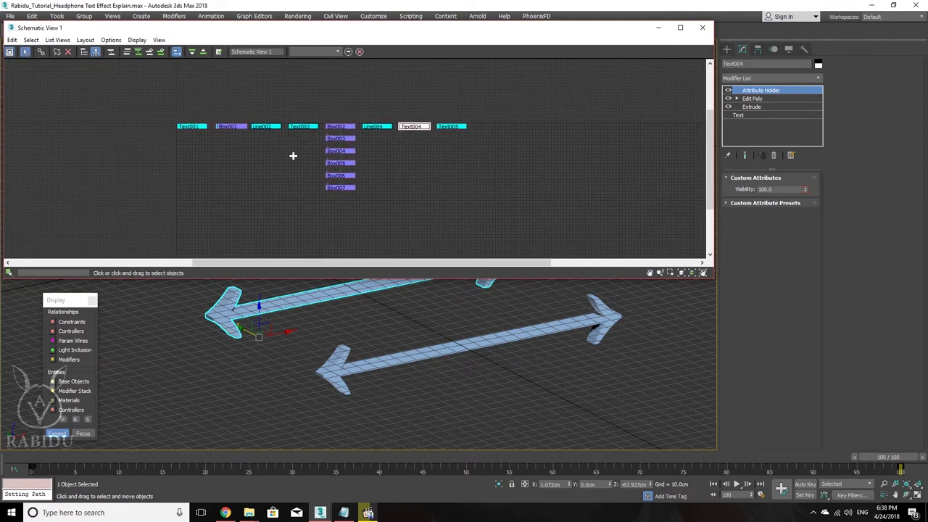
middle_click_drag(331, 144, 333, 160)
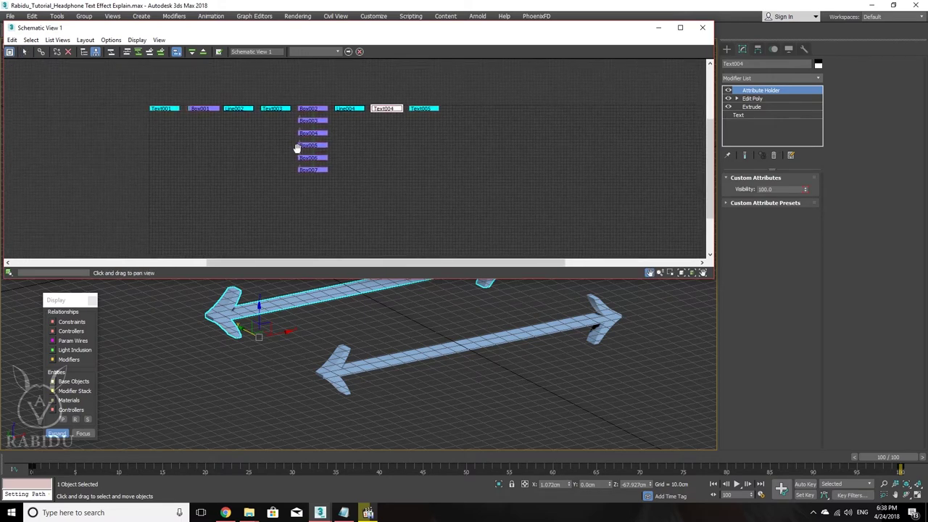
scroll(362, 138, "up", 3)
scroll(382, 127, "down", 1)
mouse_move(384, 141)
middle_mouse_down()
mouse_move(405, 126)
mouse_move(327, 106)
middle_mouse_up()
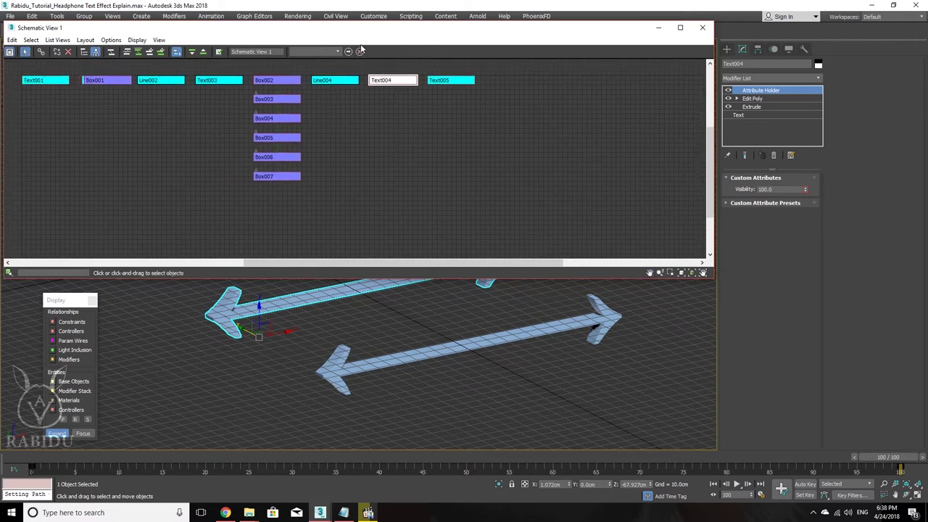
mouse_move(361, 29)
left_mouse_down()
mouse_move(474, 60)
mouse_move(362, 54)
mouse_move(363, 70)
left_mouse_up()
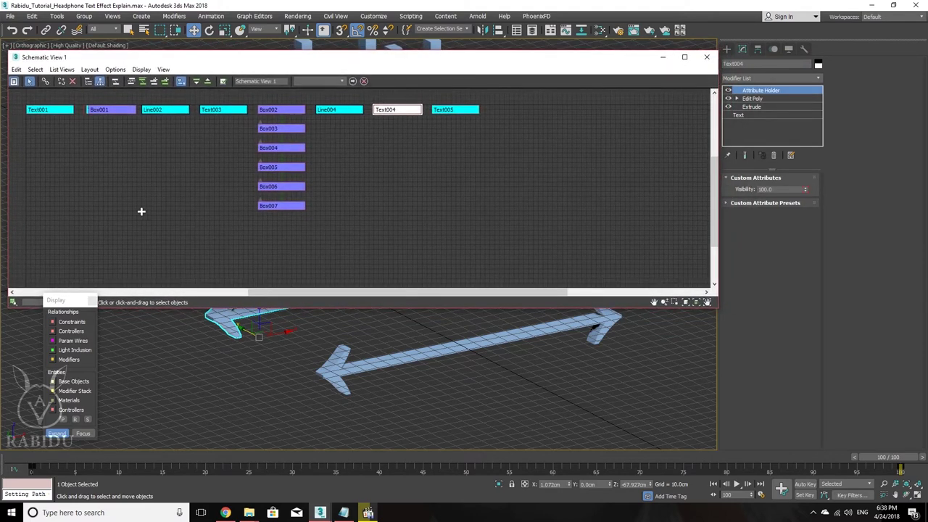
left_click_drag(52, 299, 552, 124)
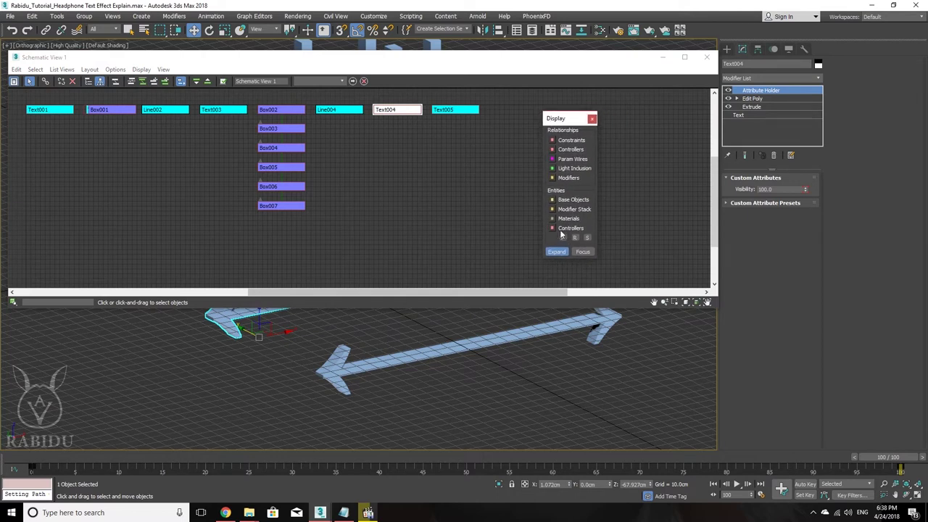
Clear the selection and bring Text004 and its Float Wire controller into the schematic view.
left_click(560, 229)
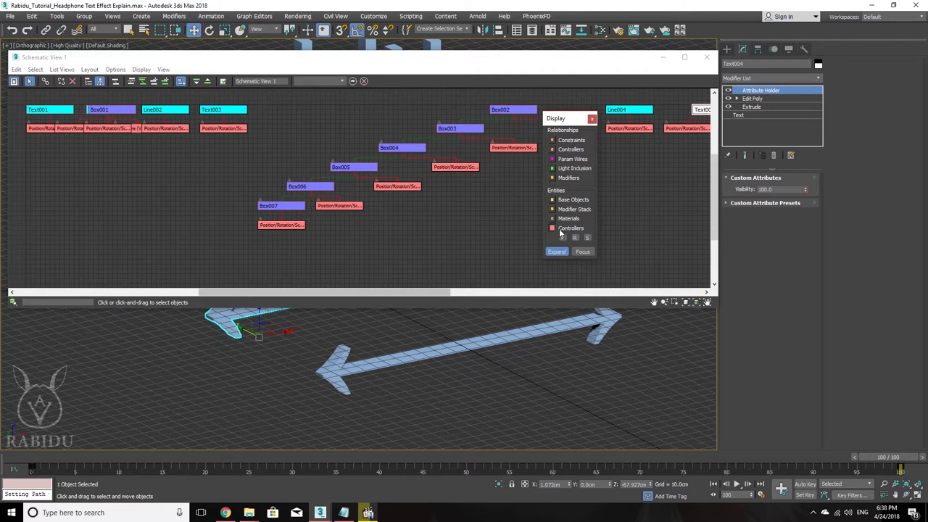
middle_click_drag(287, 346, 292, 352)
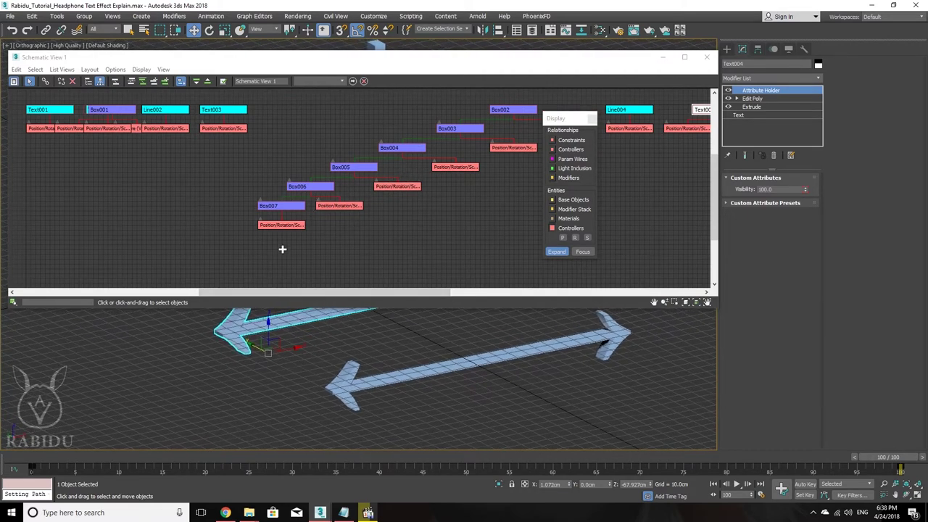
middle_click_drag(292, 328, 292, 357)
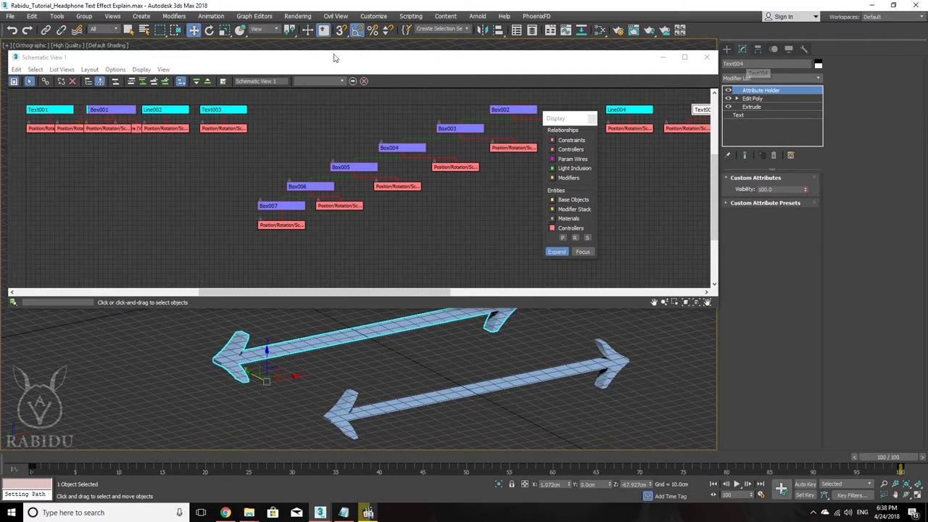
left_click(341, 81)
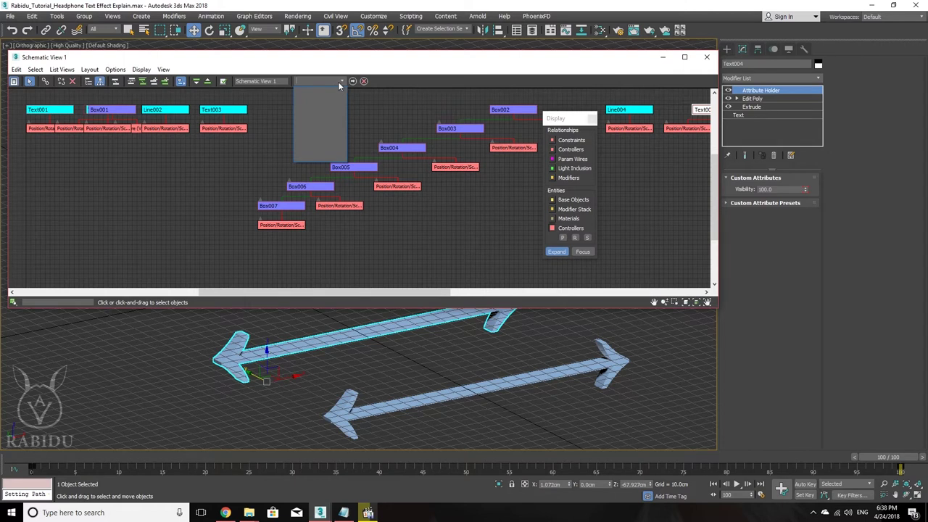
left_click(338, 82)
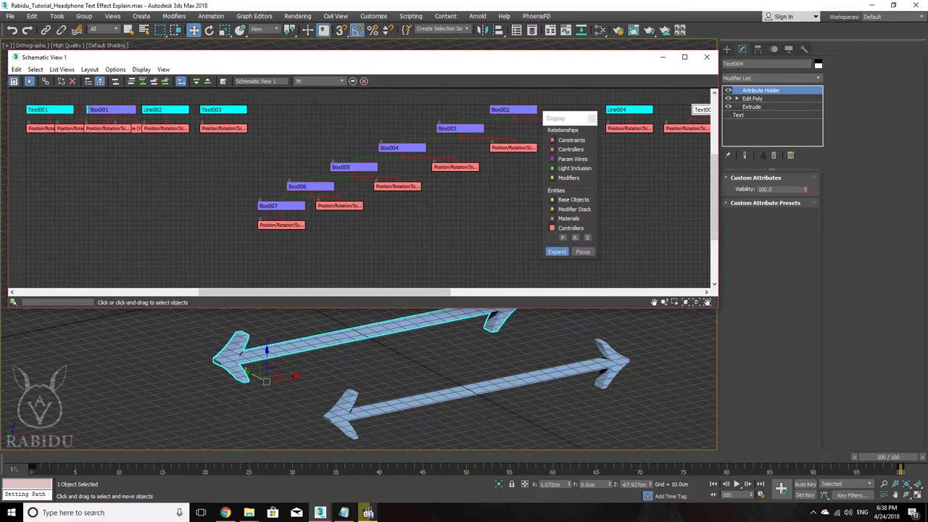
middle_click_drag(709, 136, 640, 155)
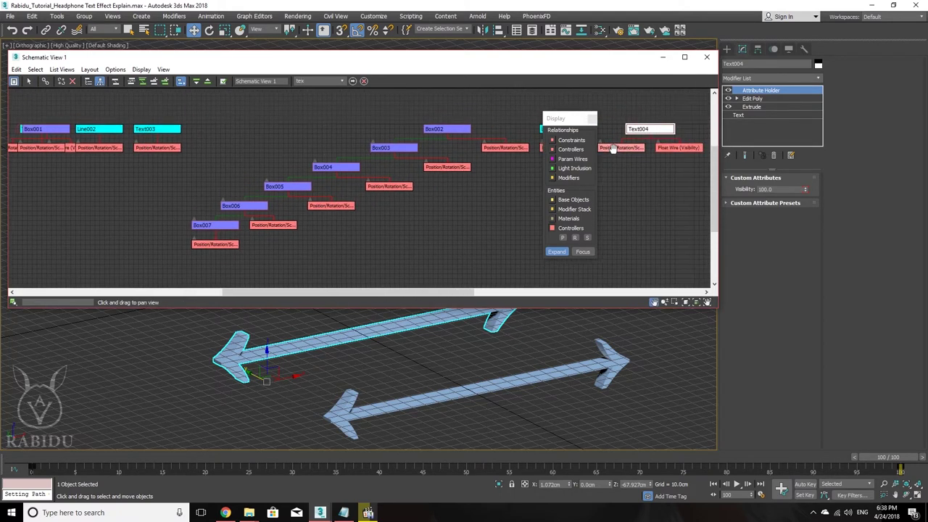
left_click(641, 173)
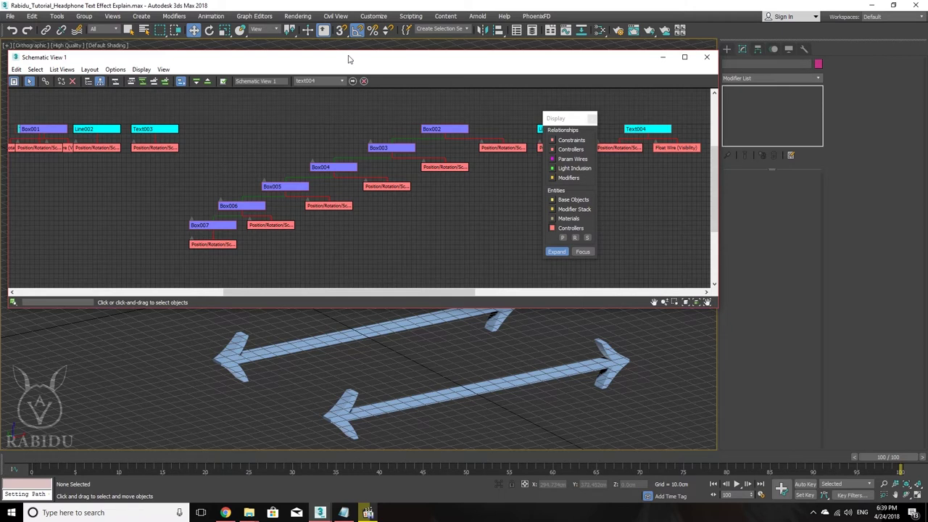
Shift the graph, move the Display panel left, and zoom into the Float Wire (Visibility) node.
middle_click_drag(430, 119, 404, 127)
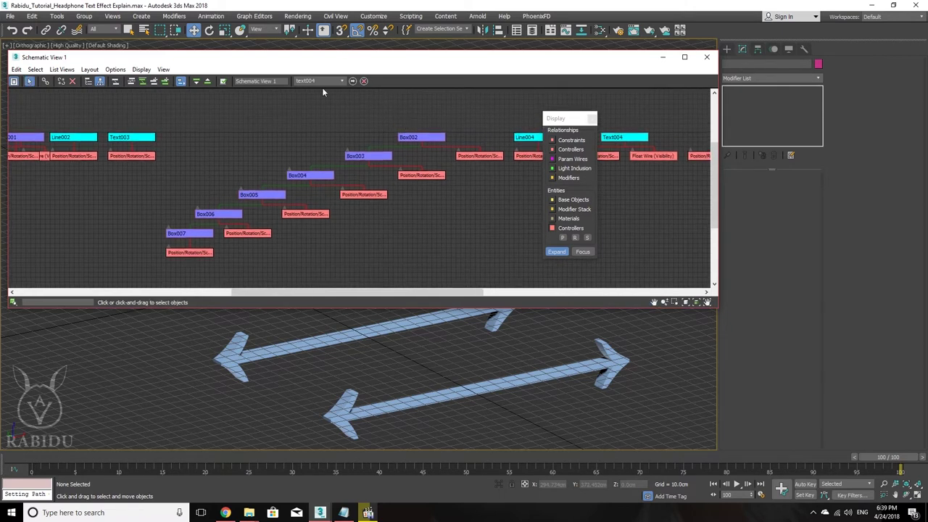
middle_click_drag(231, 116, 222, 139)
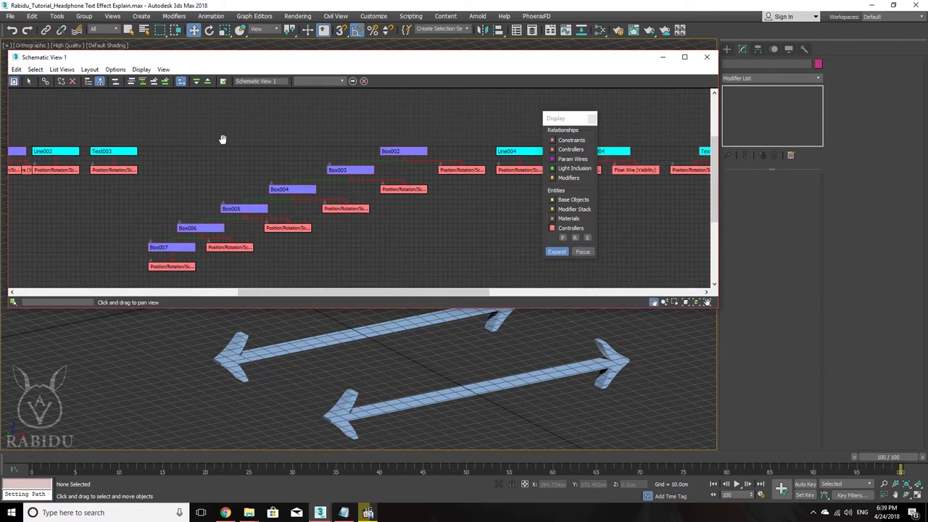
left_click(165, 72)
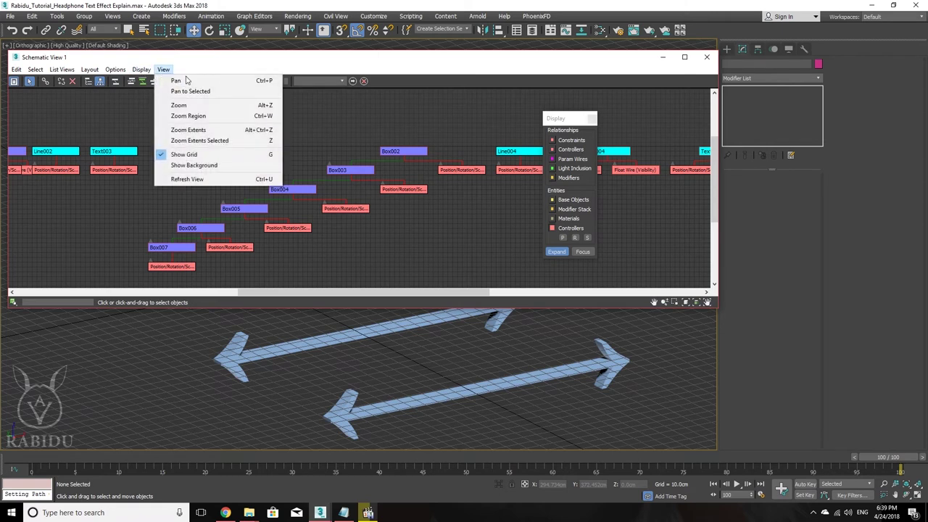
left_click(377, 127)
middle_click_drag(428, 135, 415, 137)
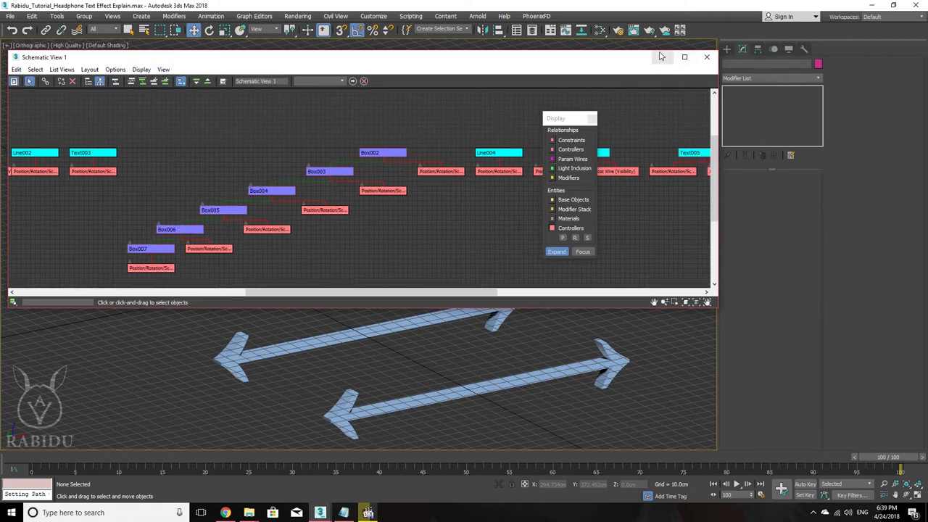
middle_click_drag(583, 128, 654, 120)
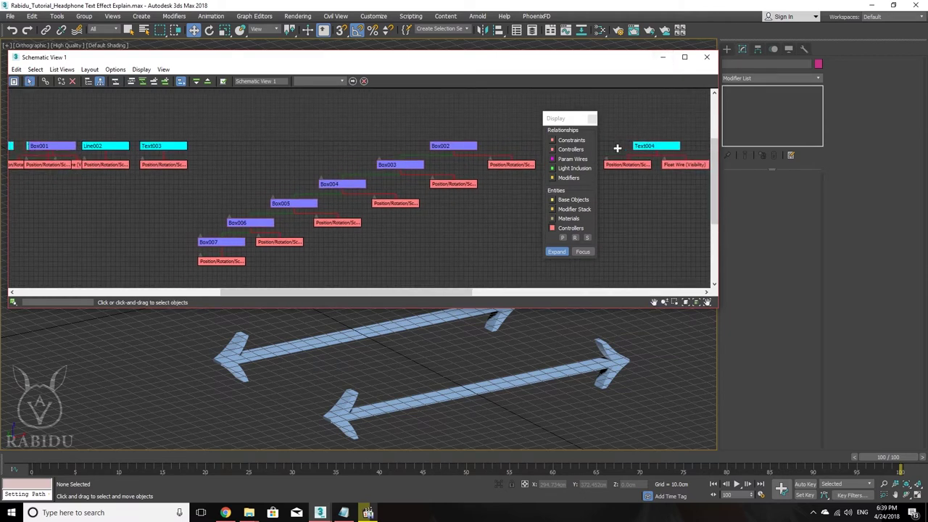
left_click_drag(549, 121, 82, 128)
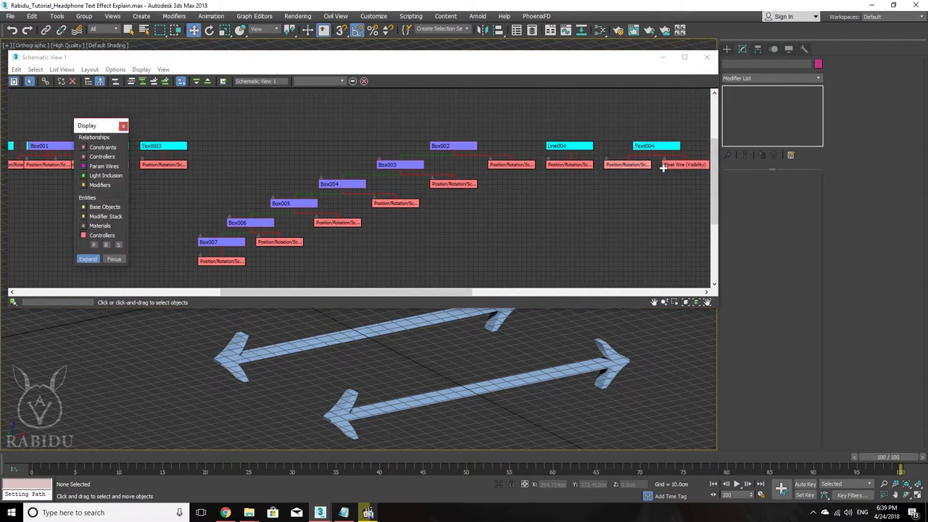
scroll(623, 165, "up", 4)
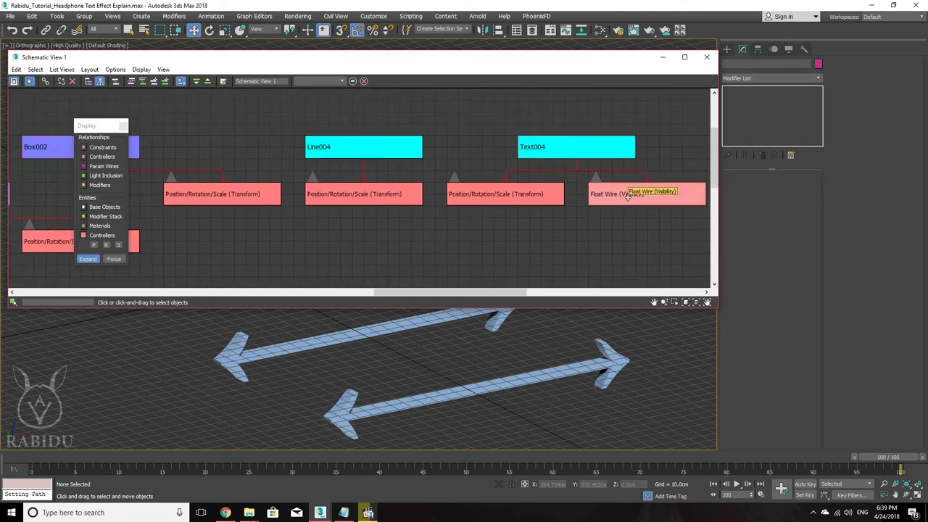
double_click(627, 197)
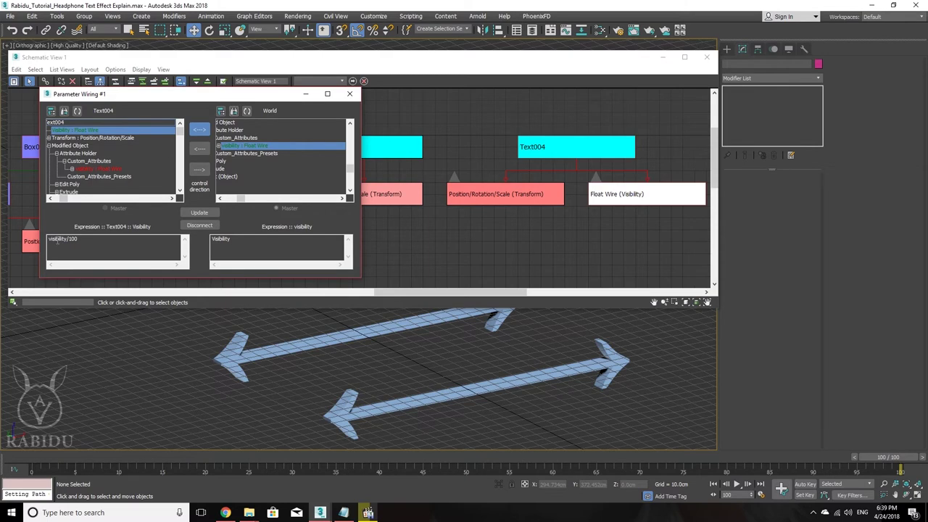
left_click(349, 94)
left_click(472, 136)
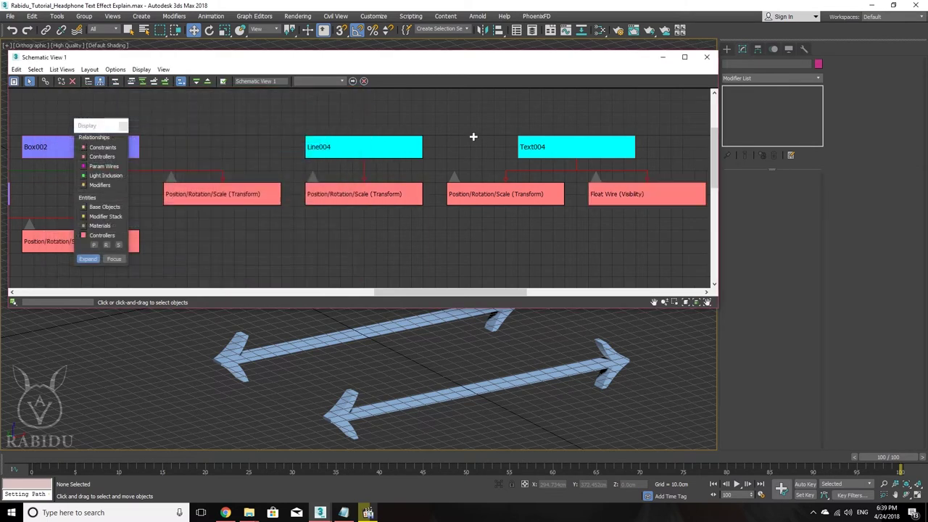
scroll(543, 166, "down", 2)
scroll(544, 156, "down", 2)
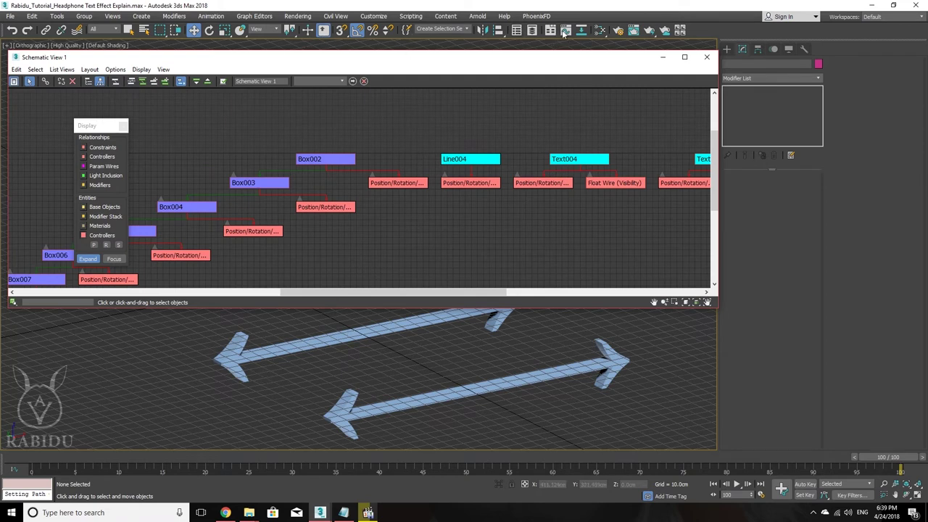
Open the Scene Explorer and drag its divider left to widen the viewport.
left_click(517, 31)
left_click_drag(393, 62, 700, 158)
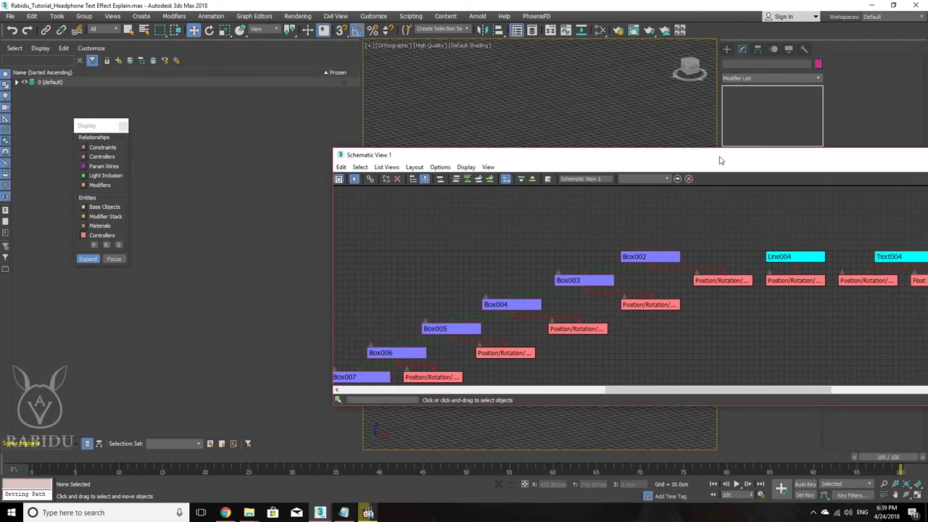
left_click(365, 122)
left_click_drag(364, 123, 143, 122)
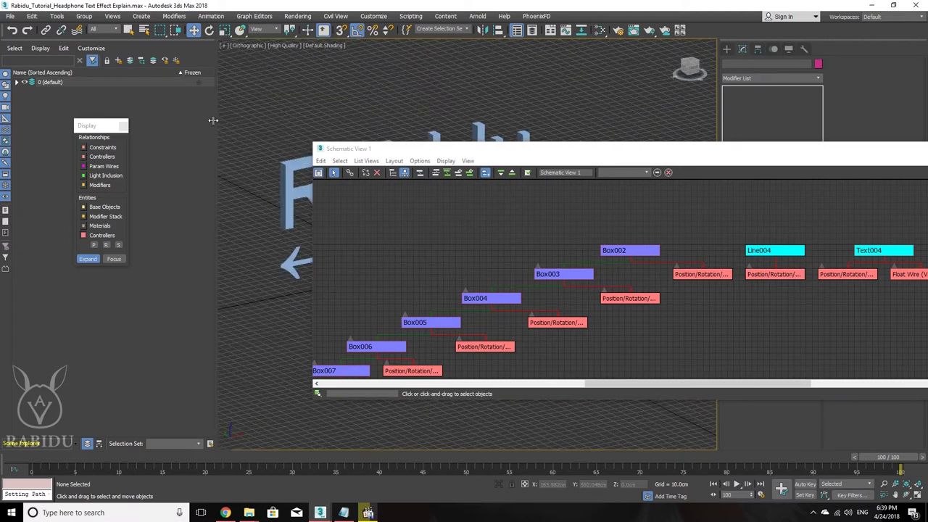
left_click(91, 125)
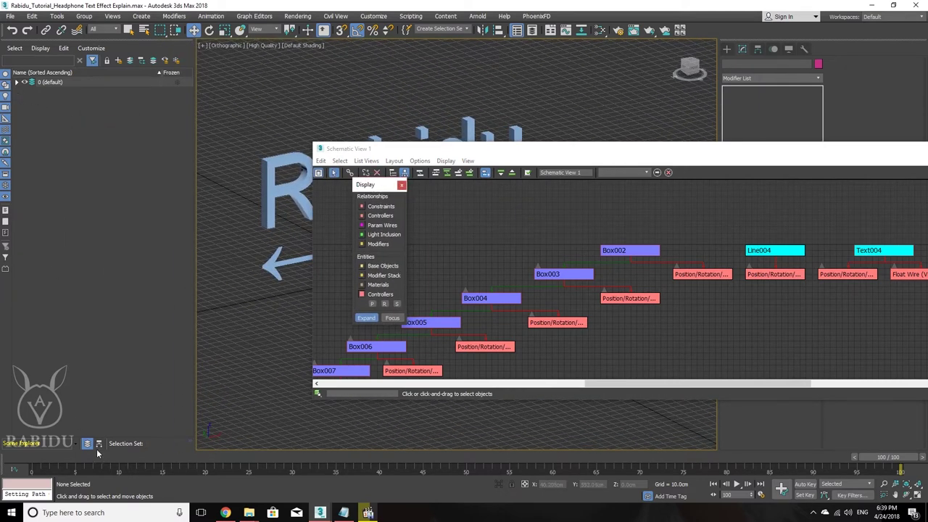
Expand layer 0 (default) and select Text003, then Text004, in the list.
left_click(17, 83)
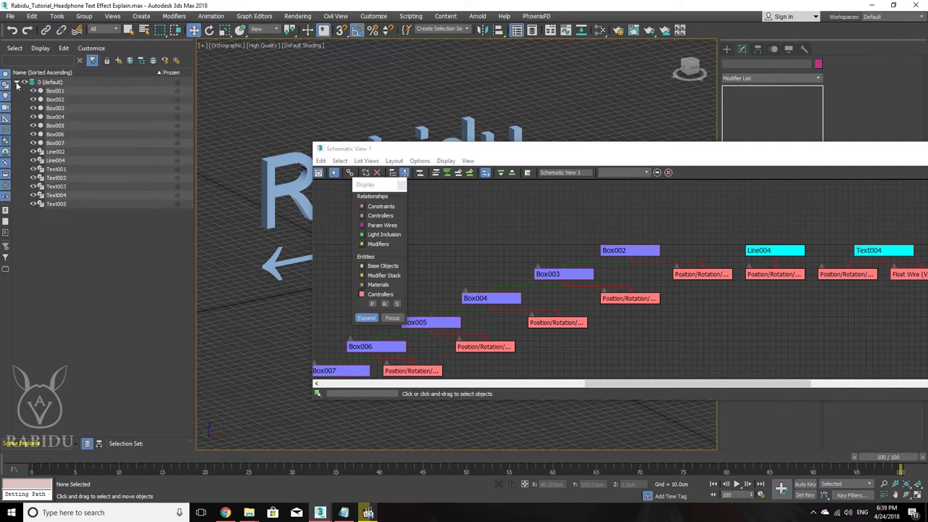
left_click(57, 195)
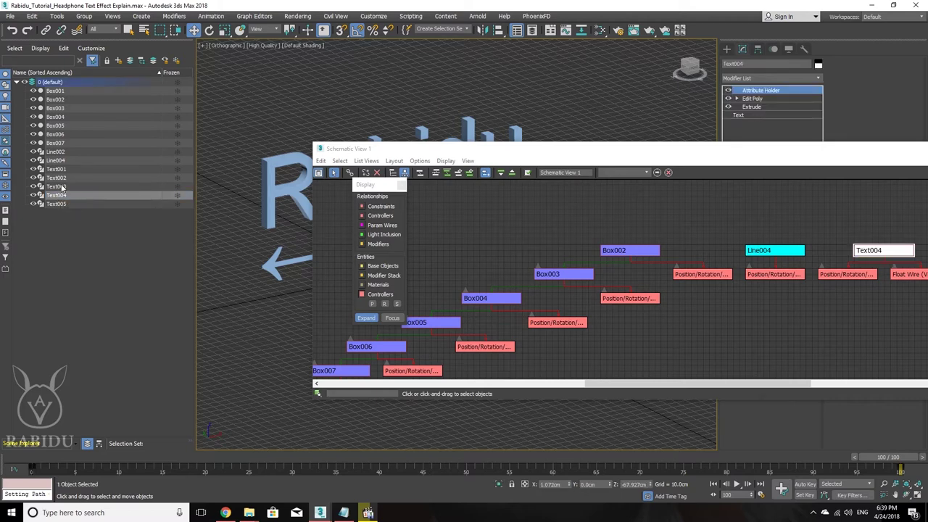
left_click(62, 187)
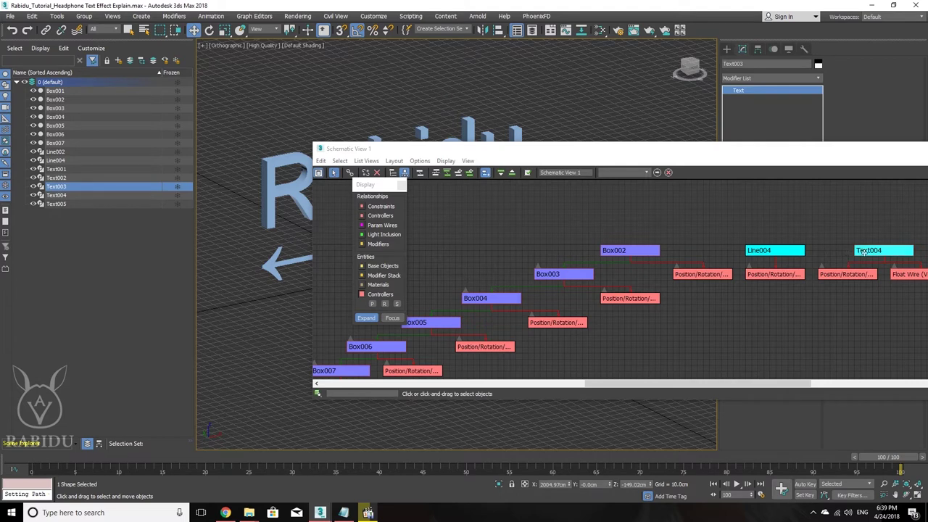
left_click(73, 196)
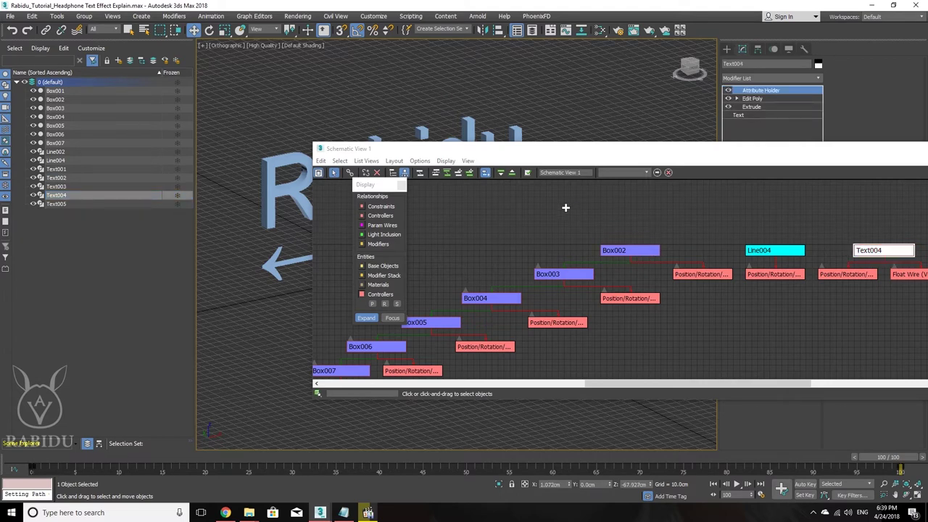
middle_click_drag(554, 250, 731, 247)
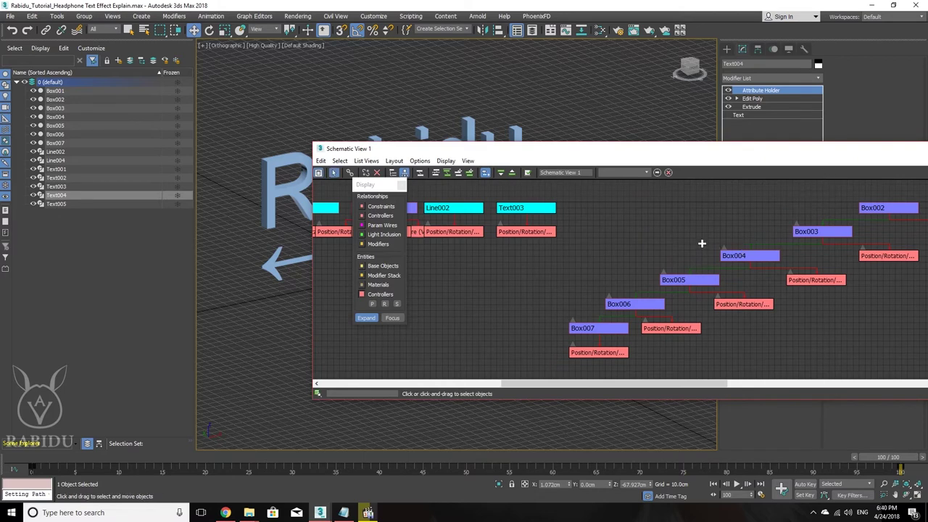
Zoom the schematic onto Text004 with Z, then open its visibility/100 parameter wiring.
key("z")
middle_click_drag(697, 241, 702, 277)
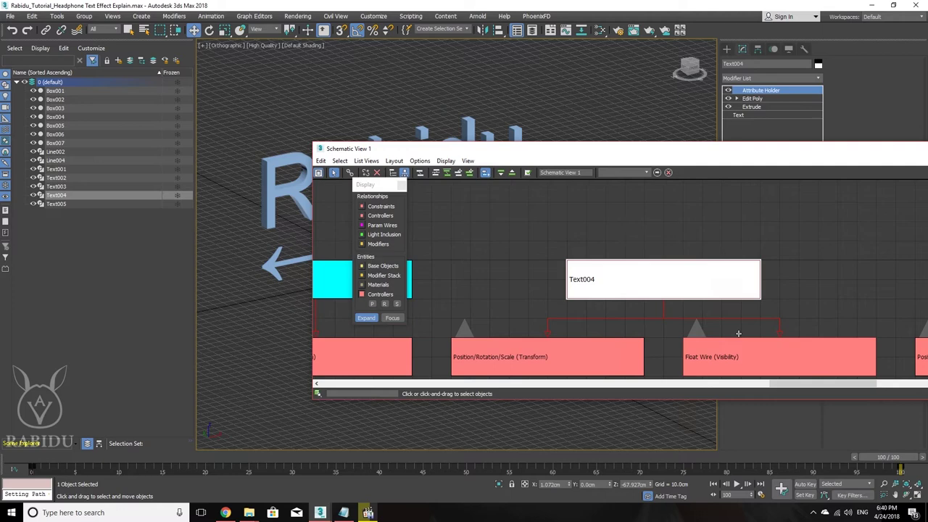
middle_click_drag(694, 314, 671, 253)
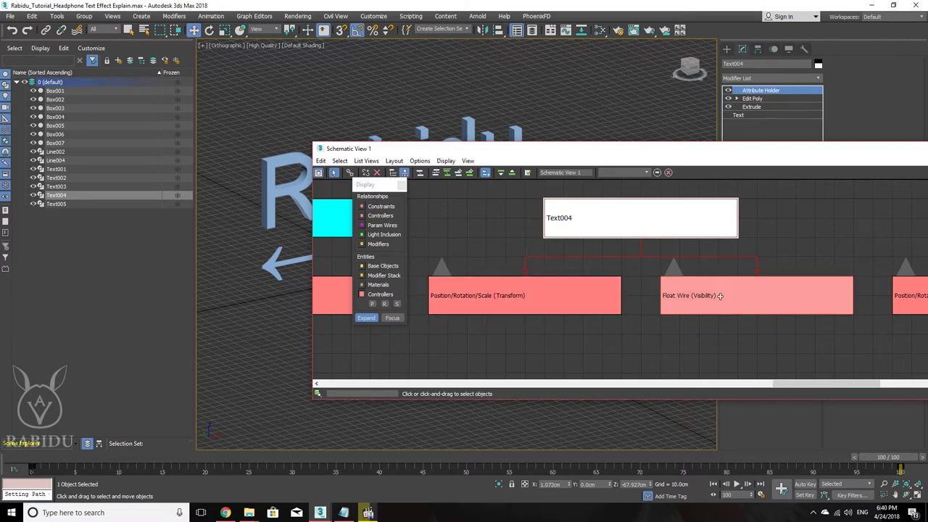
middle_click_drag(712, 291, 695, 287)
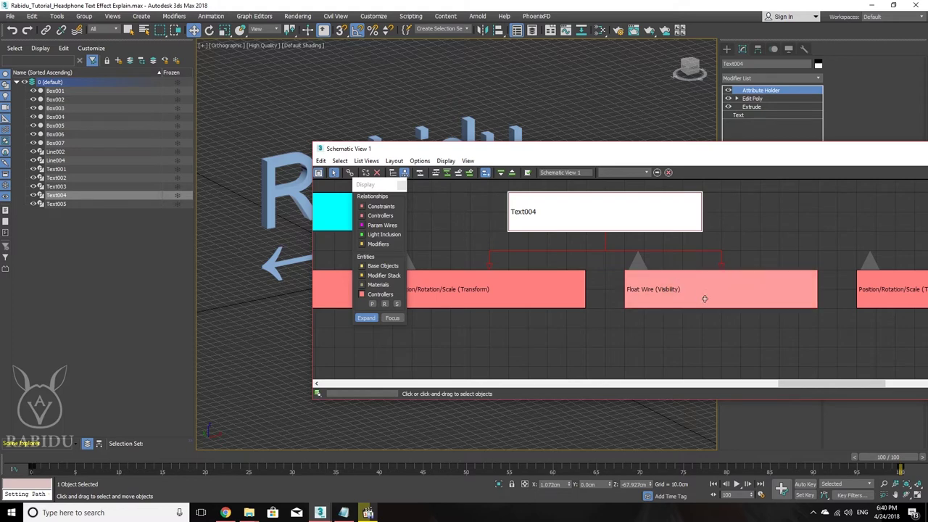
double_click(677, 290)
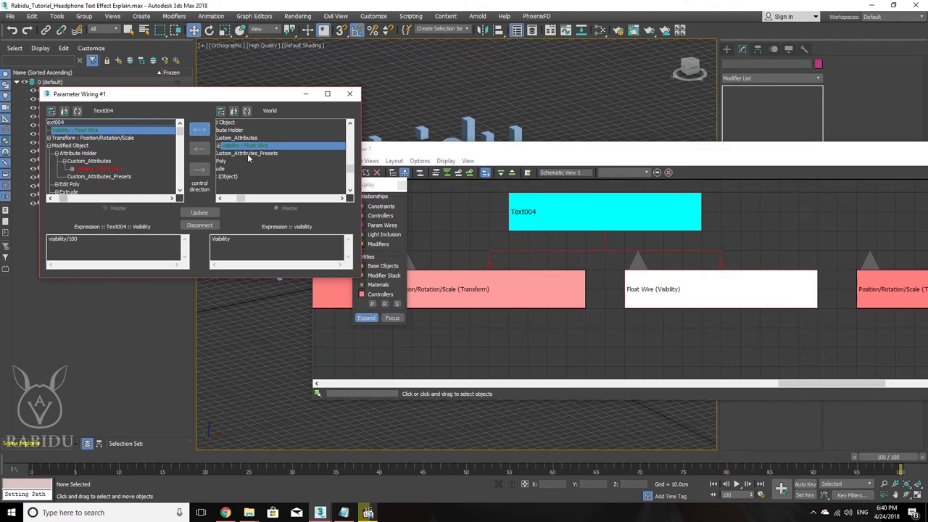
Close Parameter Wiring and the Schematic View, then orbit to look down on the Rabidu text.
left_click(348, 102)
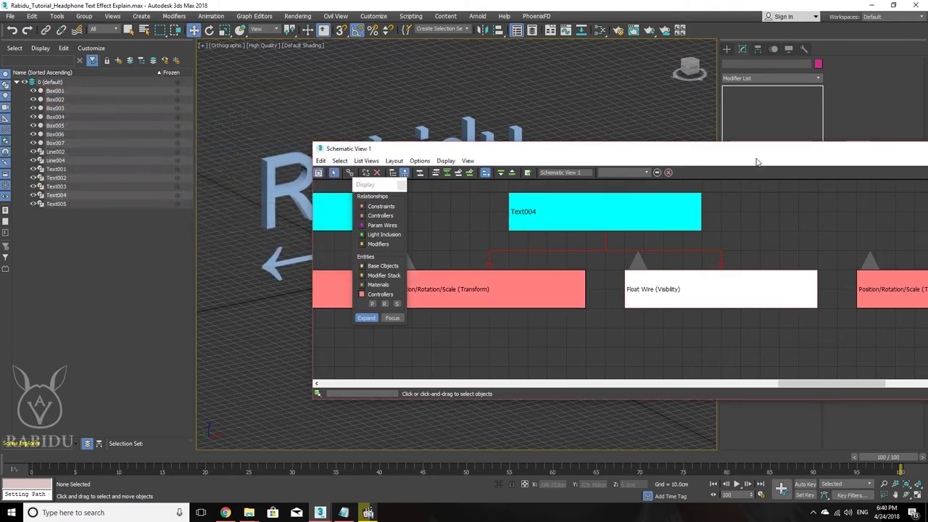
mouse_move(706, 155)
left_mouse_down()
mouse_move(435, 117)
mouse_move(513, 120)
left_mouse_up()
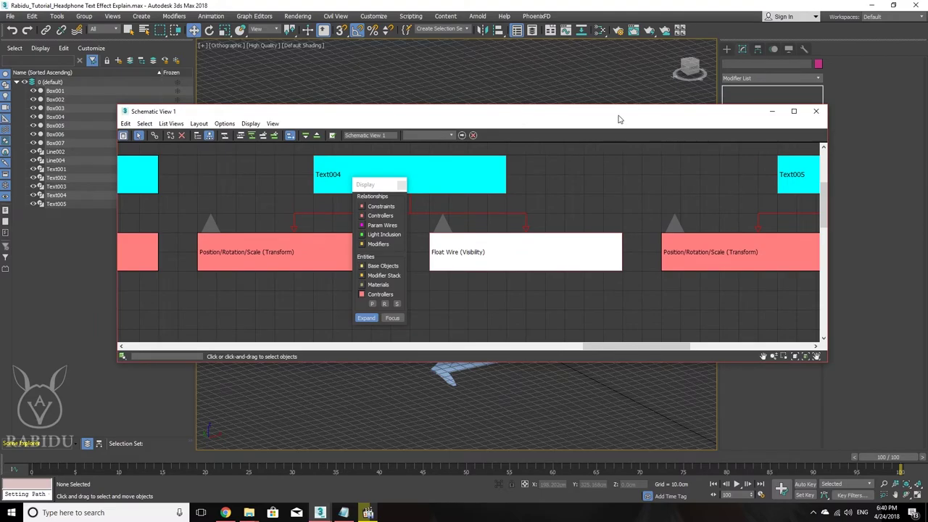
left_click(818, 111)
mouse_move(377, 169)
middle_mouse_down("alt")
mouse_move(440, 200)
mouse_move(421, 230)
mouse_move(410, 206)
mouse_move(417, 186)
mouse_move(414, 207)
middle_mouse_up("alt")
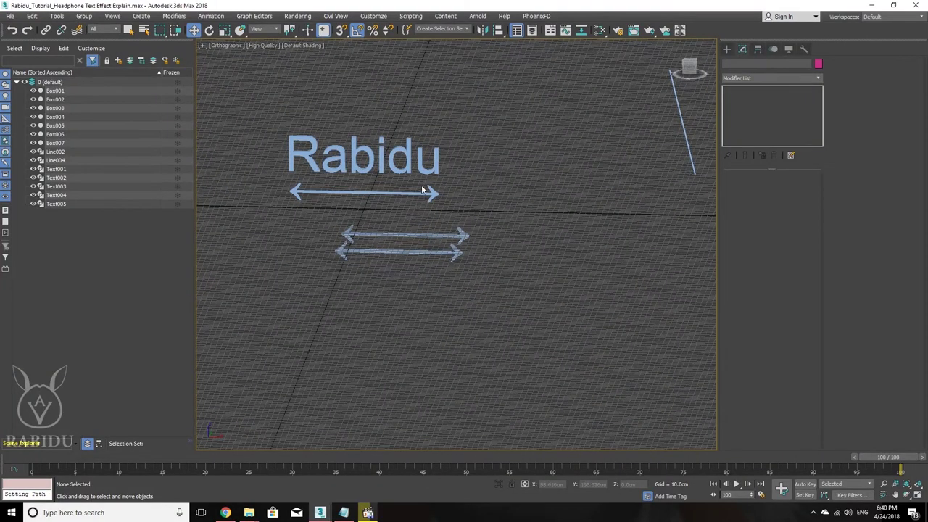
Switch to the Front view and zoom in on the slanted cable line.
mouse_move(424, 188)
middle_mouse_down("alt")
mouse_move(387, 207)
mouse_move(482, 184)
middle_mouse_up("alt")
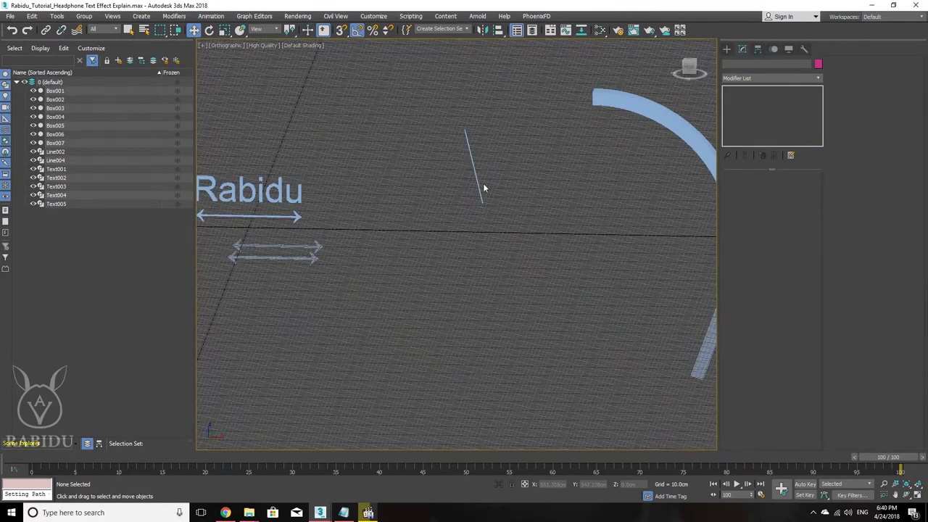
key("f")
scroll(409, 250, "up", 4)
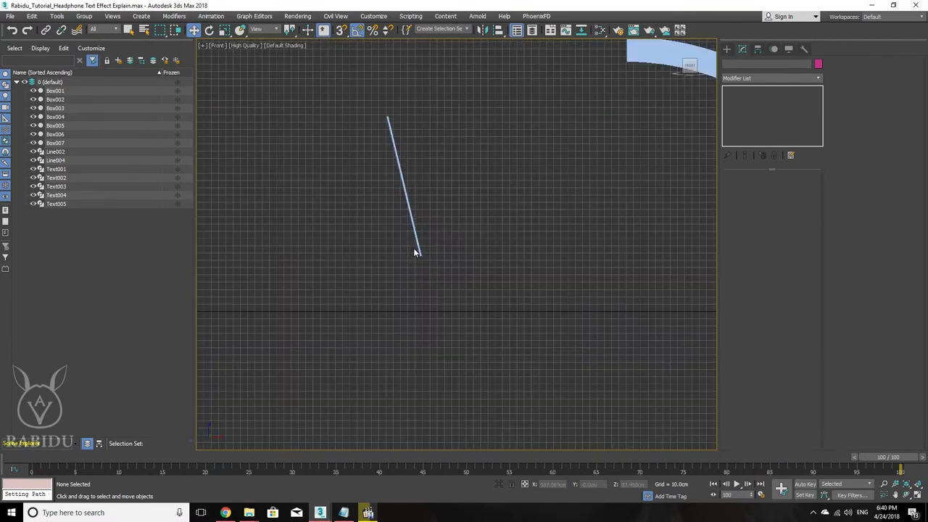
Play Headphone.mov, pause it at 00:36 on the jack scene, and minimize the player.
left_click(344, 513)
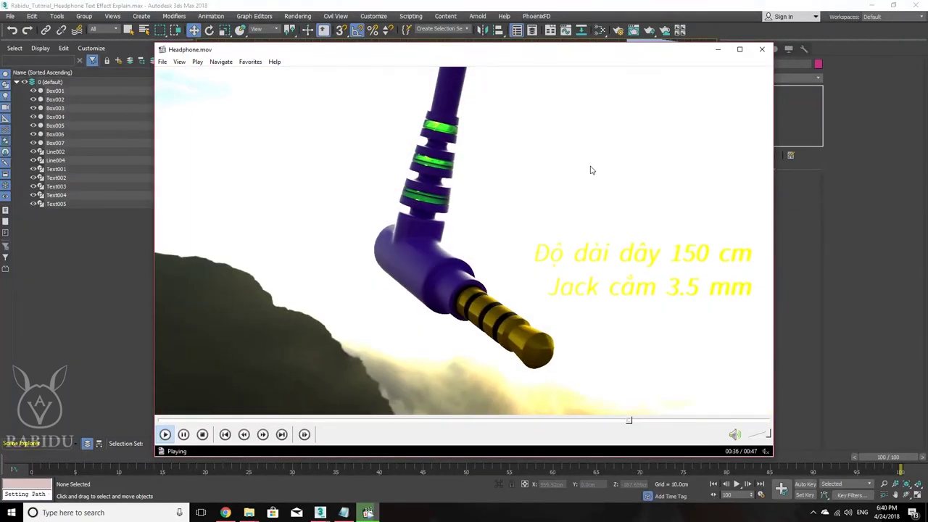
left_click(690, 106)
left_click(717, 49)
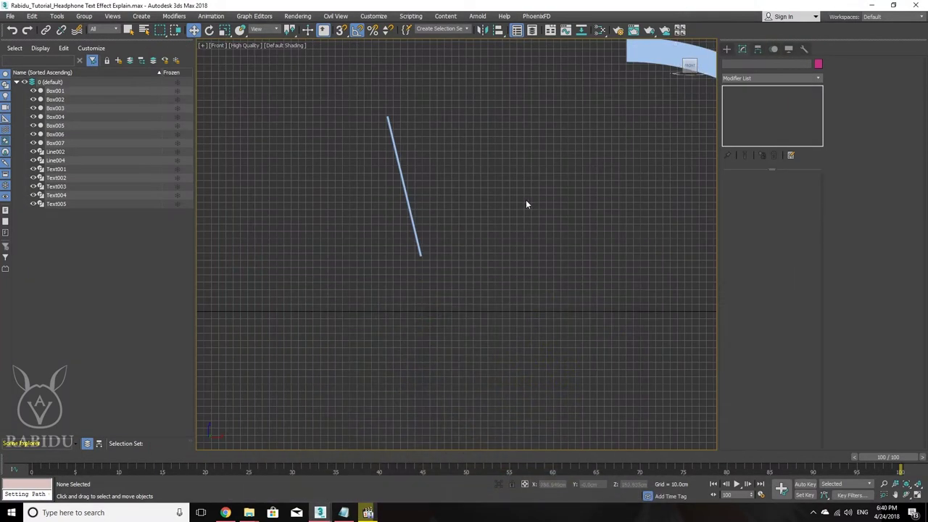
middle_click_drag(550, 220, 543, 210)
Select Line004, then check the Camera Explain scene's camera view and Select and Link.
left_click(498, 240)
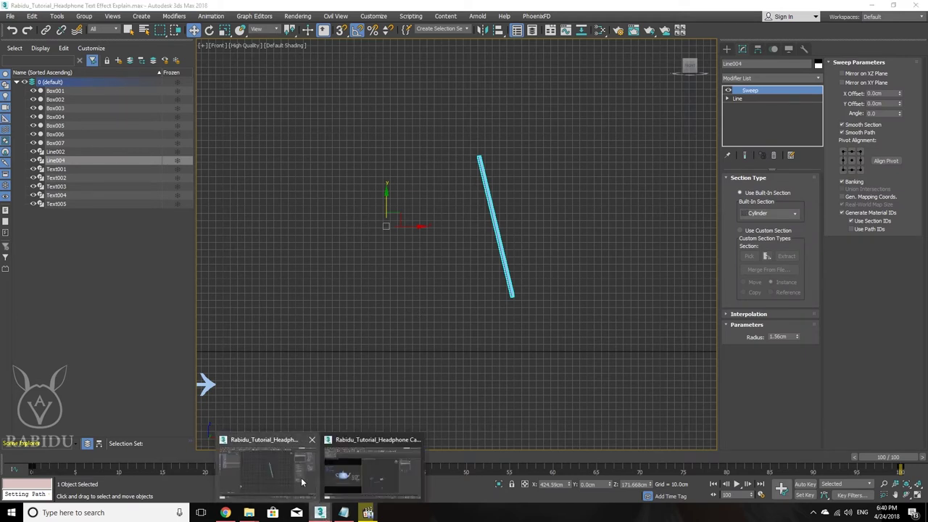
left_click(366, 476)
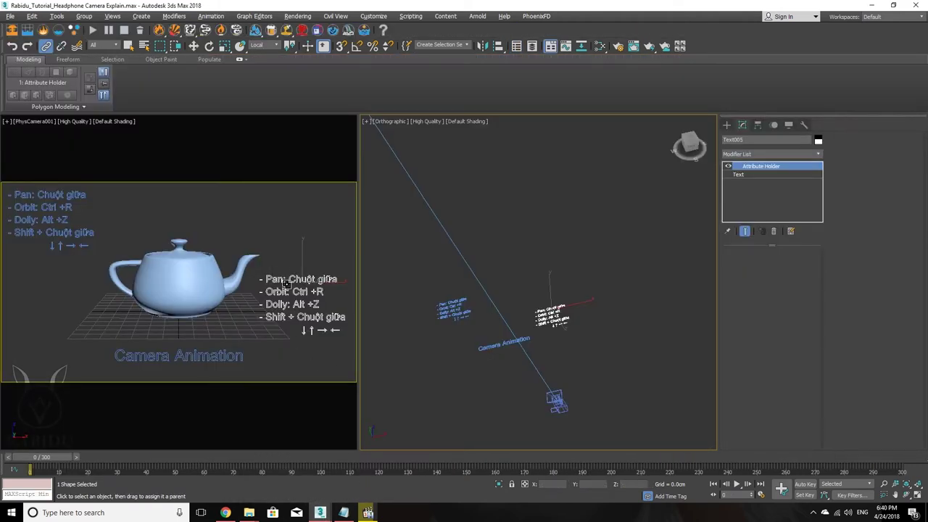
left_click(282, 287)
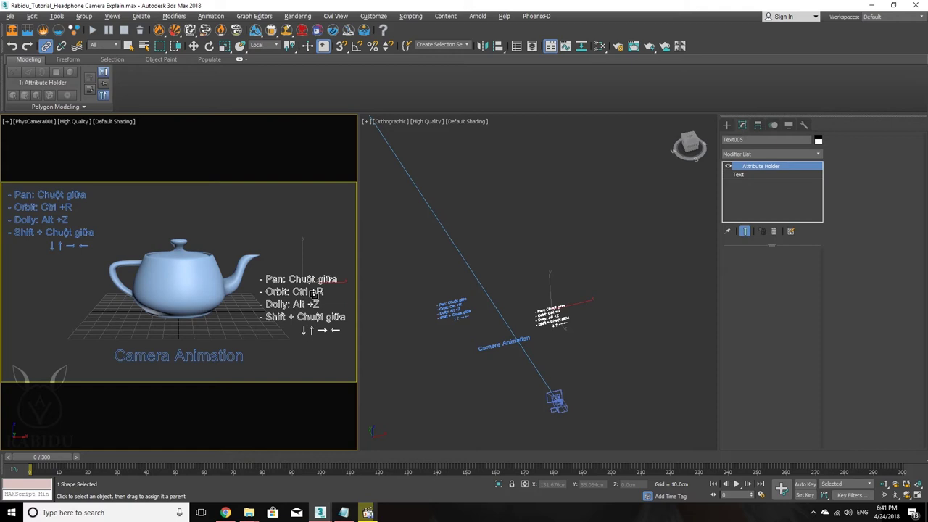
left_click(48, 46)
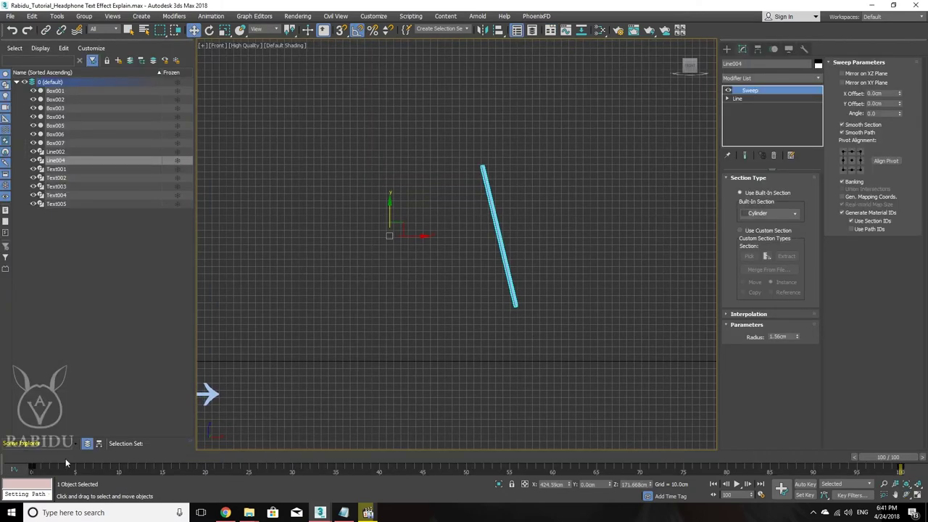
At frame 0, enter Line004's Line vertex mode and marquee-select the bottom-left end vertex.
left_click_drag(66, 458, 884, 457)
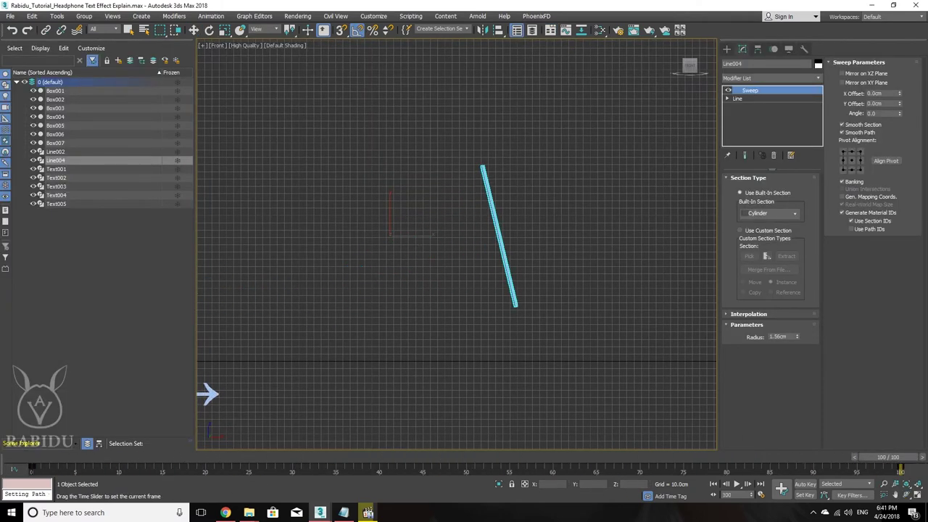
key("Home")
key("w")
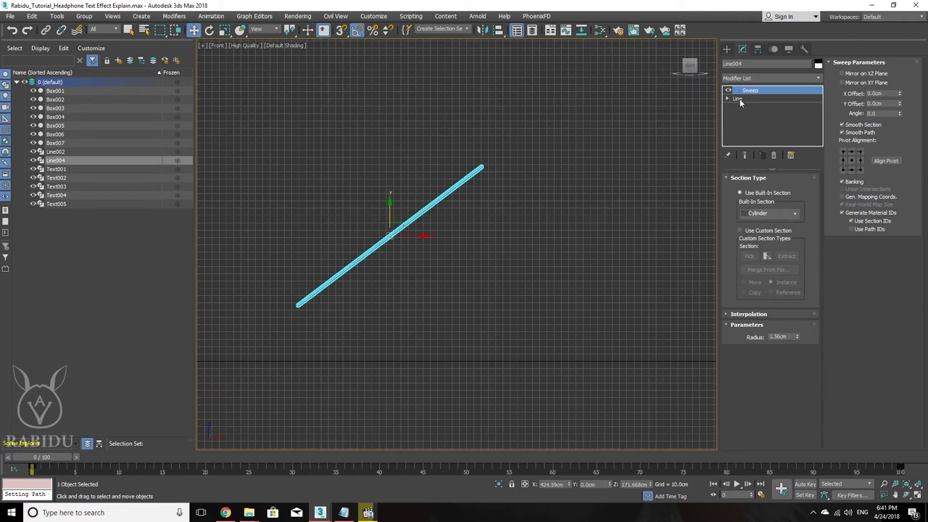
left_click(737, 99)
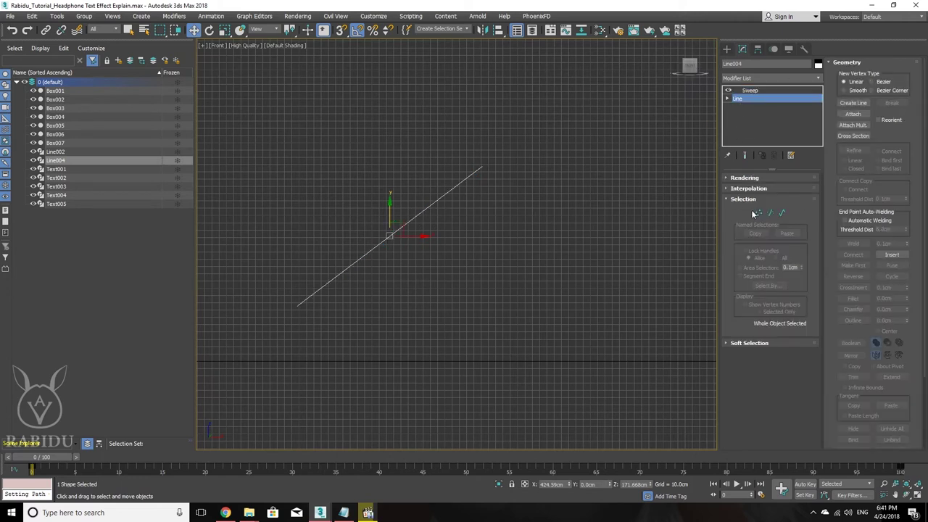
left_click(758, 211)
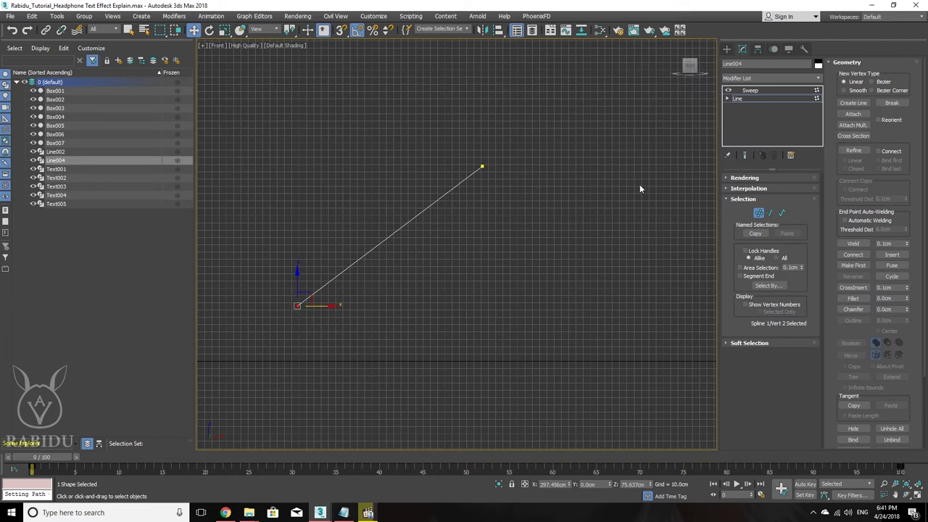
left_click(727, 49)
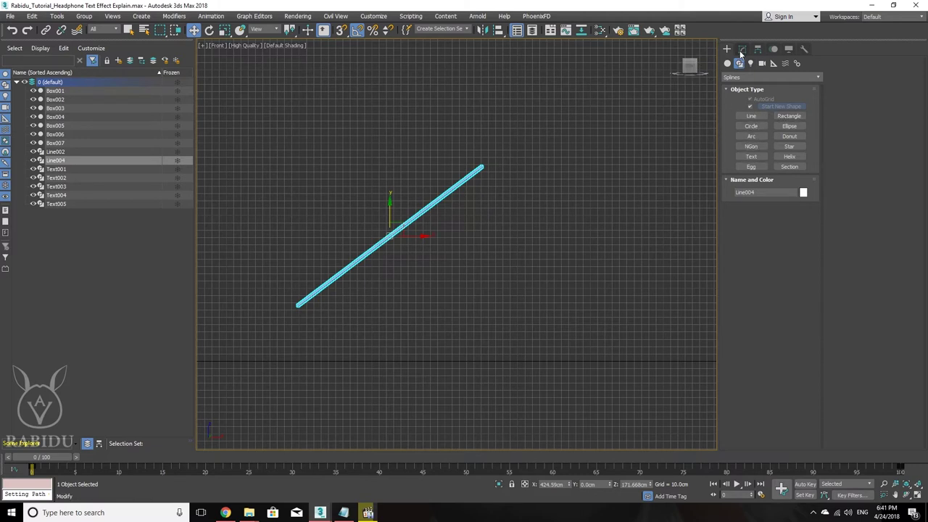
left_click(742, 49)
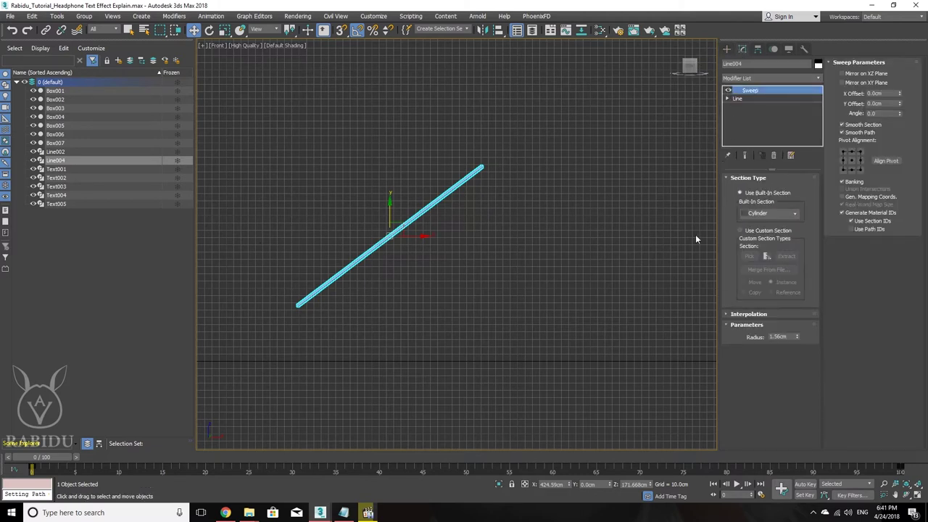
left_click(742, 99)
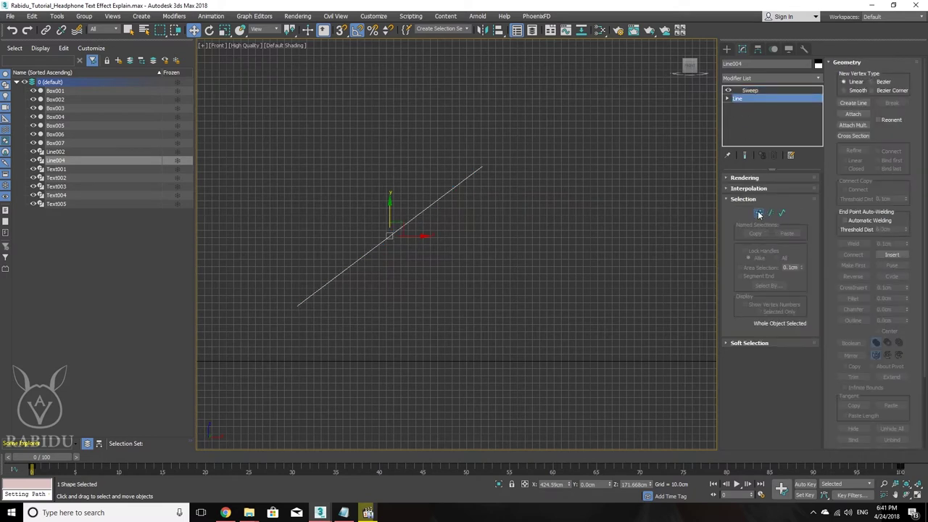
left_click(758, 213)
left_click(391, 389)
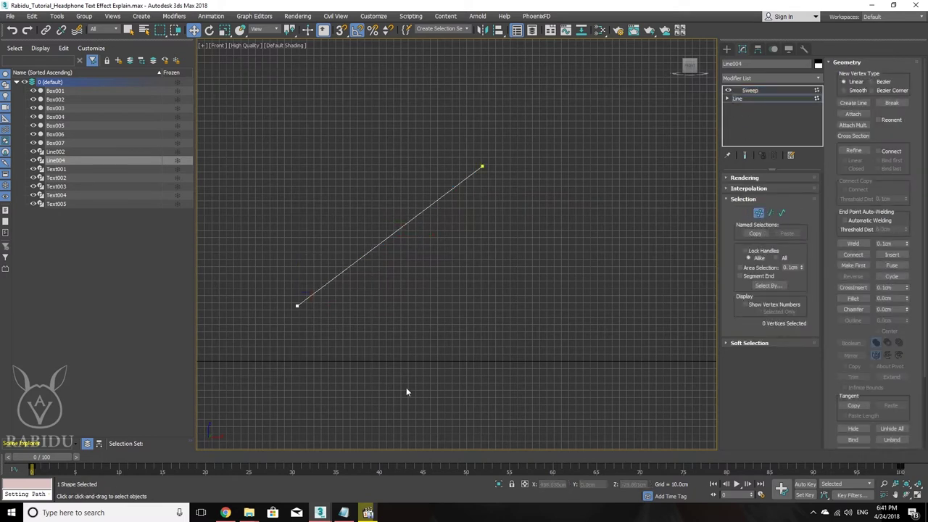
left_click_drag(174, 239, 198, 275)
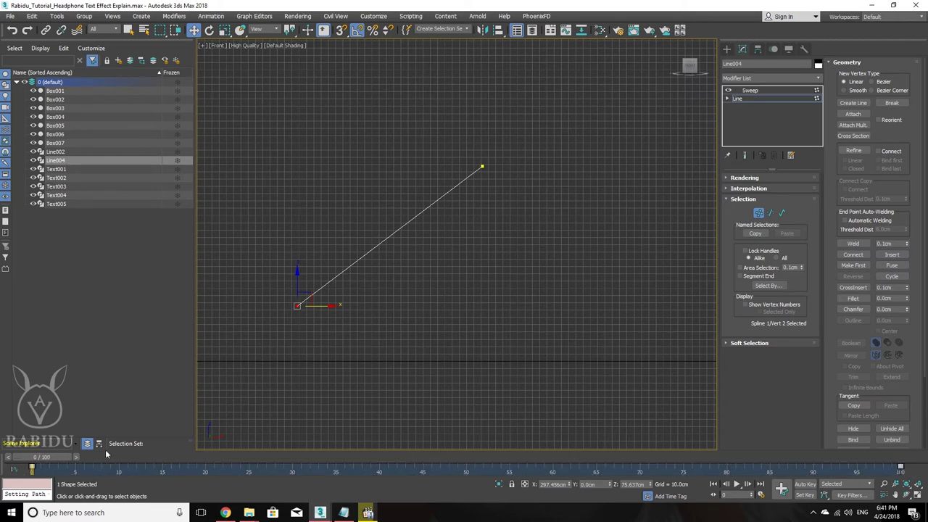
With Auto Key on, move the bottom vertex right at frame 100, then play back and rewind.
key("n")
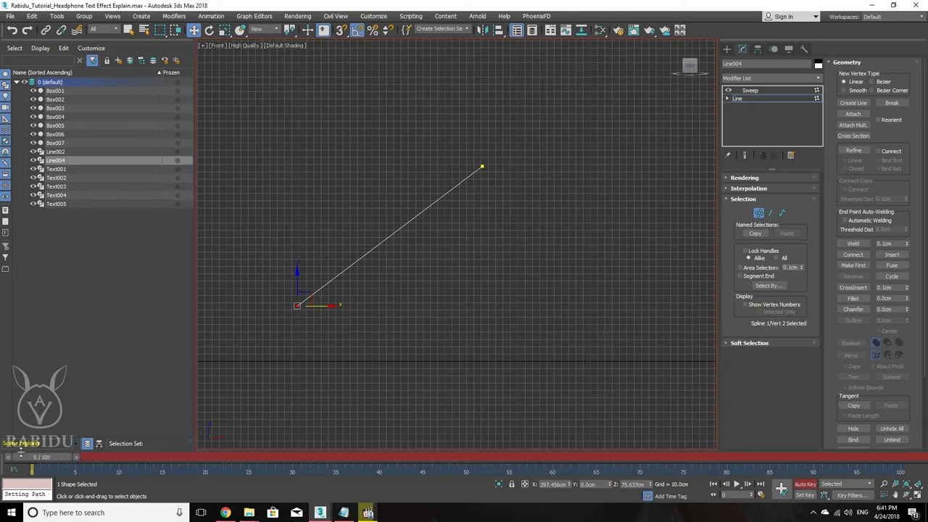
left_click_drag(42, 456, 888, 456)
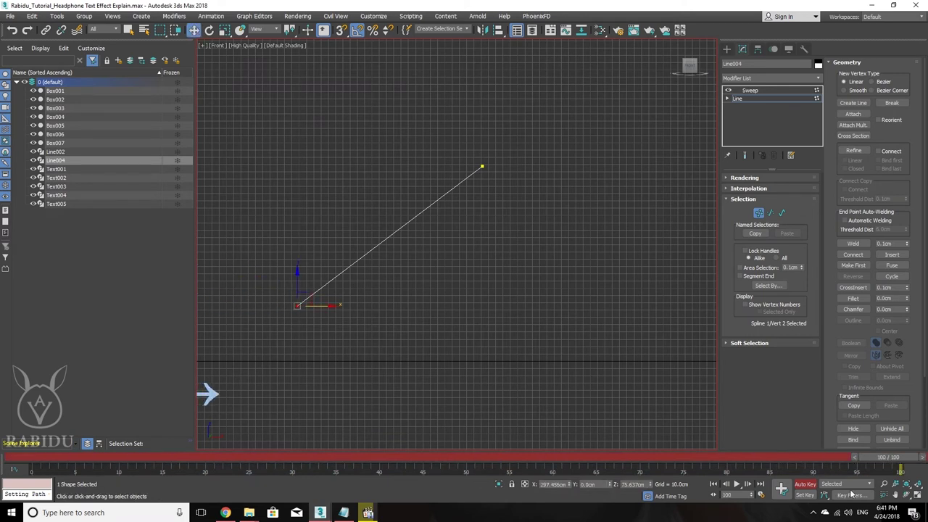
left_click_drag(306, 295, 567, 309)
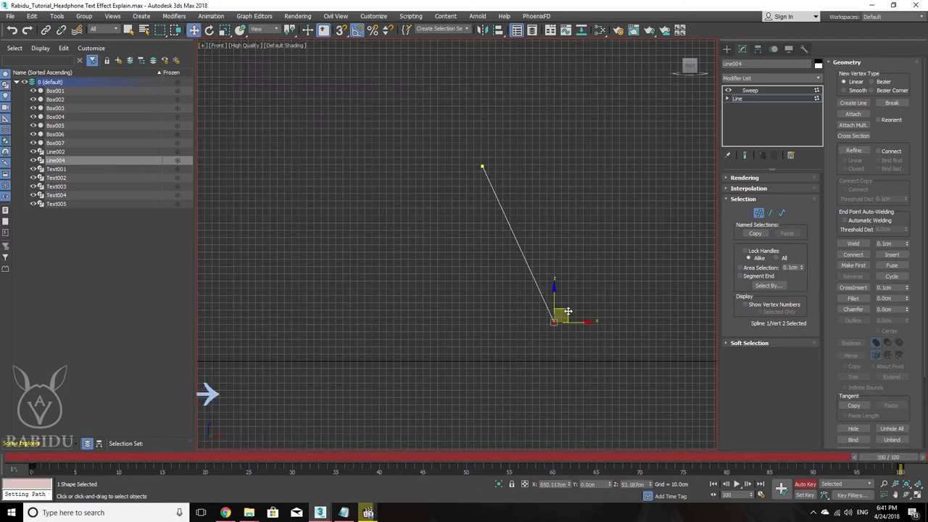
key("slash")
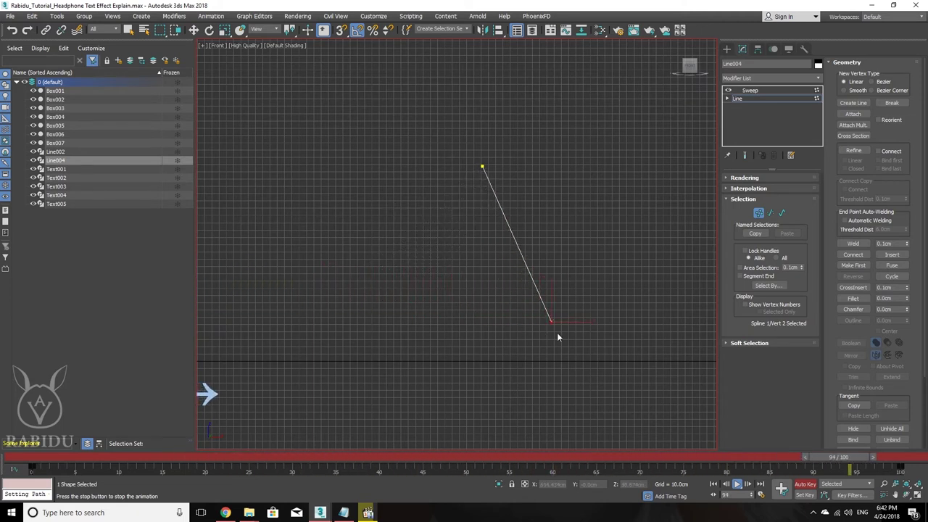
left_click_drag(93, 458, 6, 463)
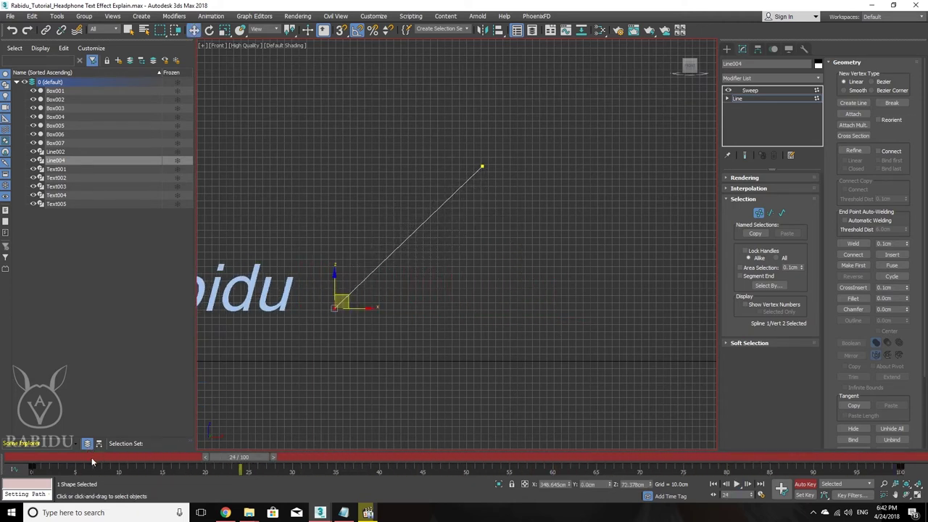
key("w")
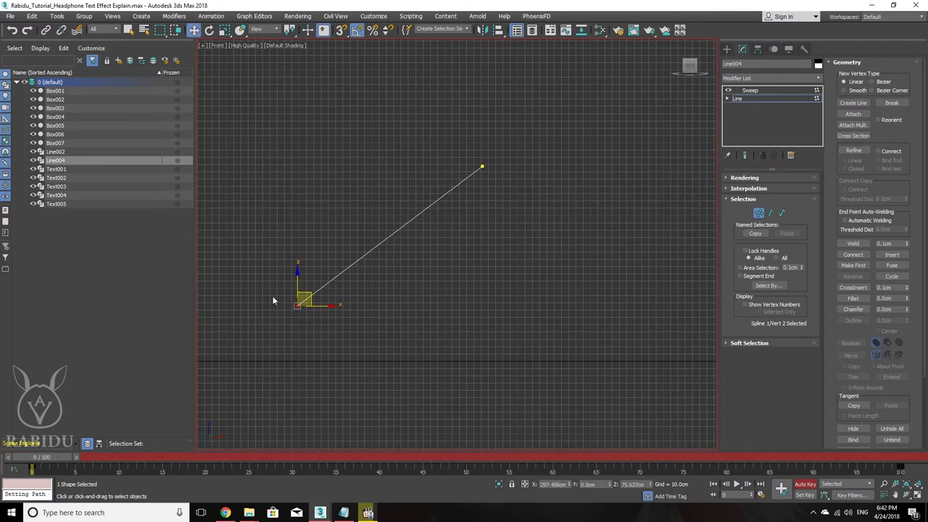
Open the Curve Editor for Line004 from the quad menu, docked where the Scene Explorer was.
right_click(355, 292)
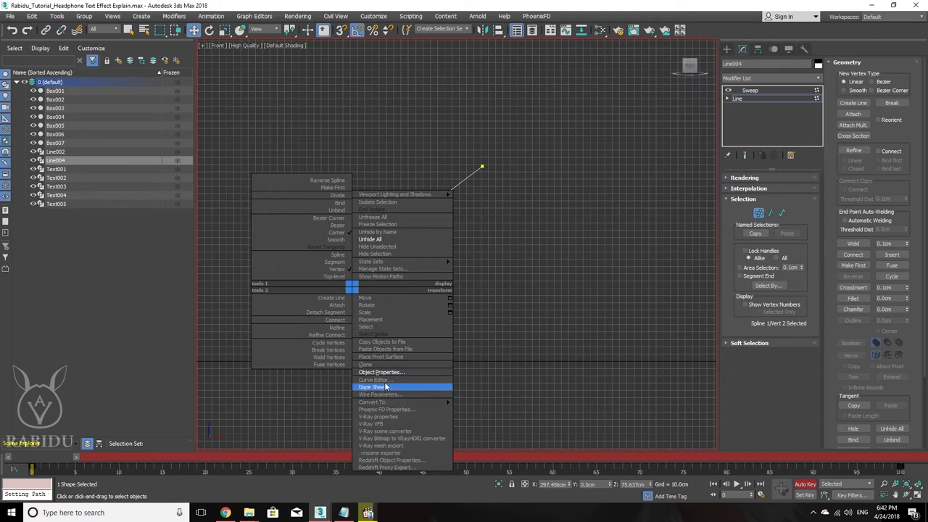
left_click(378, 381)
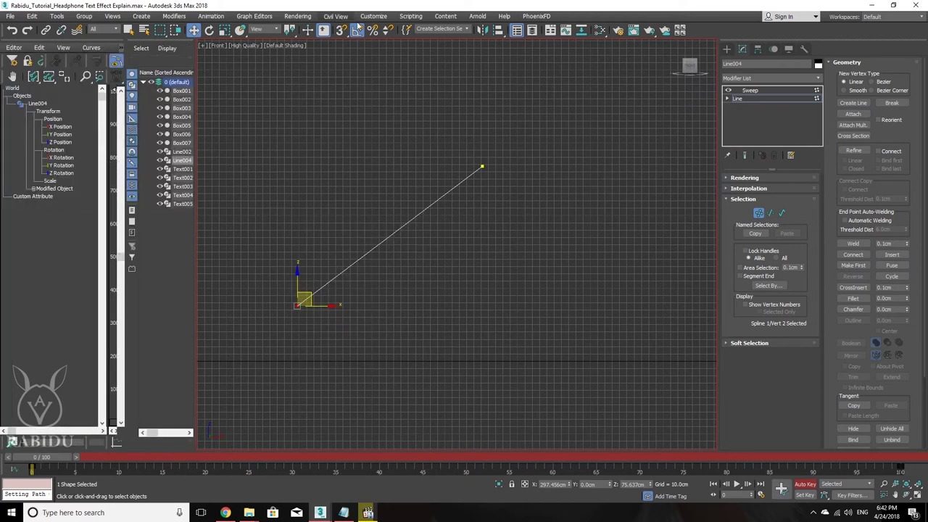
left_click(516, 32)
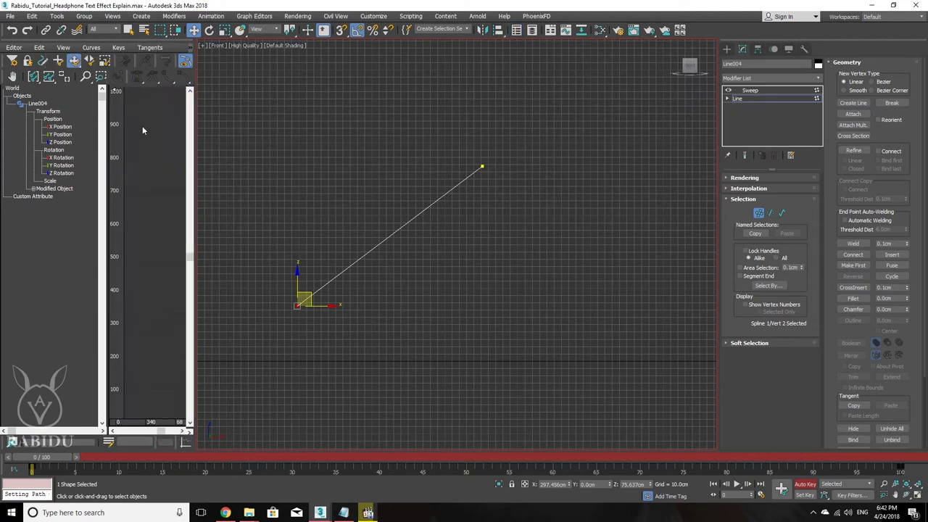
Widen the Curve Editor panel and reframe the cable in the Front view.
left_click_drag(194, 153, 443, 204)
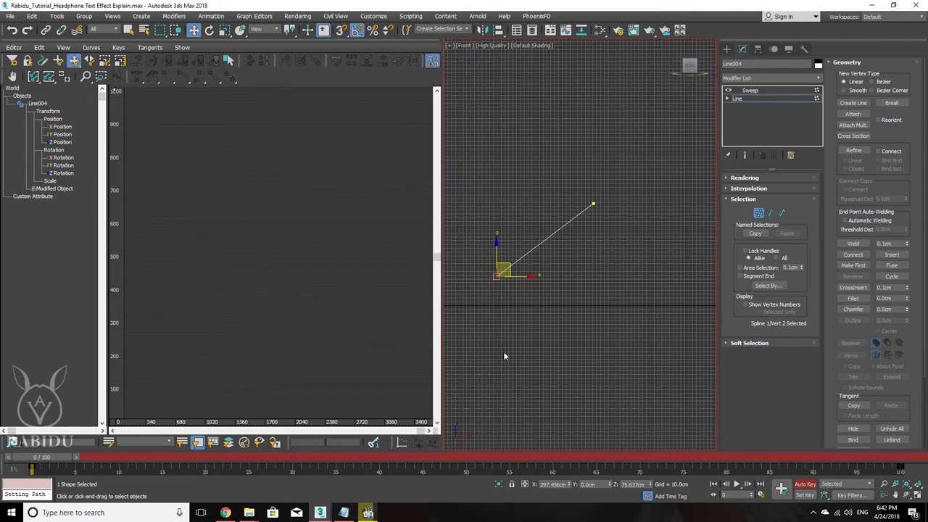
scroll(520, 308, "up", 4)
scroll(540, 289, "down", 2)
middle_click_drag(540, 290, 562, 299)
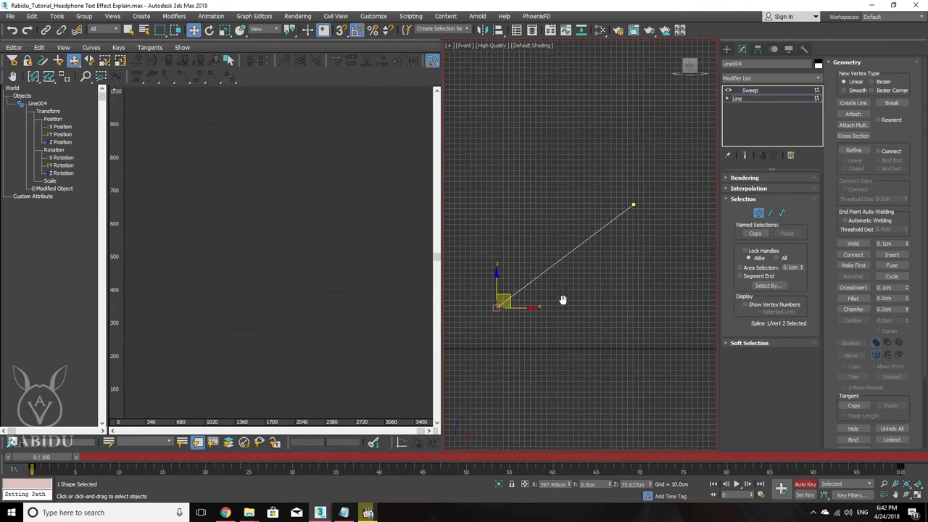
Expand Modified Object > Line > Master, select Spline 1 : Vertex 2, and pan the graph to frame 0.
left_click(33, 189)
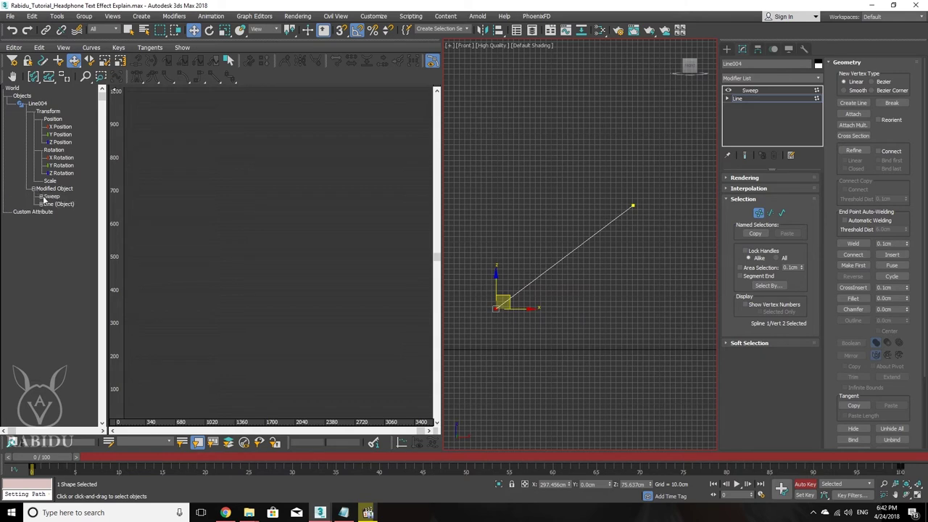
left_click(41, 205)
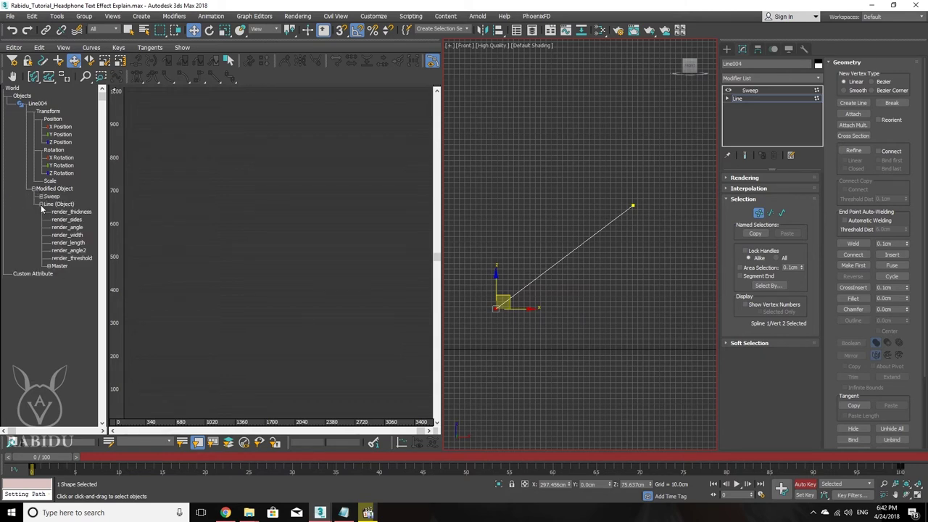
left_click(49, 266)
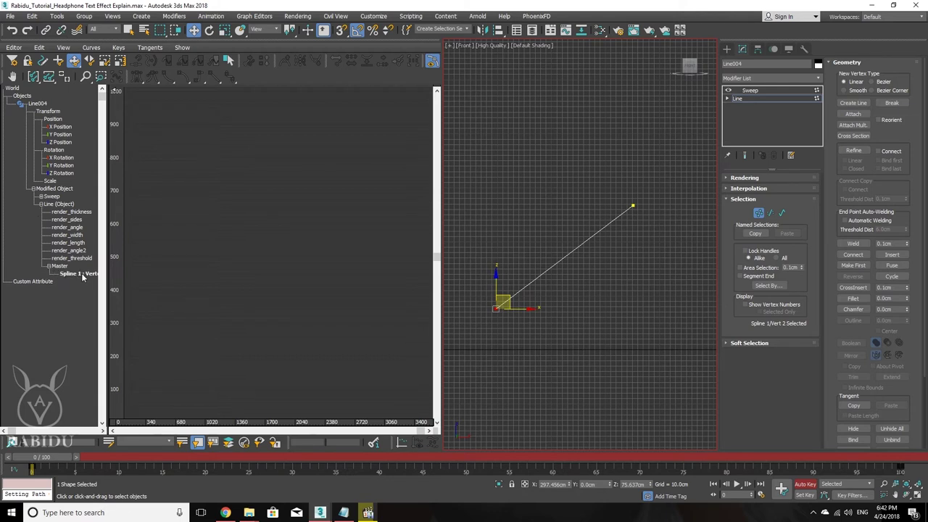
left_click(82, 274)
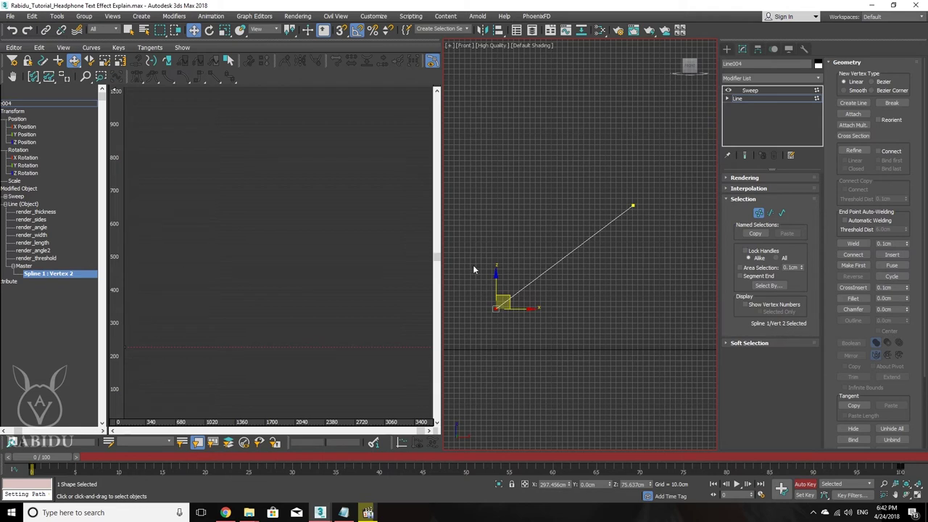
mouse_move(368, 300)
middle_mouse_down()
mouse_move(306, 182)
mouse_move(278, 164)
mouse_move(263, 413)
mouse_move(321, 184)
mouse_move(222, 228)
mouse_move(255, 190)
middle_mouse_up()
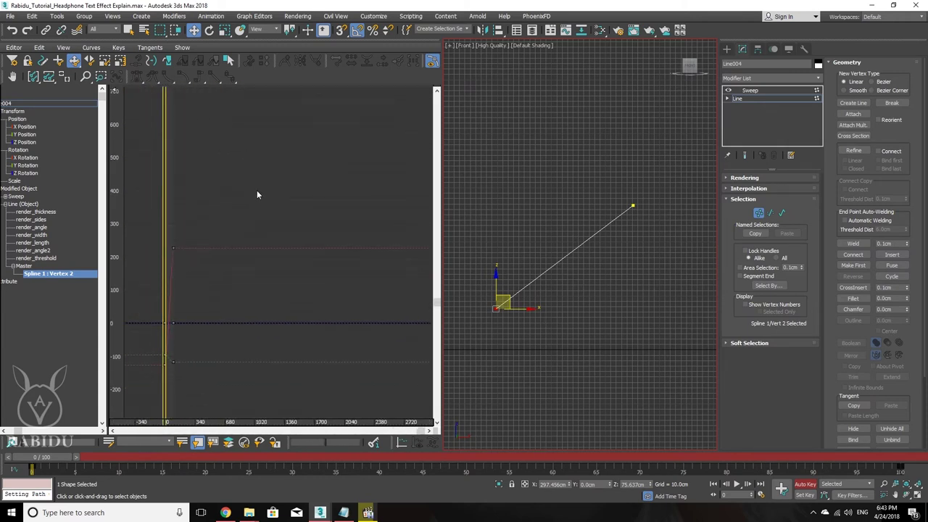
mouse_move(331, 162)
middle_mouse_down()
mouse_move(261, 323)
mouse_move(276, 348)
middle_mouse_up()
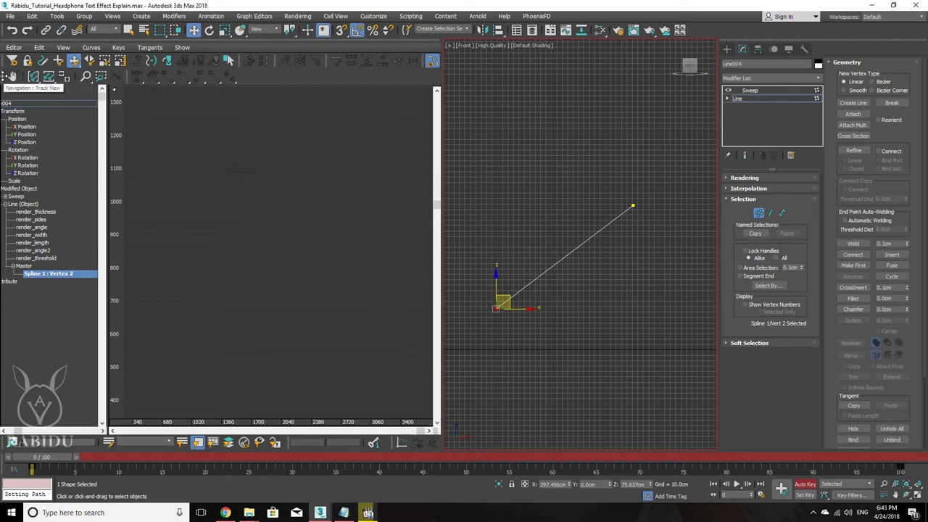
Fit Vertex 2's curves in the graph, with the red curve rising from about -130 to 225.
right_click(379, 81)
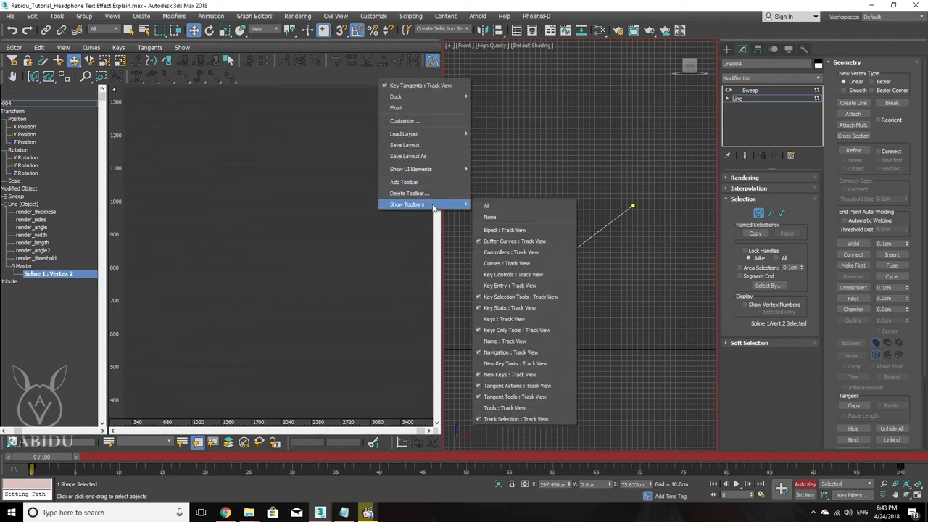
mouse_move(408, 204)
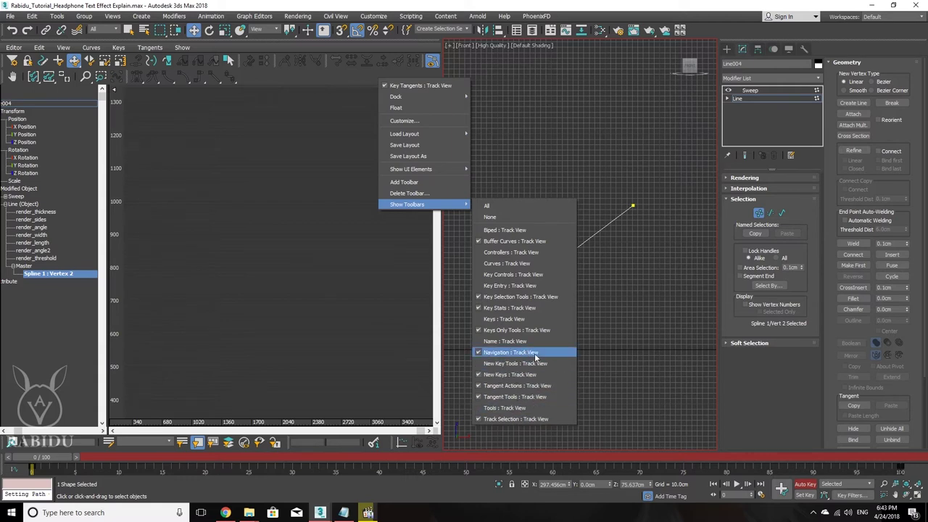
key("Escape")
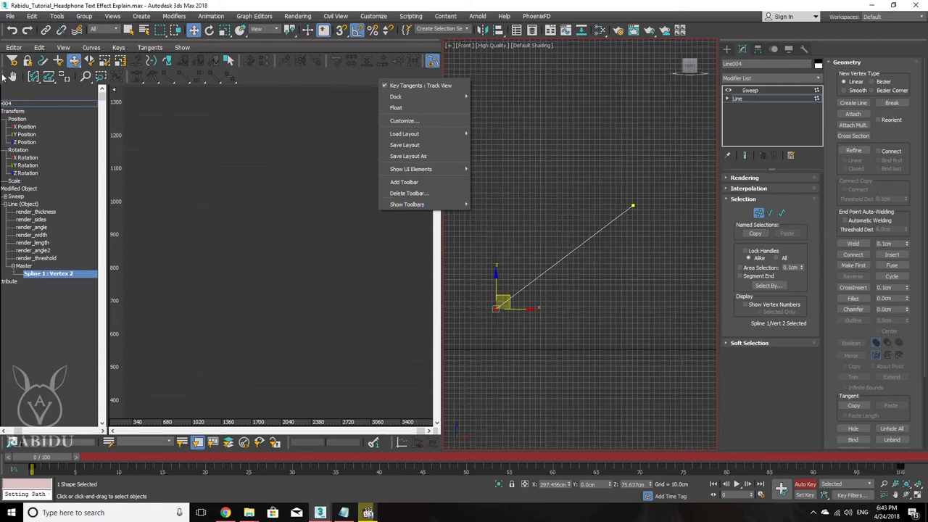
key("Escape")
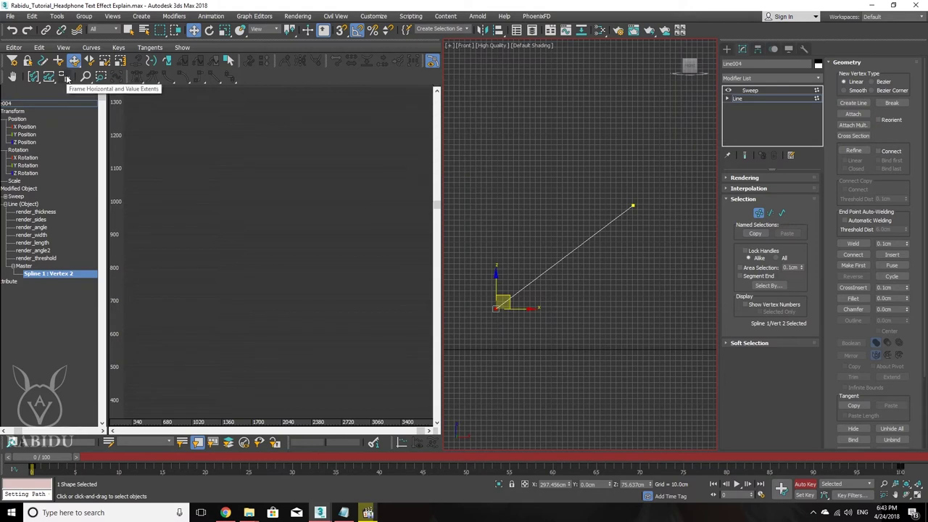
left_click(66, 76)
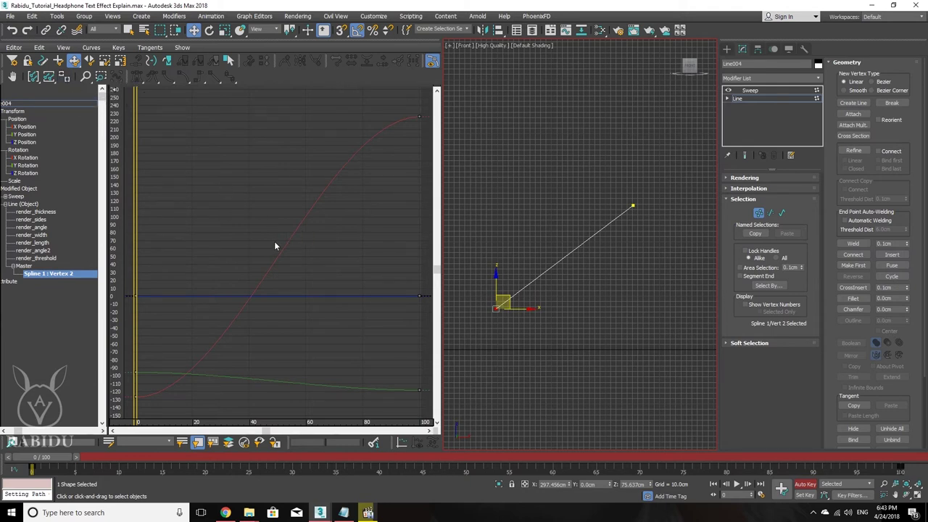
mouse_move(278, 230)
middle_mouse_down()
mouse_move(319, 210)
mouse_move(306, 259)
mouse_move(341, 249)
mouse_move(292, 249)
mouse_move(303, 260)
mouse_move(304, 242)
mouse_move(290, 248)
mouse_move(293, 239)
middle_mouse_up()
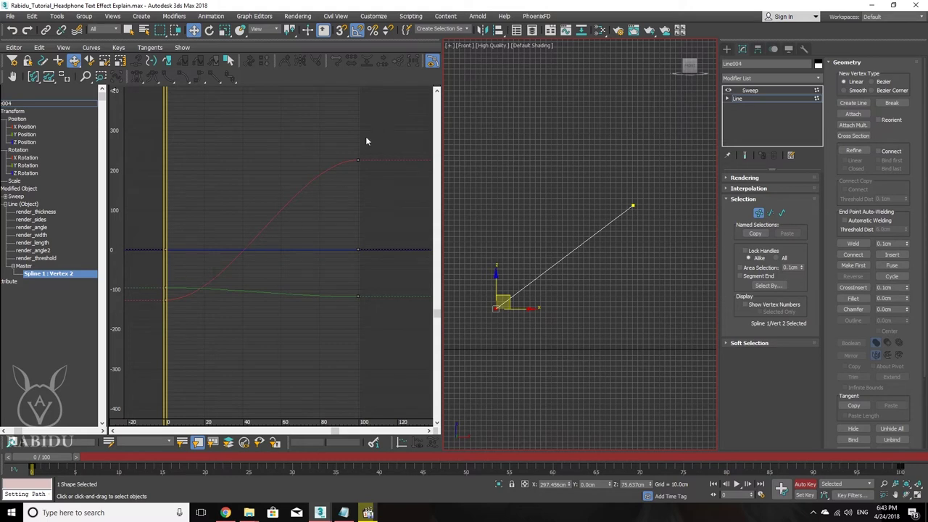
At frame 100, lower the red curve's frame-100 key to about 104.
left_click(357, 160)
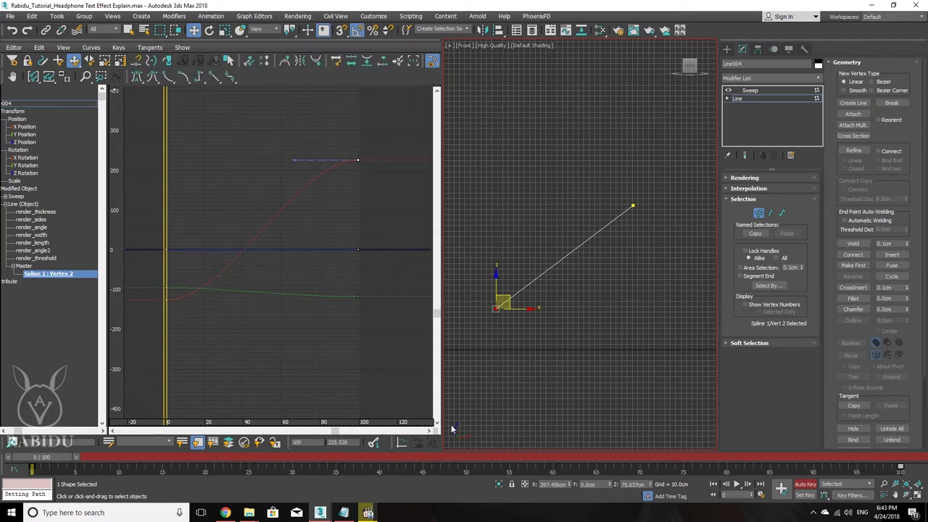
left_click_drag(533, 458, 899, 457)
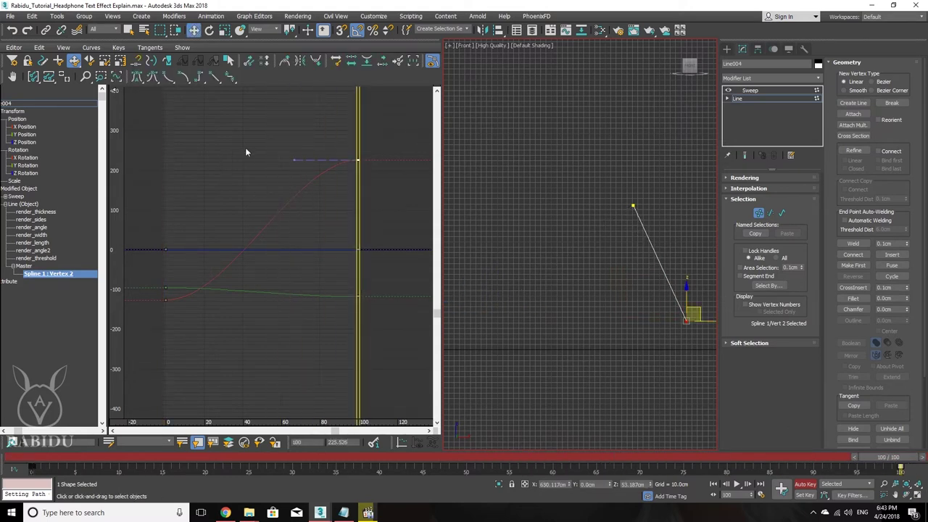
left_click_drag(358, 160, 361, 212)
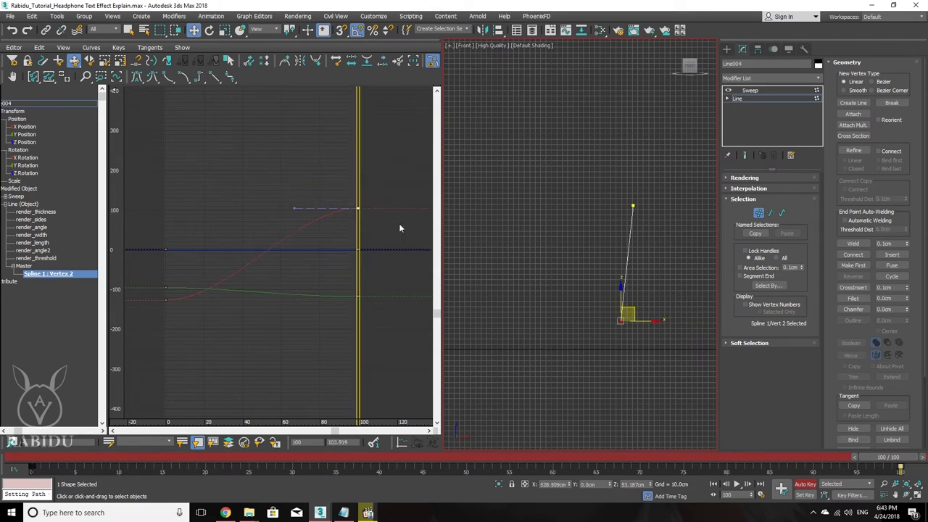
Show Line004's motion path from the Motion panel and stop playback.
left_click(773, 51)
left_click(798, 101)
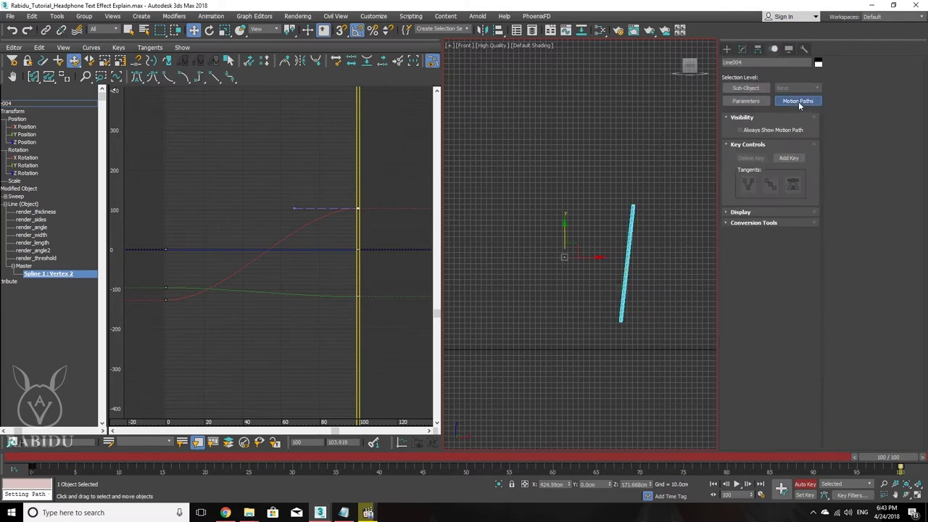
scroll(600, 232, "up", 4)
scroll(585, 248, "down", 1)
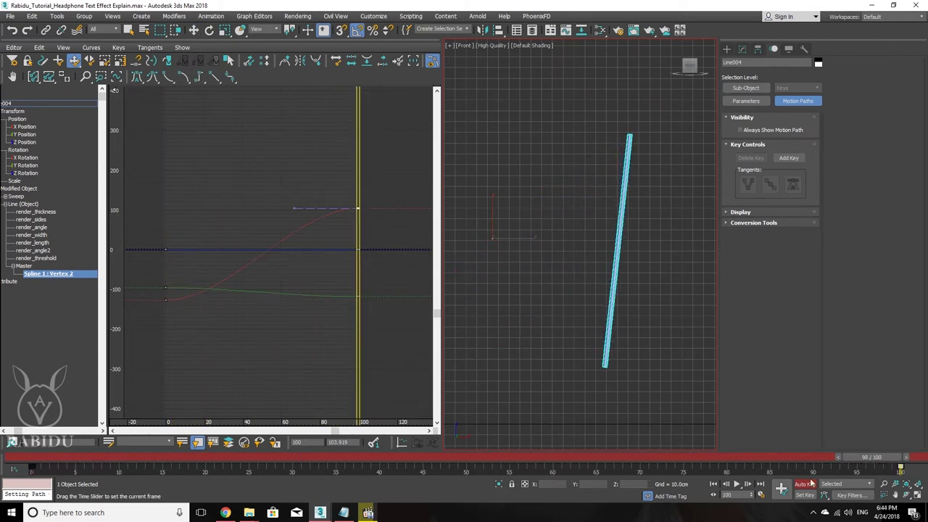
key("/")
scroll(555, 253, "up", 2)
scroll(638, 235, "down", 4)
middle_click_drag(634, 240, 587, 263)
scroll(580, 261, "up", 2)
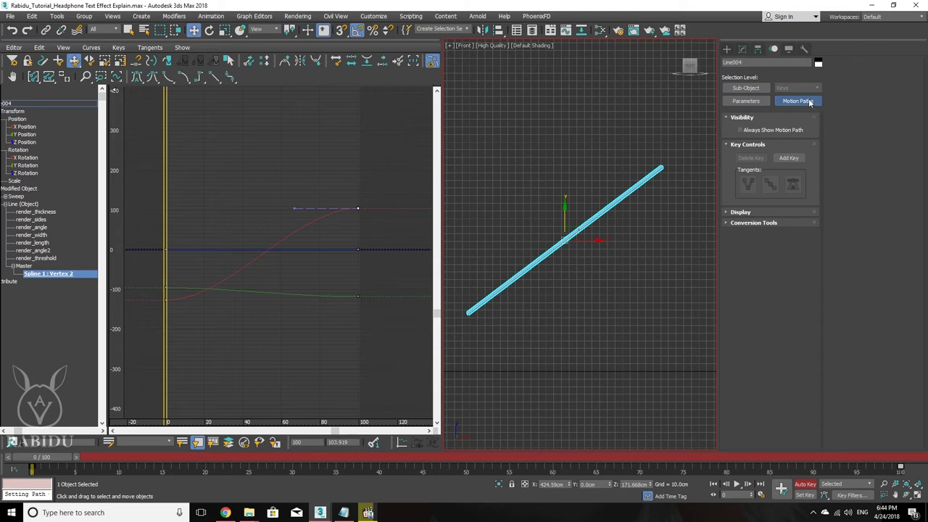
Return to the Sweep modifier, select the blue and green frame-100 keys, and widen the viewport.
left_click(742, 48)
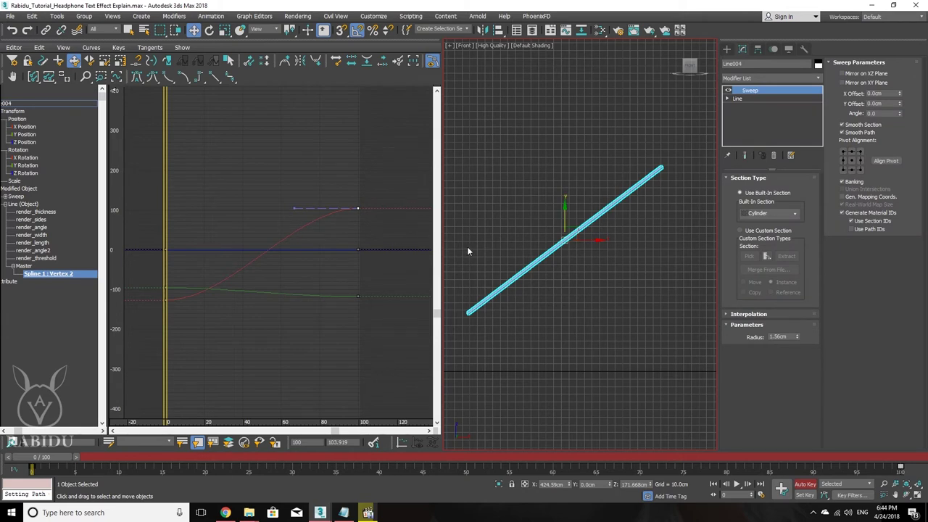
left_click_drag(392, 178, 332, 328)
scroll(498, 265, "down", 2)
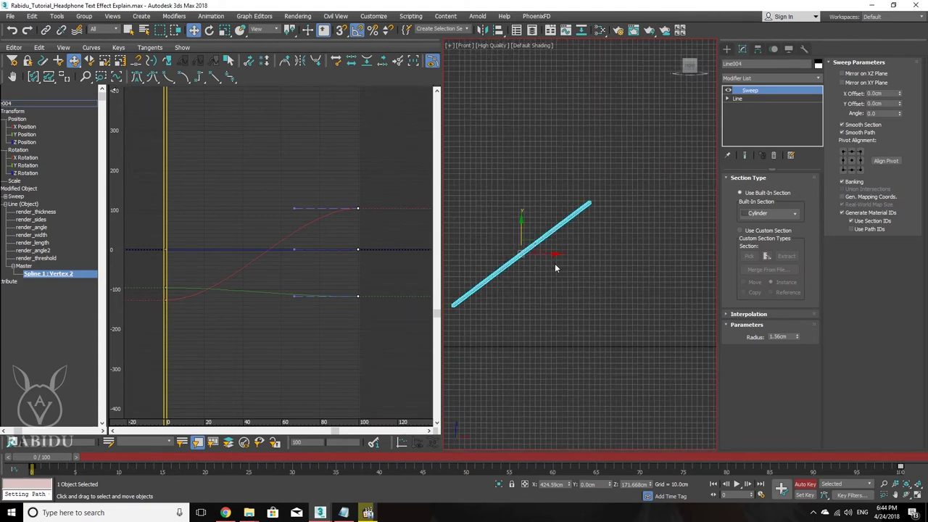
scroll(464, 182, "down", 2)
left_click_drag(440, 182, 293, 183)
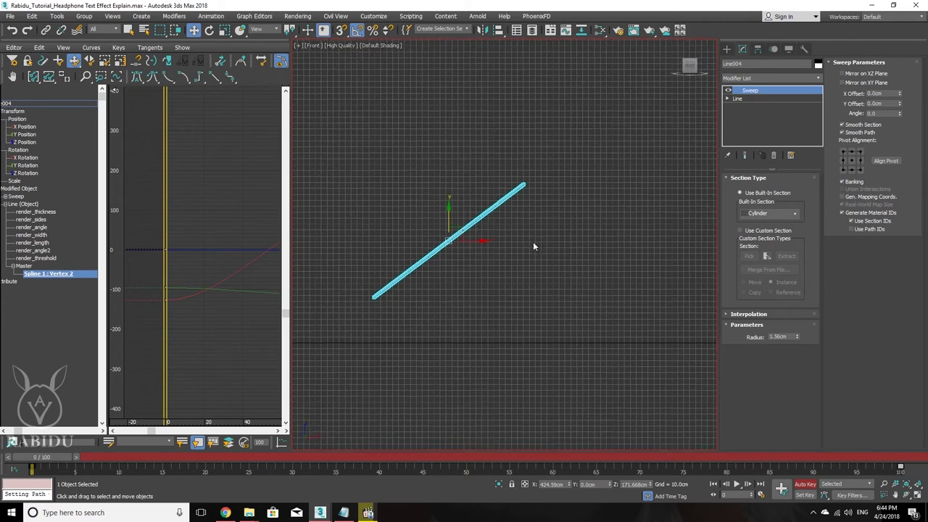
Pan the Front view to show the Overlap text and play the Headphone.mov reference video.
scroll(546, 251, "down", 3)
right_click(432, 269)
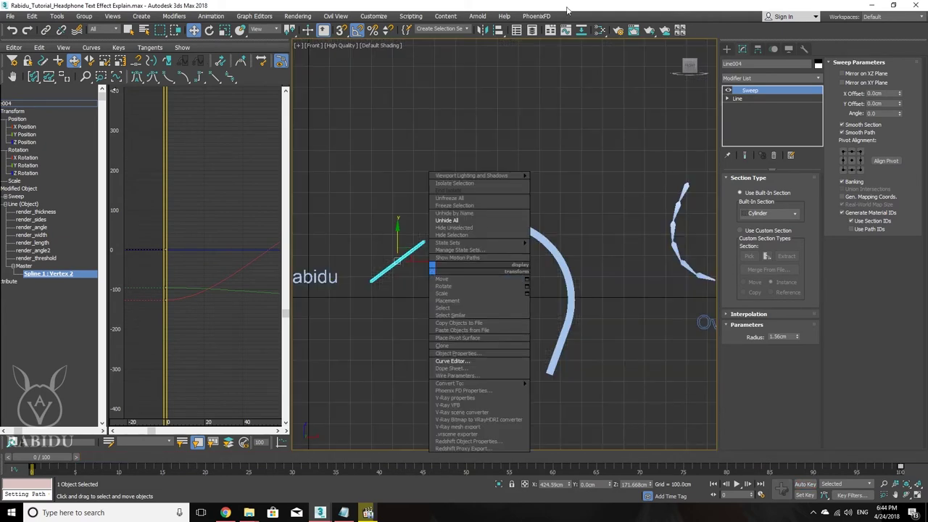
left_click(546, 290)
middle_click_drag(547, 290, 472, 245)
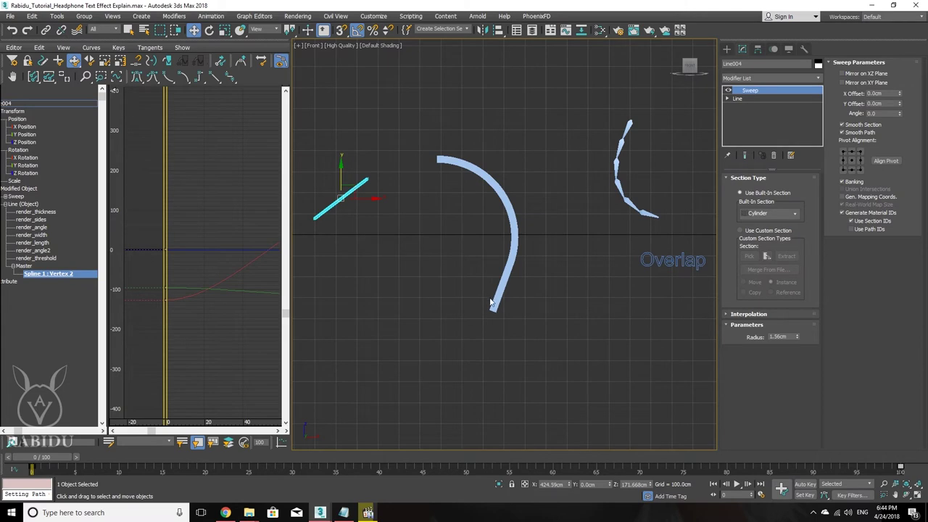
left_click(368, 512)
left_click(556, 263)
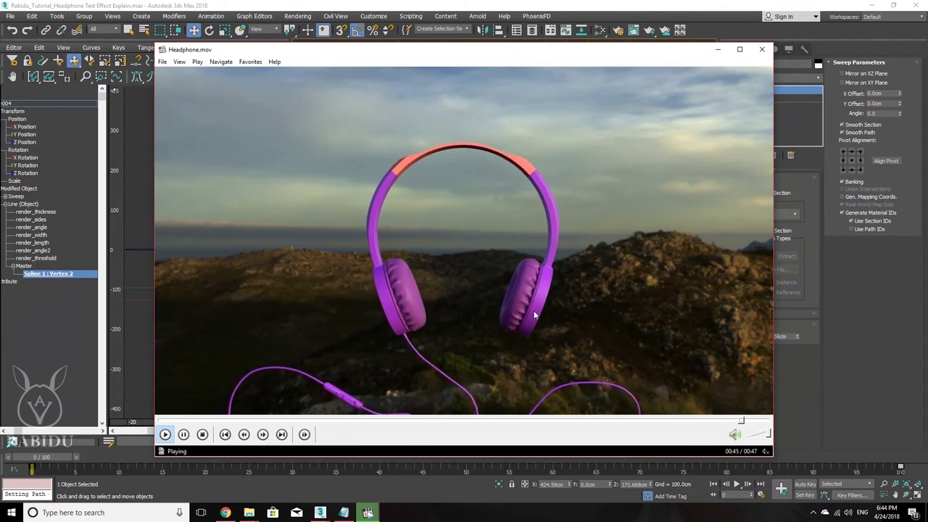
Pause Headphone.mov at 00:45, minimize QuickTime Player, and select the Box001 bent arc.
key("space")
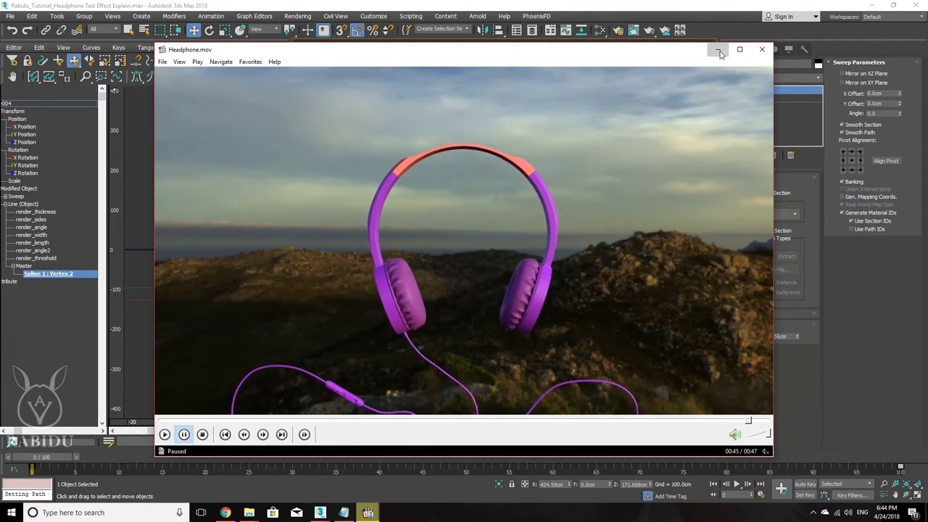
left_click(718, 49)
left_click_drag(453, 249, 467, 273)
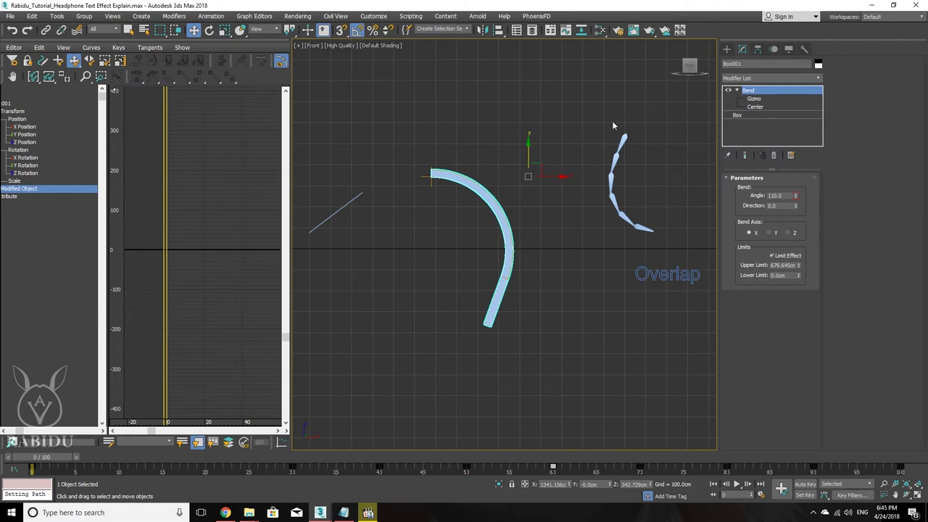
Scrub frames 0–100 to review Box001's animated Bend angle, ending at 110° at frame 100.
middle_click_drag(506, 218, 495, 204)
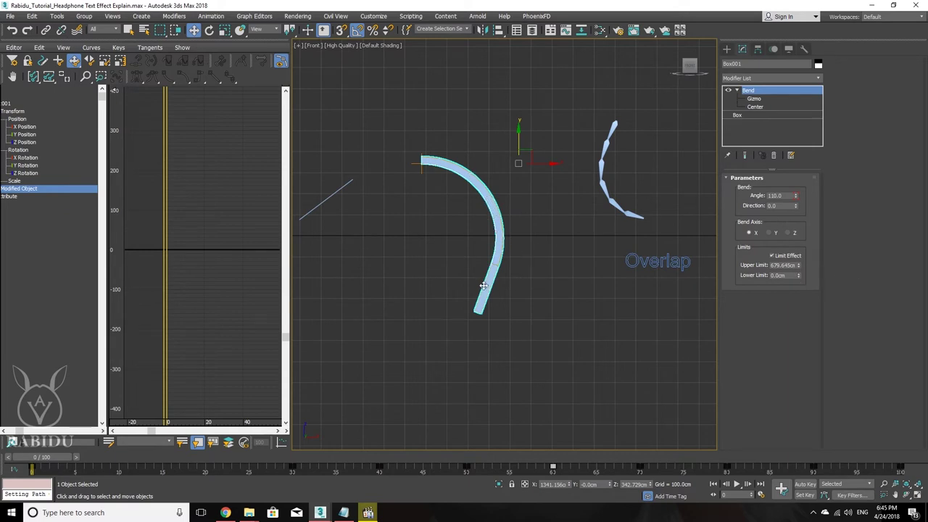
left_click_drag(74, 458, 239, 457)
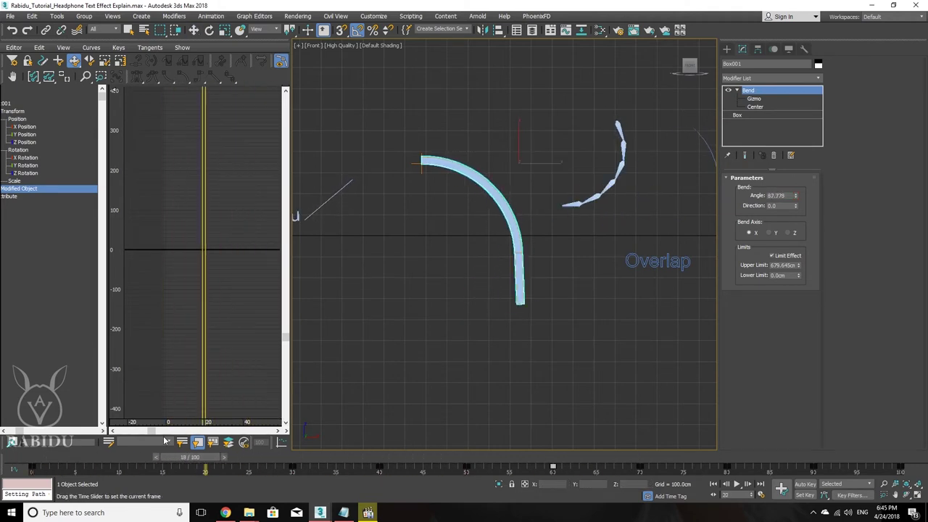
left_click(135, 418)
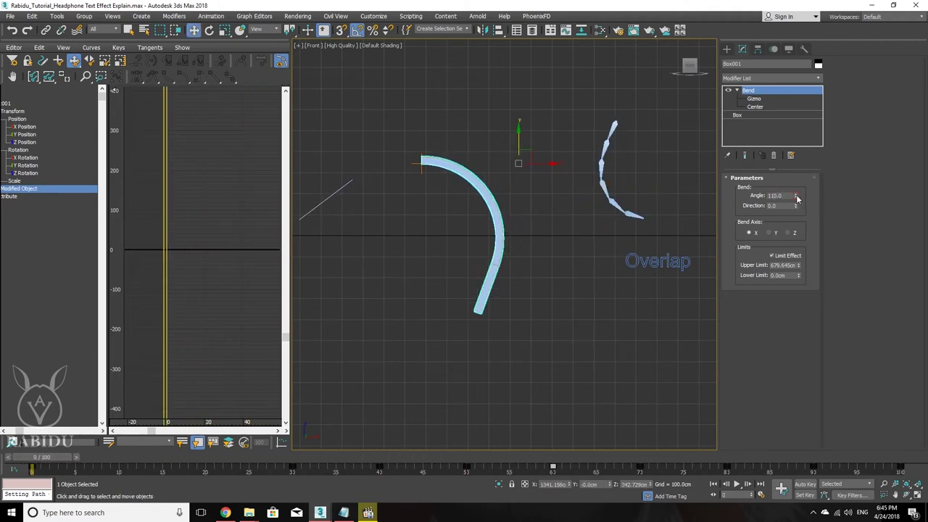
mouse_move(34, 464)
left_mouse_down()
mouse_move(268, 465)
mouse_move(2, 467)
mouse_move(231, 465)
left_mouse_up()
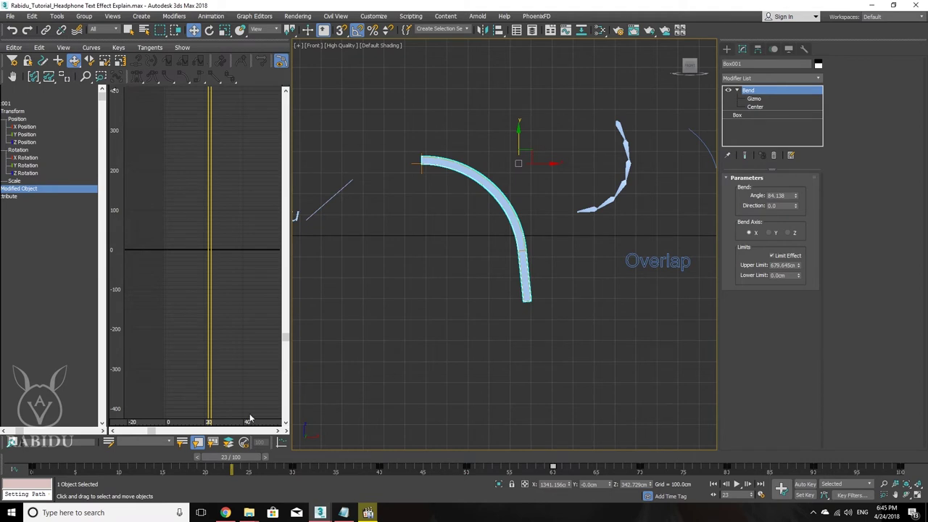
mouse_move(58, 463)
left_mouse_down()
mouse_move(7, 464)
mouse_move(622, 472)
left_mouse_up()
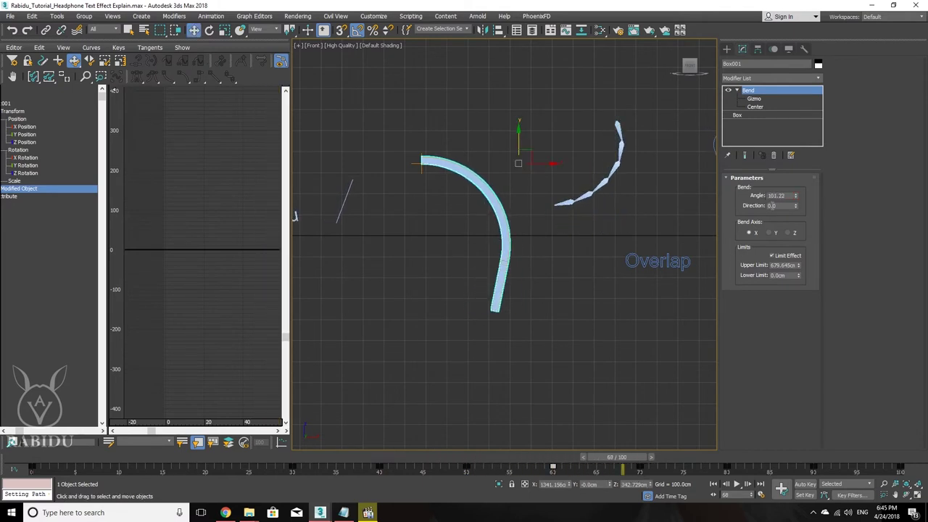
left_click_drag(376, 456, 4, 443)
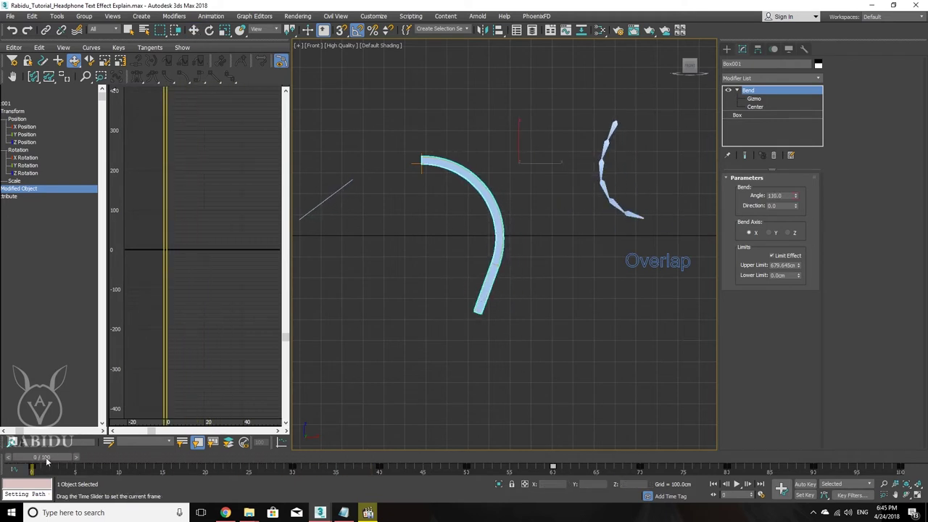
left_click_drag(288, 466, 296, 471)
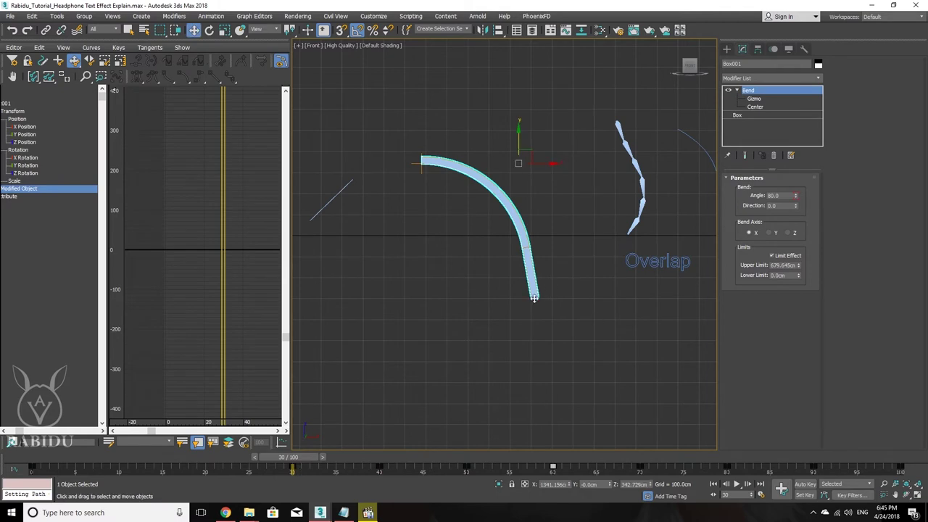
left_click_drag(303, 453, 390, 466)
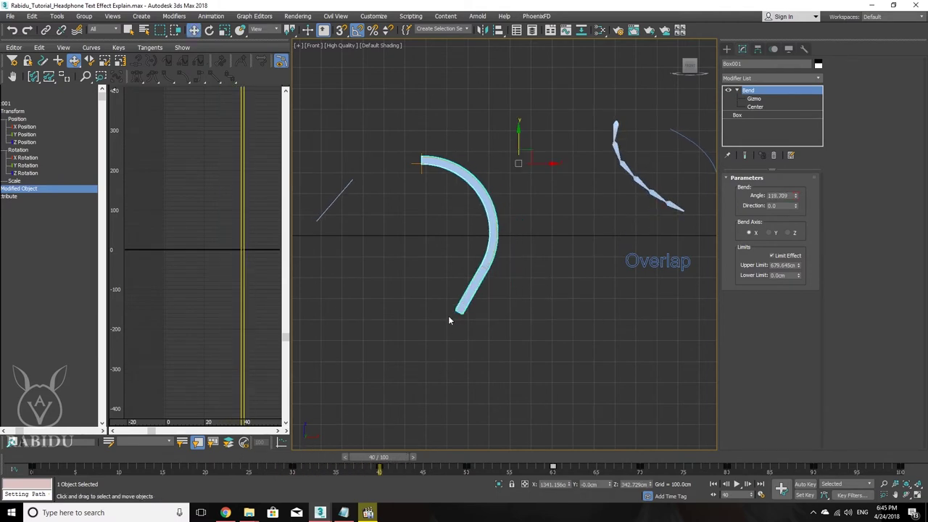
left_click_drag(397, 464, 580, 466)
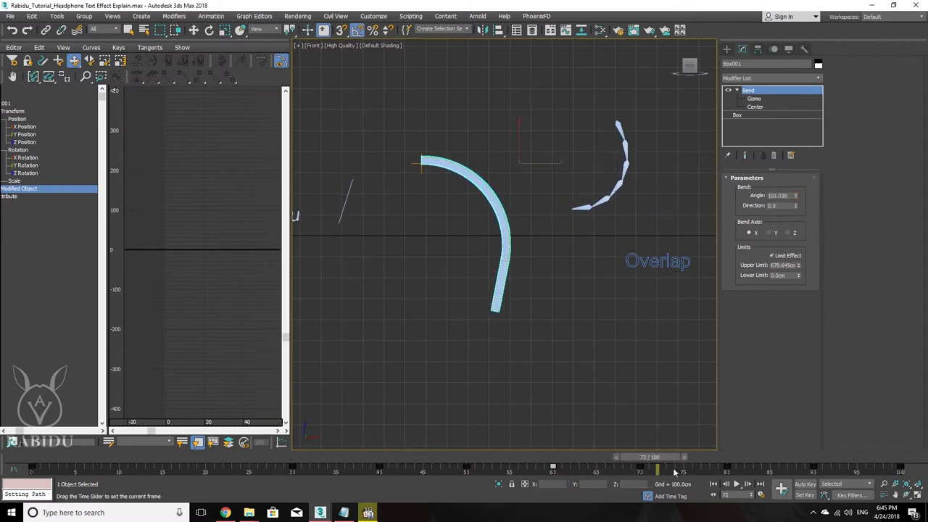
left_click_drag(579, 466, 917, 493)
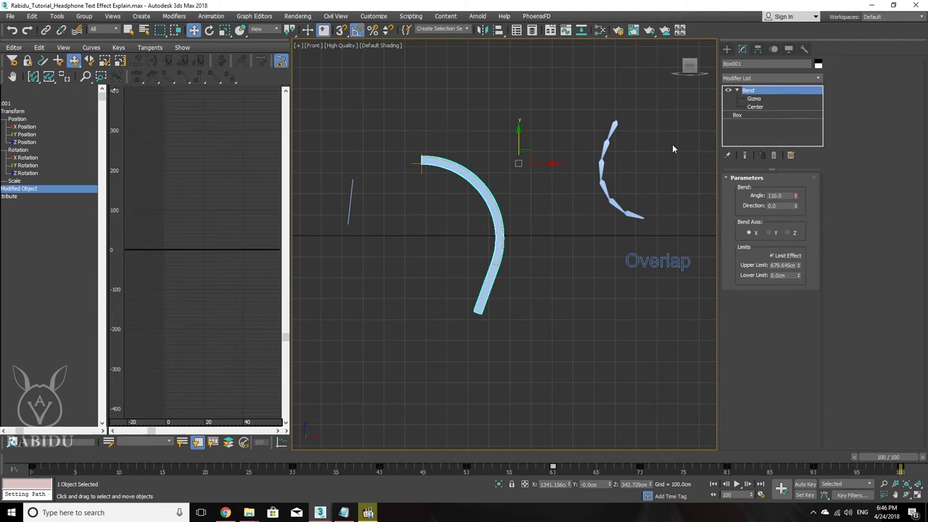
Hide the Front view grid and frame the chain, swept cable and Overlap text, leaving nothing selected.
middle_click_drag(559, 207, 380, 250)
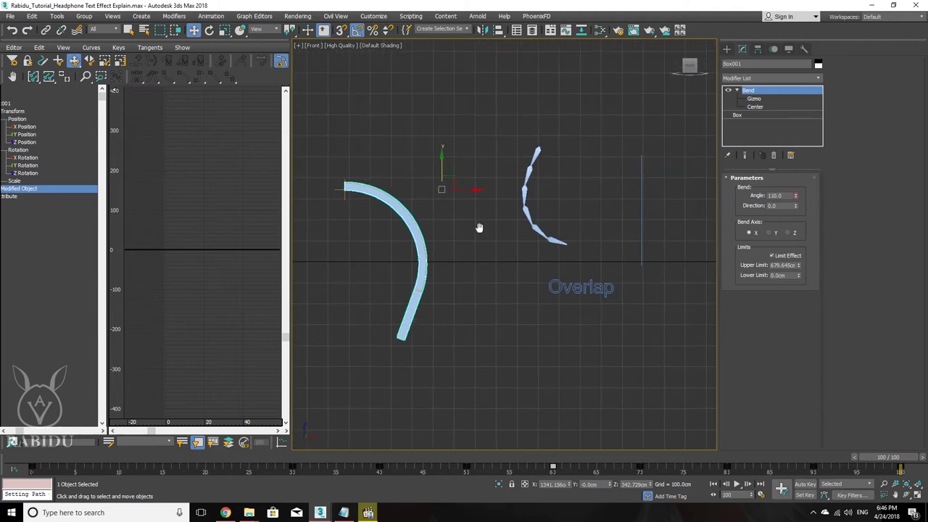
scroll(380, 250, "down", 2)
scroll(381, 250, "up", 3)
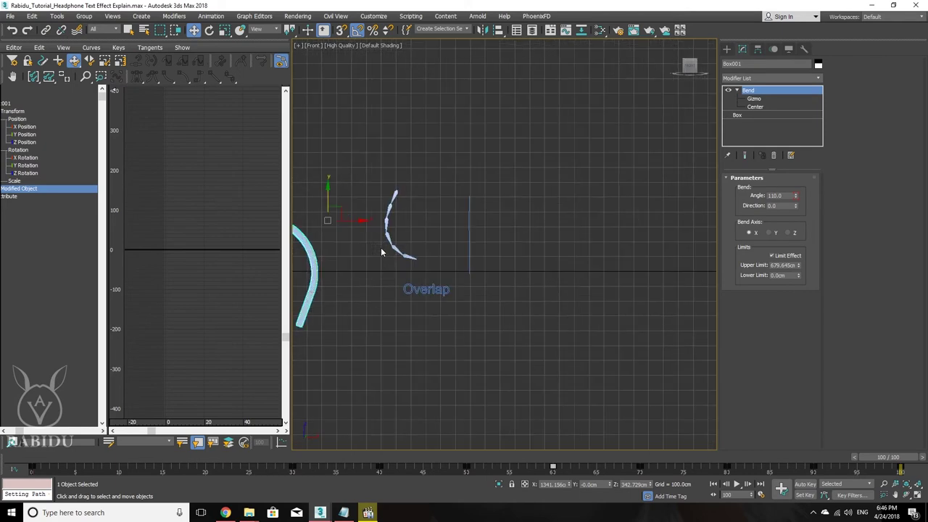
scroll(386, 250, "up", 1)
middle_click_drag(433, 245, 418, 269)
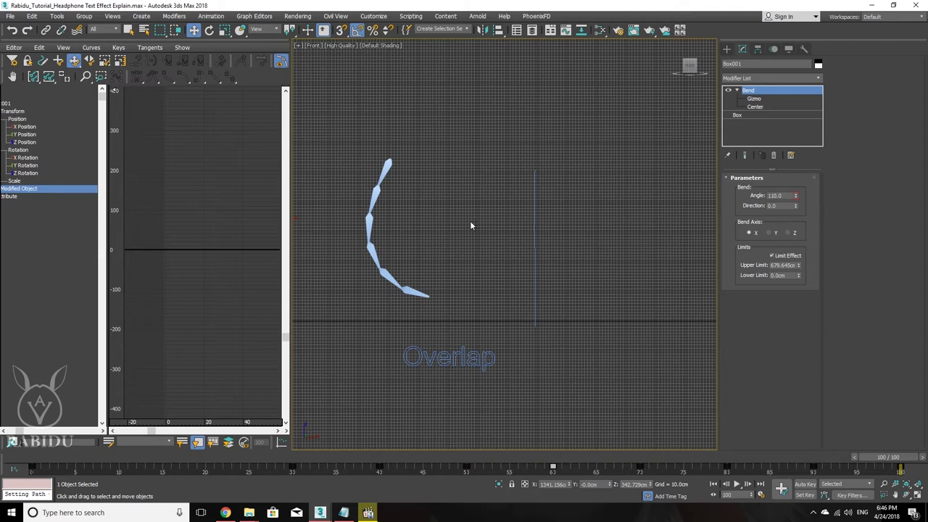
key("g")
key("g")
key("g")
mouse_move(456, 213)
middle_mouse_down()
mouse_move(474, 228)
mouse_move(414, 184)
middle_mouse_up()
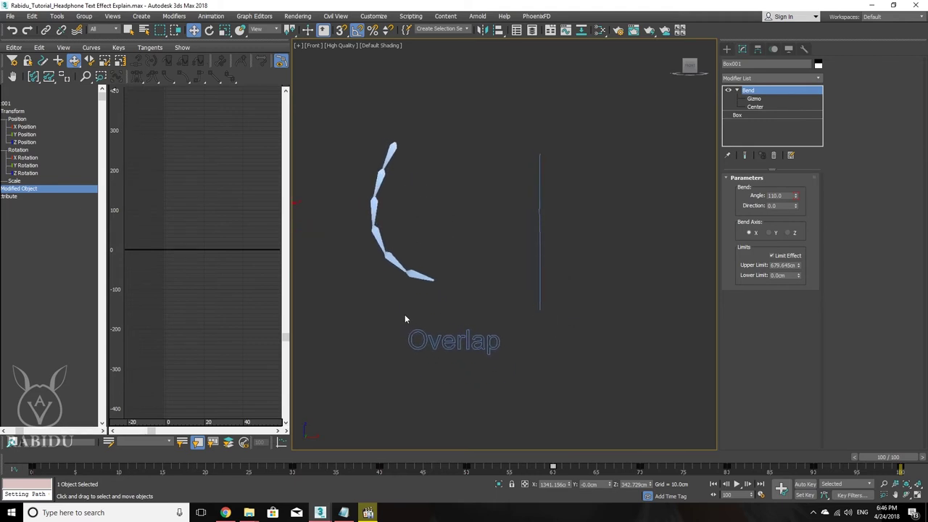
left_click_drag(522, 377, 522, 376)
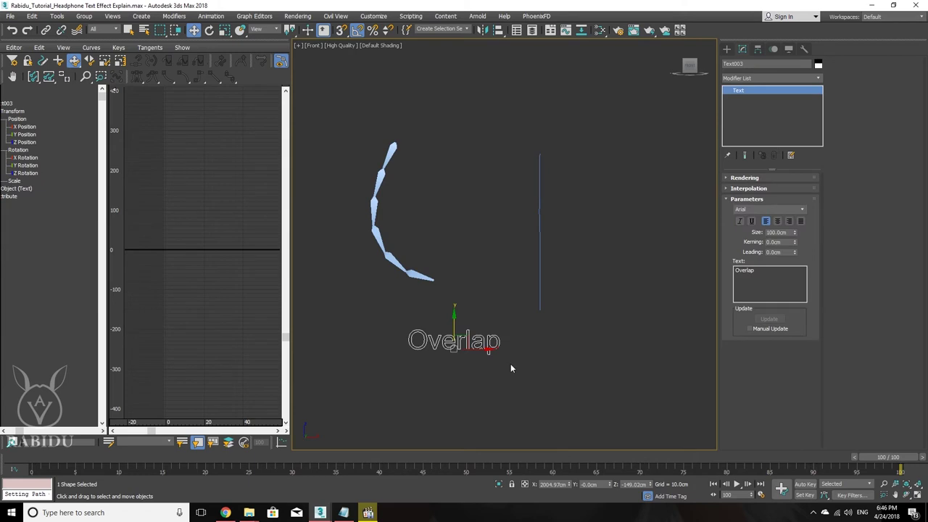
left_click(508, 360)
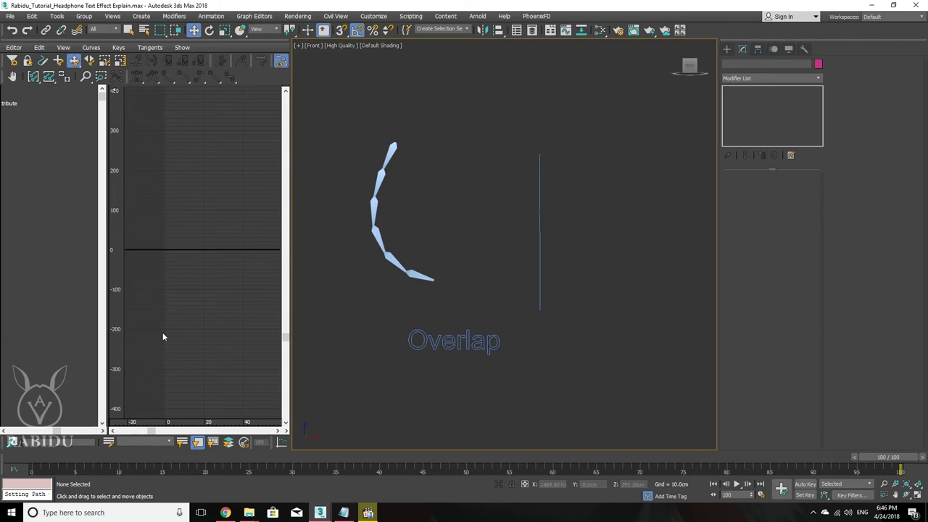
Play the animation, stop it, and scrub back near the start.
key("/")
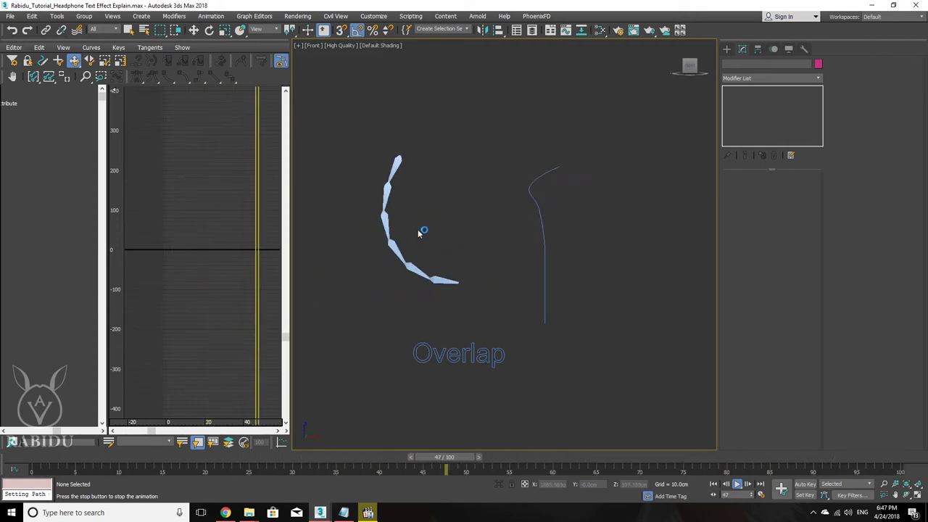
left_click(31, 462)
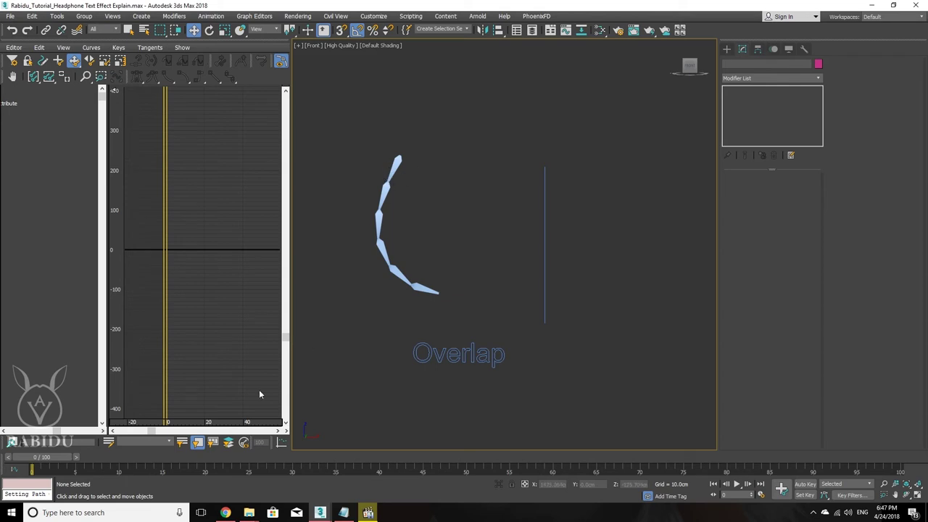
mouse_move(36, 461)
left_mouse_down()
mouse_move(179, 468)
mouse_move(2, 454)
left_mouse_up()
Switch to Move, reframe the Front view around the curved chain, and open the Create panel.
key("w")
middle_click_drag(626, 185, 613, 180)
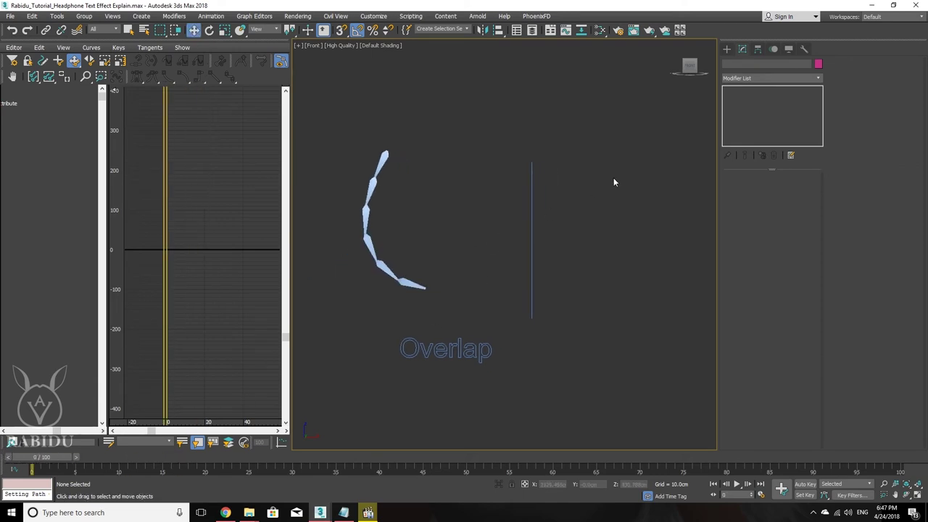
left_click_drag(431, 136, 344, 295)
left_click(727, 48)
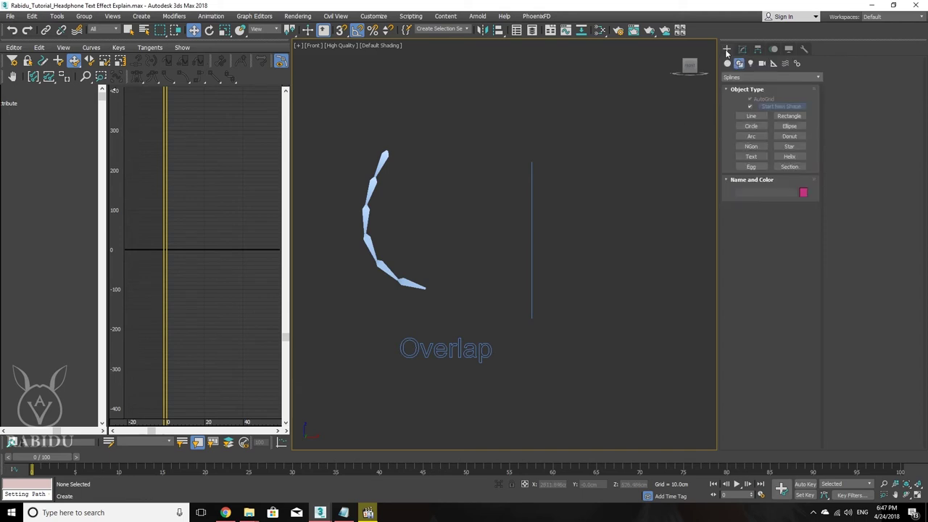
Create a five-bone vertical Bones chain running down beside the line.
left_click(795, 64)
left_click(744, 109)
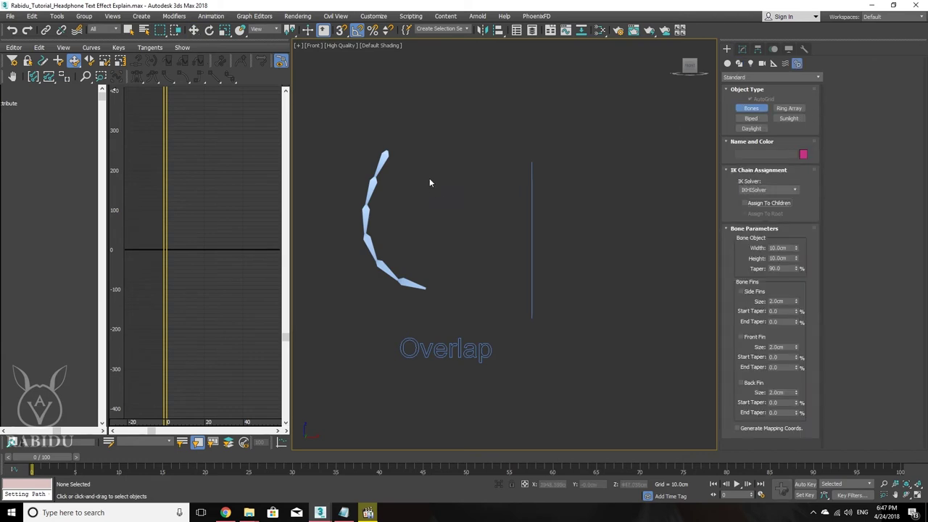
left_click(491, 134)
left_click(493, 168)
right_click(493, 167)
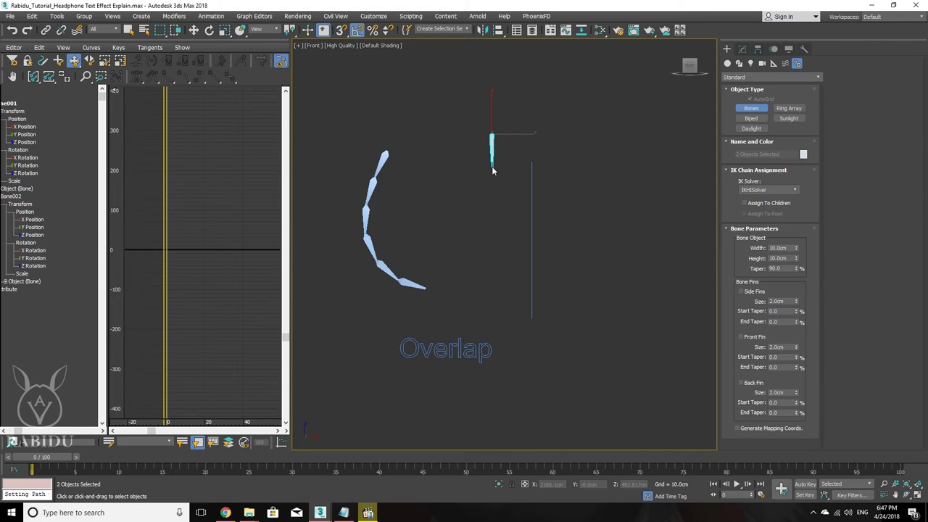
left_click(493, 202)
left_click(490, 232)
left_click(492, 276)
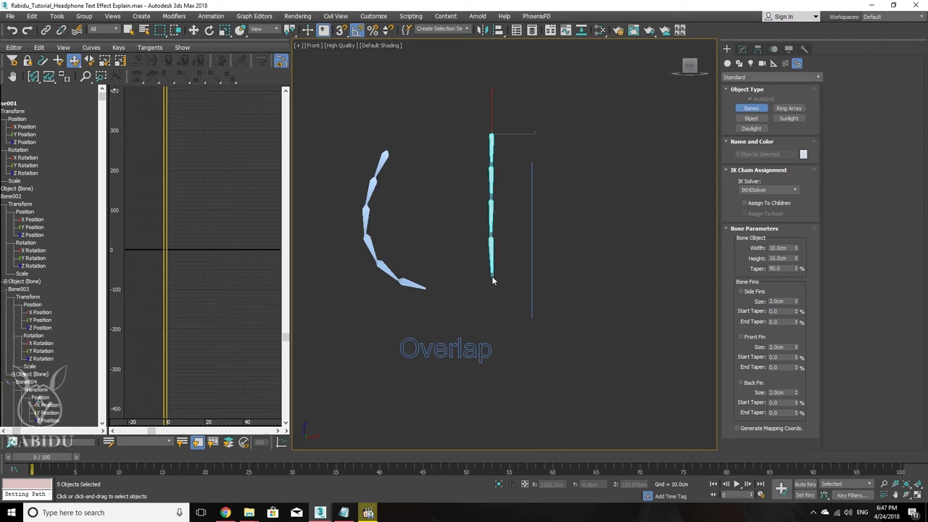
left_click(491, 303)
left_click(492, 308)
right_click(500, 319)
With Auto Key on at frame 20, rotate Bone001 to swing the chain about 30° clockwise.
key("w")
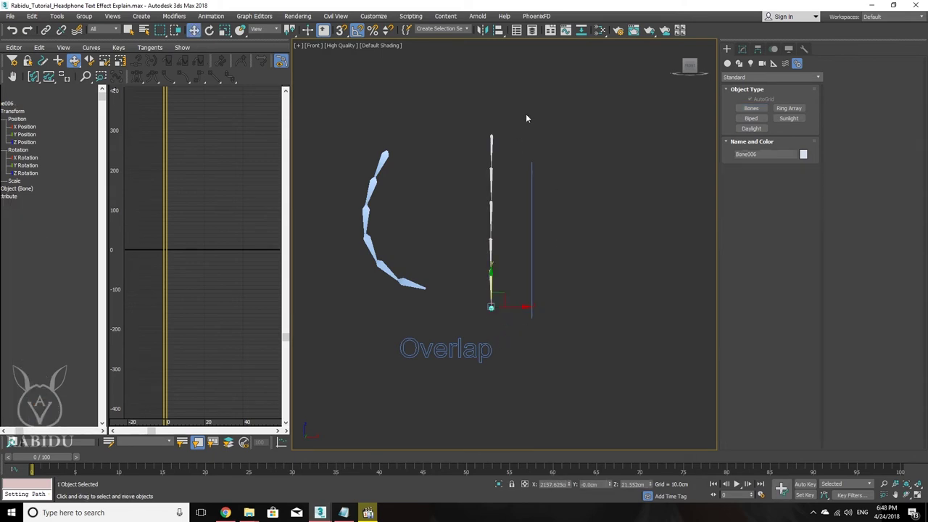
left_click(490, 137)
key("e")
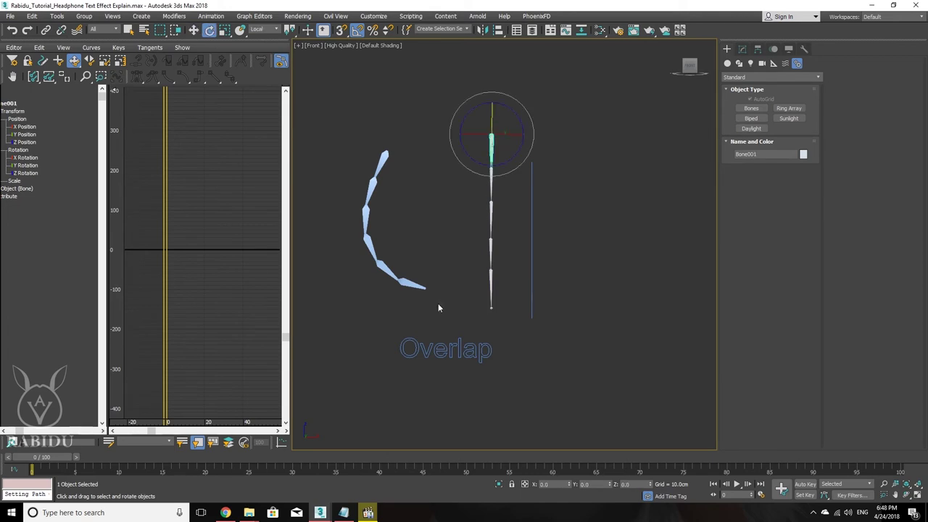
left_click_drag(57, 460, 226, 470)
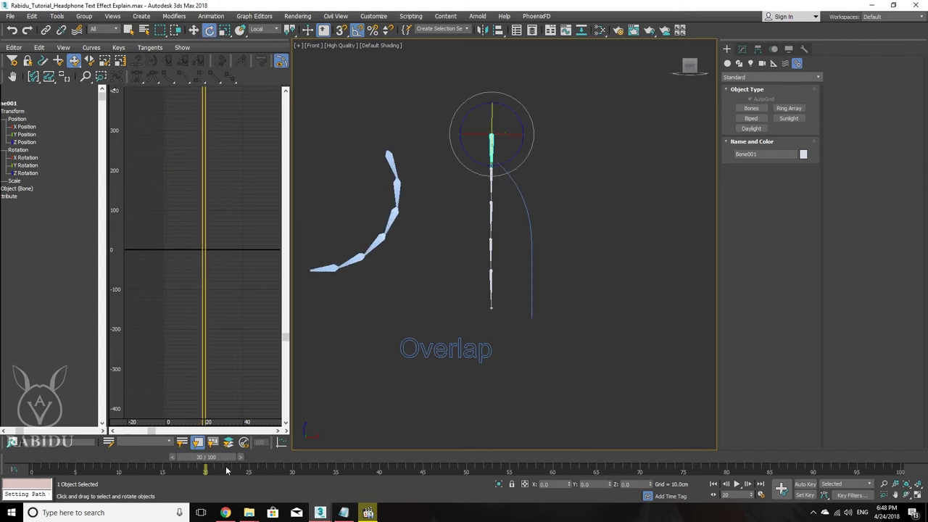
key("n")
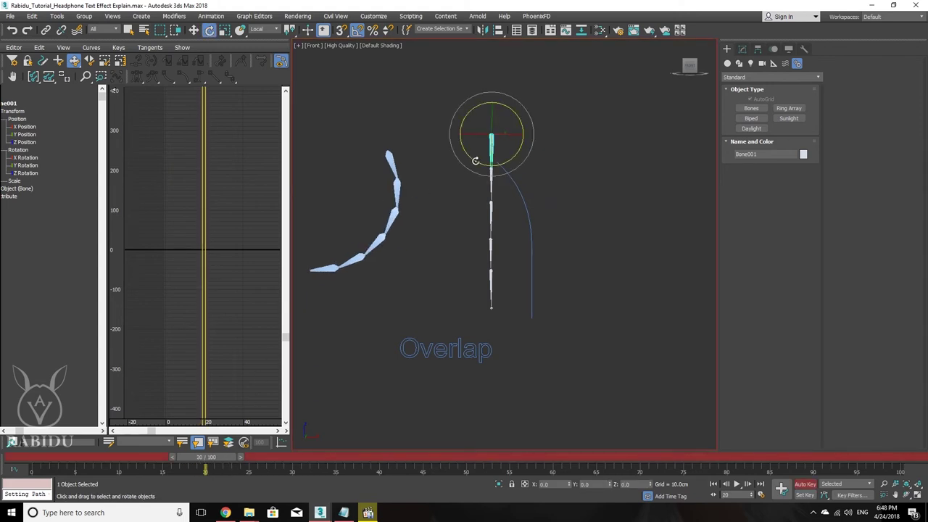
mouse_move(474, 160)
left_mouse_down()
mouse_move(464, 152)
mouse_move(481, 179)
left_mouse_up()
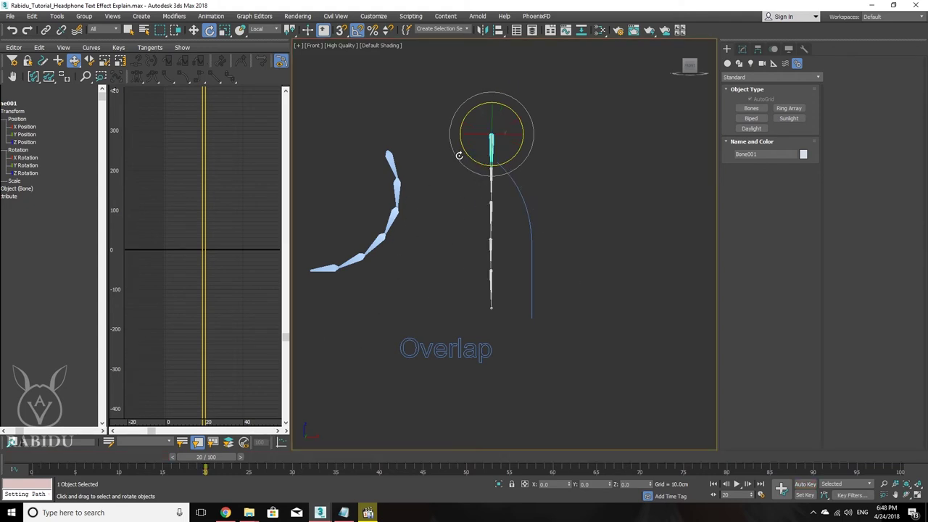
left_click_drag(464, 155, 454, 156)
key("n")
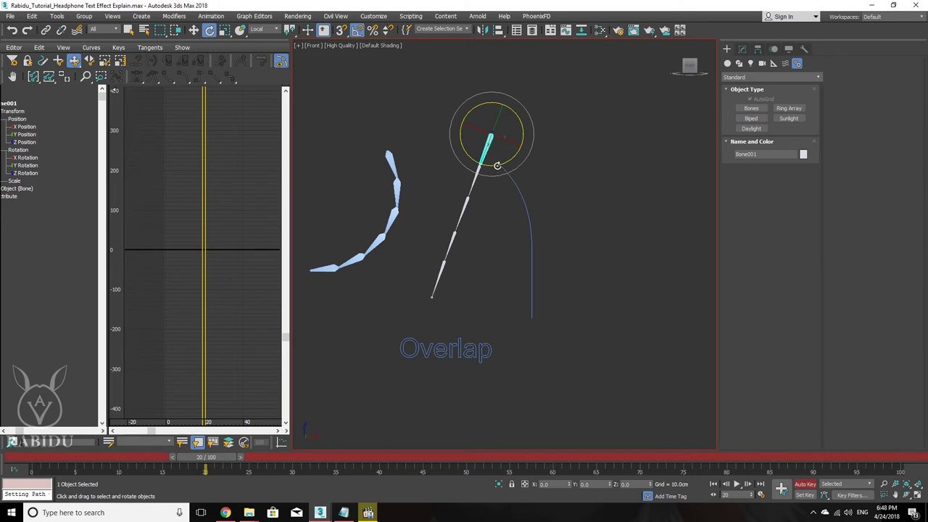
left_click_drag(496, 177, 516, 177)
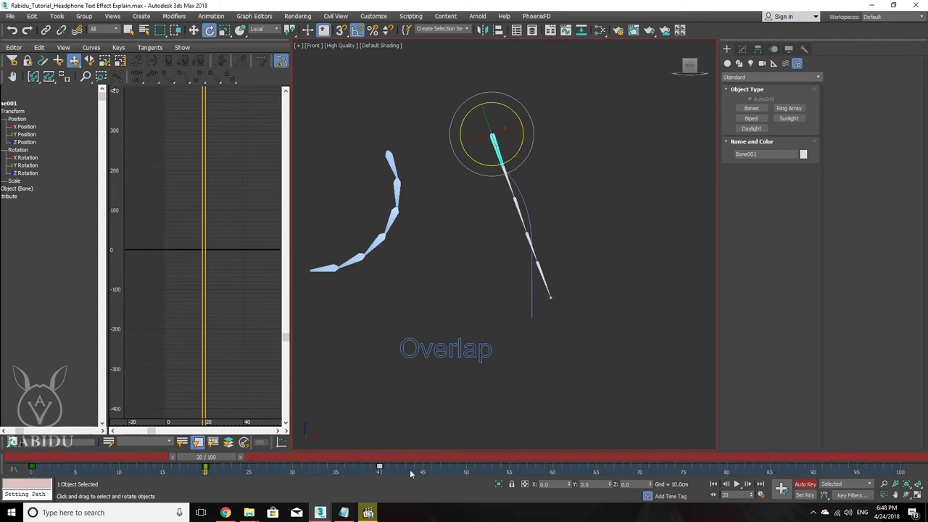
Copy Bone001's rotation keys to frames 60 and 80, then delete those copies.
left_click_drag(31, 467, 379, 466, "shift")
key("Delete")
left_click(406, 472)
Open the Curve Editor for the selected bone from its right-click menu.
right_click(565, 29)
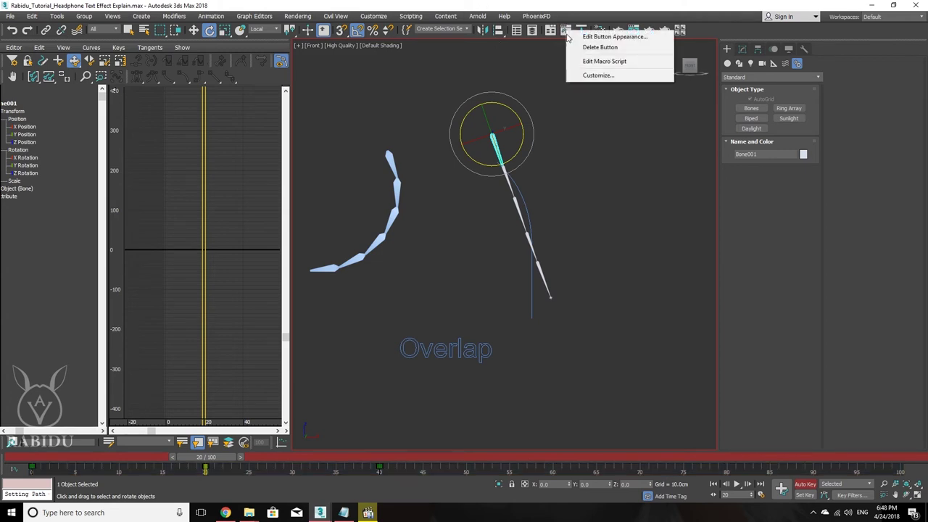
right_click(522, 158)
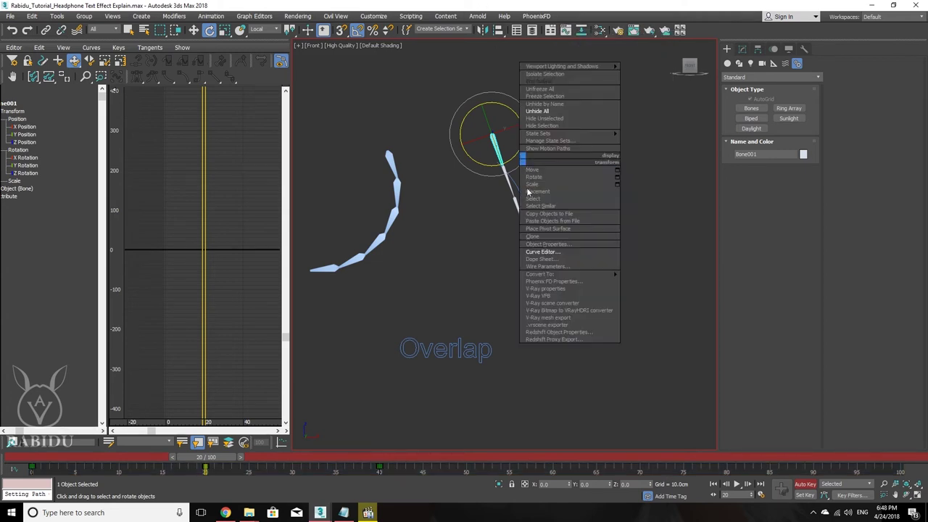
left_click(569, 252)
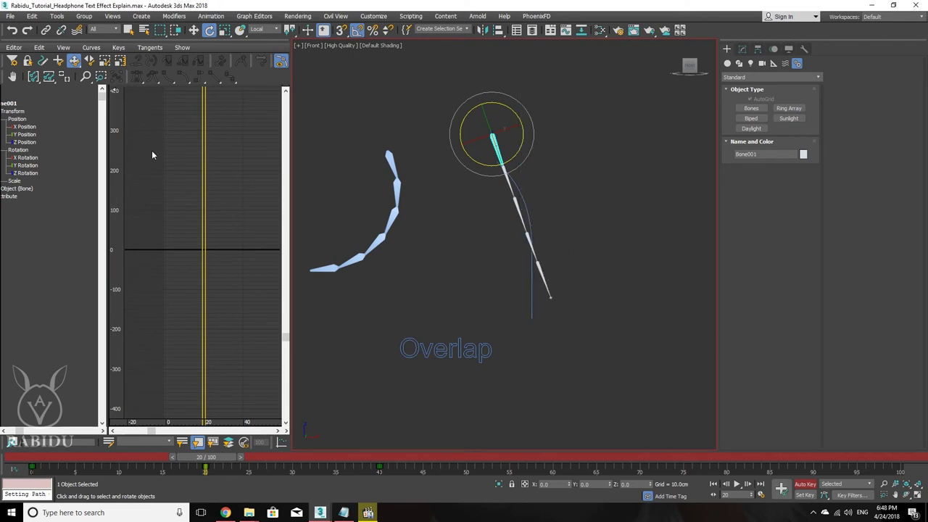
middle_click_drag(145, 199, 138, 190)
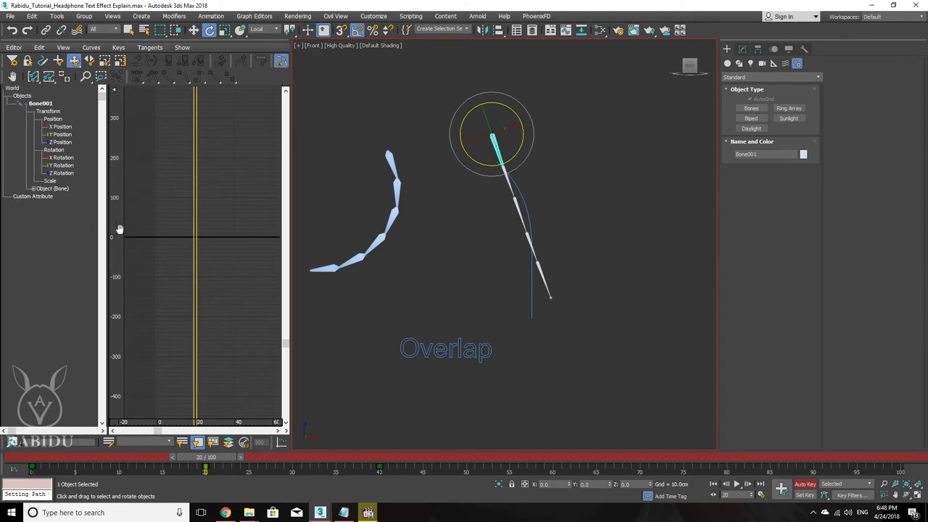
Select Bone001 and show its X, Y and Z Rotation curves.
left_click(586, 129)
left_click(496, 144)
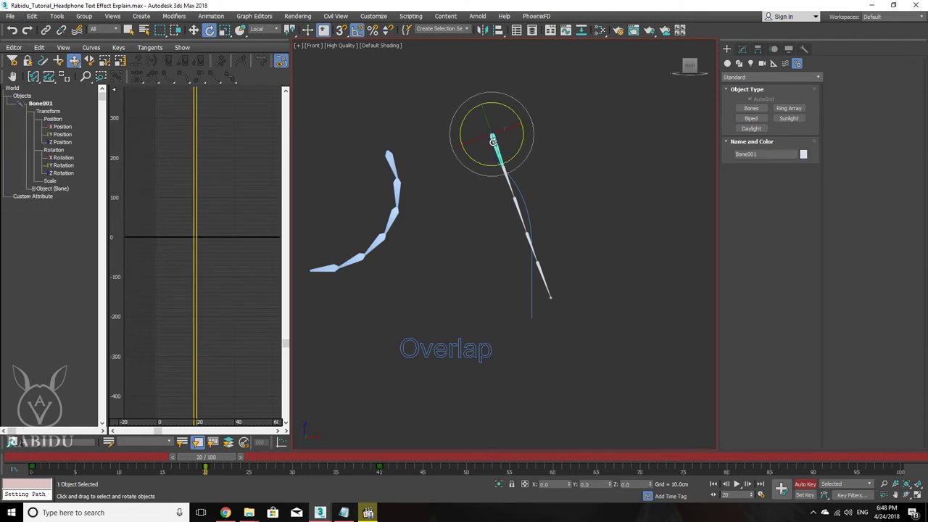
left_click(41, 189)
left_click(33, 189)
Frame Bone001's rotation curves in the graph and box-select all their keys.
left_click_drag(144, 172, 257, 300)
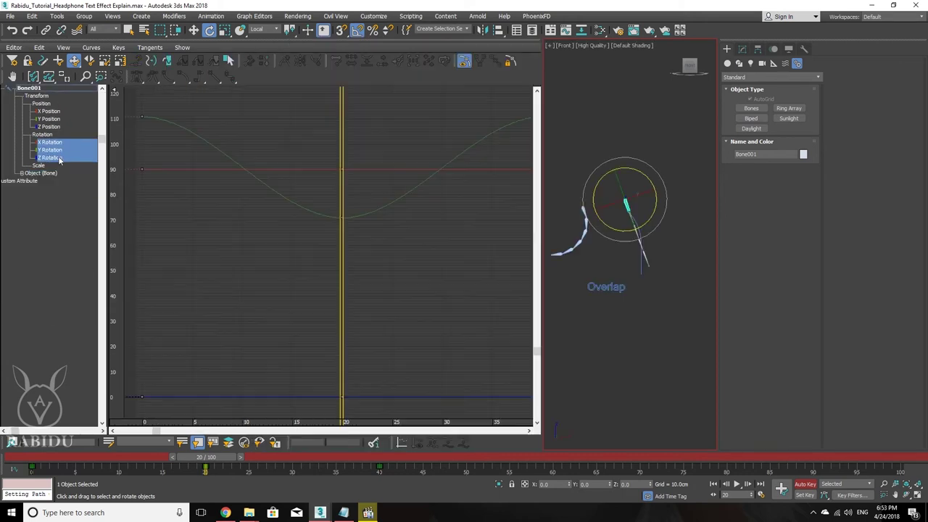
middle_click_drag(270, 185, 259, 193)
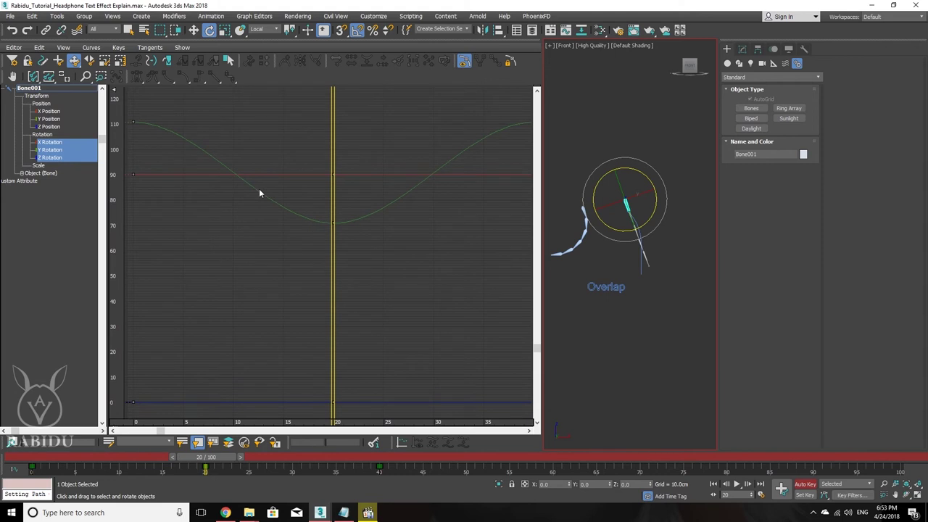
scroll(333, 160, "down", 3)
middle_click_drag(371, 198, 307, 192)
left_click_drag(147, 114, 466, 372)
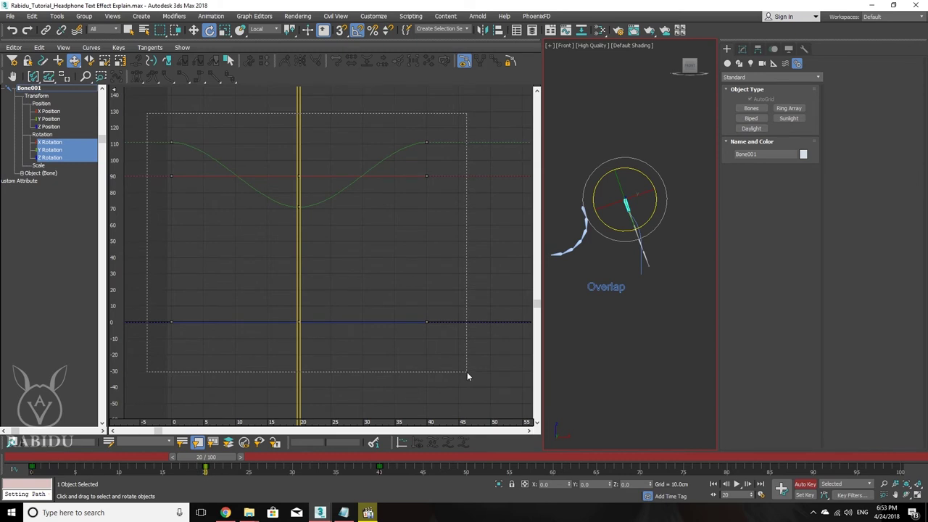
left_click_drag(467, 372, 467, 371)
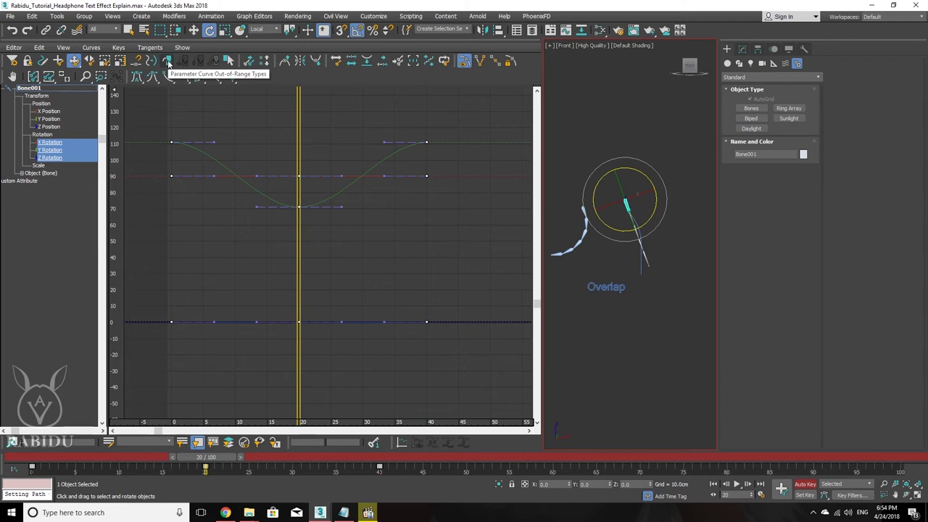
left_click(48, 48)
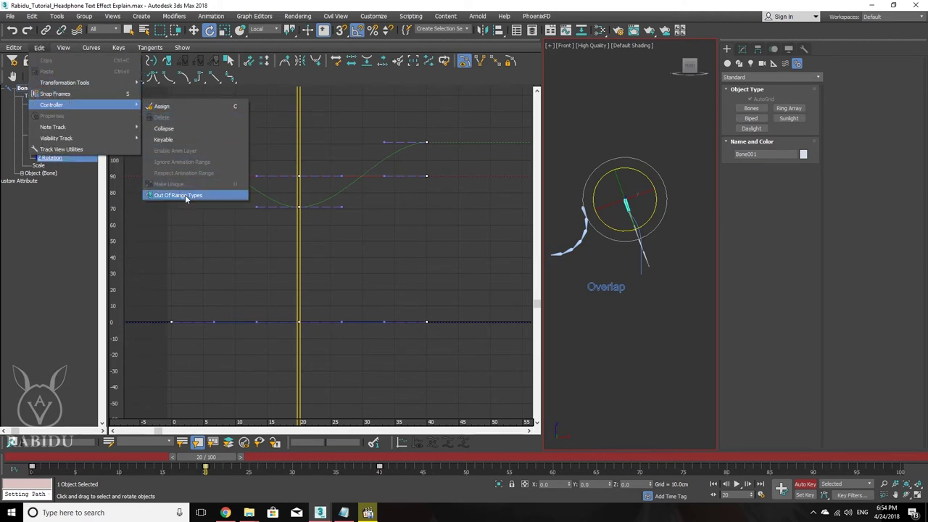
Set the Parameter Curve Out-of-Range Type to Loop for both in and out.
left_click(167, 68)
left_click(166, 64)
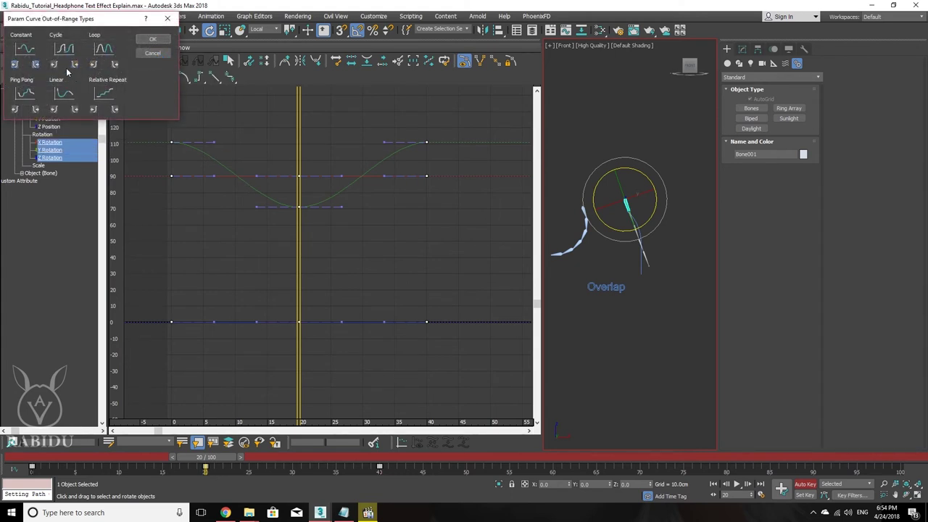
left_click(105, 52)
left_click(153, 39)
Pan through the looped curves, then narrow the Curve Editor to widen the Front viewport.
middle_click_drag(307, 155, 235, 154)
middle_click_drag(179, 176, 172, 171)
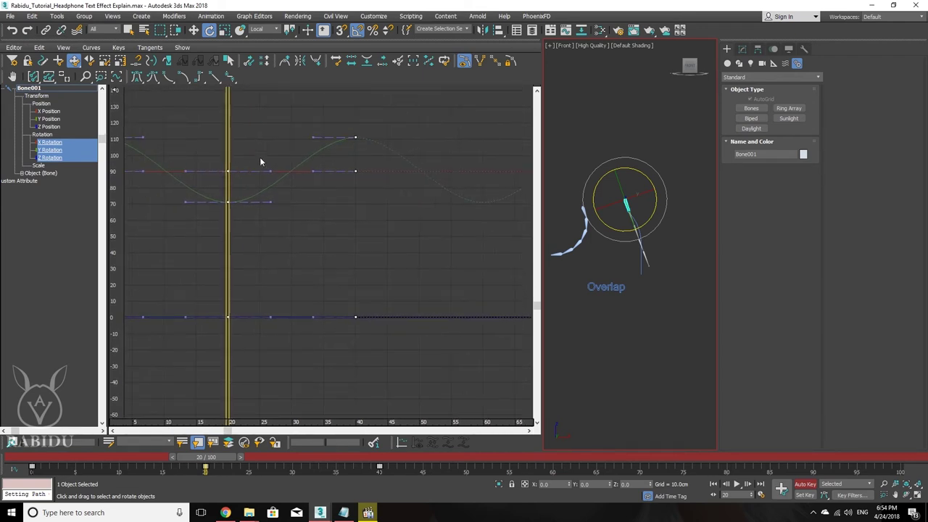
middle_click_drag(426, 201, 281, 197)
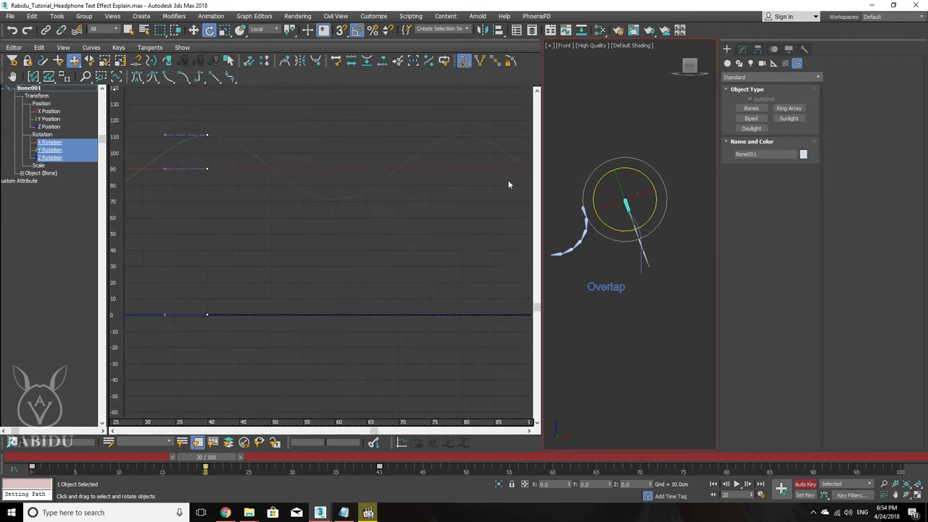
middle_click_drag(341, 195, 414, 235)
middle_click_drag(583, 221, 742, 209)
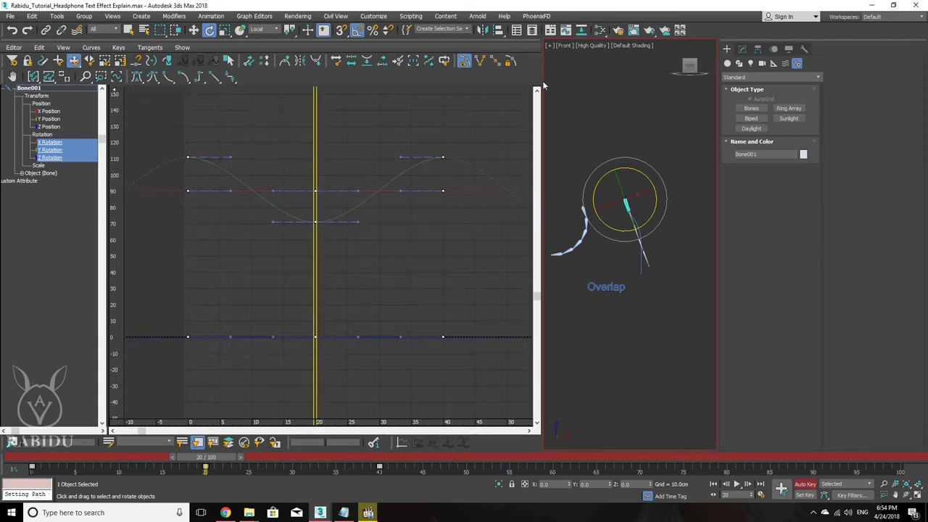
left_click_drag(541, 79, 290, 79)
middle_click_drag(491, 137, 515, 140)
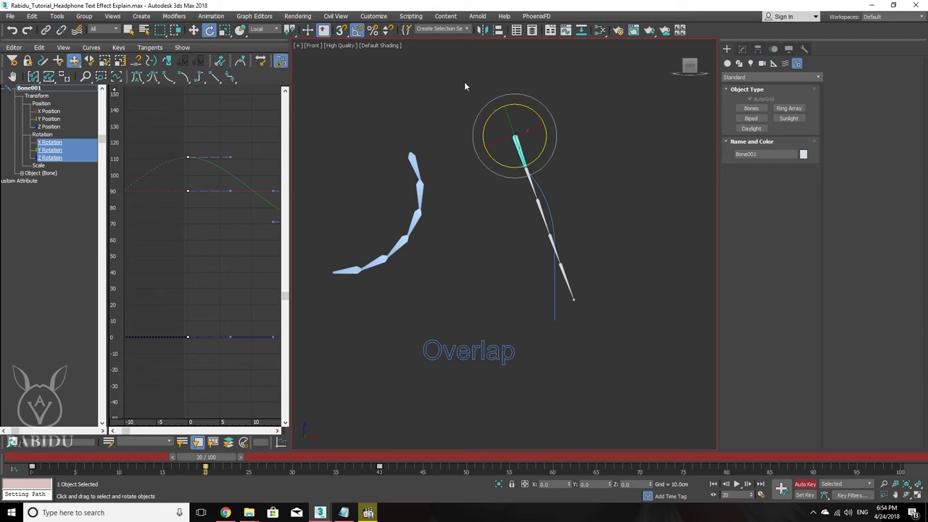
Play the looping bone swing, zoom in on the chains, then stop near frame 2.
key("slash")
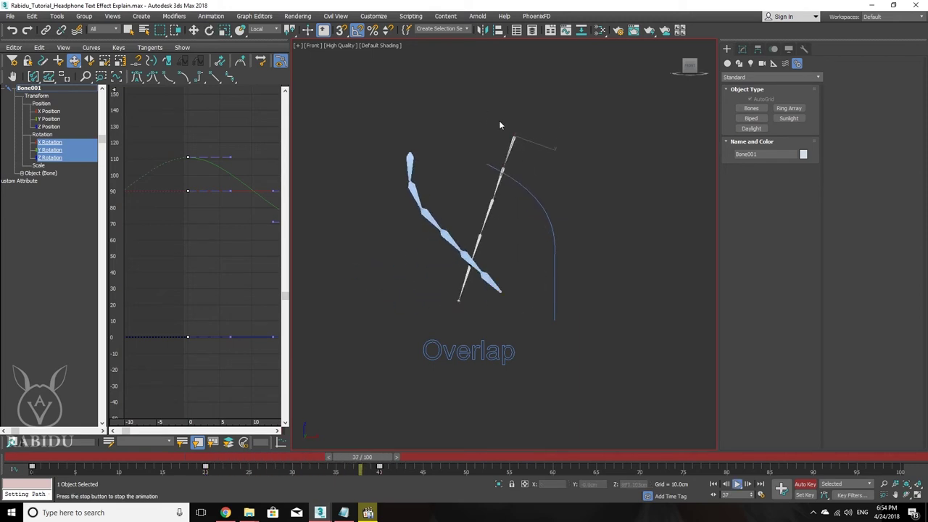
middle_click_drag(473, 216, 516, 195)
scroll(516, 195, "up", 3)
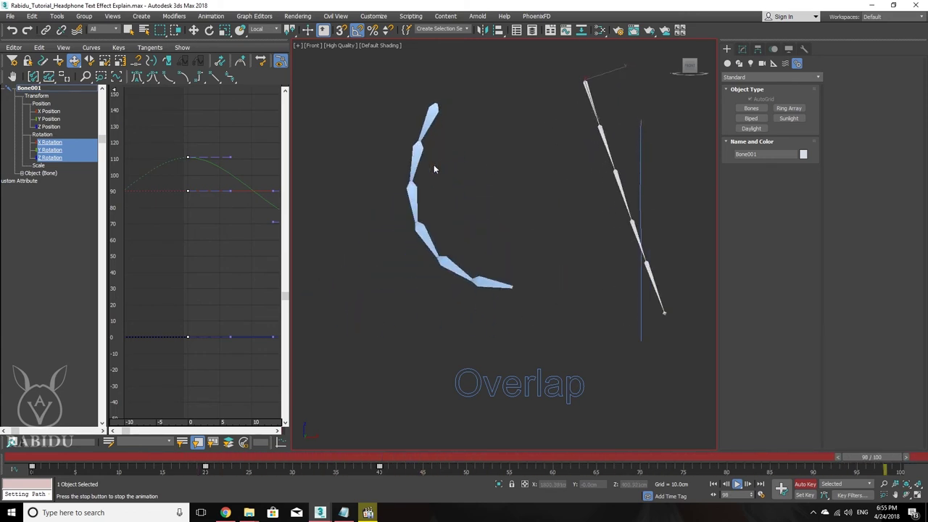
left_click(140, 462)
mouse_move(140, 463)
left_mouse_down()
mouse_move(99, 445)
mouse_move(190, 456)
left_mouse_up()
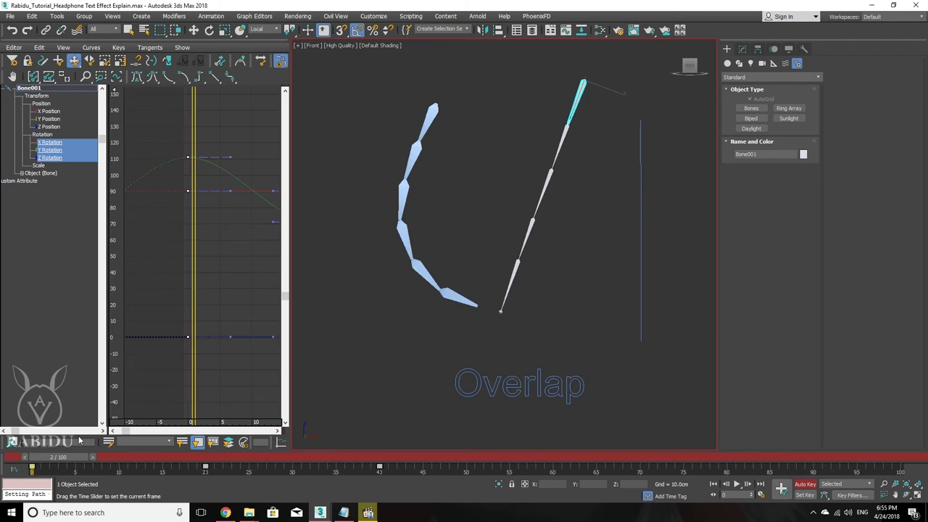
key("e")
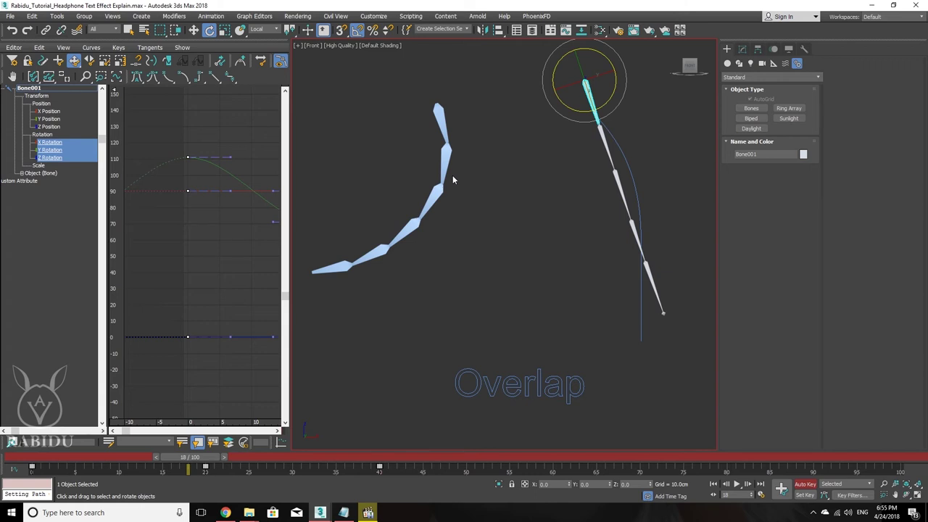
left_click_drag(207, 459, 282, 459)
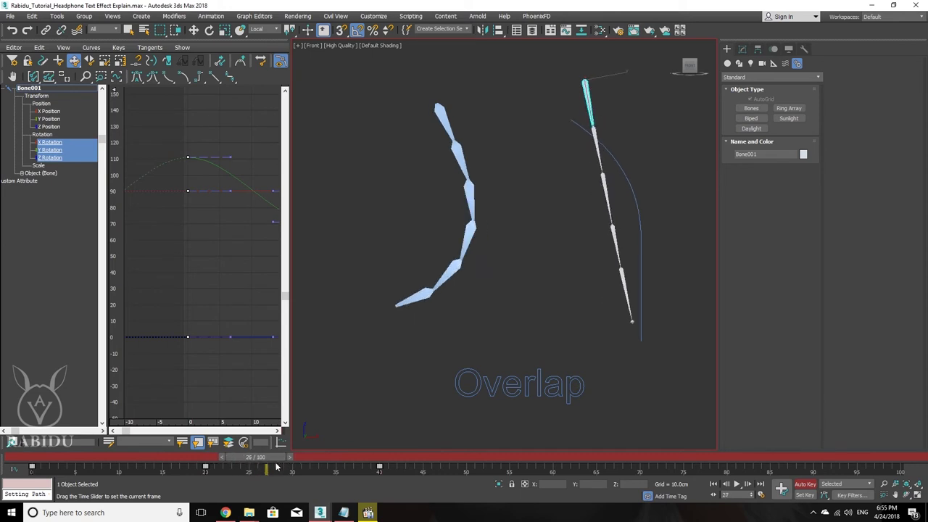
left_click_drag(282, 459, 223, 460)
key("e")
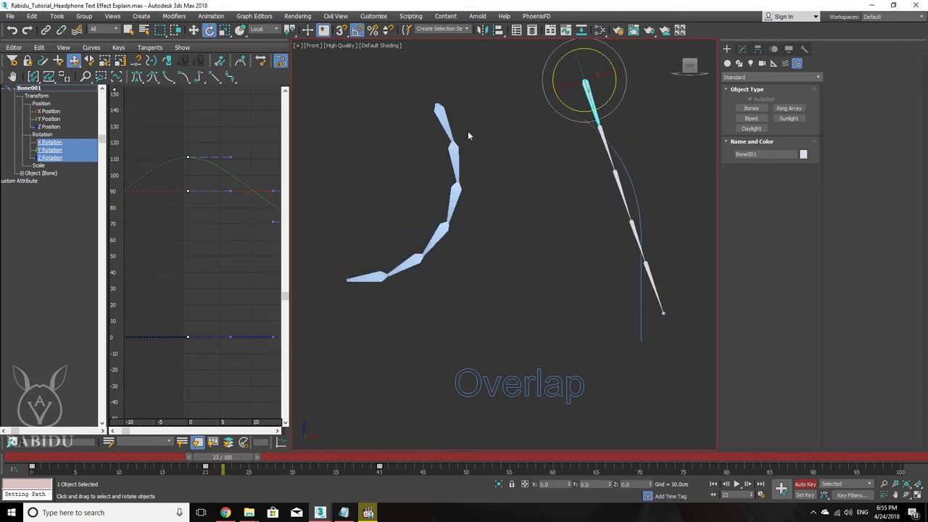
left_click_drag(231, 462, 263, 460)
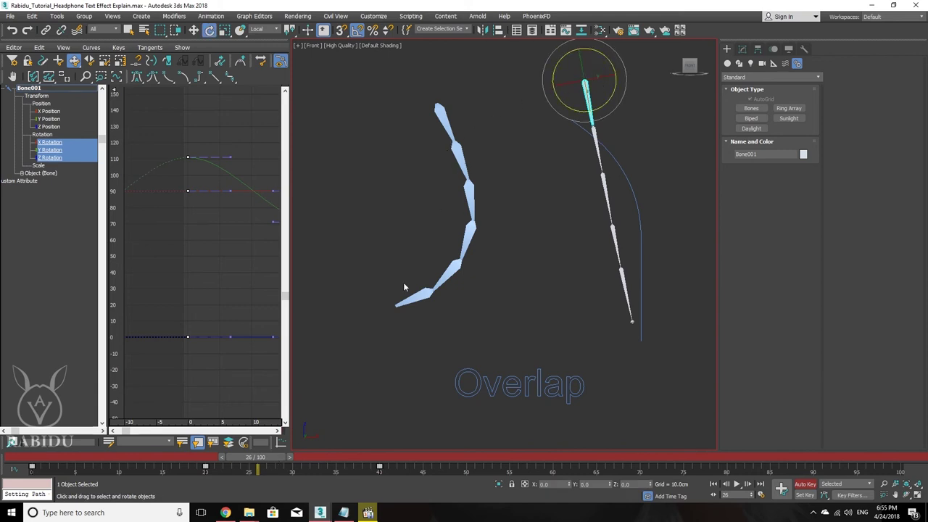
left_click_drag(256, 458, 337, 456)
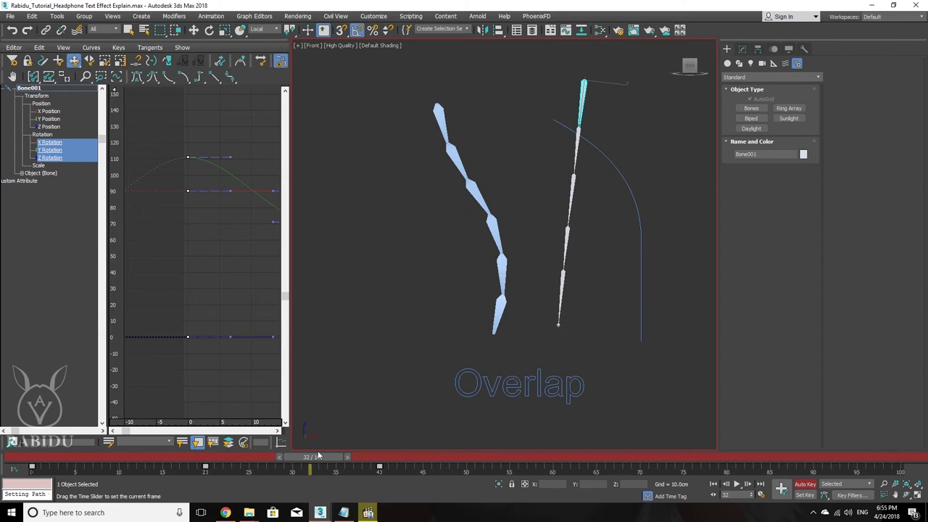
key("e")
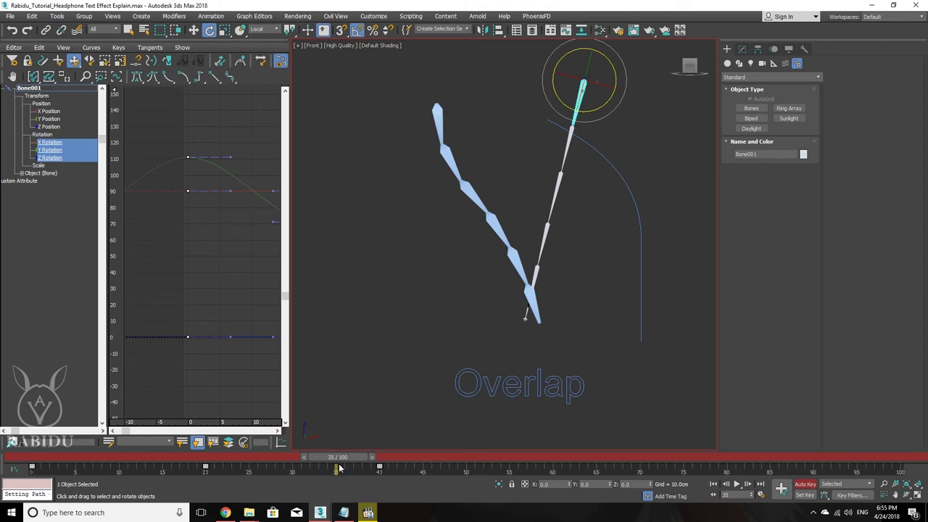
mouse_move(342, 462)
left_mouse_down()
mouse_move(376, 461)
mouse_move(358, 461)
left_mouse_up()
key("e")
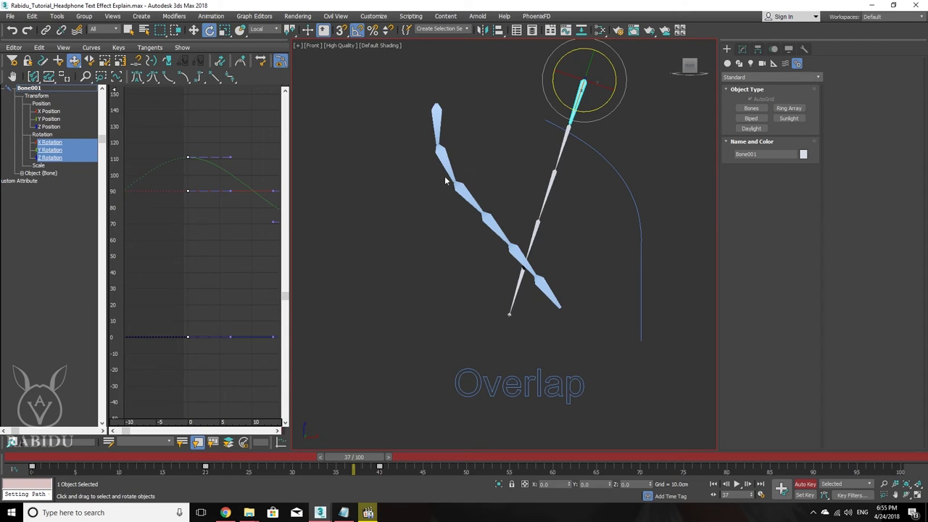
left_click_drag(366, 465, 424, 469)
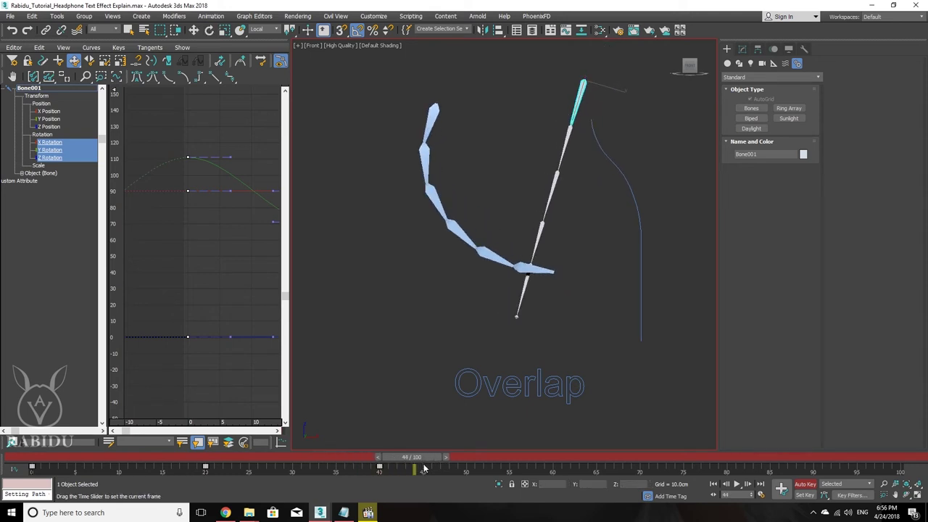
left_click_drag(424, 469, 514, 483)
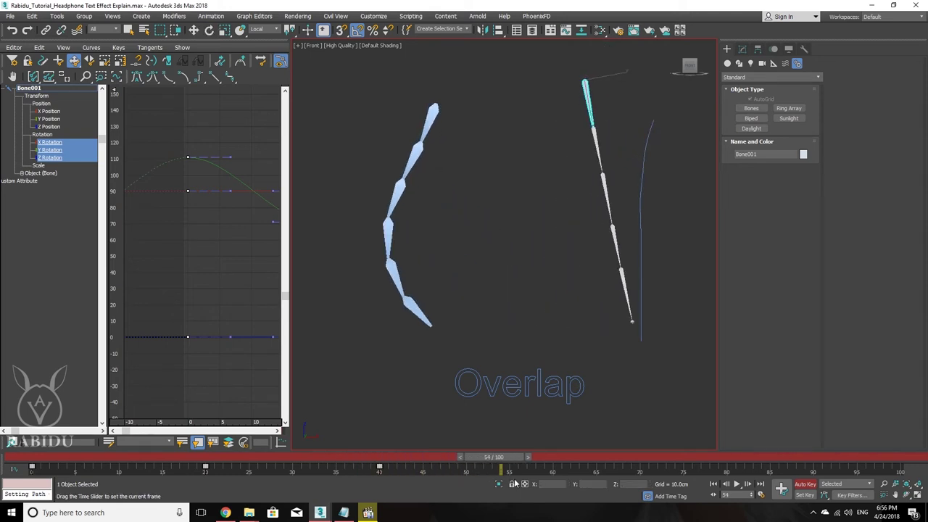
key("e")
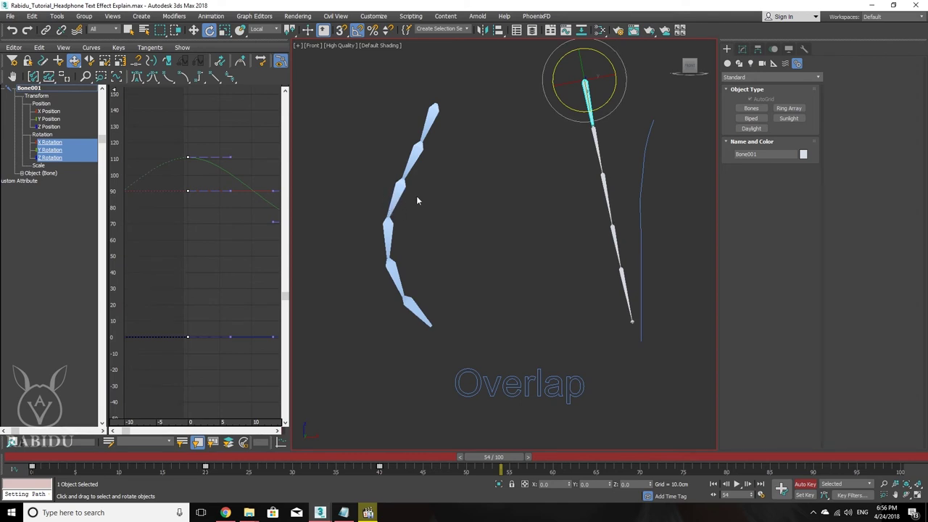
mouse_move(501, 462)
left_mouse_down()
mouse_move(808, 499)
mouse_move(29, 404)
mouse_move(362, 435)
mouse_move(191, 408)
mouse_move(29, 435)
left_mouse_up()
key("e")
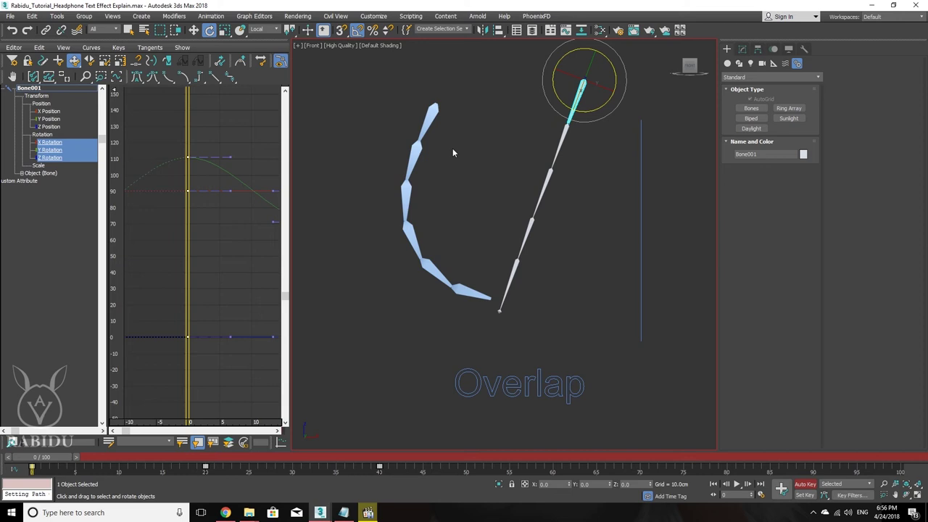
Select Box002, then Box003, to view their rotation curves in a widened graph.
left_click(408, 18)
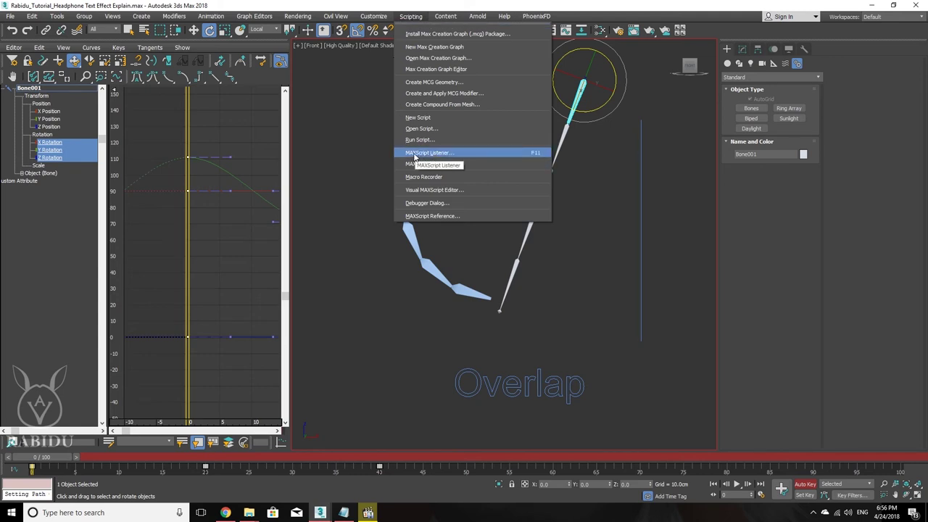
left_click(477, 16)
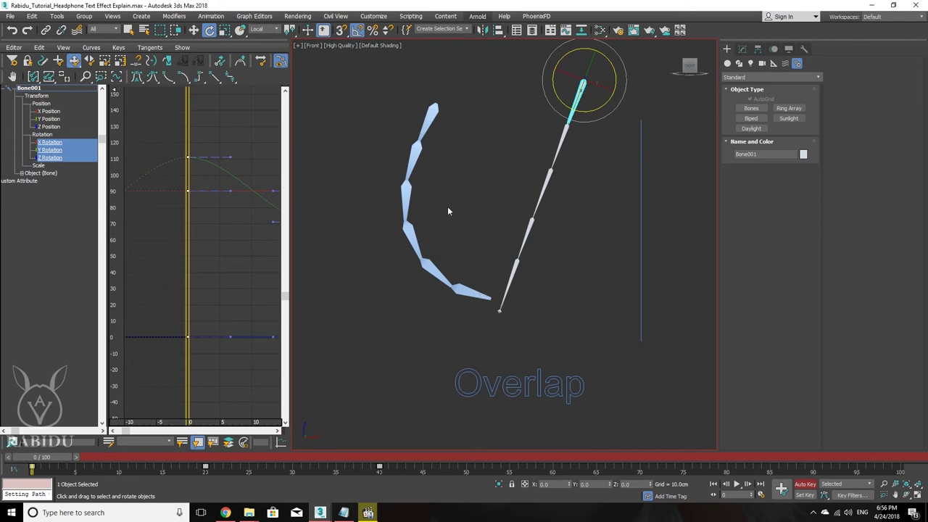
left_click(430, 113)
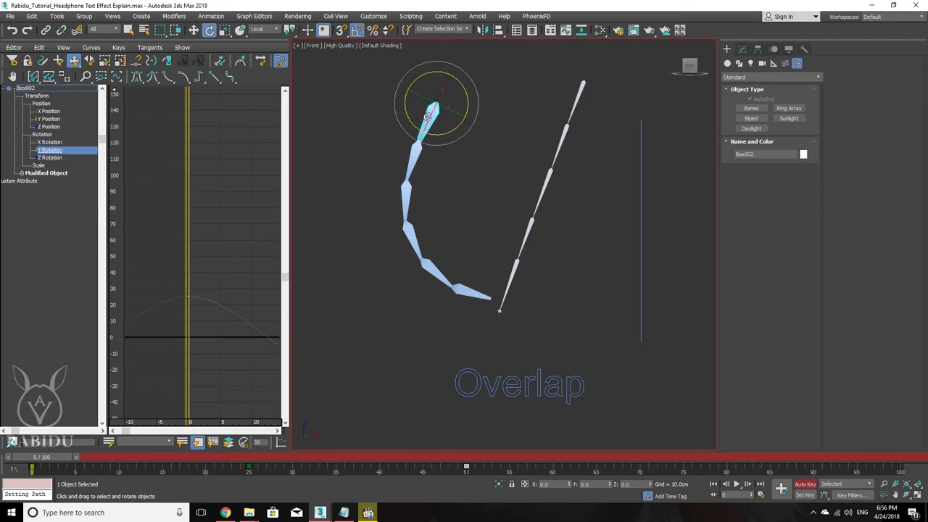
middle_click_drag(184, 291, 154, 227)
mouse_move(227, 238)
middle_mouse_down()
mouse_move(192, 214)
mouse_move(191, 234)
middle_mouse_up()
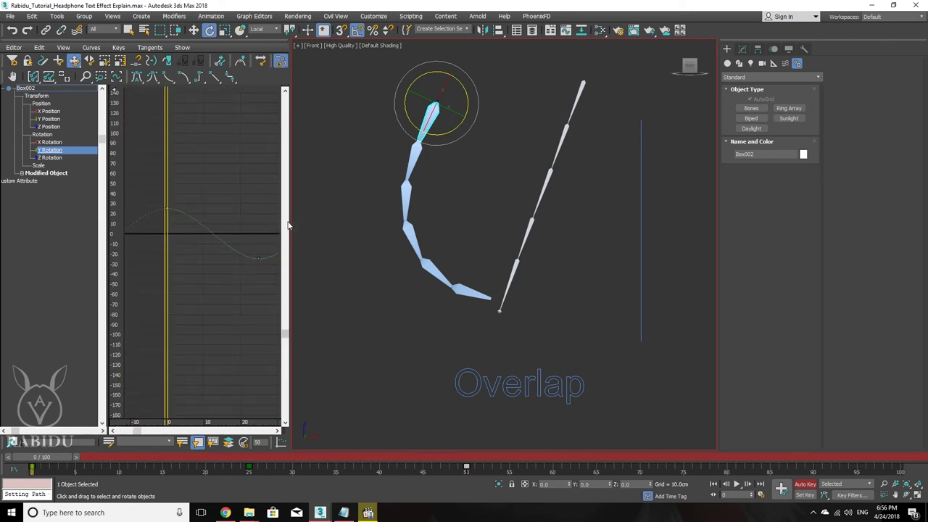
mouse_move(287, 225)
left_mouse_down()
mouse_move(434, 232)
mouse_move(399, 234)
left_mouse_up()
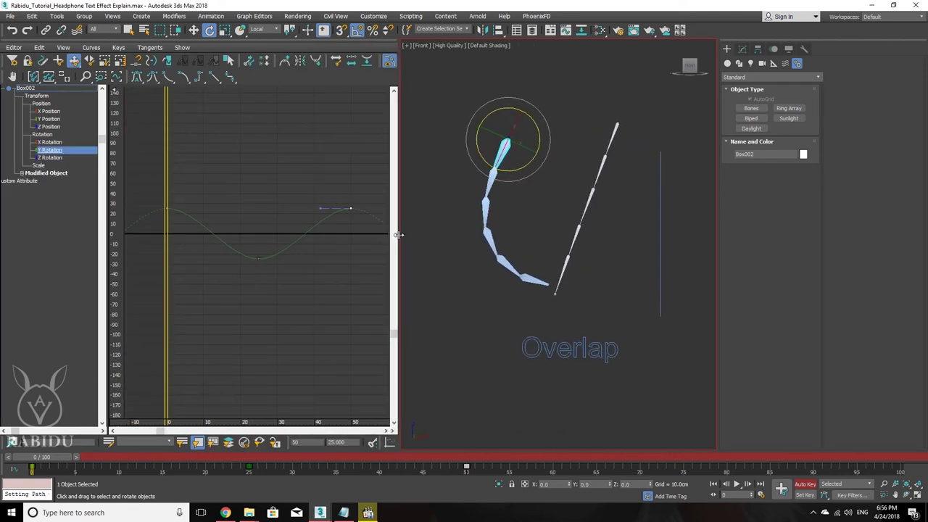
left_click(487, 185)
left_click(489, 188)
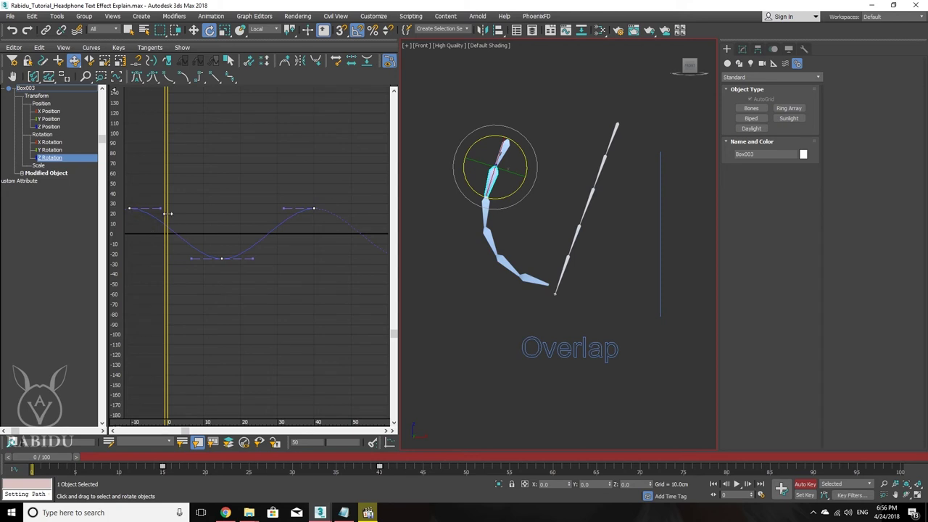
middle_click_drag(186, 224, 202, 228)
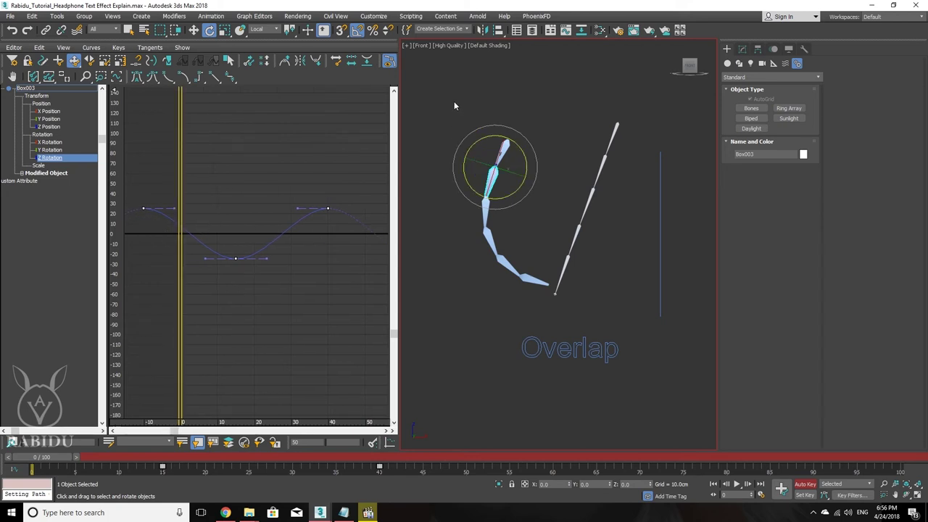
Marquee-select successive box bone pairs down to Box007 to compare their staggered Z Rotation curves.
left_click_drag(454, 105, 523, 177)
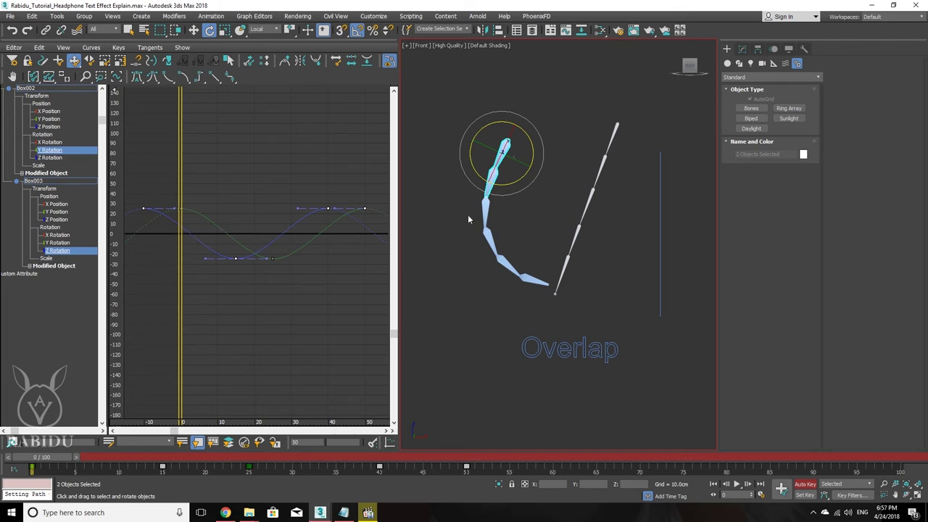
left_click_drag(468, 214, 504, 184)
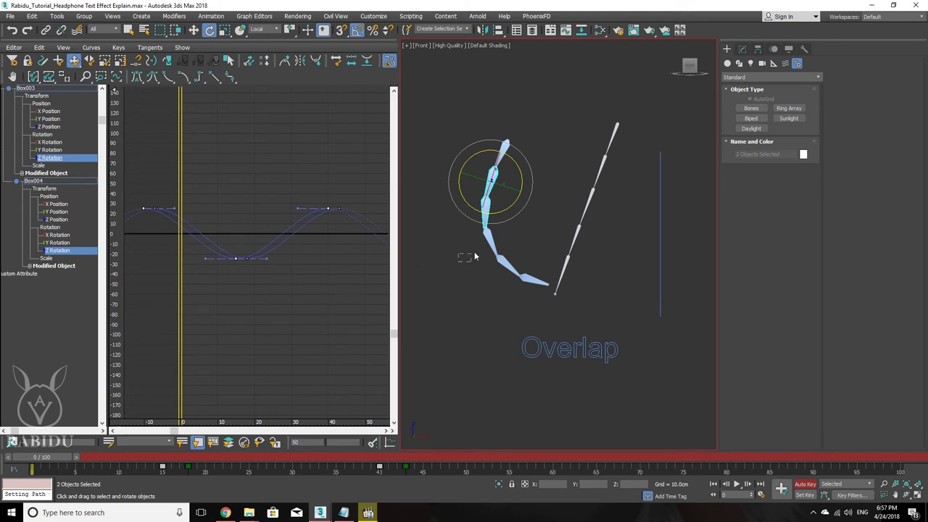
left_click_drag(474, 256, 495, 217)
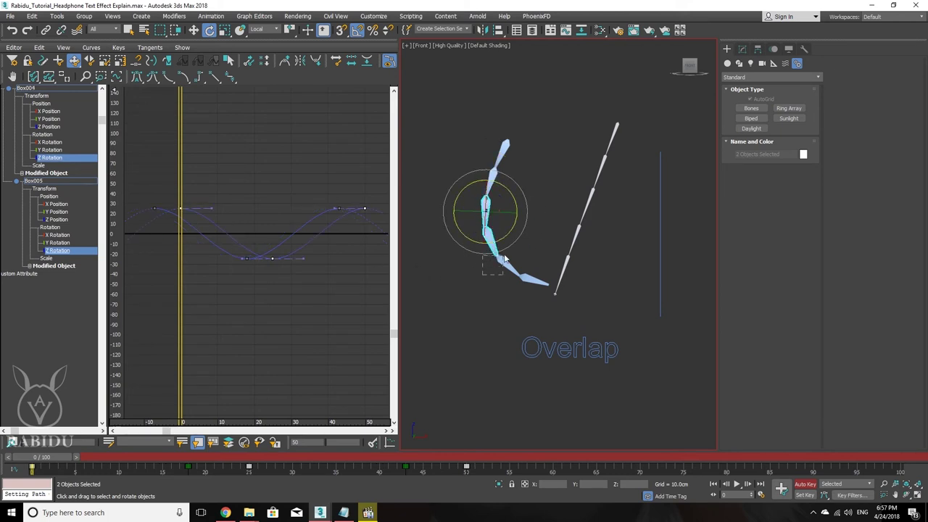
left_click_drag(504, 250, 473, 281)
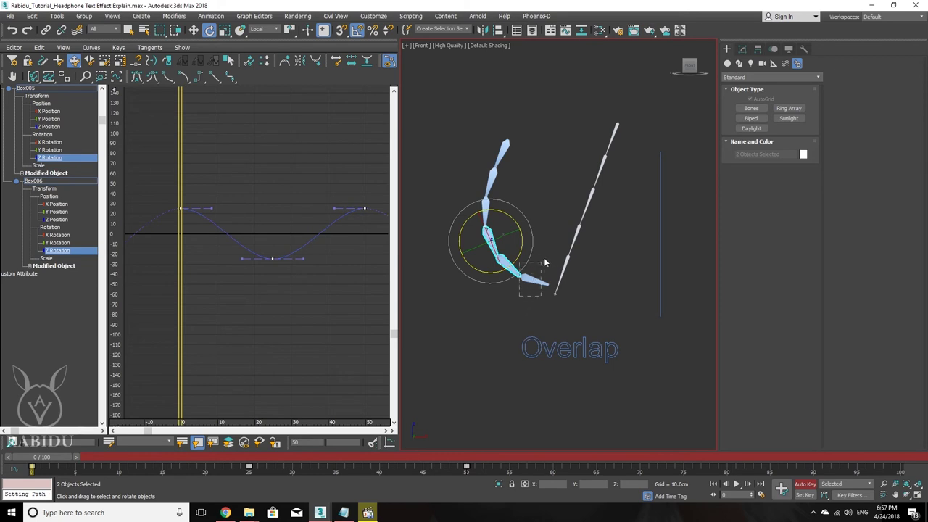
mouse_move(545, 262)
left_mouse_down()
mouse_move(509, 291)
mouse_move(551, 276)
left_mouse_up()
left_click(556, 185)
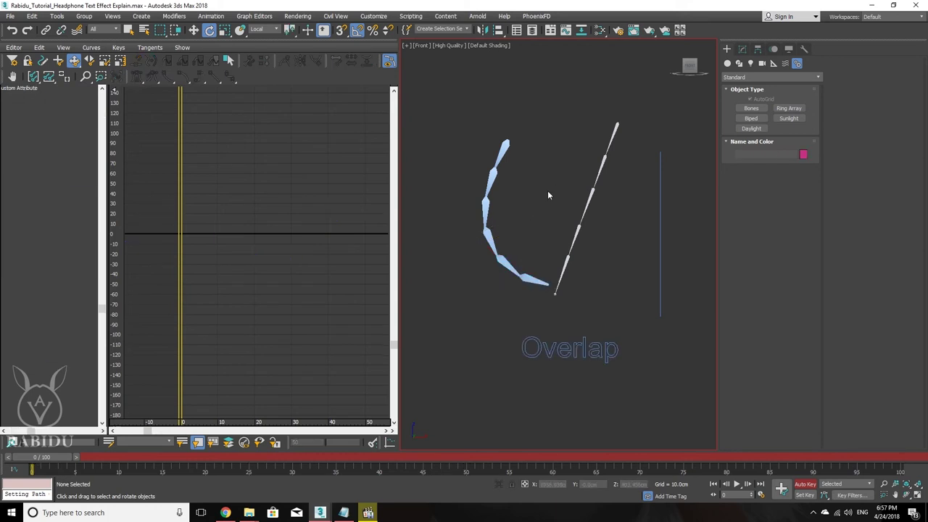
Select the white bone chain to view its curves, then hide it.
middle_click_drag(494, 206, 451, 227)
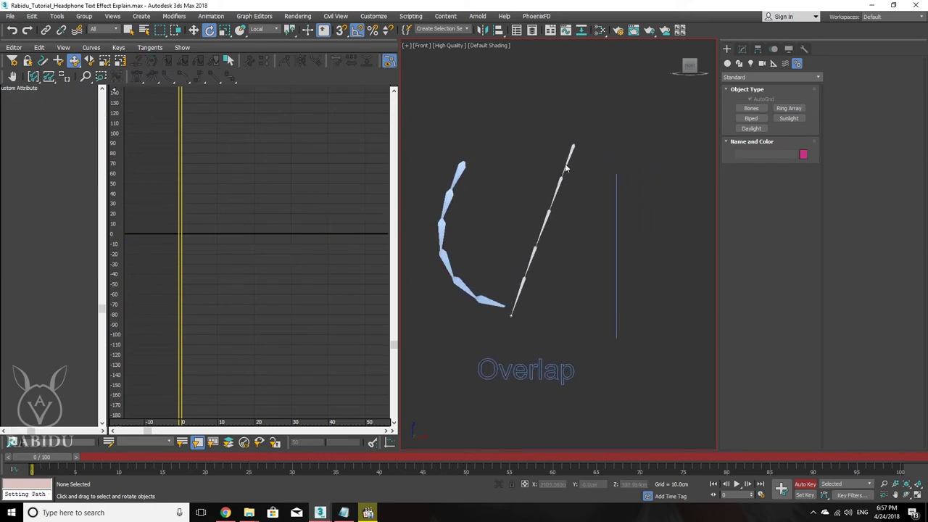
left_click_drag(545, 129, 584, 306)
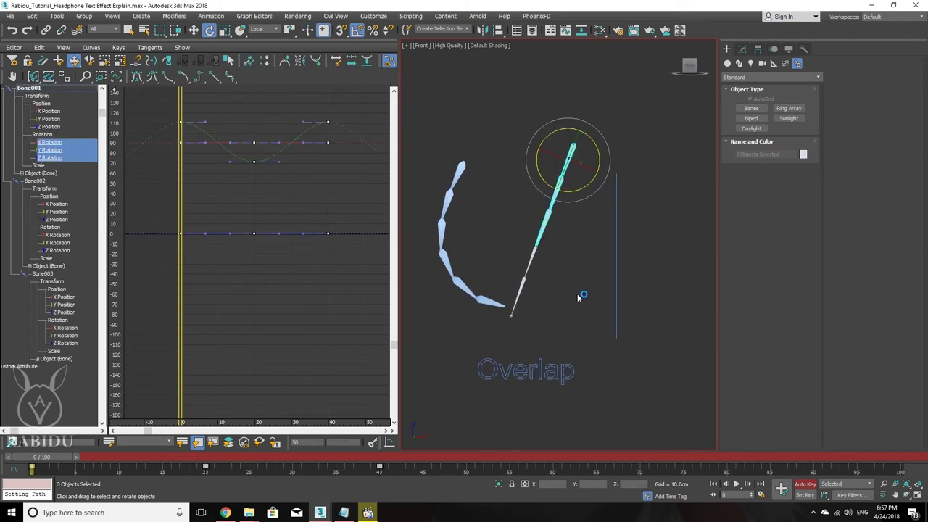
left_click(562, 275)
left_click_drag(521, 301, 528, 312)
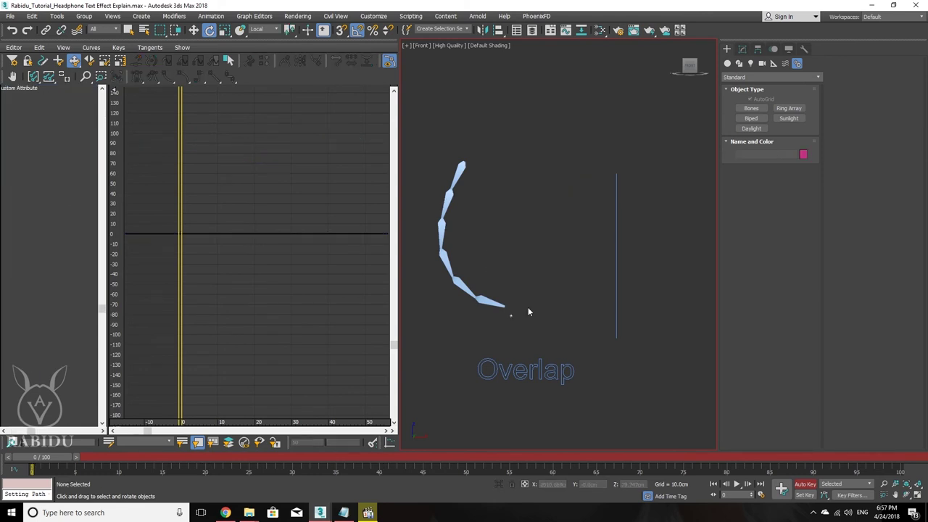
Scrub to frame 6 to preview the swing, return to frame 0, and zoom out.
mouse_move(37, 457)
left_mouse_down()
mouse_move(89, 472)
mouse_move(33, 472)
left_mouse_up()
key("e")
mouse_move(655, 214)
middle_mouse_down("alt")
mouse_move(555, 226)
mouse_move(575, 242)
mouse_move(583, 217)
middle_mouse_up("alt")
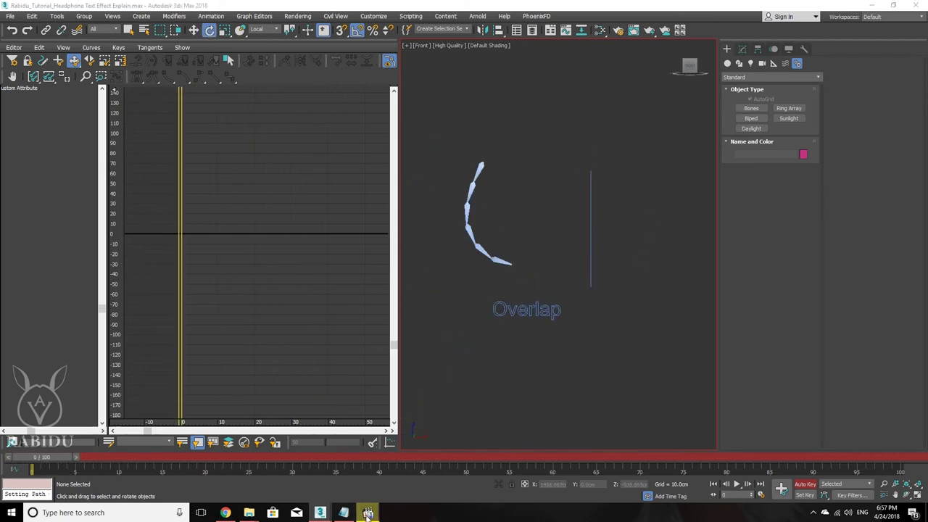
left_click(368, 512)
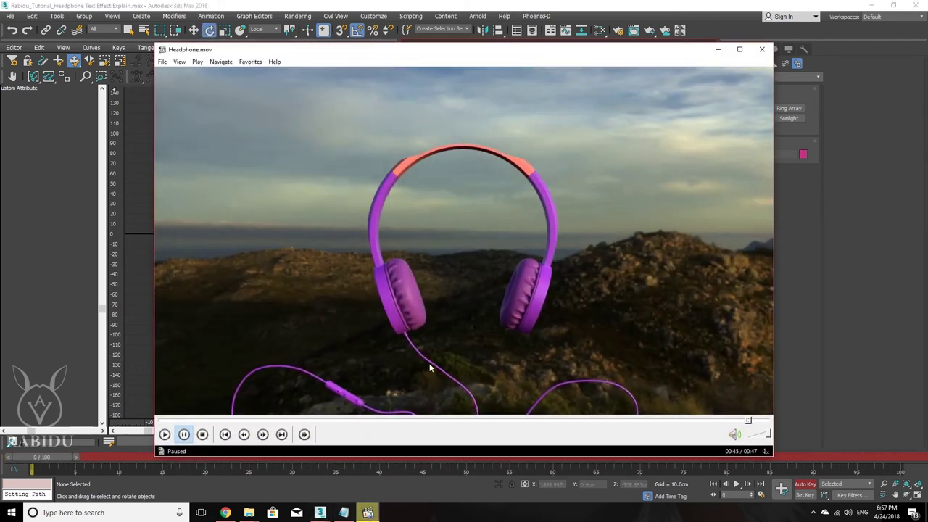
Replay Headphone.mov from 00:40, pause it, and minimize QuickTime Player.
left_click(732, 421)
left_click(641, 339)
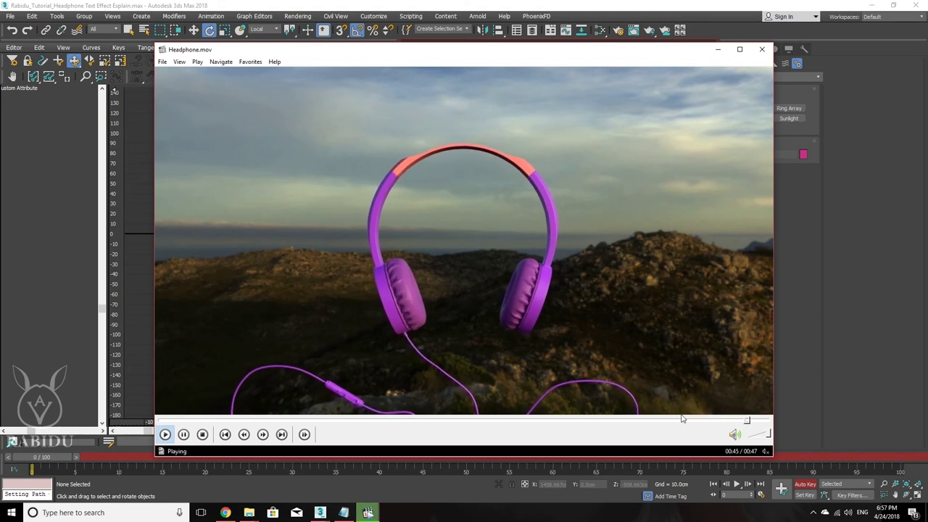
left_click(678, 422)
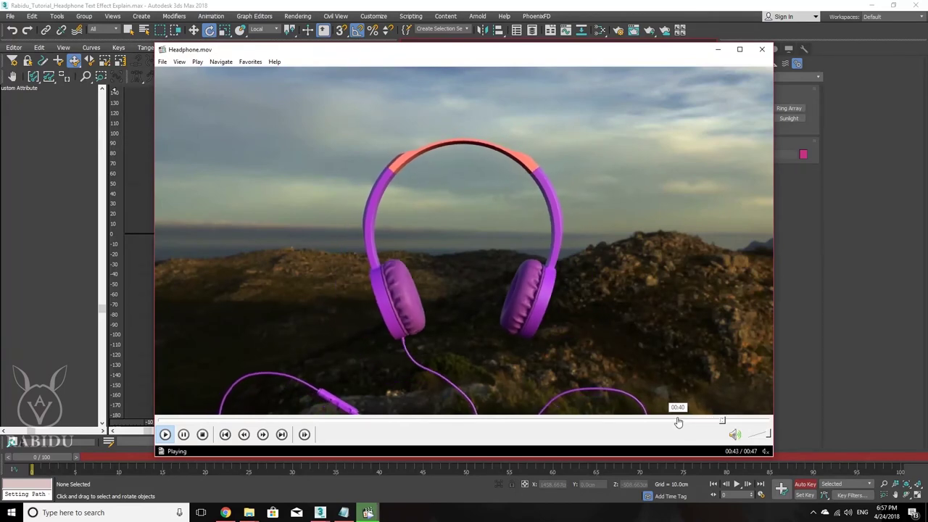
left_click(632, 295)
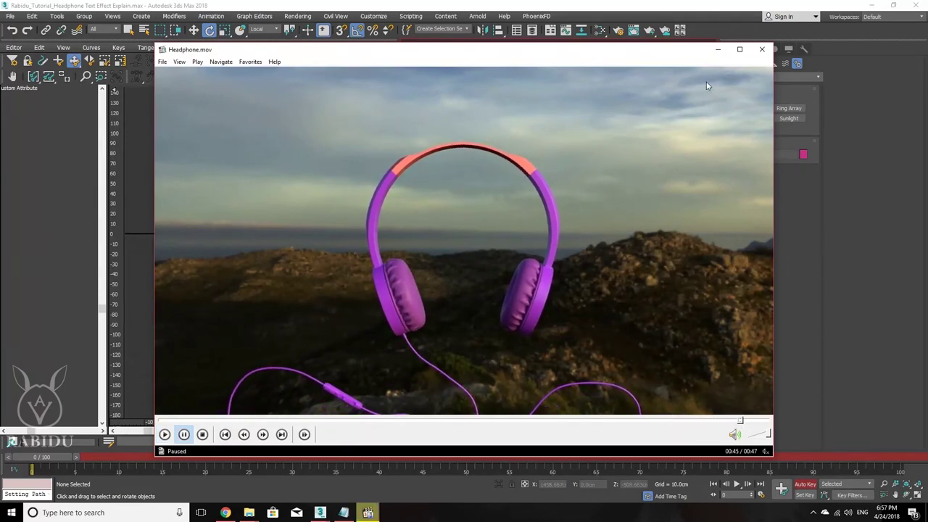
left_click(717, 50)
scroll(533, 243, "up", 5)
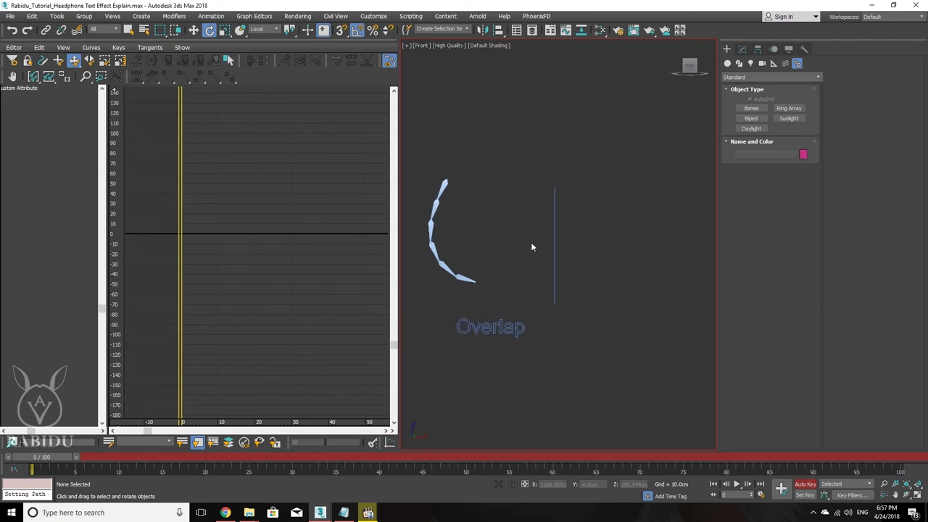
Select Line002, enter Vertex mode and pick its top vertex with Select and Move.
mouse_move(542, 223)
middle_mouse_down()
mouse_move(597, 206)
mouse_move(587, 223)
middle_mouse_up()
left_click_drag(639, 178, 641, 197)
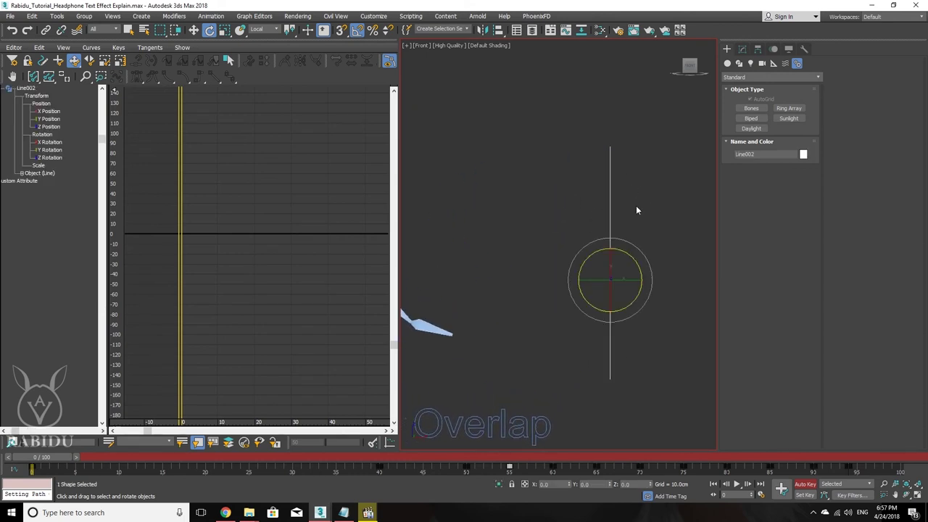
left_click(742, 52)
left_click(758, 212)
left_click_drag(646, 155, 646, 157)
middle_click_drag(618, 191, 582, 203)
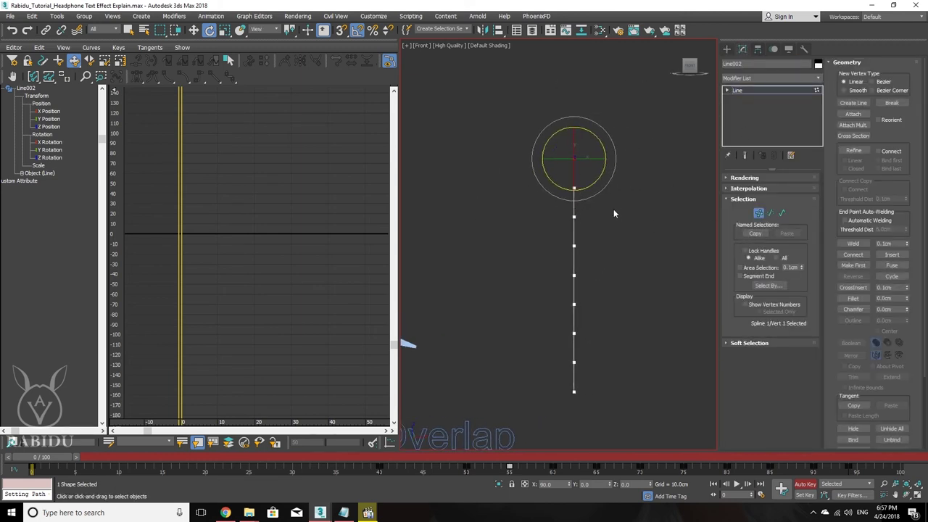
key("w")
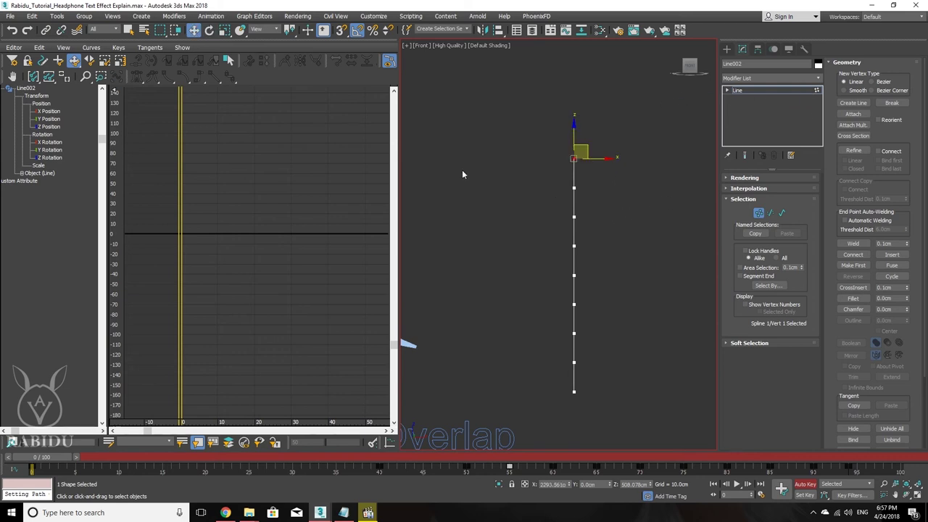
left_click(786, 92)
Add a Sweep modifier to Line002 with the Built-In Cylinder section.
left_click(791, 76)
left_click(791, 77)
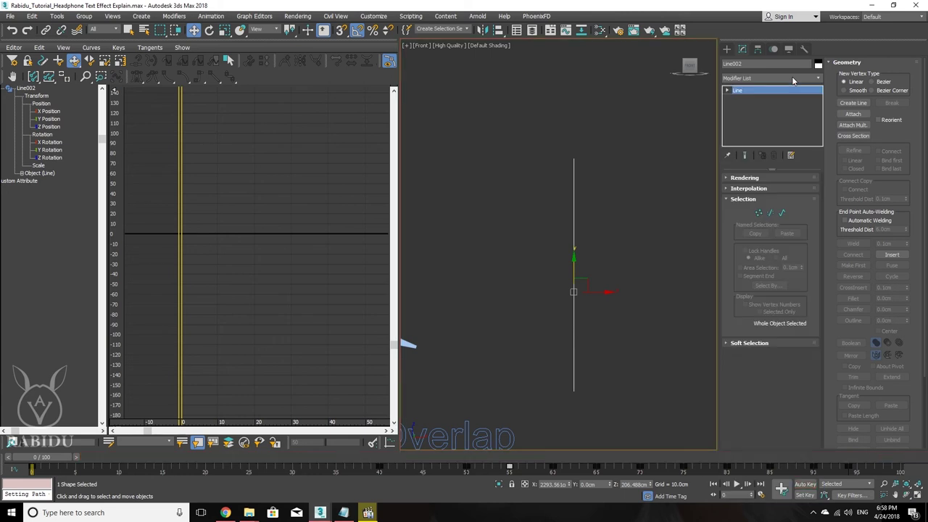
left_click(791, 76)
key("s")
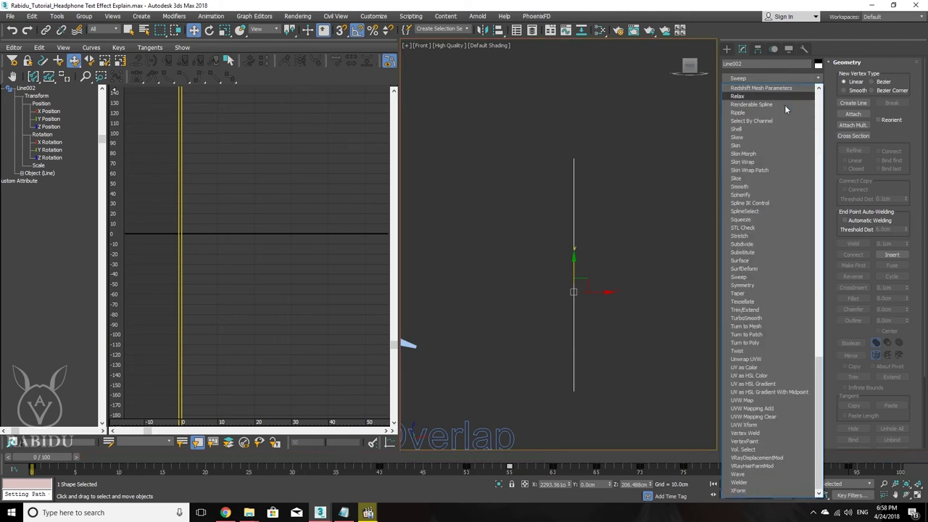
left_click(751, 279)
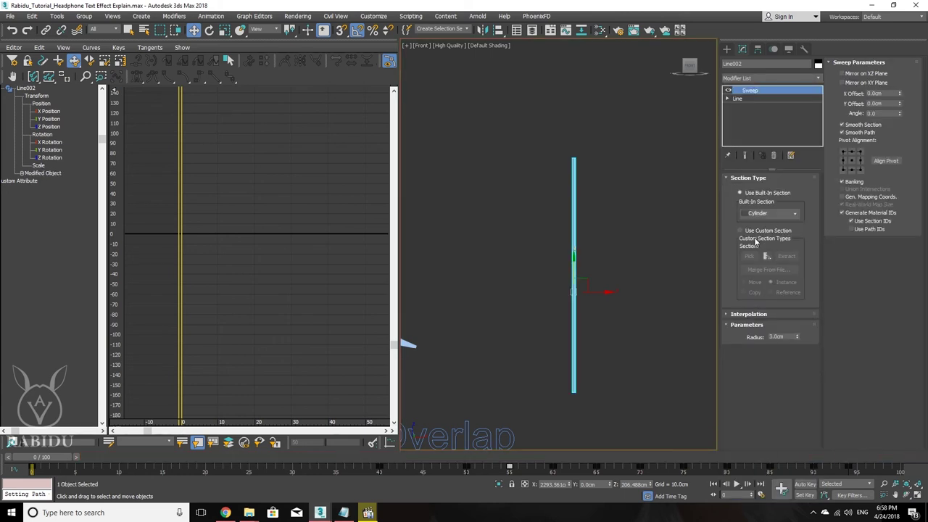
left_click(768, 212)
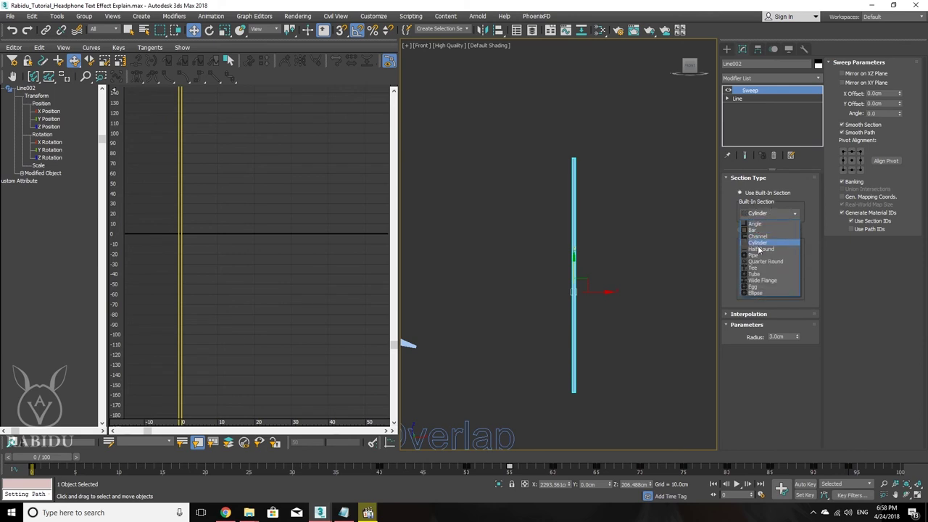
left_click(764, 244)
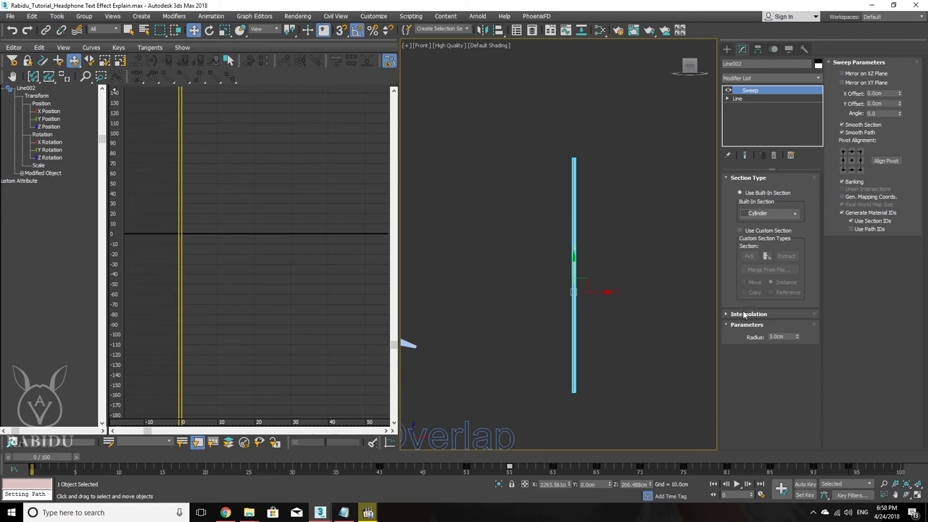
Zoom in on the swept cylinder, then delete the Sweep modifier from the stack.
scroll(580, 203, "up", 3)
scroll(585, 199, "up", 2)
scroll(585, 199, "up", 2)
mouse_move(796, 337)
left_mouse_down()
mouse_move(797, 283)
mouse_move(746, 70)
left_mouse_up()
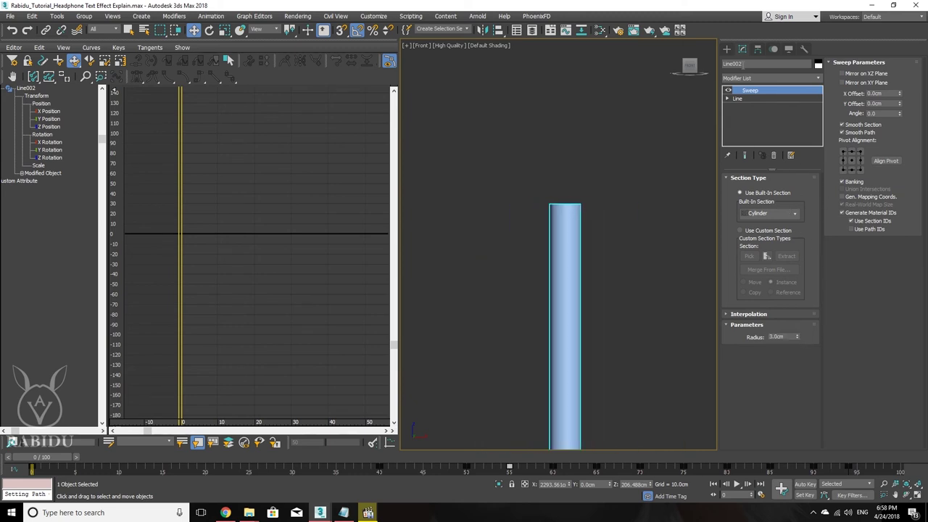
right_click(754, 90)
left_click(769, 107)
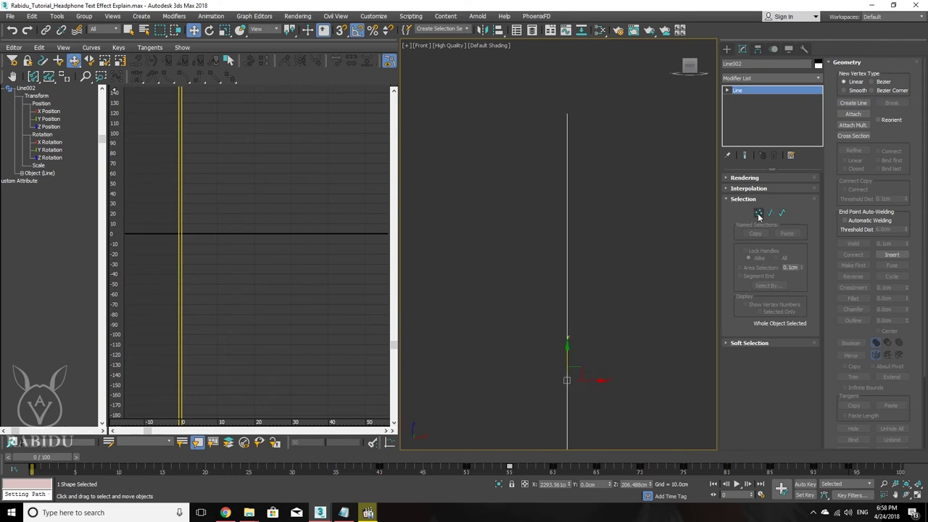
left_click(759, 214)
left_click(578, 139)
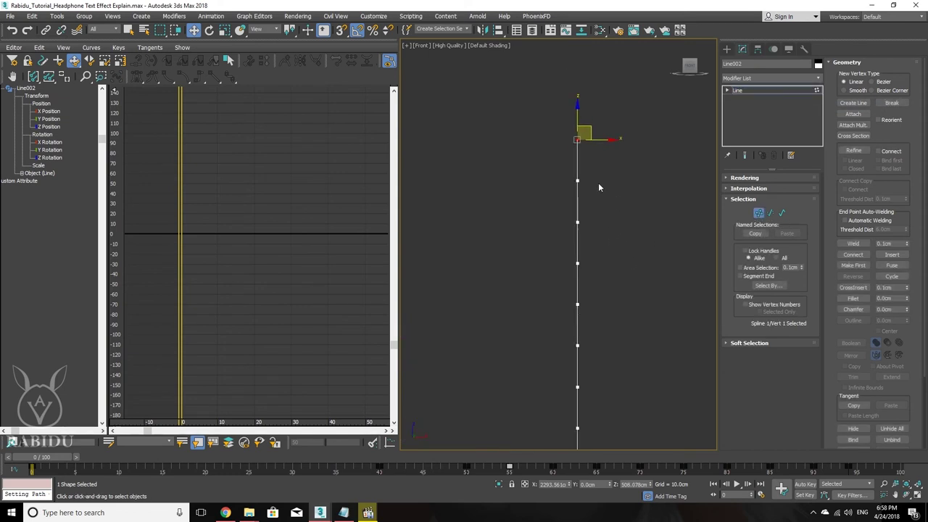
middle_click_drag(599, 187, 595, 154)
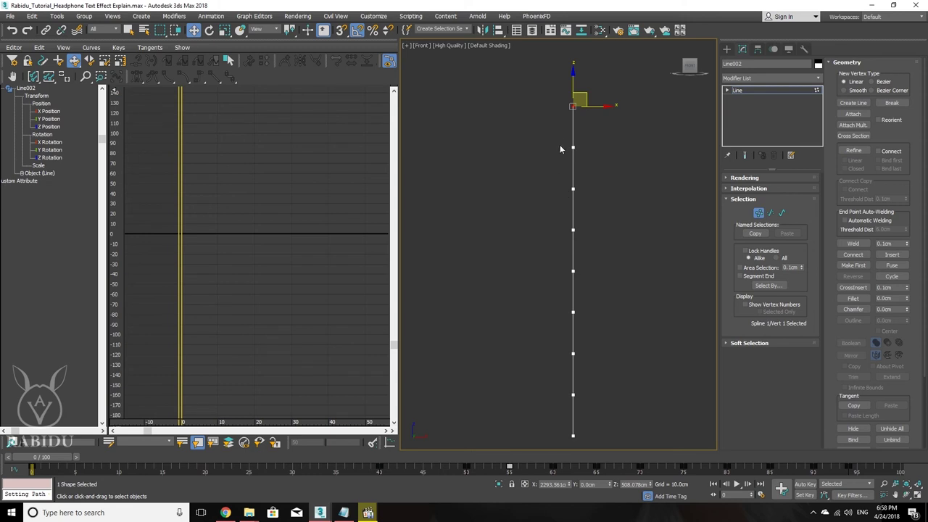
left_click_drag(598, 168, 597, 170)
left_click_drag(519, 174, 577, 213)
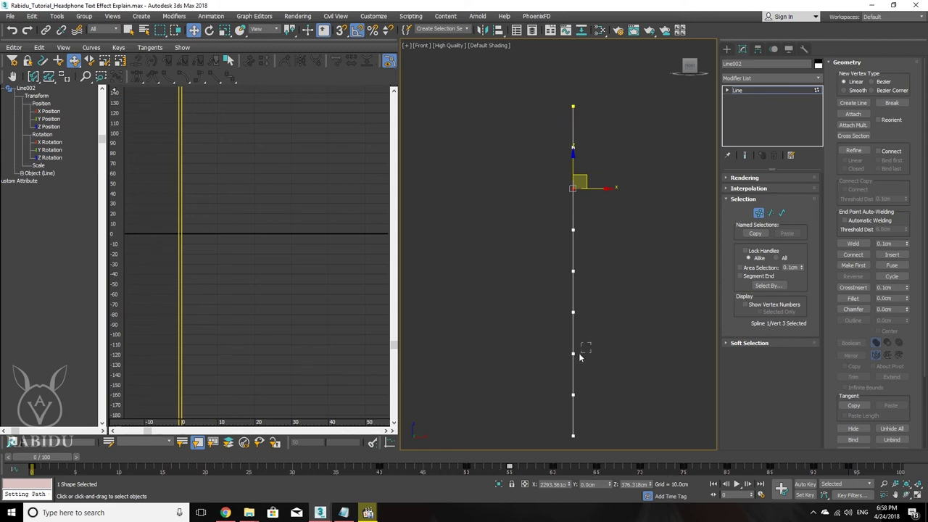
left_click_drag(589, 344, 550, 374)
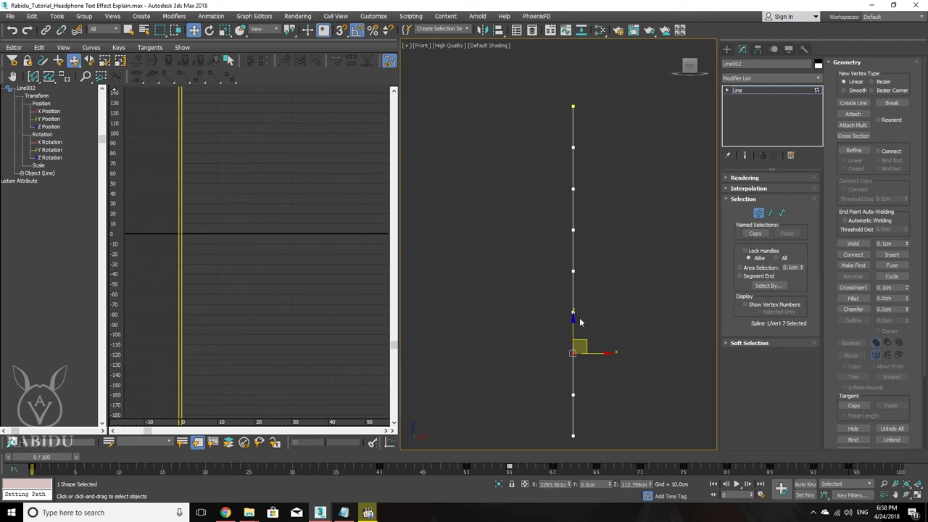
left_click_drag(608, 221, 536, 251)
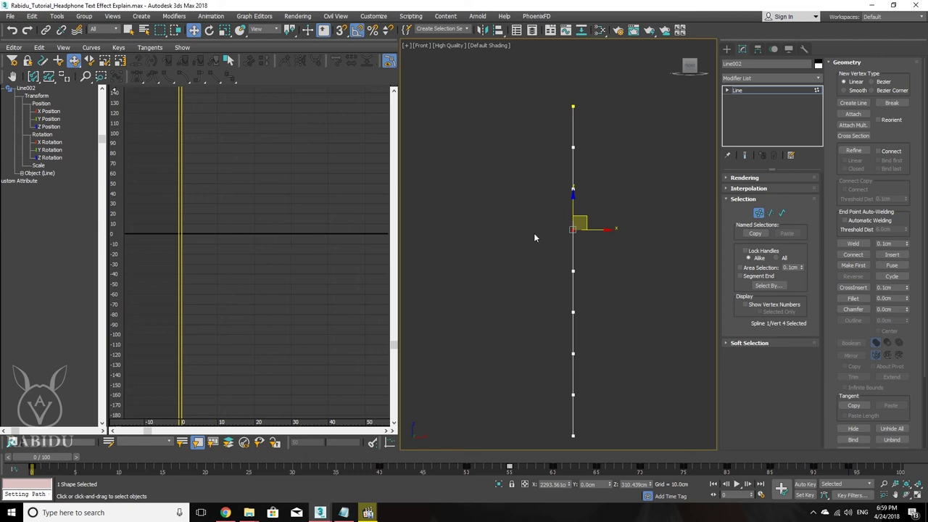
left_click_drag(592, 115, 620, 131)
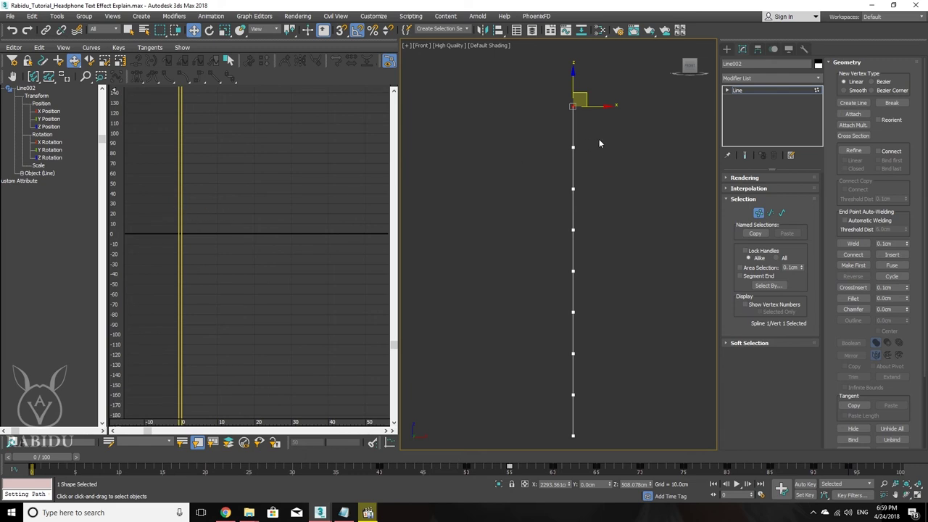
Expand Object (Line) > Master and show the Spline 1 Vertex 1–4 tracks' curves.
left_click(22, 173)
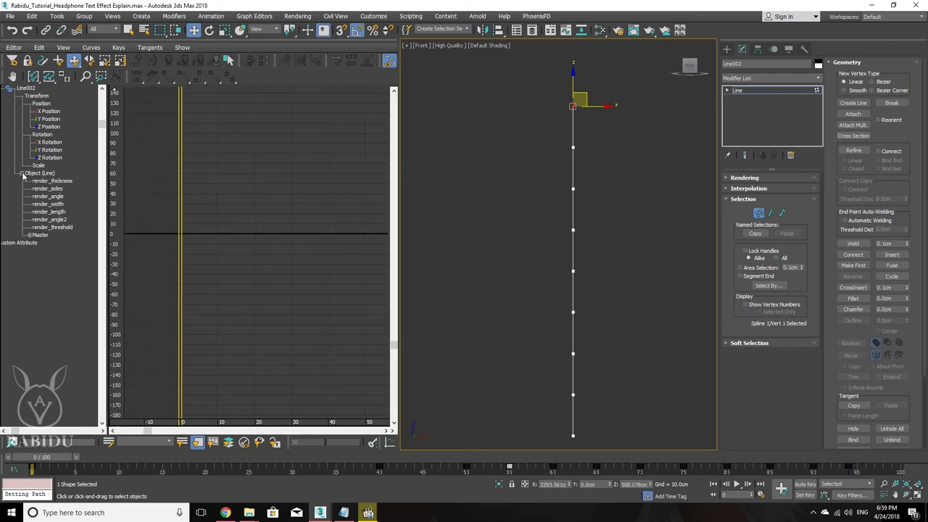
left_click(29, 236)
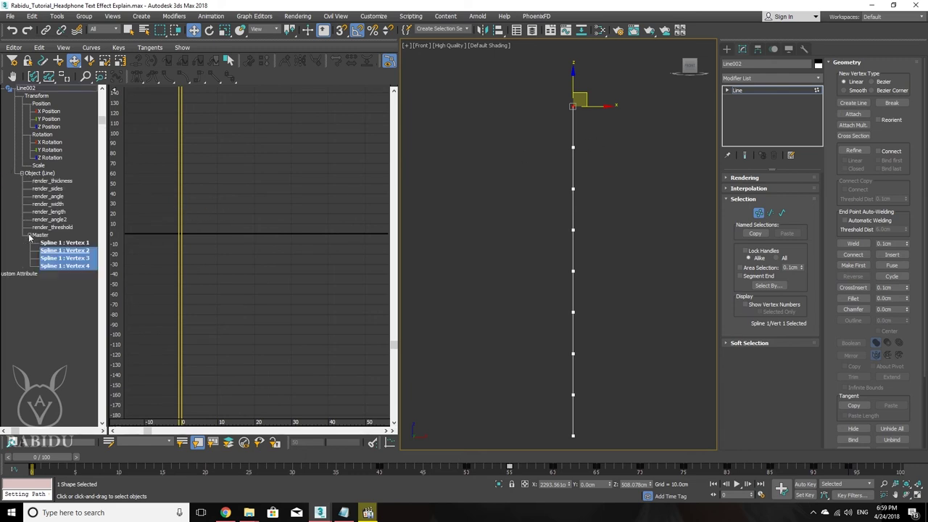
left_click(68, 244)
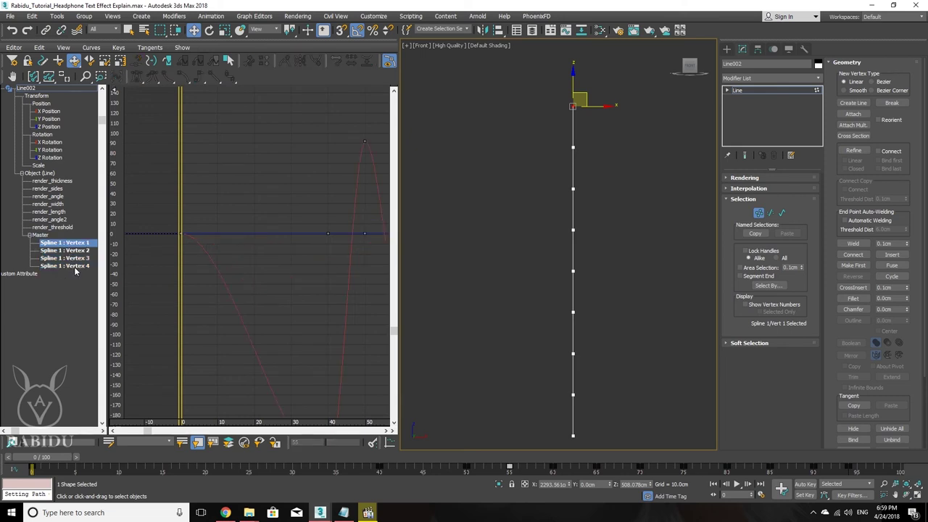
left_click(75, 267, "shift")
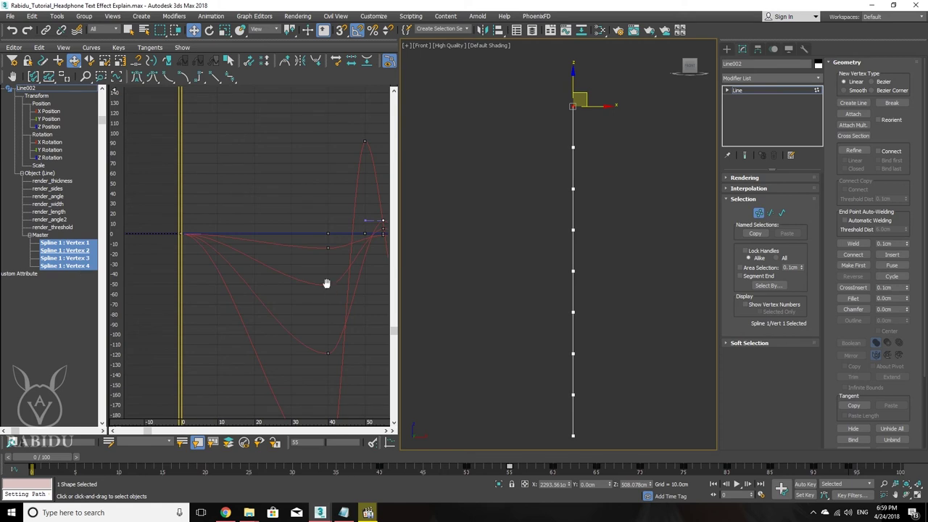
middle_click_drag(335, 231, 297, 276, "ctrl+alt")
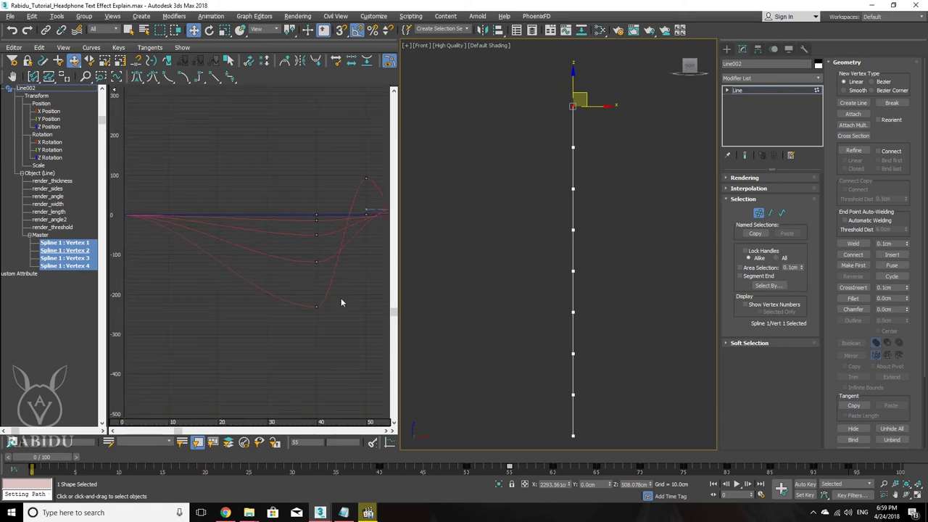
mouse_move(321, 276)
middle_mouse_down()
mouse_move(249, 292)
mouse_move(307, 276)
middle_mouse_up()
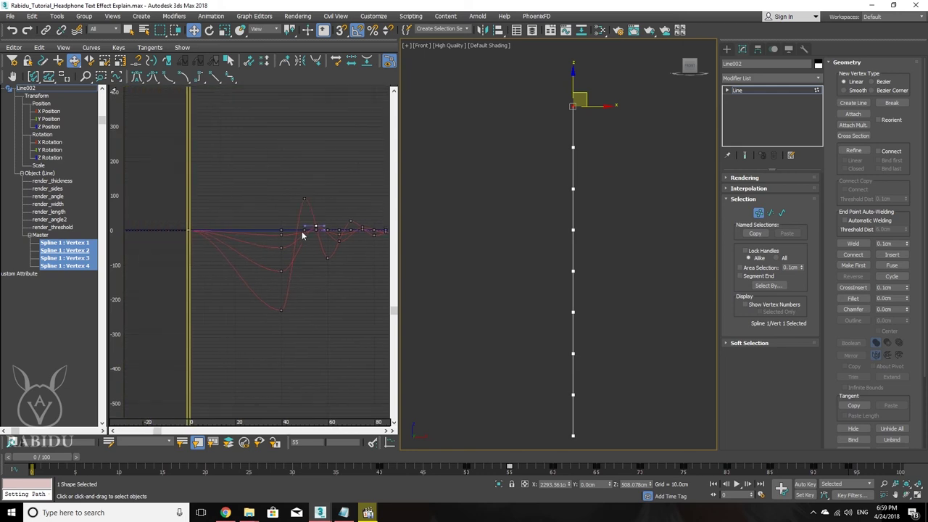
Inspect the Vertex 1 to 4 curves one by one, then scrub ahead to watch the cable bend.
left_click(83, 243)
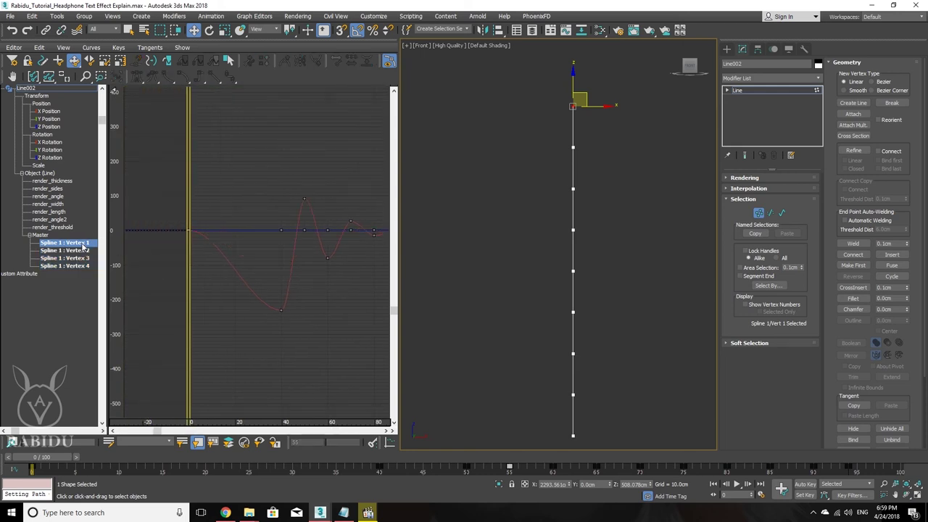
left_click(83, 251)
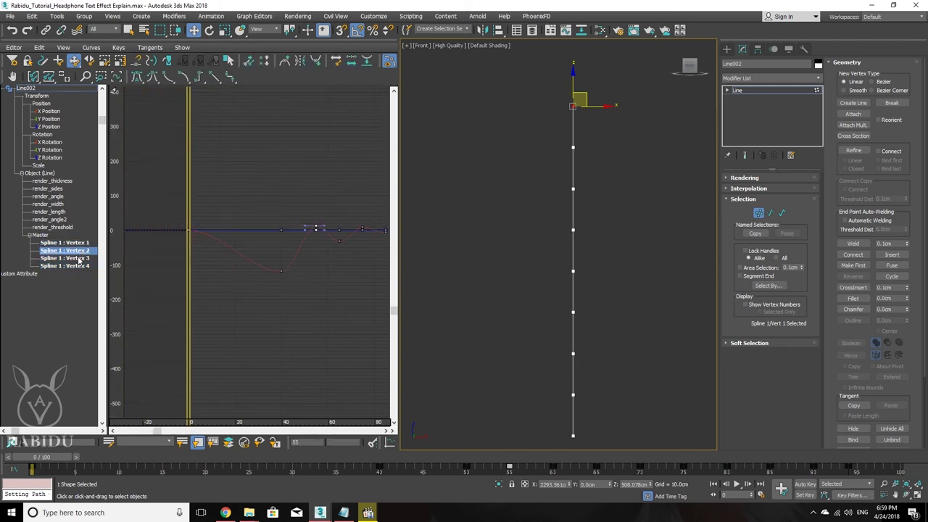
left_click(81, 259)
left_click(79, 266)
middle_click_drag(306, 265, 298, 277)
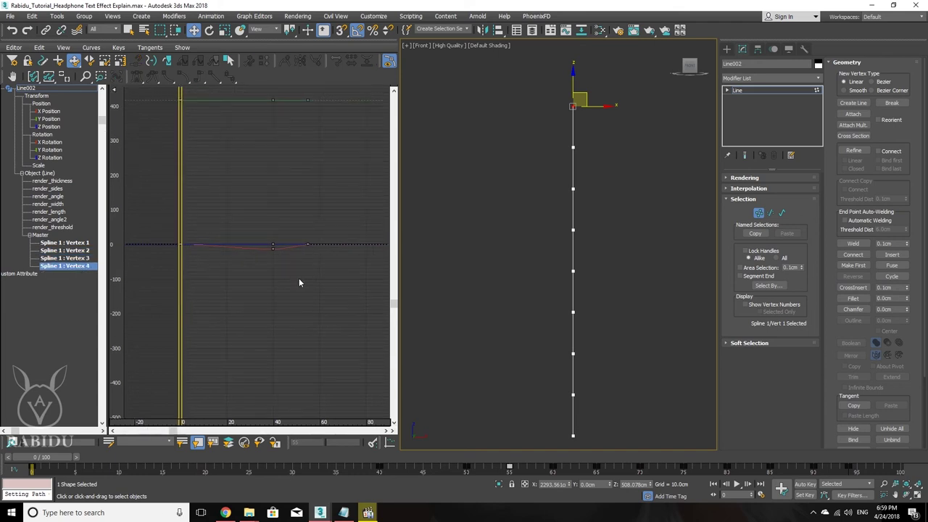
middle_click_drag(585, 202, 578, 207)
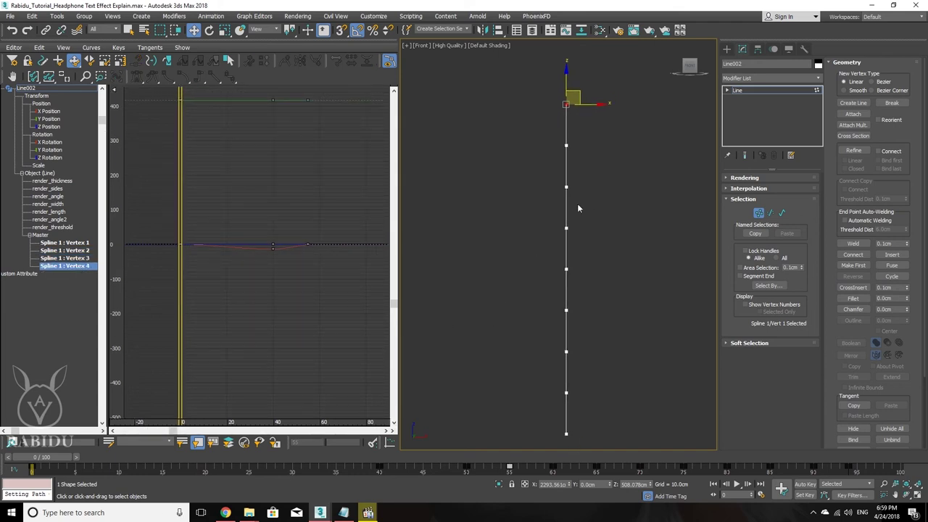
mouse_move(31, 457)
left_mouse_down()
mouse_move(448, 507)
mouse_move(374, 484)
left_mouse_up()
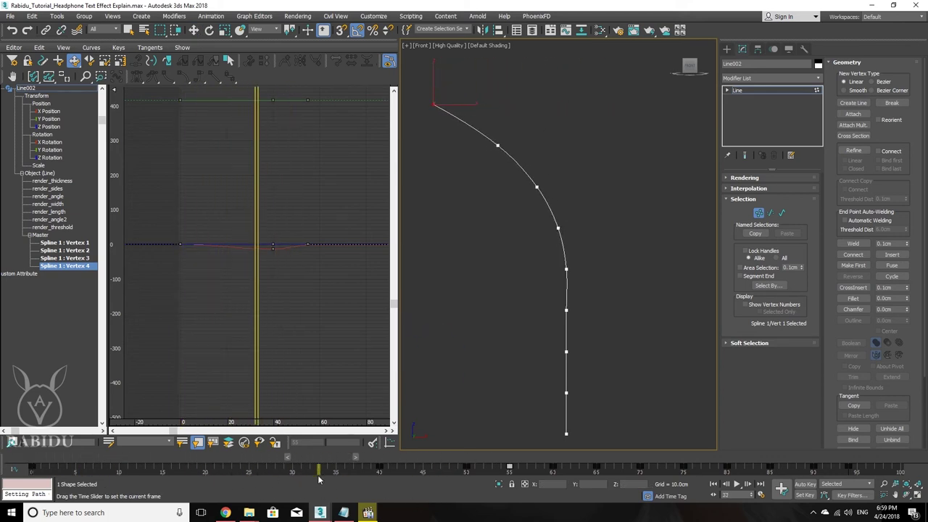
Scrub the animation to frame 100, panning the Front view to follow the cable and chain.
key("w")
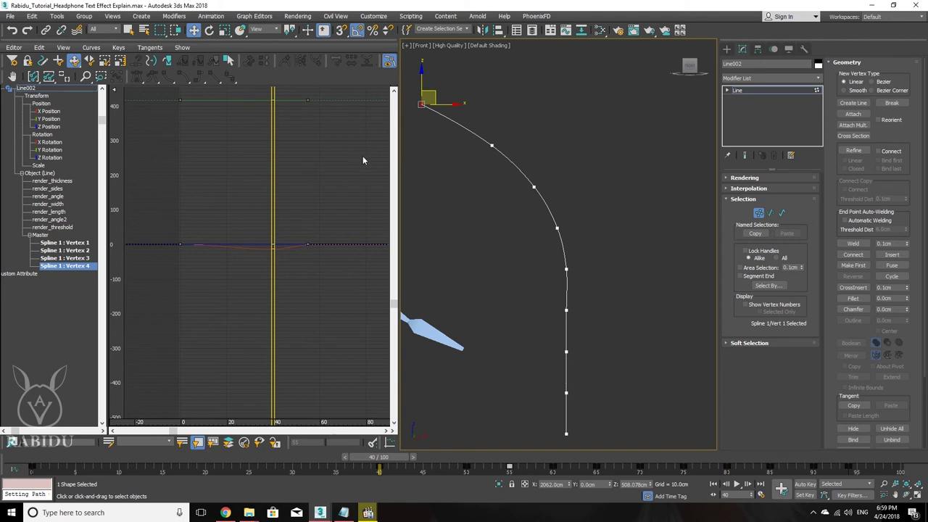
mouse_move(390, 458)
left_mouse_down()
mouse_move(528, 471)
mouse_move(422, 469)
left_mouse_up()
key("w")
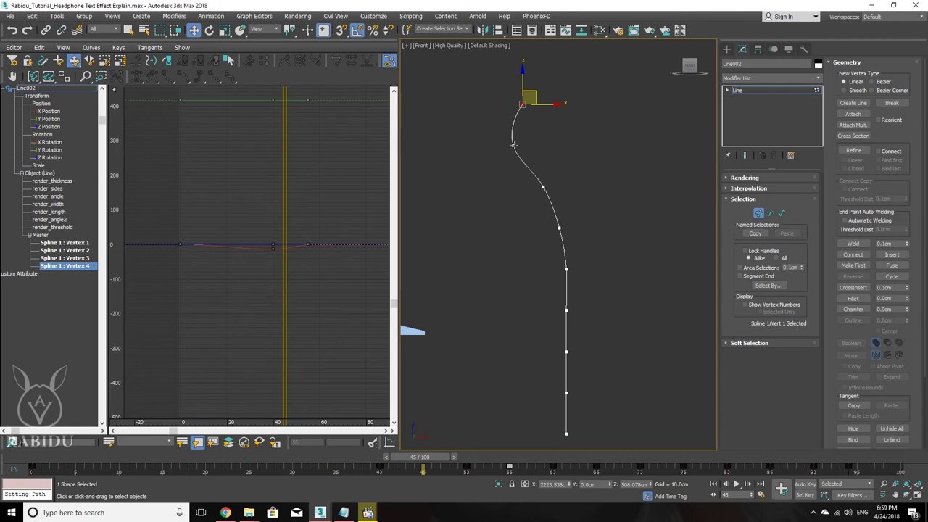
middle_click_drag(520, 154, 699, 184)
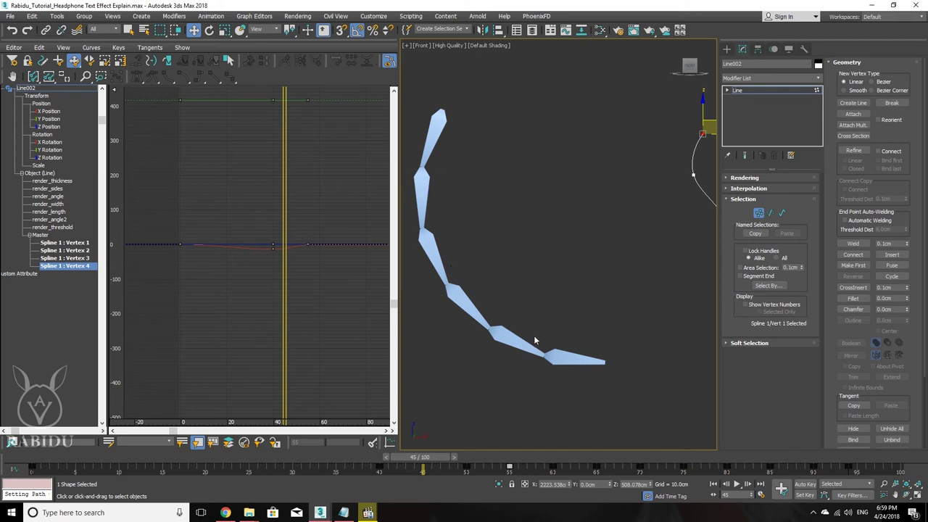
middle_click_drag(588, 234, 468, 234)
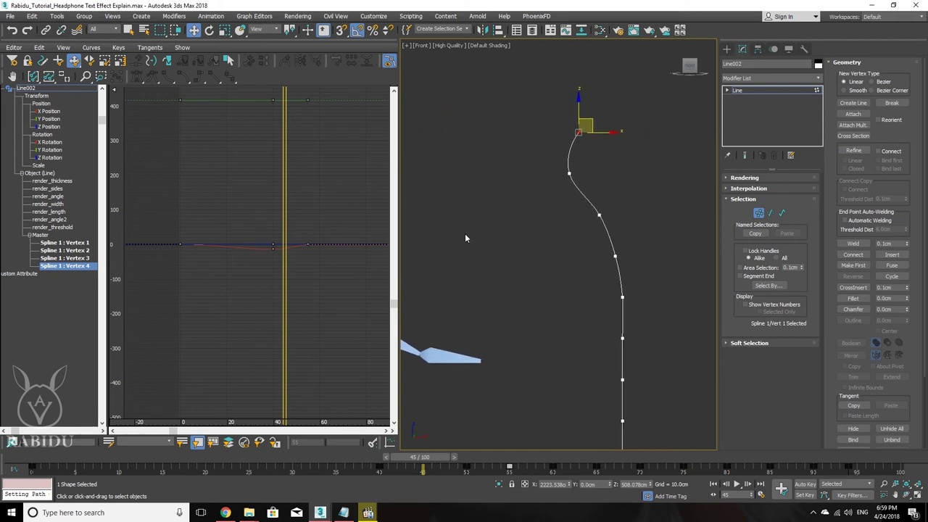
mouse_move(441, 457)
left_mouse_down()
mouse_move(416, 457)
mouse_move(594, 480)
left_mouse_up()
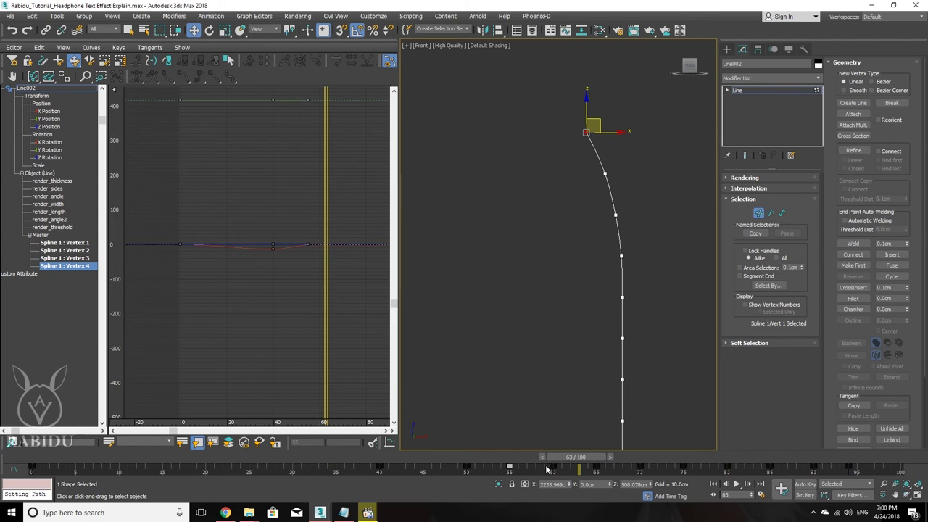
left_click_drag(574, 458, 674, 458)
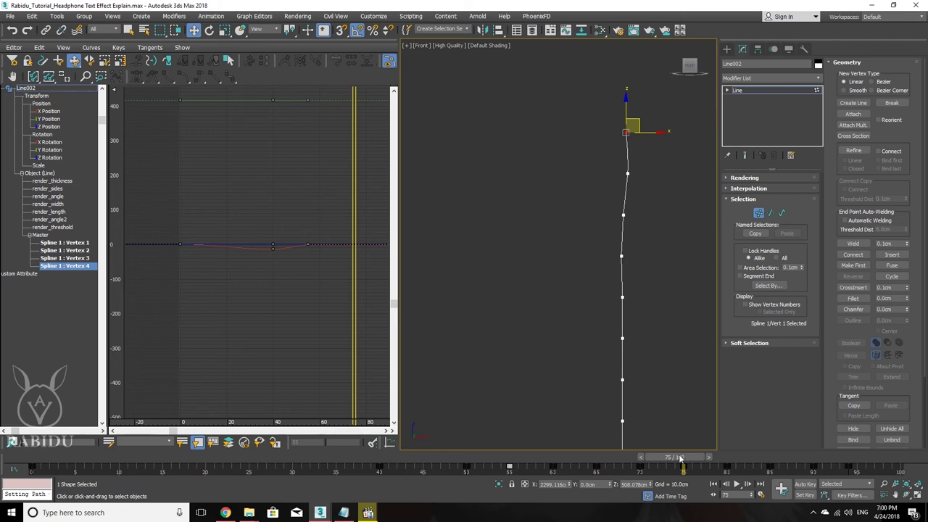
mouse_move(674, 458)
left_mouse_down()
mouse_move(652, 464)
mouse_move(833, 492)
left_mouse_up()
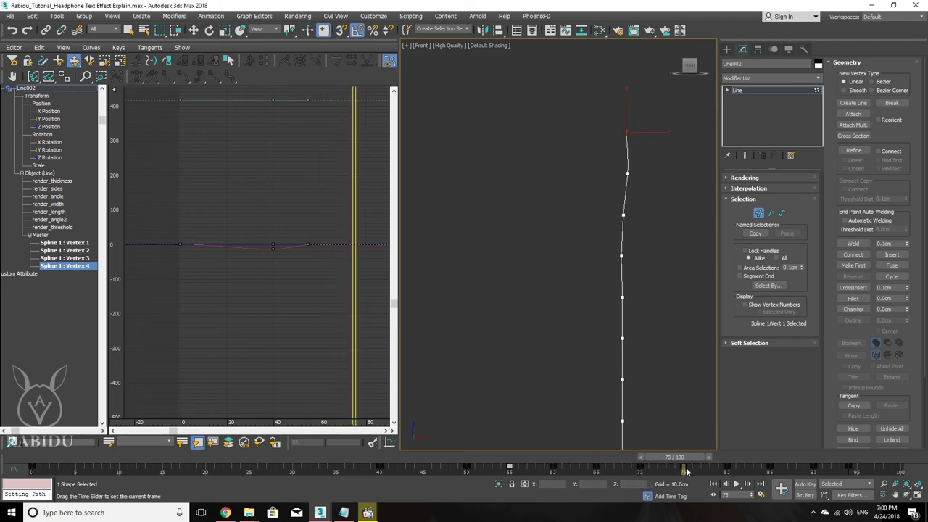
left_click_drag(834, 491, 906, 492)
middle_click_drag(535, 311, 607, 318)
scroll(608, 323, "up", 2)
scroll(607, 324, "down", 2)
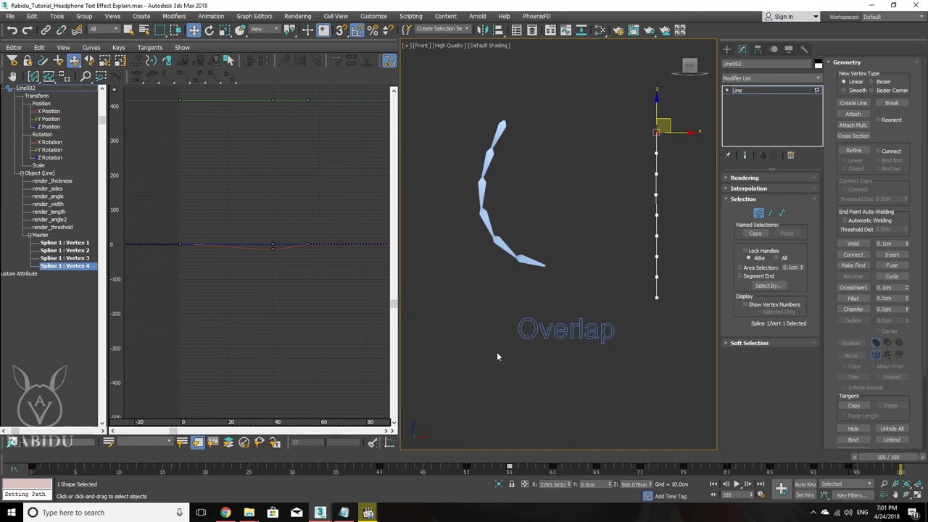
Frame the bone chain in the Front viewport, then play the Headphone.mov render.
middle_click_drag(601, 270, 597, 302)
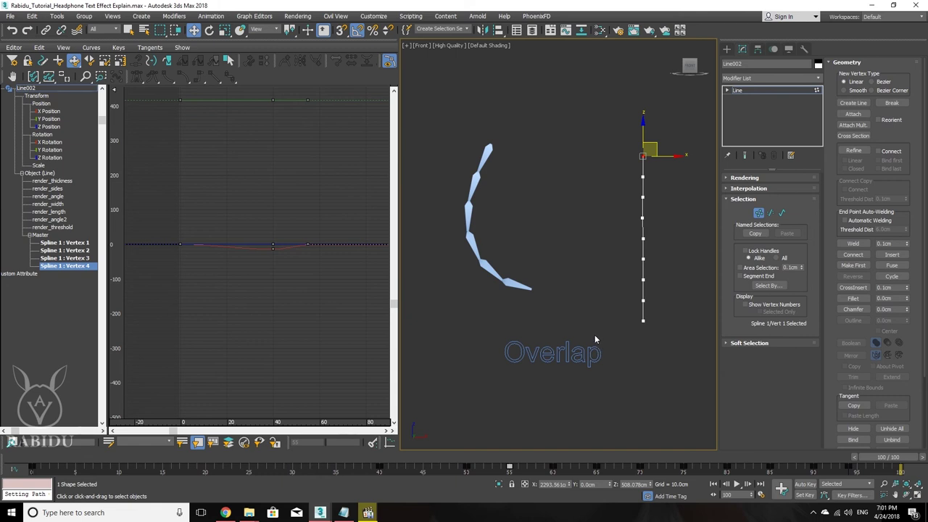
scroll(587, 253, "down", 5)
scroll(587, 254, "down", 3)
mouse_move(456, 280)
middle_mouse_down()
mouse_move(543, 275)
mouse_move(491, 263)
middle_mouse_up()
scroll(533, 258, "up", 3)
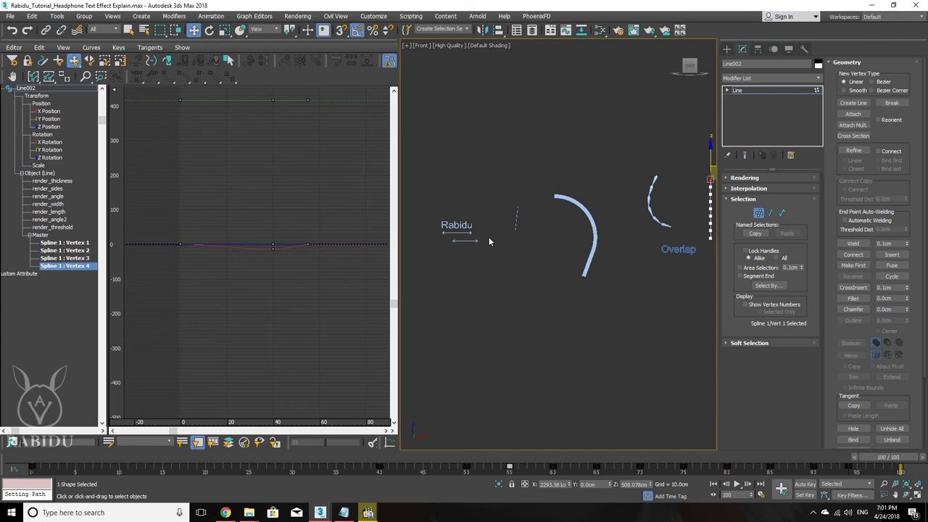
middle_click_drag(603, 201, 526, 259)
scroll(550, 251, "up", 3)
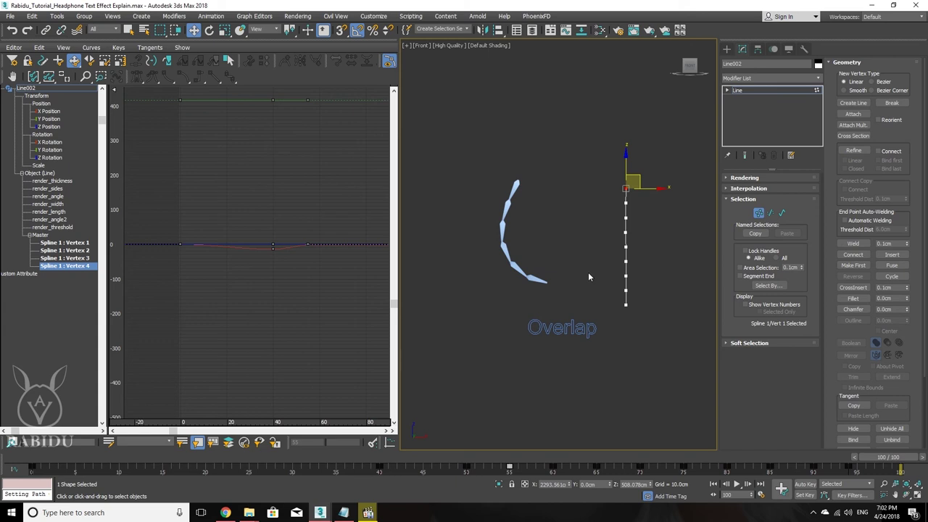
middle_click_drag(587, 258, 578, 255)
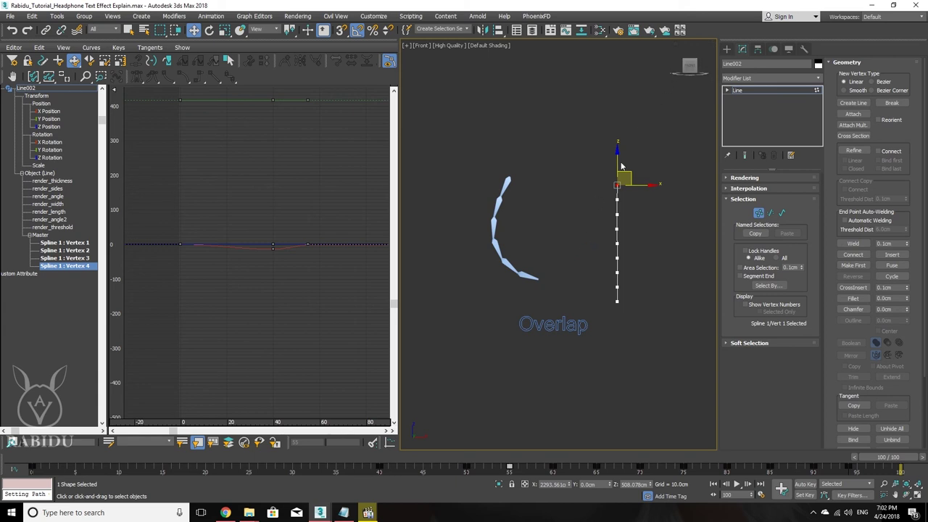
left_click(370, 513)
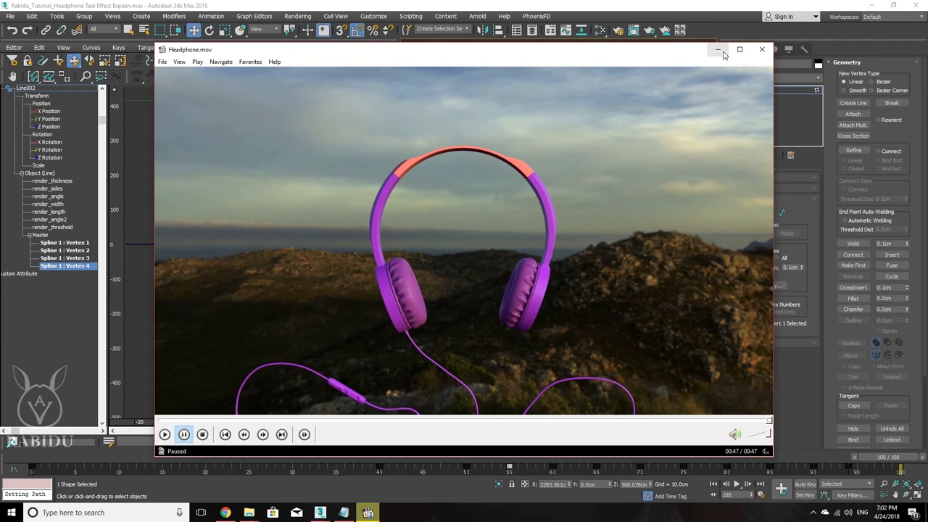
Close the QuickTime player and nudge the Front view to recentre the chain.
left_click(761, 49)
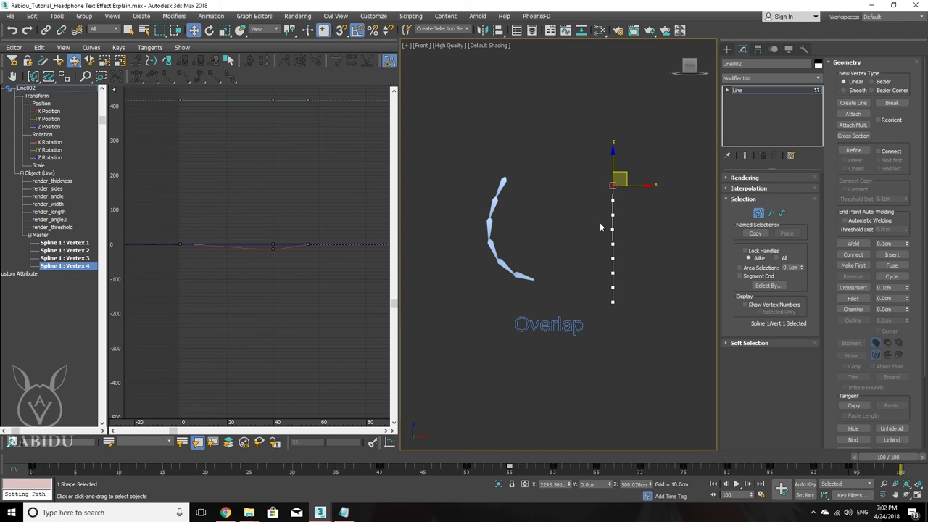
middle_click_drag(540, 201, 516, 155)
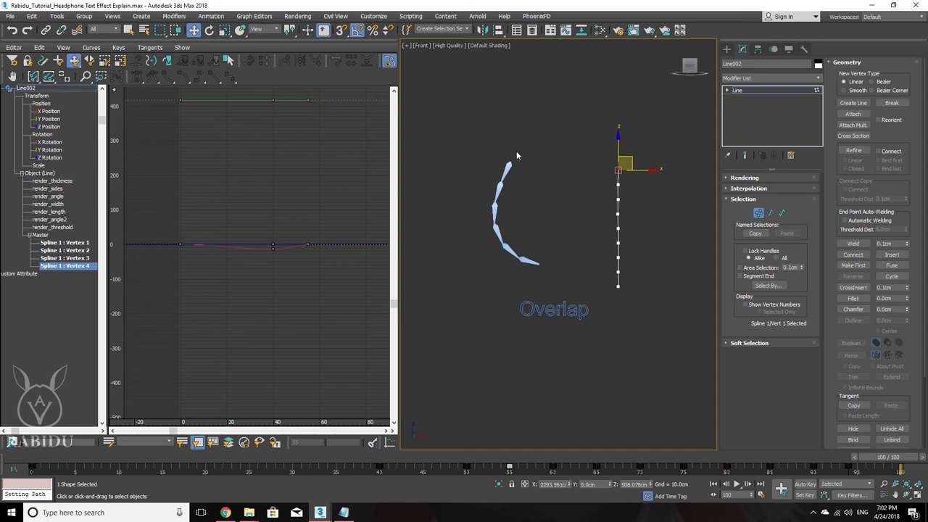
middle_click_drag(550, 220, 558, 224)
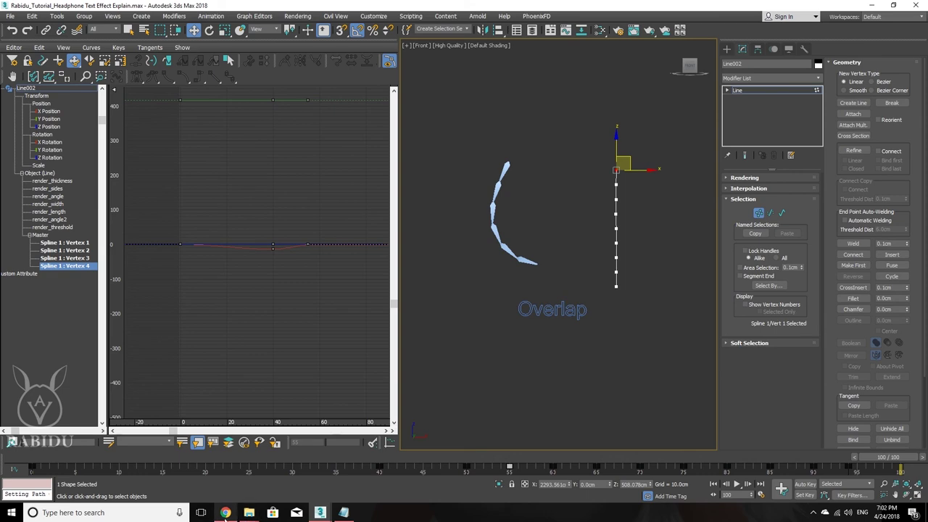
mouse_move(248, 512)
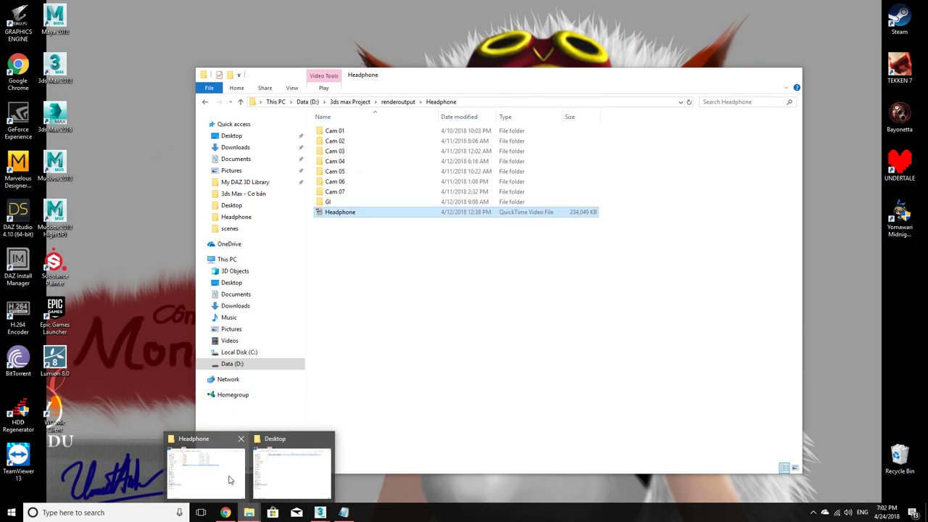
Browse File Explorer to the D:\Max Script\springmagic_v1.1 folder.
left_click(206, 472)
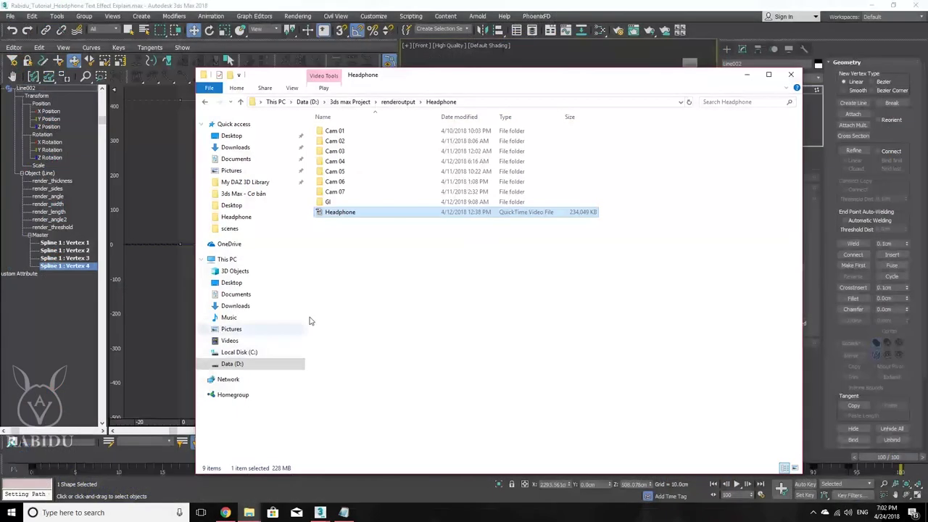
left_click(249, 364)
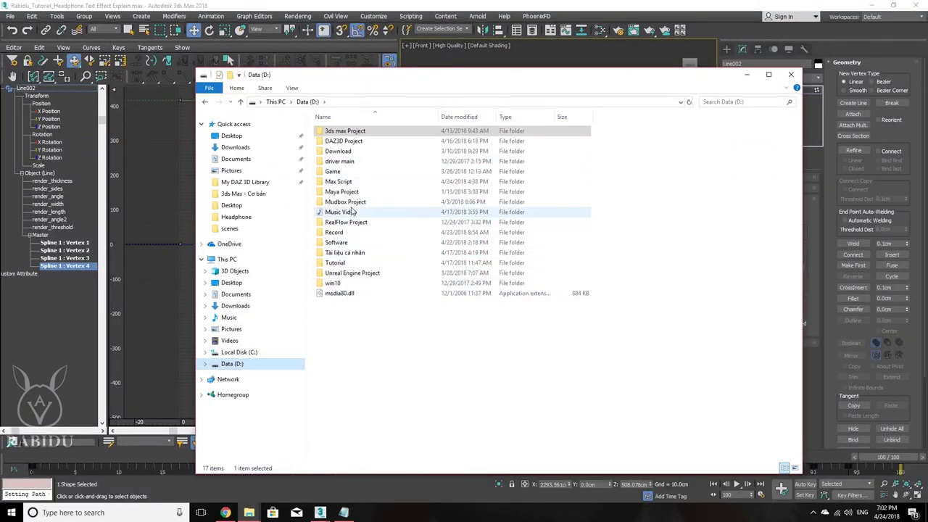
double_click(348, 182)
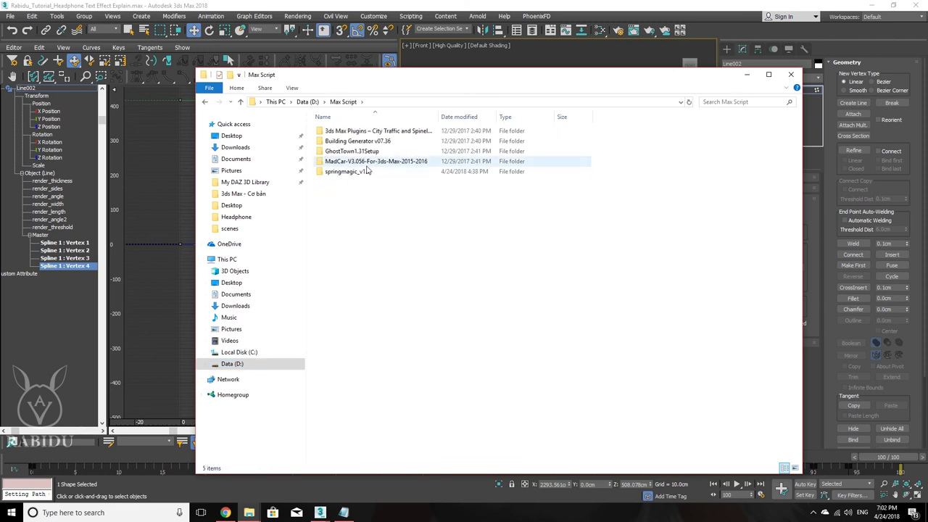
double_click(355, 175)
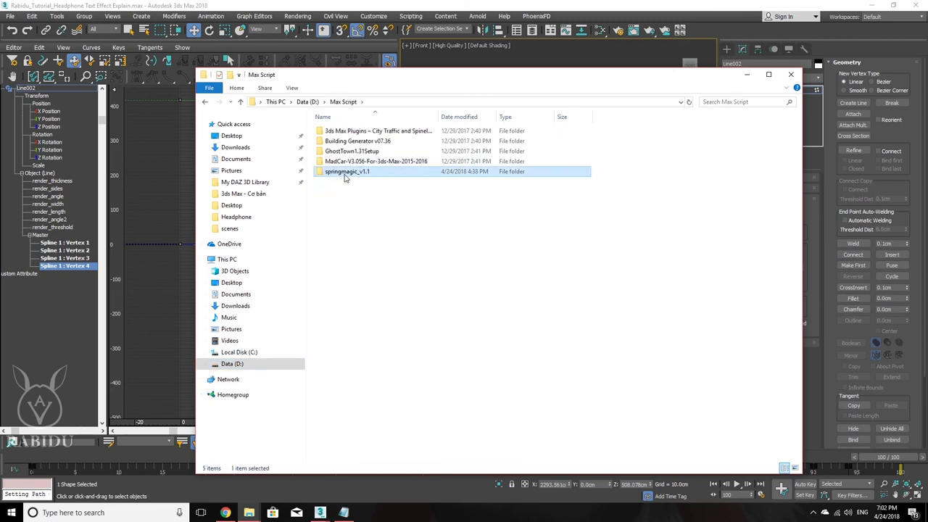
Run springmagic_v1.1.mse by dropping it into the 3ds Max viewport.
left_click_drag(456, 76, 253, 65)
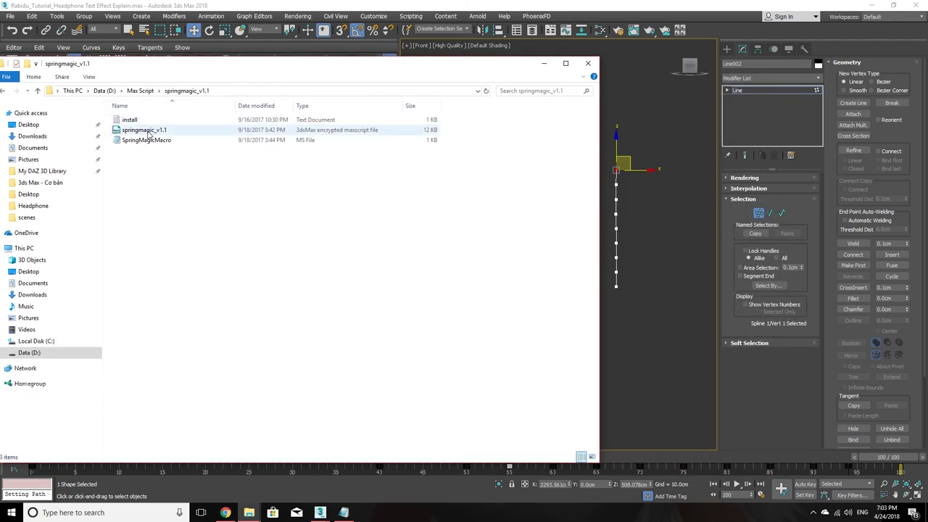
left_click_drag(148, 131, 232, 220)
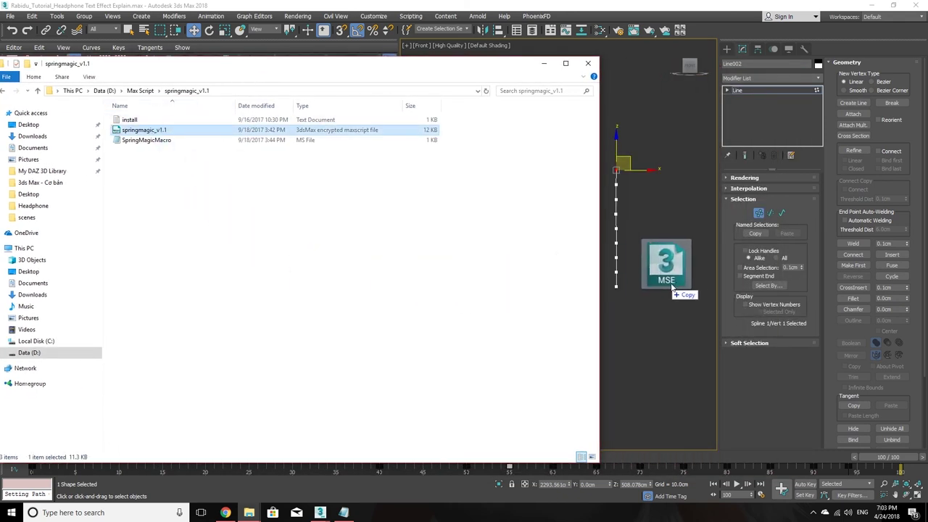
left_click_drag(232, 219, 662, 272)
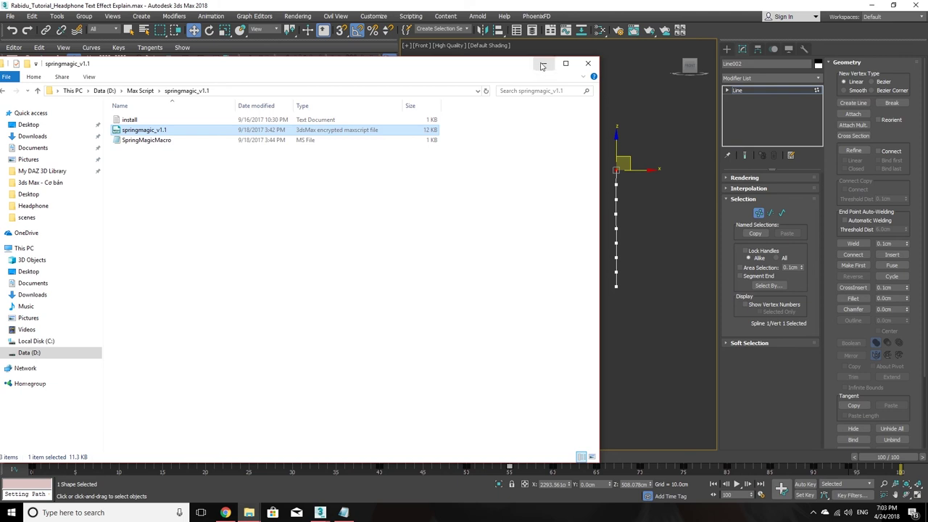
left_click(544, 63)
Move the Spring Magic dialog to the upper left, shrink the curve editor, and switch to Chrome.
left_click_drag(454, 192, 224, 142)
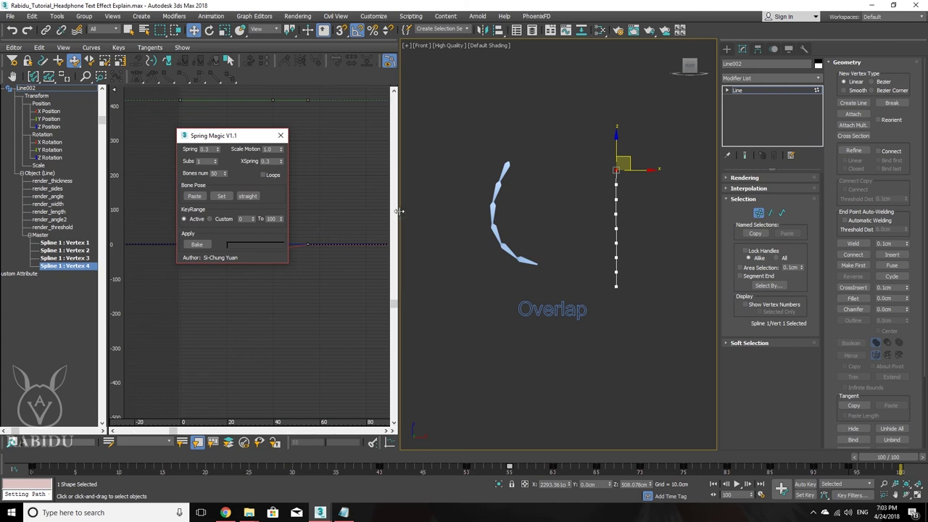
left_click_drag(401, 214, 307, 213)
left_click(226, 513)
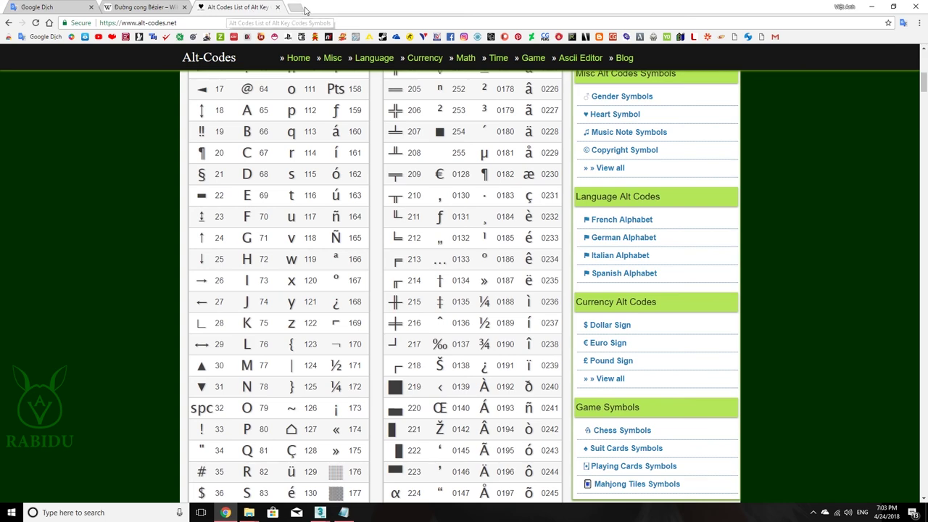
Search the web for scriptspot in a new tab and open the ScriptSpot site.
left_click(295, 8)
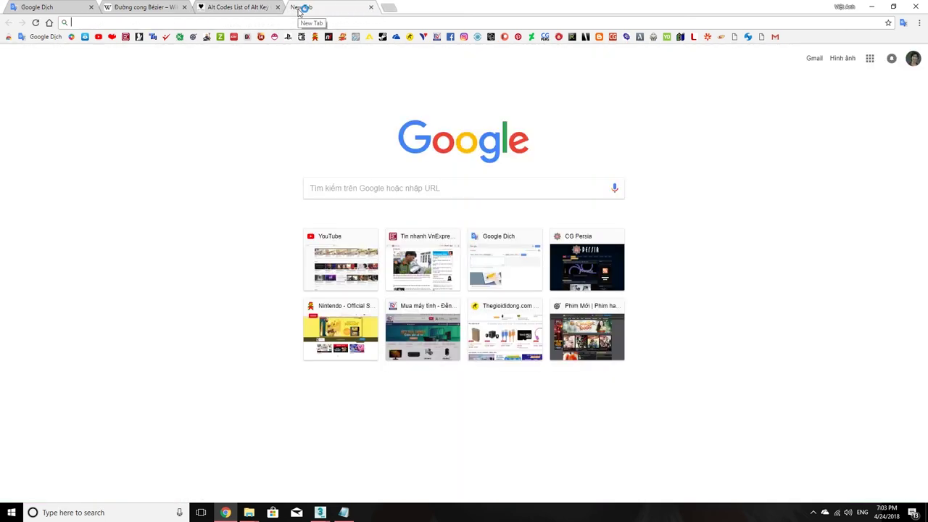
type("scriptspot")
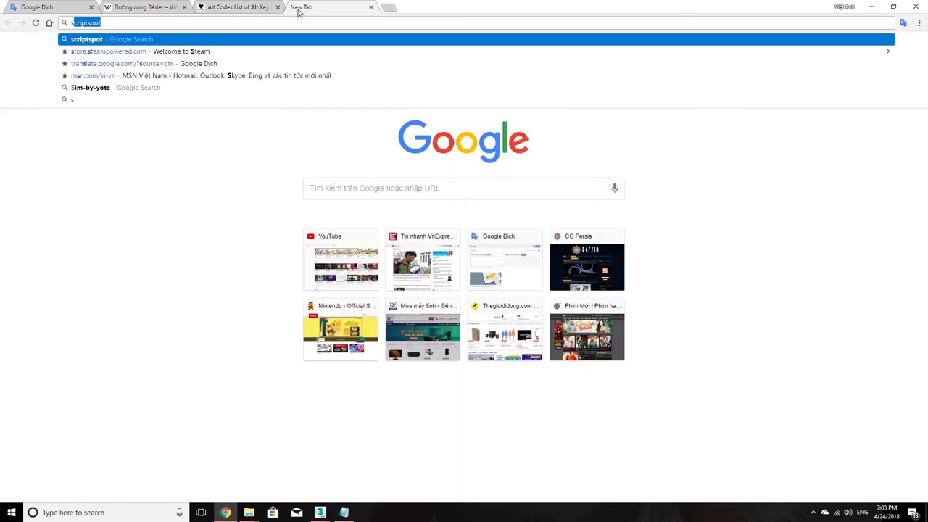
key("Return")
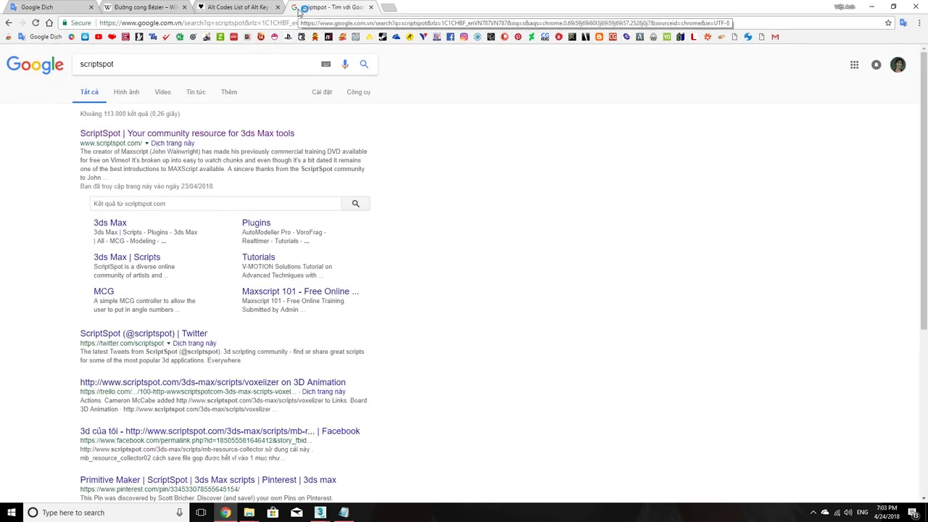
left_click(116, 135)
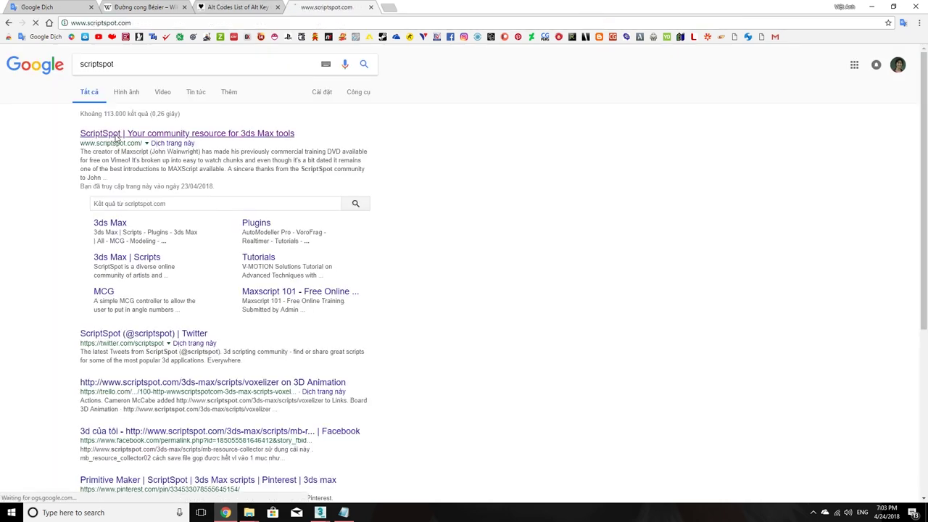
Search ScriptSpot for 'Spring' and open the Spring Magic script page.
left_click(711, 54)
type("S")
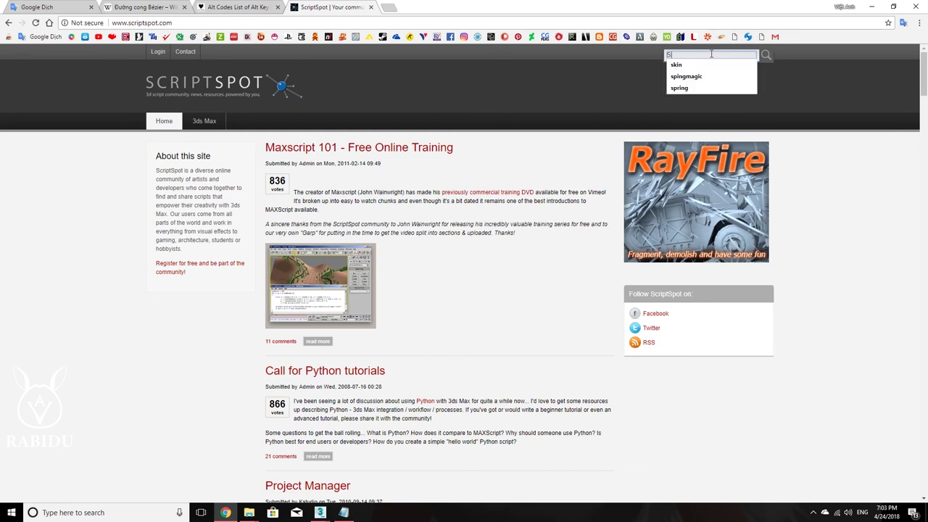
type("pring")
key("Return")
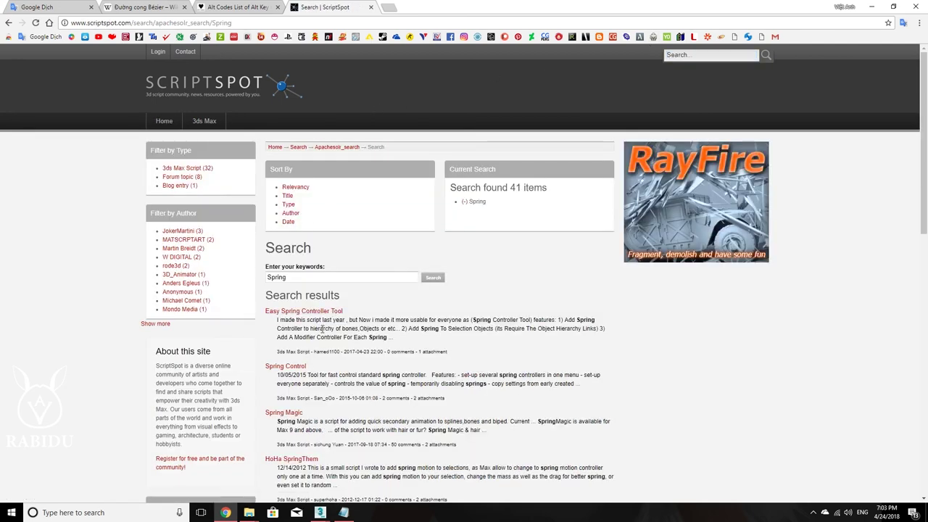
scroll(342, 375, "down", 1)
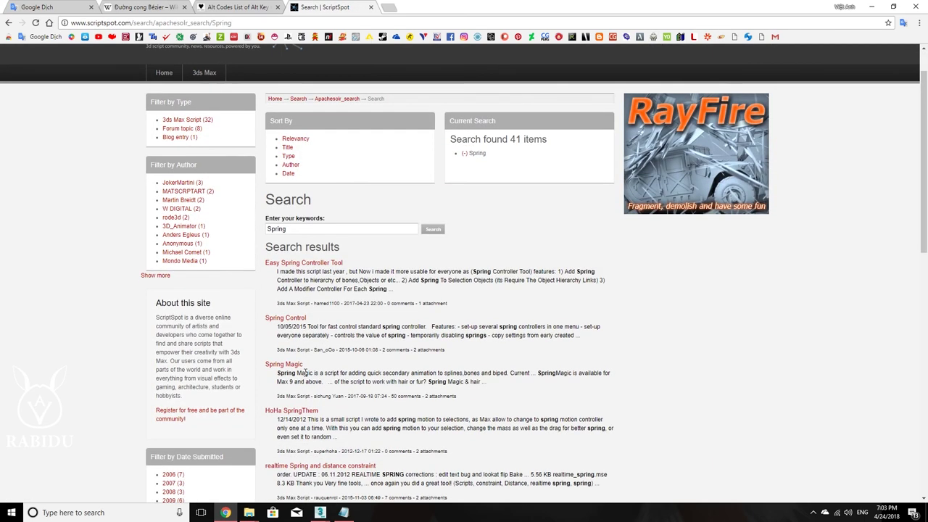
left_click(292, 365)
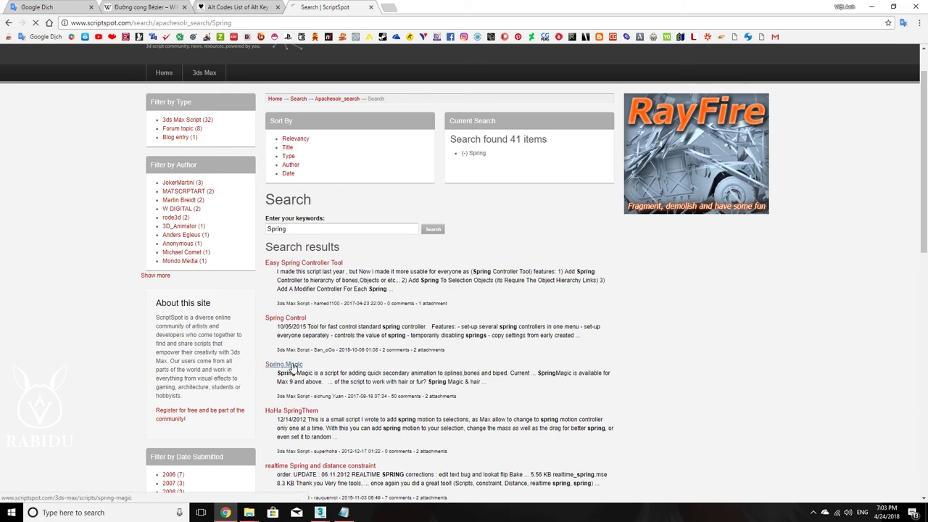
Scroll down to the Spring Magic attachments, then minimize the browser.
scroll(587, 263, "down", 3)
scroll(584, 263, "down", 5)
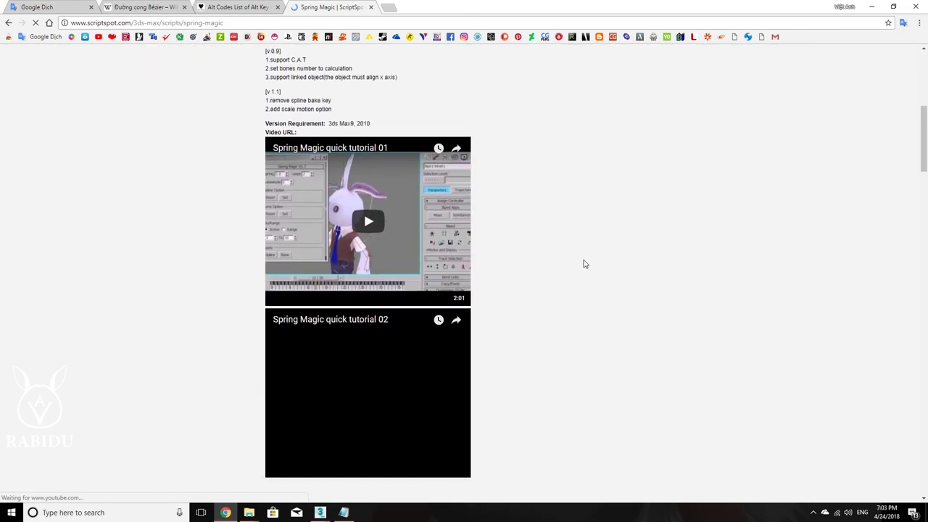
scroll(585, 263, "down", 2)
scroll(423, 252, "down", 6)
scroll(413, 256, "down", 3)
scroll(406, 257, "down", 4)
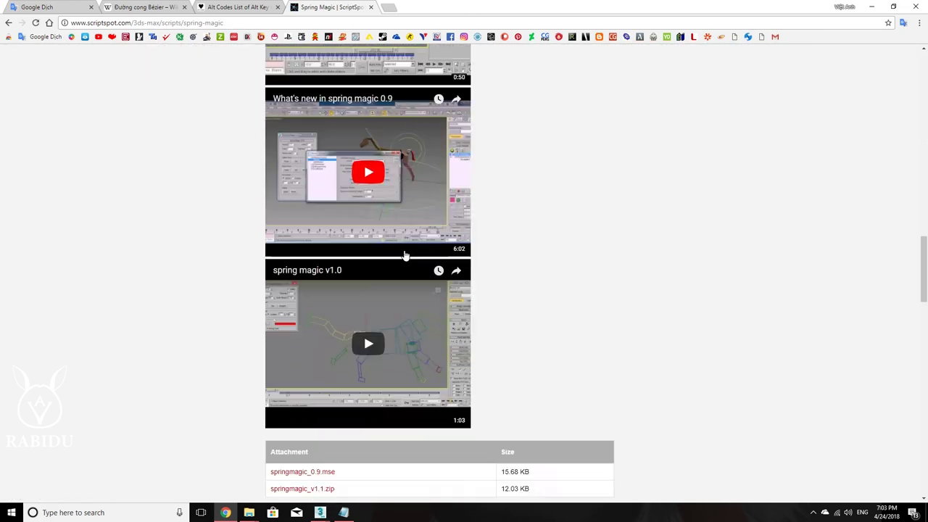
scroll(403, 250, "down", 5)
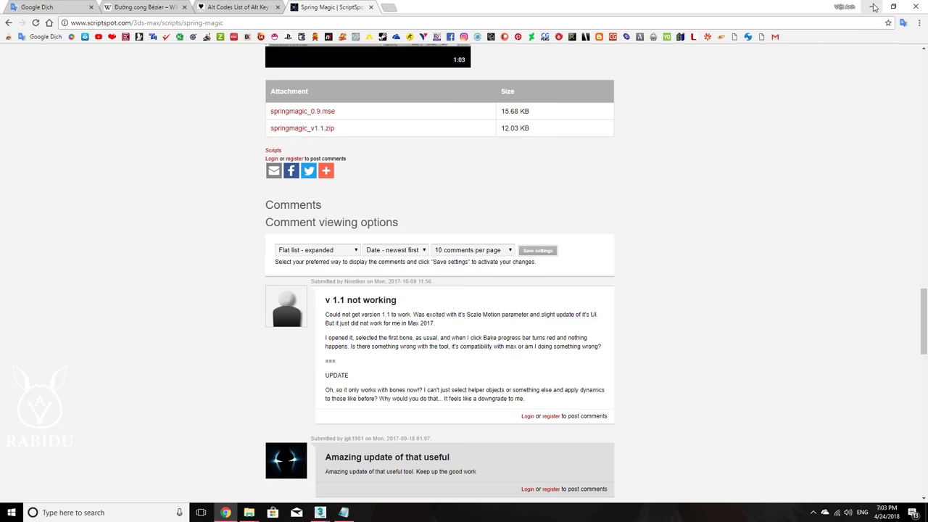
left_click(871, 6)
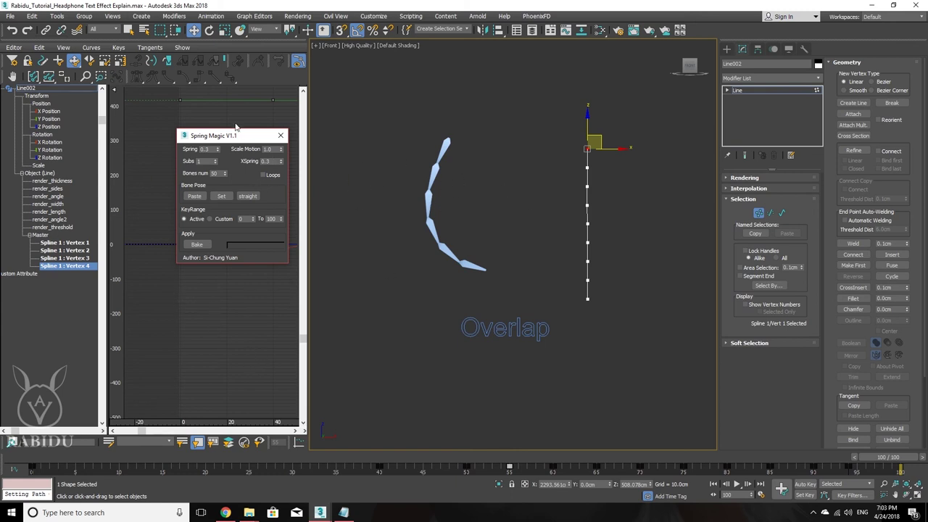
Activate the Bones tool under Create > Systems.
middle_click_drag(559, 180, 439, 180)
left_click(727, 50)
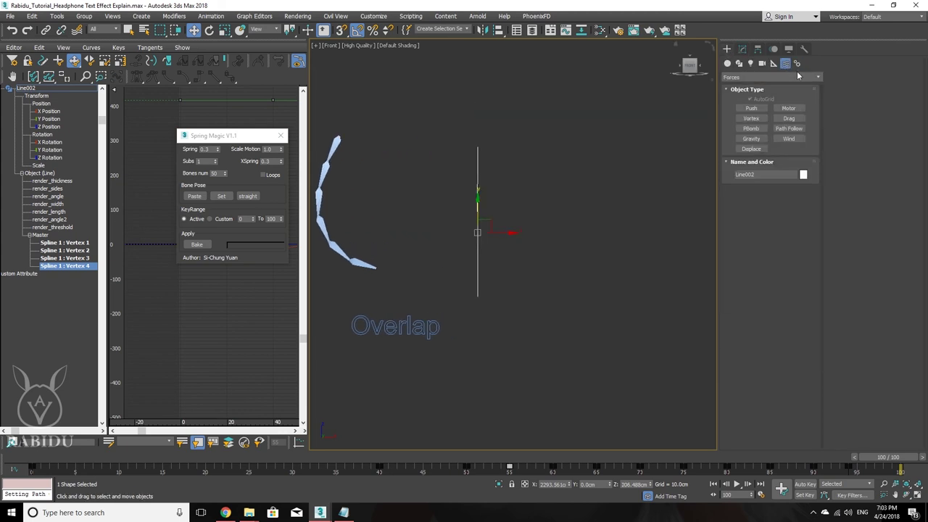
left_click(758, 109)
left_click(758, 110)
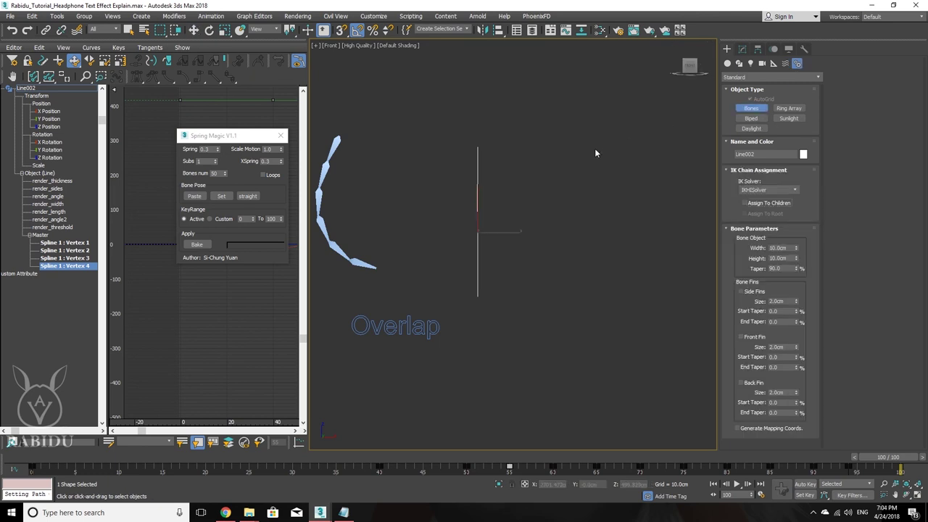
middle_click_drag(604, 96, 600, 82)
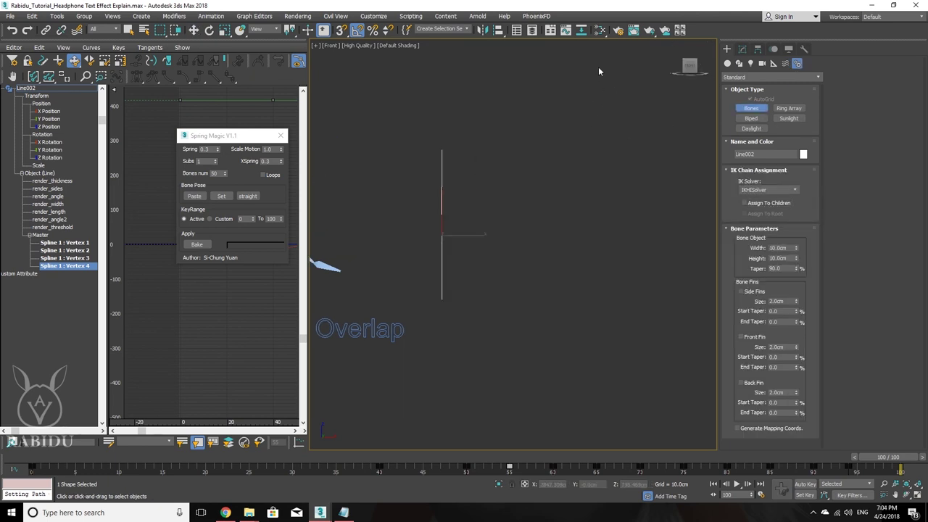
Place the first bone joints running down beside the Overlap text.
left_click(598, 67)
left_click(597, 116)
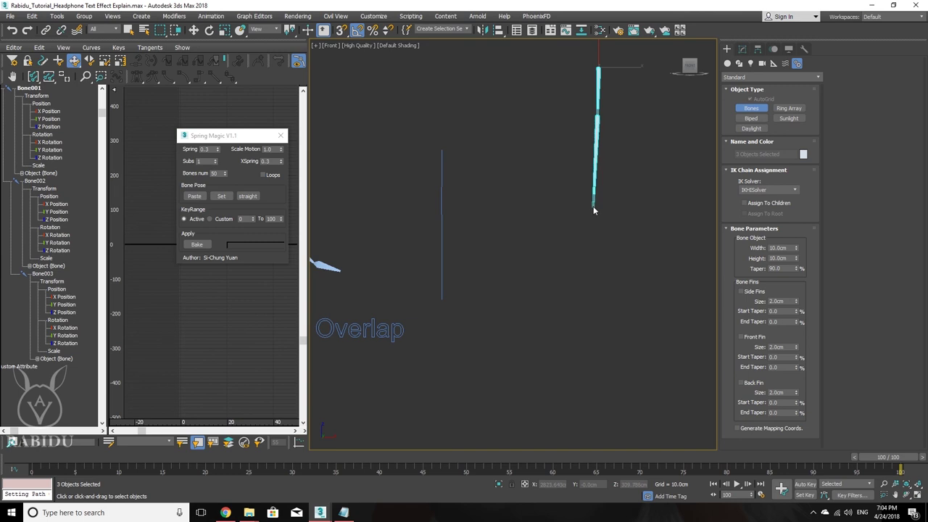
left_click(599, 163)
left_click(600, 237)
left_click(601, 288)
middle_click_drag(622, 297, 625, 268)
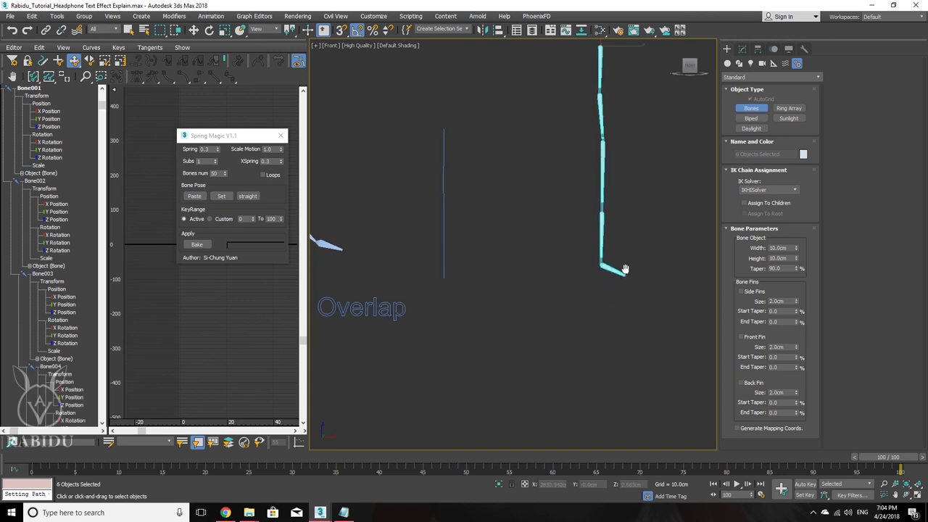
scroll(625, 268, "down", 3)
Continue the chain around the bottom and back up the right side, then finish it.
left_click(610, 303)
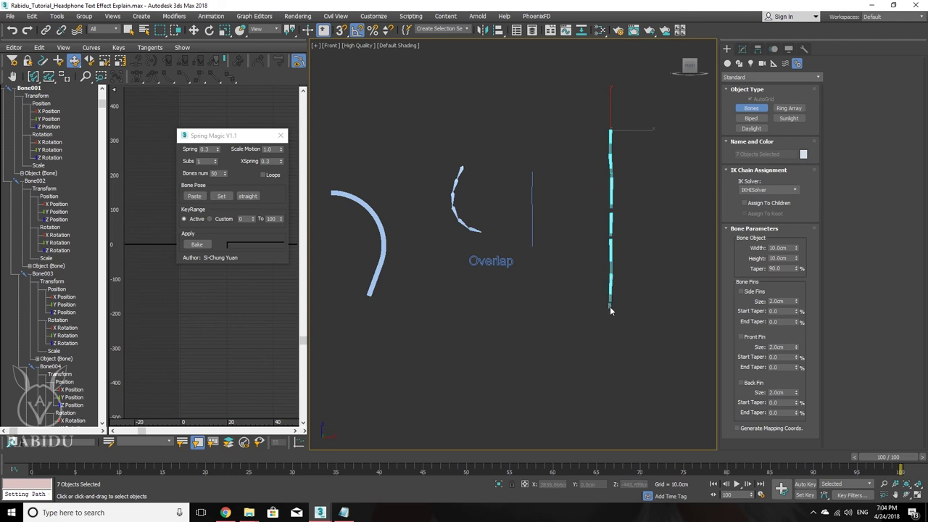
left_click(611, 347)
left_click(611, 379)
left_click(611, 384)
left_click(643, 394)
left_click(676, 377)
left_click(676, 332)
left_click(654, 244)
right_click(660, 200)
Select root bone Bone001 and straighten the chain with Spring Magic's straight button.
middle_click_drag(629, 120, 610, 111)
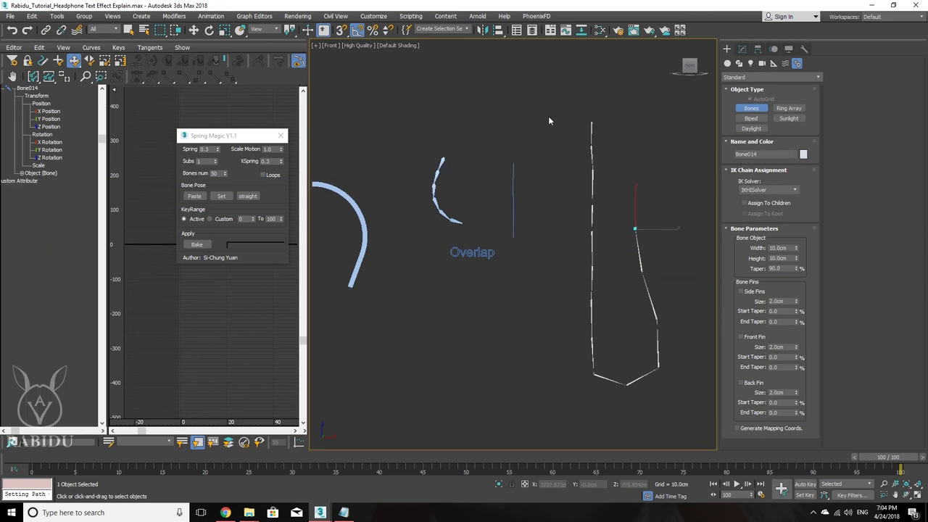
right_click(610, 111)
left_click_drag(608, 107, 578, 132)
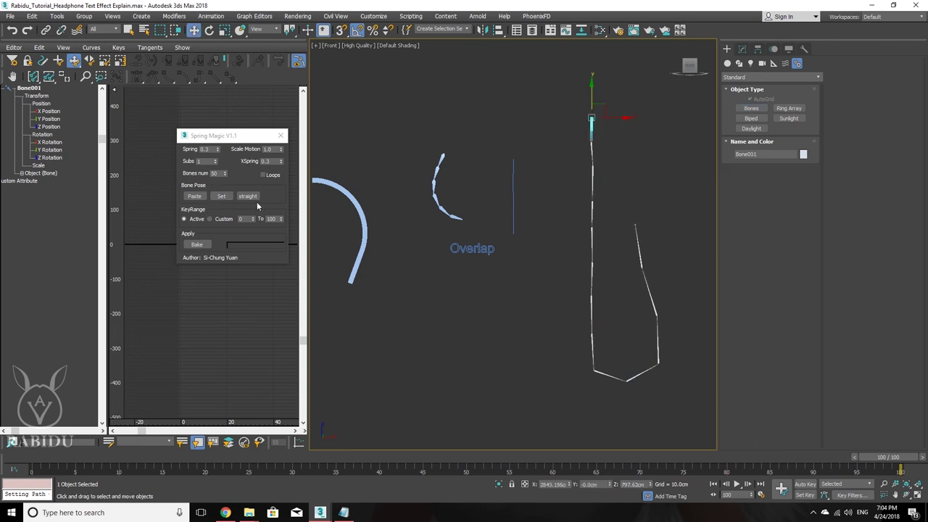
left_click(248, 196)
scroll(608, 158, "down", 3)
scroll(605, 182, "up", 3)
middle_click_drag(606, 183, 597, 152)
scroll(597, 148, "down", 2)
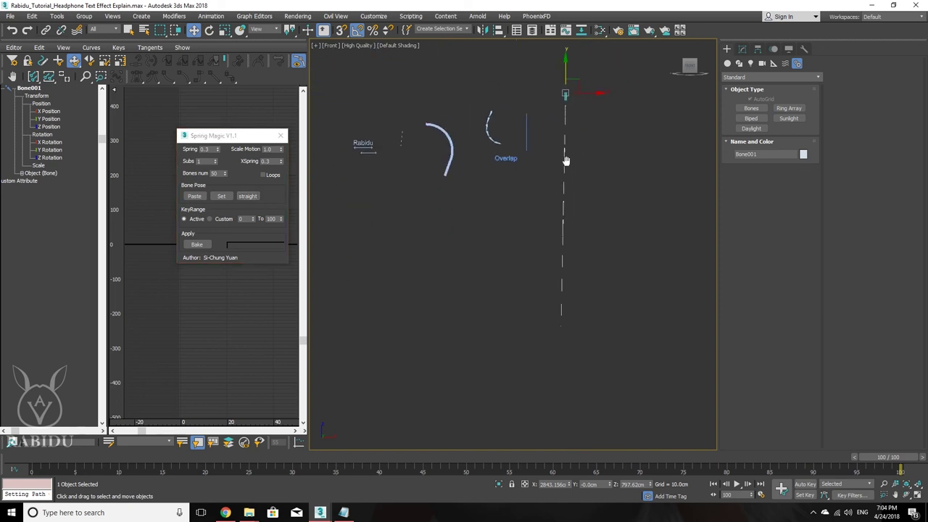
scroll(584, 145, "up", 2)
scroll(580, 181, "up", 1)
scroll(582, 182, "down", 1)
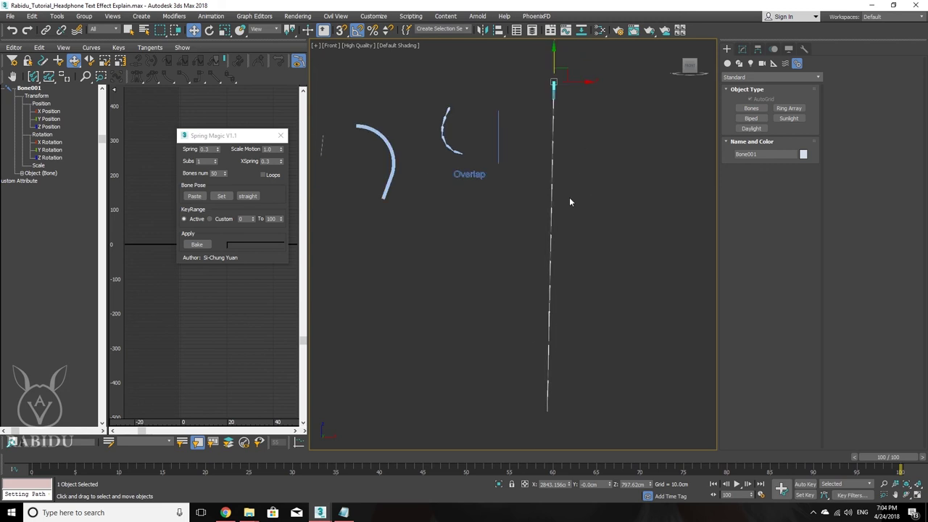
Select bones in the chain, ending with Bone002 selected in Select mode.
left_click(564, 127)
key("e")
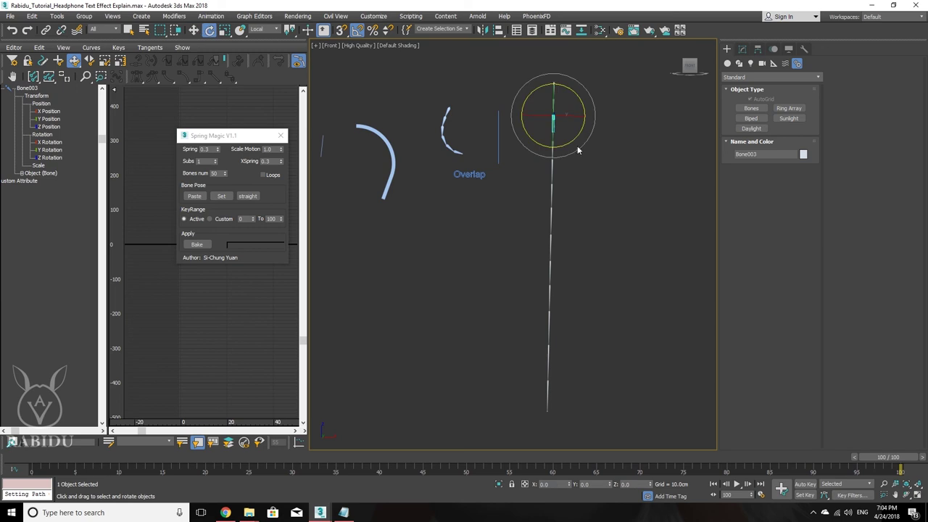
left_click(542, 94)
left_click_drag(547, 140, 548, 141)
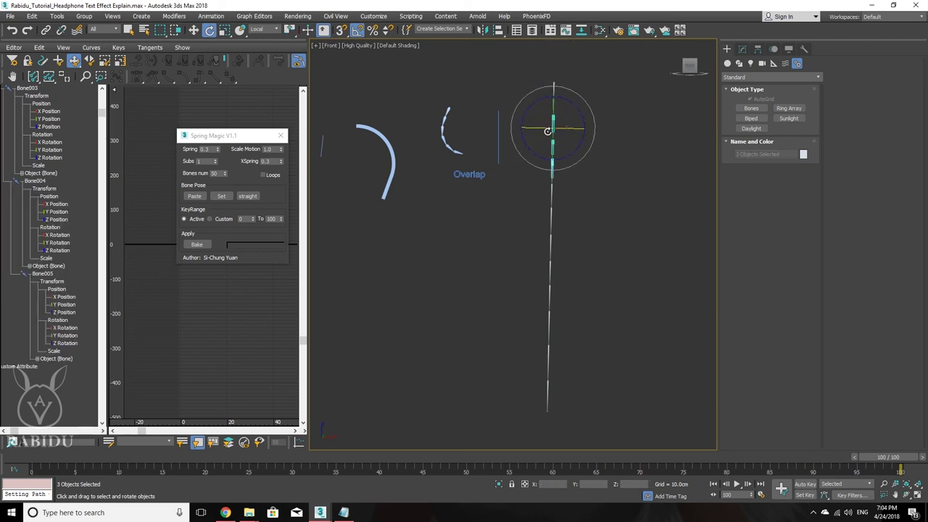
left_click(567, 174)
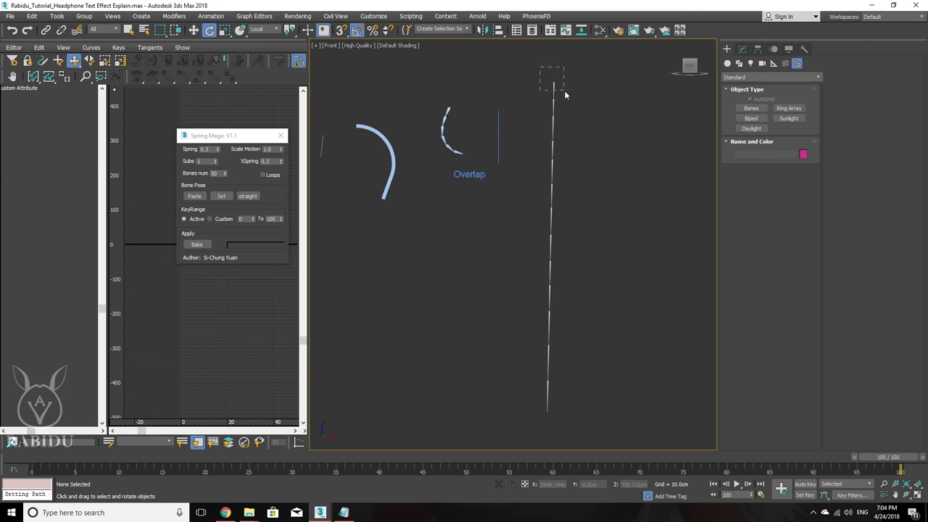
left_click_drag(564, 91, 565, 93)
left_click(564, 120)
left_click(553, 105)
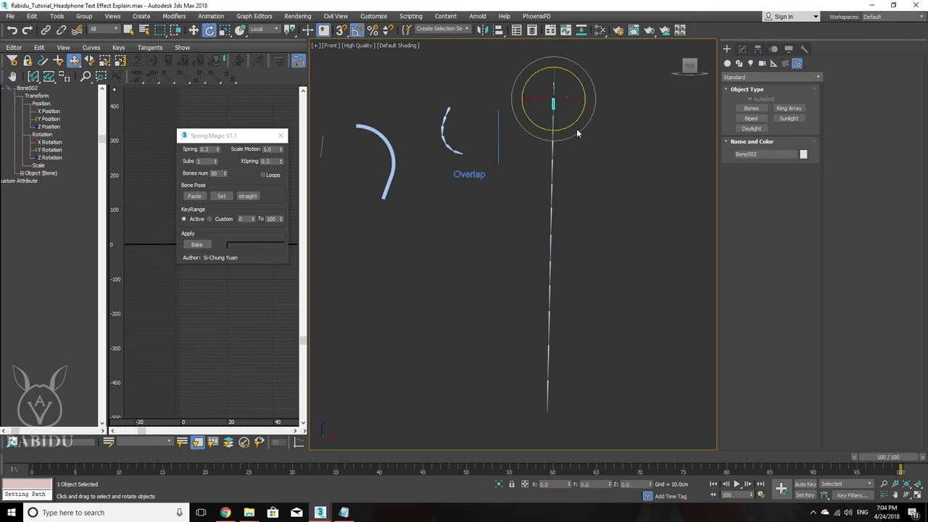
key("q")
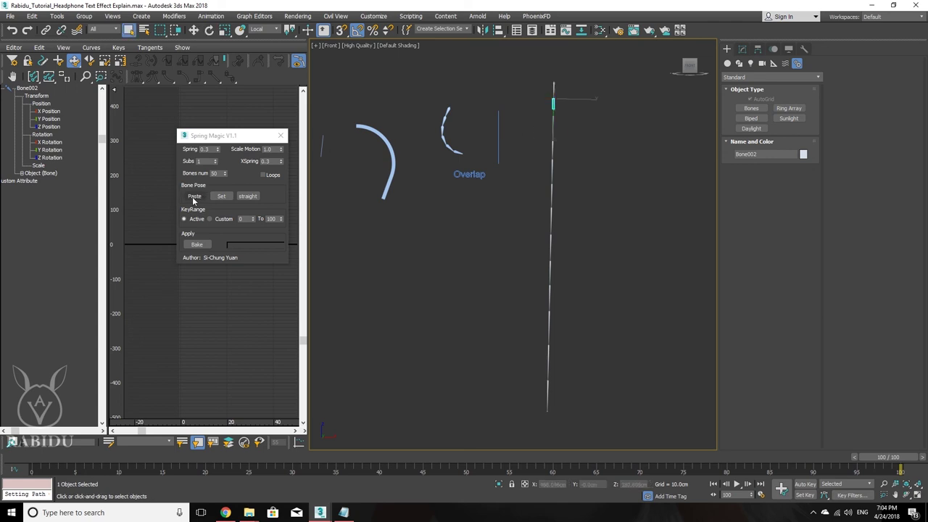
Bake Spring Magic overlap onto the chain, preview playback, and return to frame 0.
left_click(196, 245)
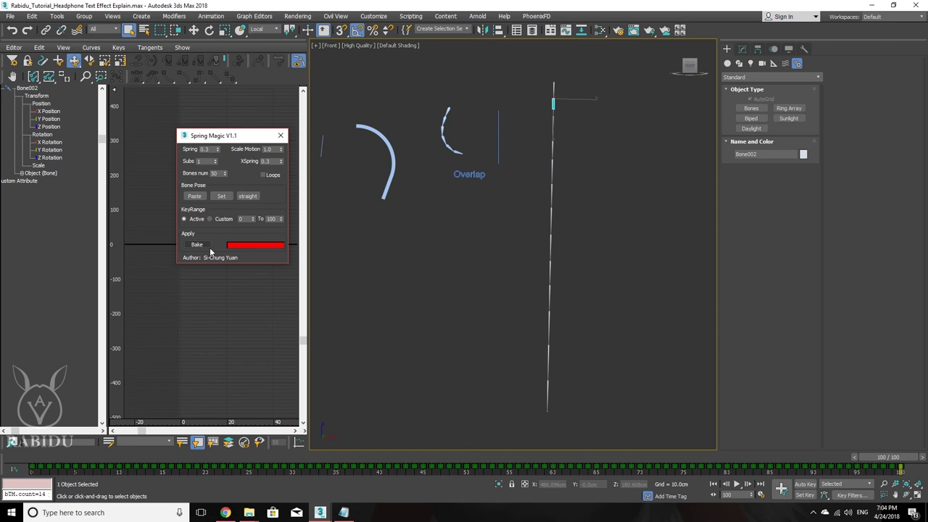
key("/")
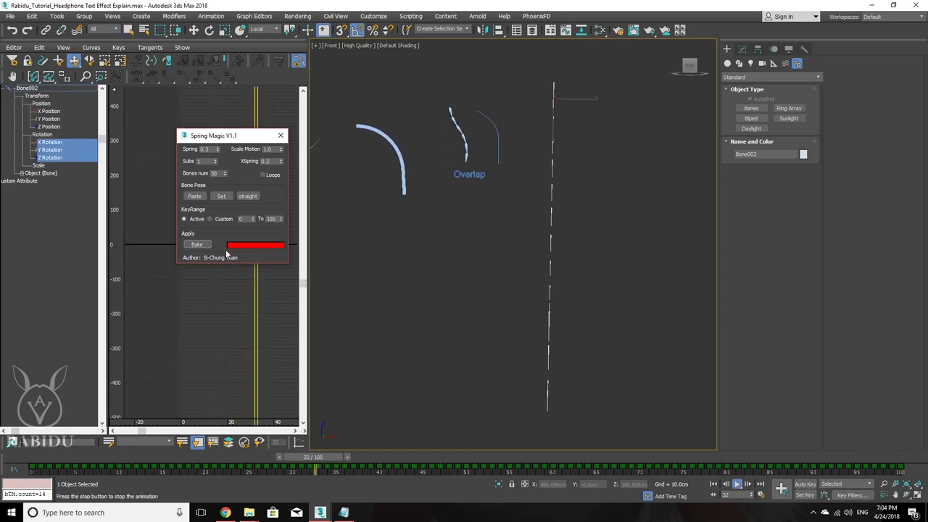
left_click(40, 458)
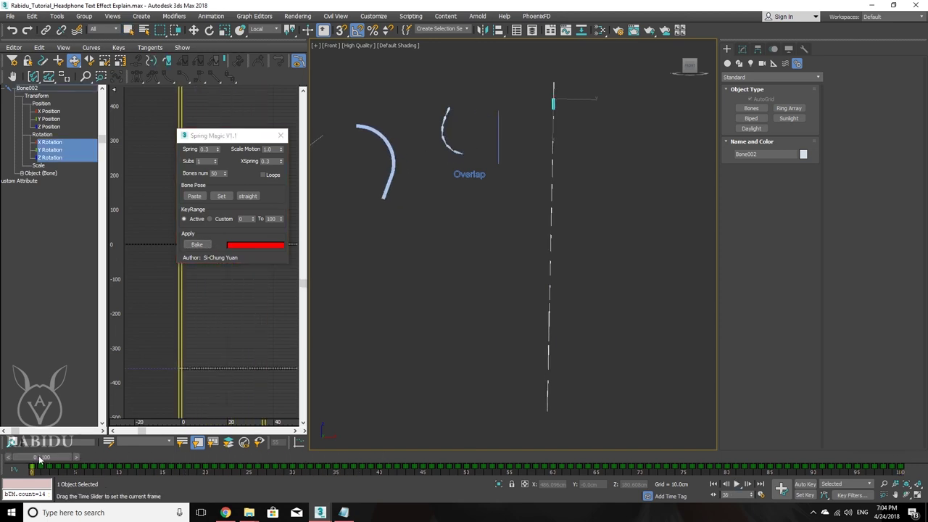
Select root bone Bone001 and switch to the Rotate tool.
key("q")
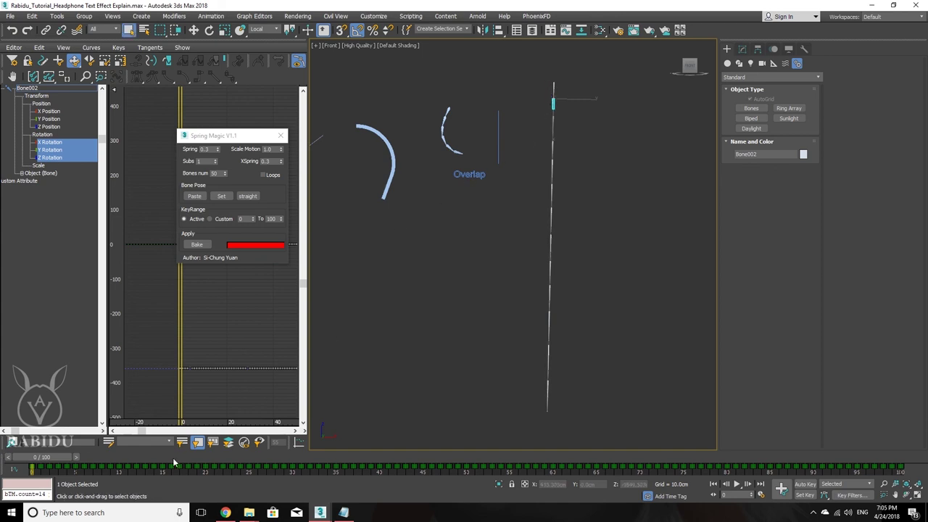
left_click(573, 97)
left_click(577, 101)
left_click(572, 89)
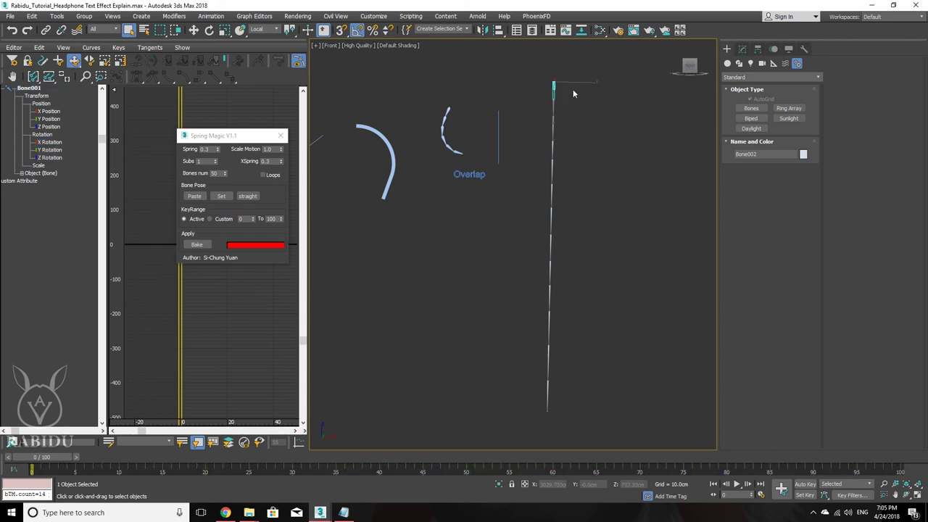
key("e")
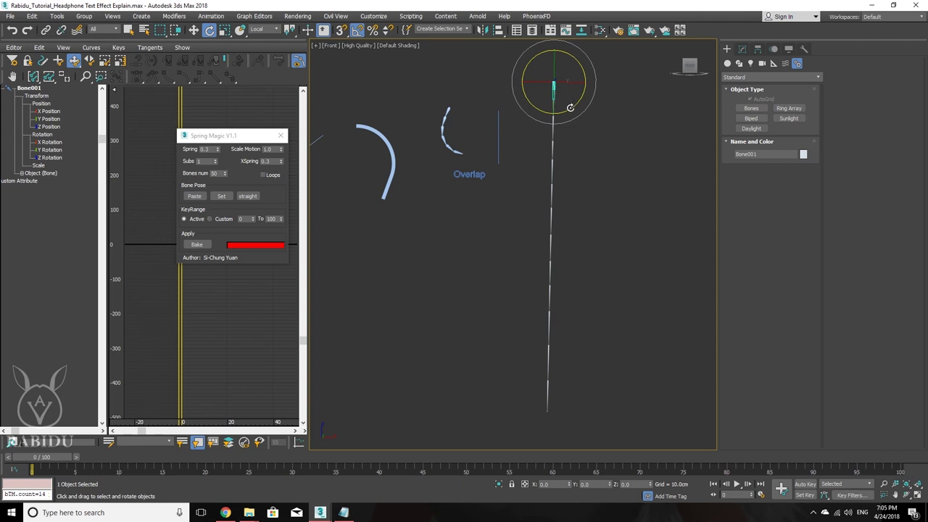
With Auto Key on, rotate Bone001 −15° about Z at frame 20.
key("n")
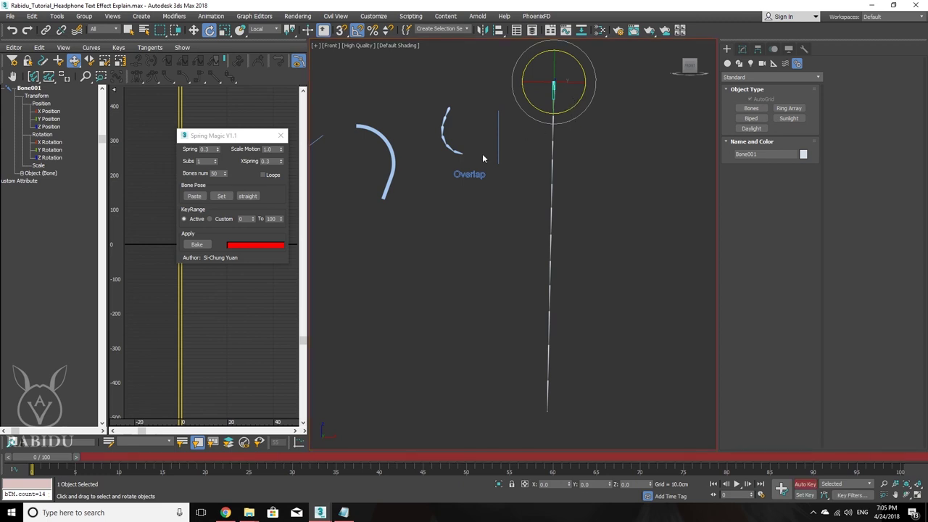
mouse_move(37, 457)
left_mouse_down()
mouse_move(220, 464)
mouse_move(212, 464)
left_mouse_up()
left_click_drag(573, 100, 575, 113)
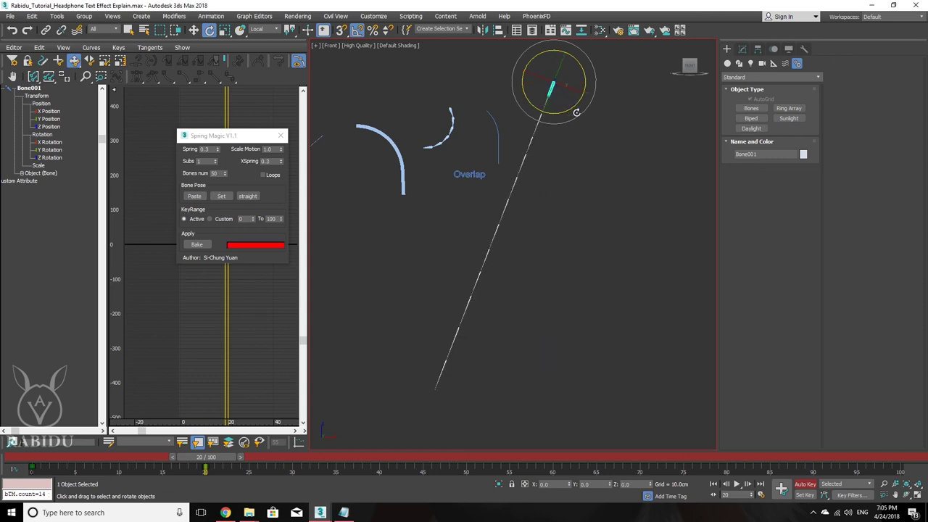
middle_click_drag(594, 149, 573, 208)
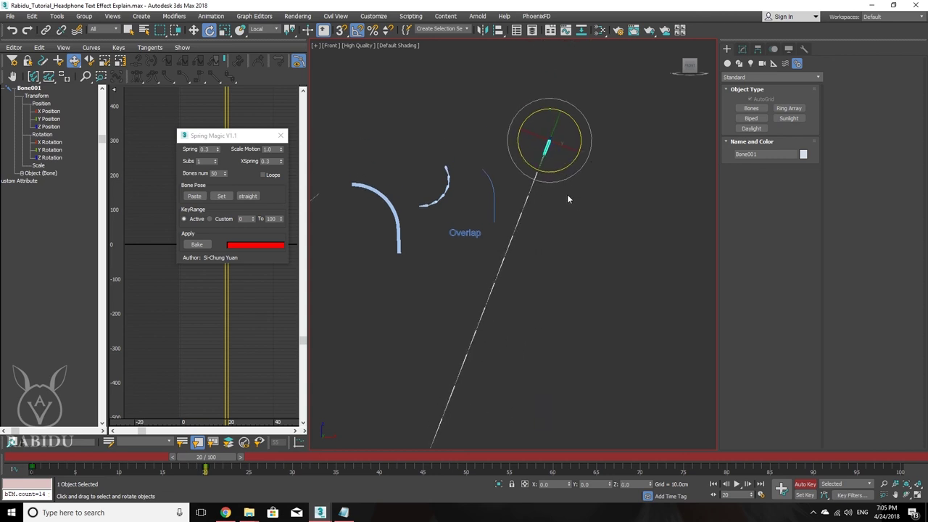
left_click_drag(560, 174, 564, 179)
key("ctrl+z")
left_click_drag(567, 161, 567, 168)
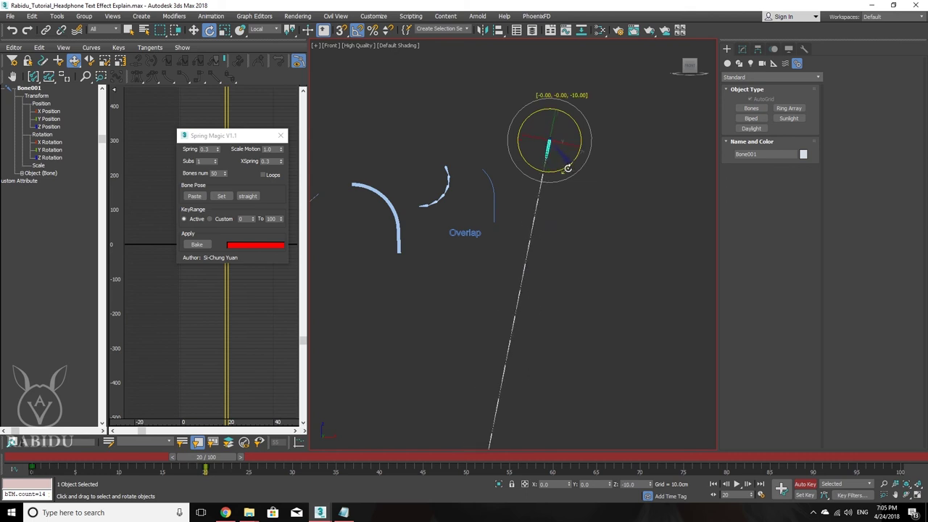
Copy the frame 0 key to frame 40 and move the Spring Magic dialog aside.
left_click_drag(221, 462, 395, 462)
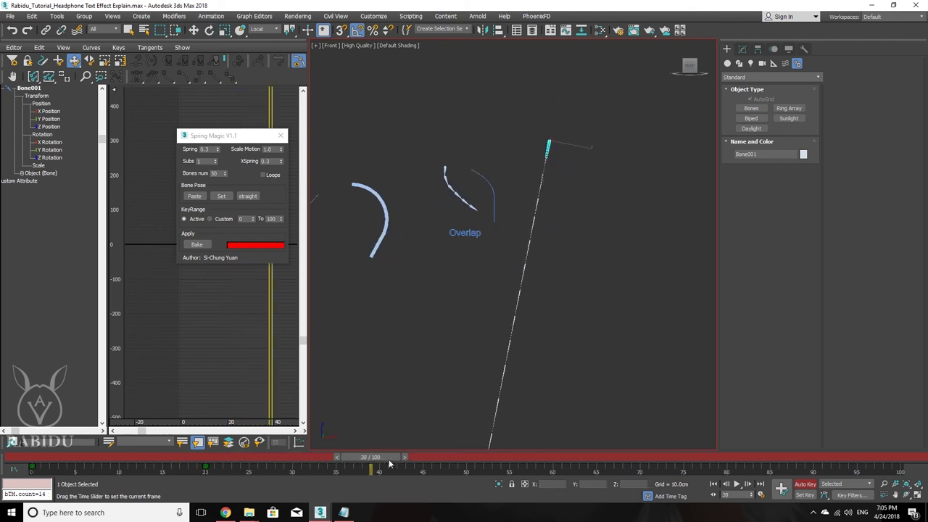
mouse_move(108, 474)
left_mouse_down()
mouse_move(13, 474)
mouse_move(382, 489)
left_mouse_up()
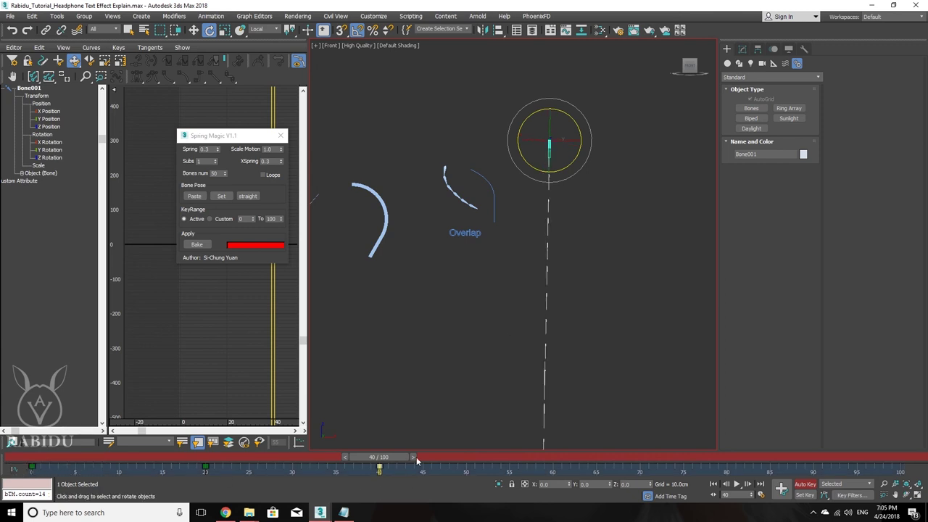
left_click_drag(251, 141, 812, 217)
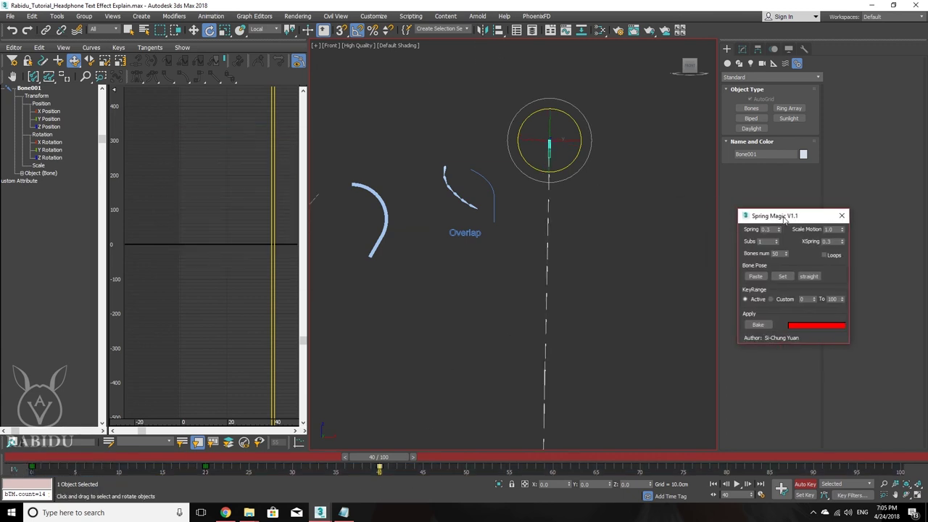
Set Bone001's Y Rotation curve out-of-range type to Loop, then deselect the bone.
left_click(50, 150)
middle_click_drag(192, 211, 214, 220)
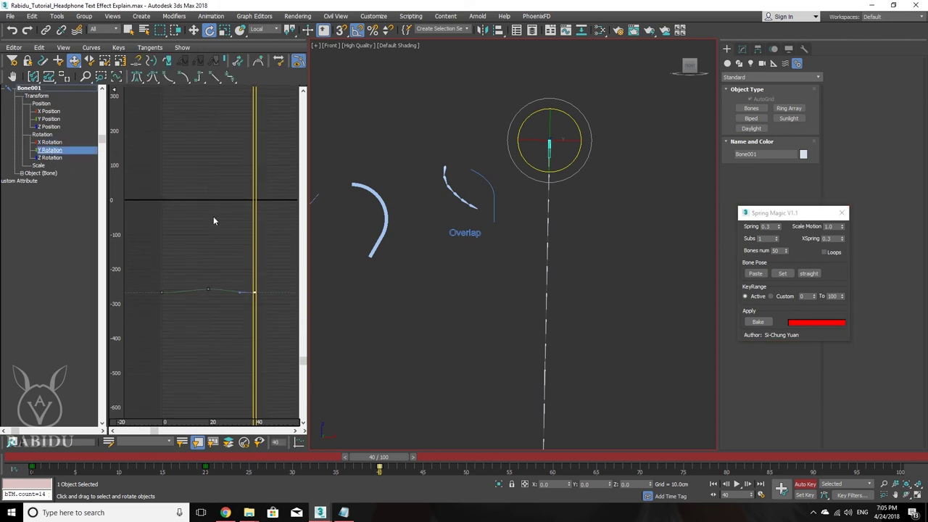
left_click_drag(143, 271, 279, 331)
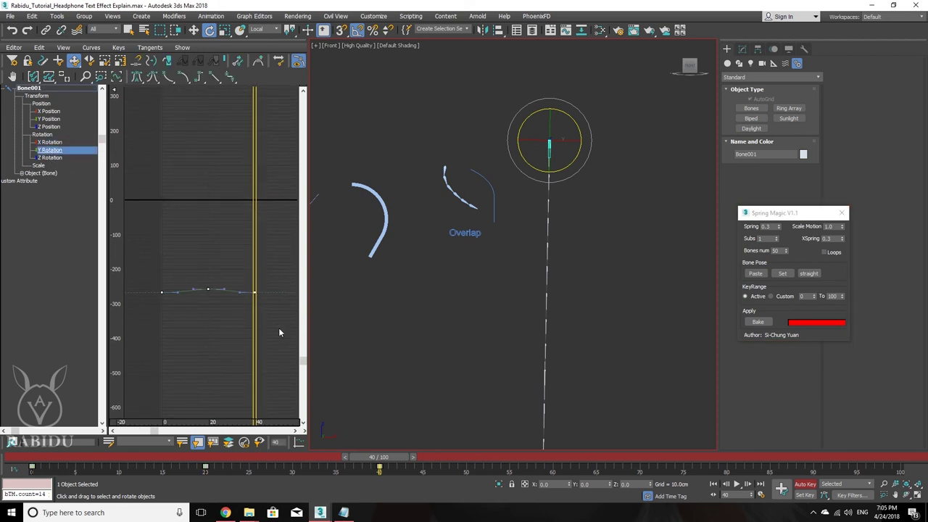
left_click(168, 61)
left_click(103, 49)
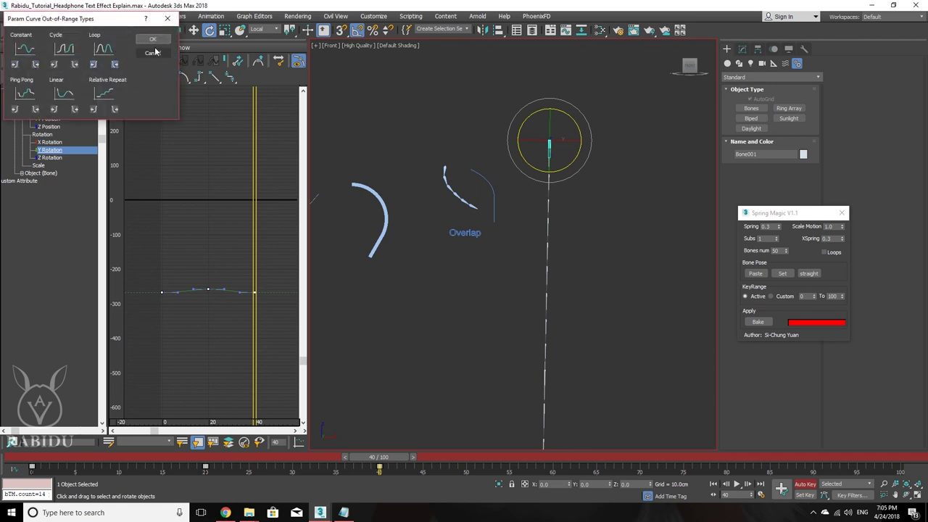
left_click(153, 39)
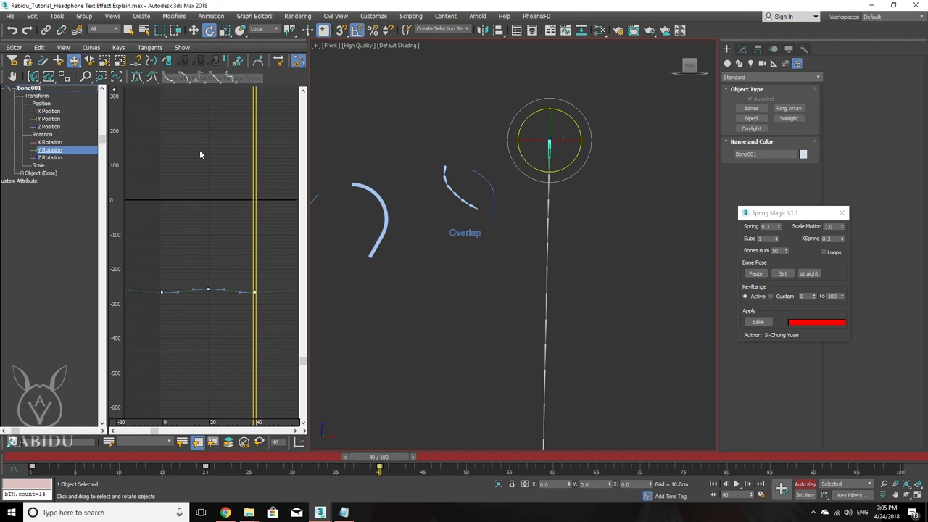
left_click(598, 186)
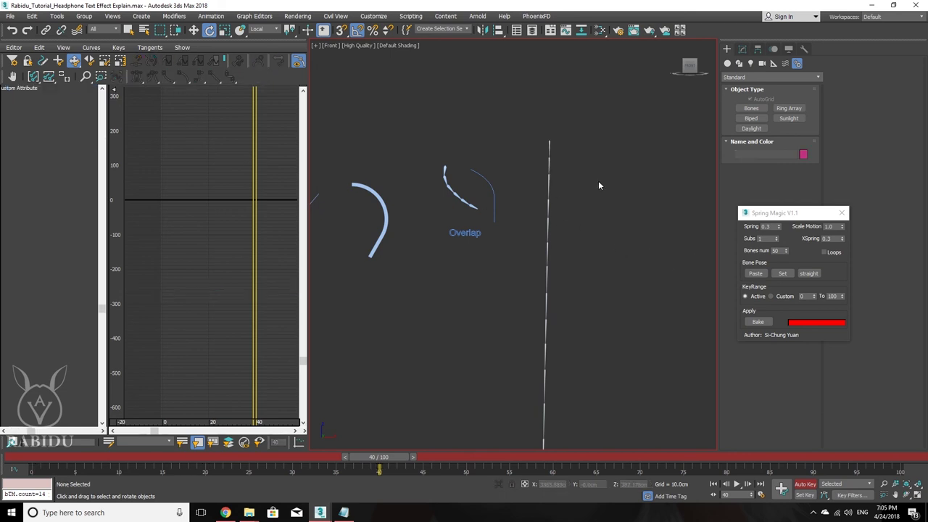
Bake Spring Magic from Bone002 with Auto Key off, then enable Loops and rebake.
left_click(549, 162)
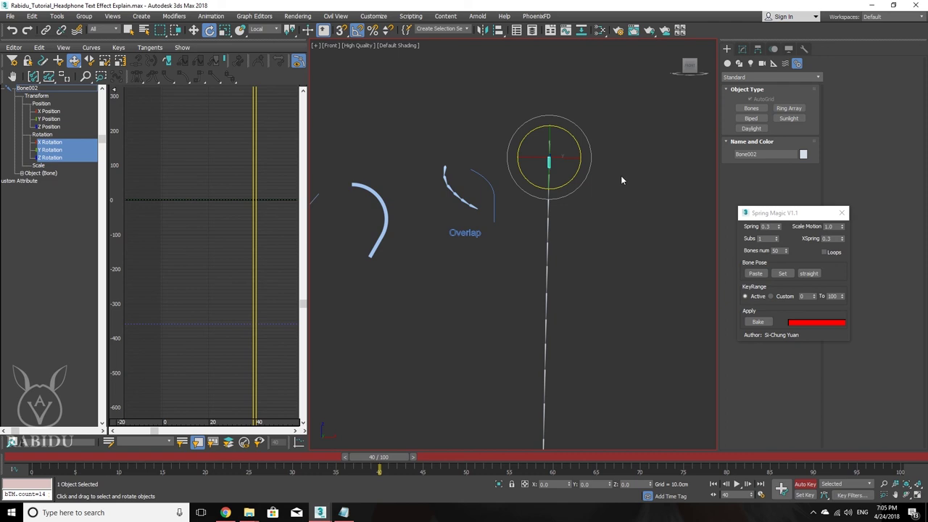
left_click(761, 322)
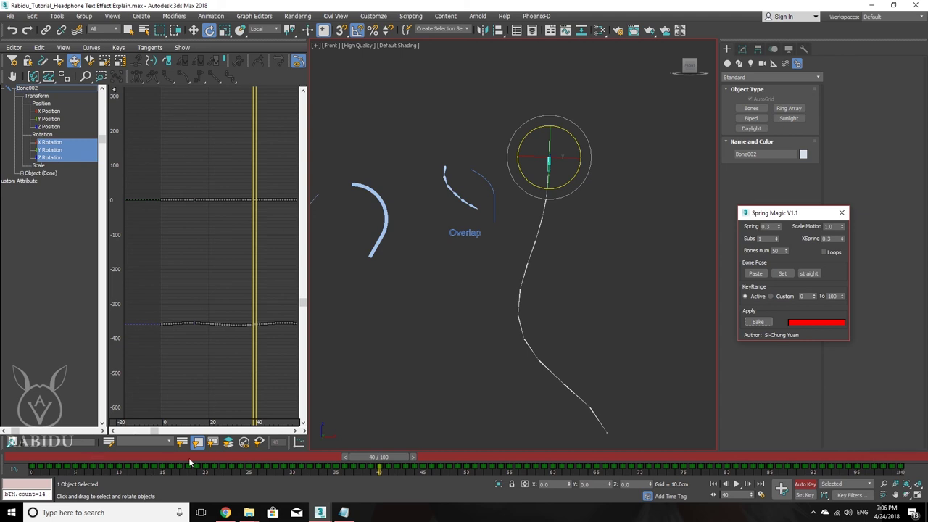
key("n")
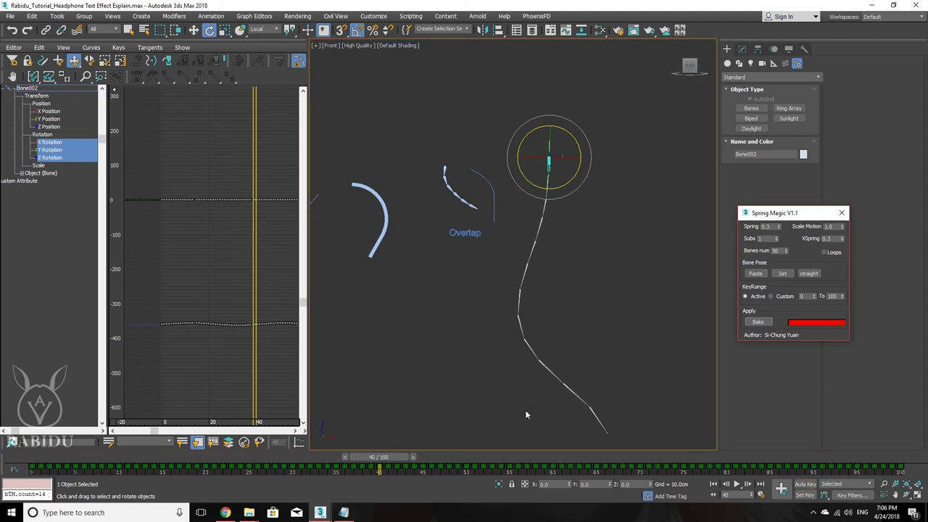
key("slash")
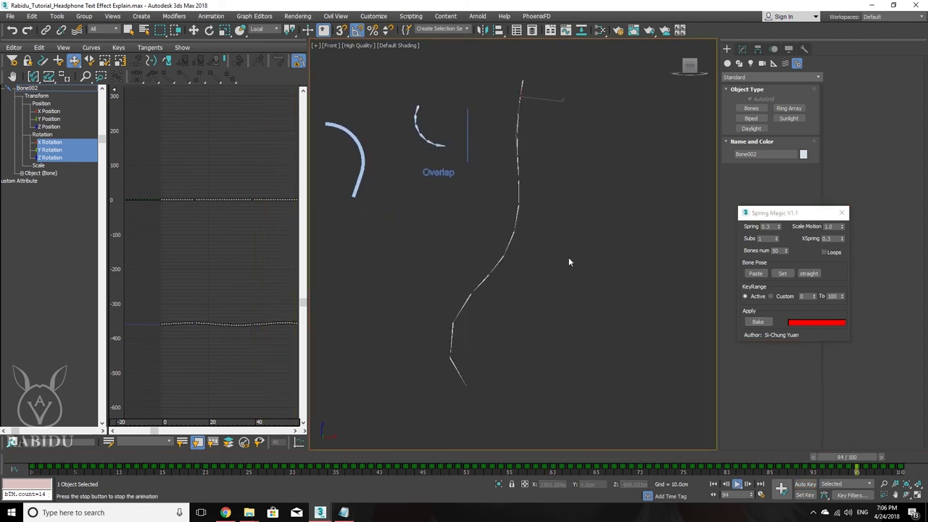
left_click(824, 251)
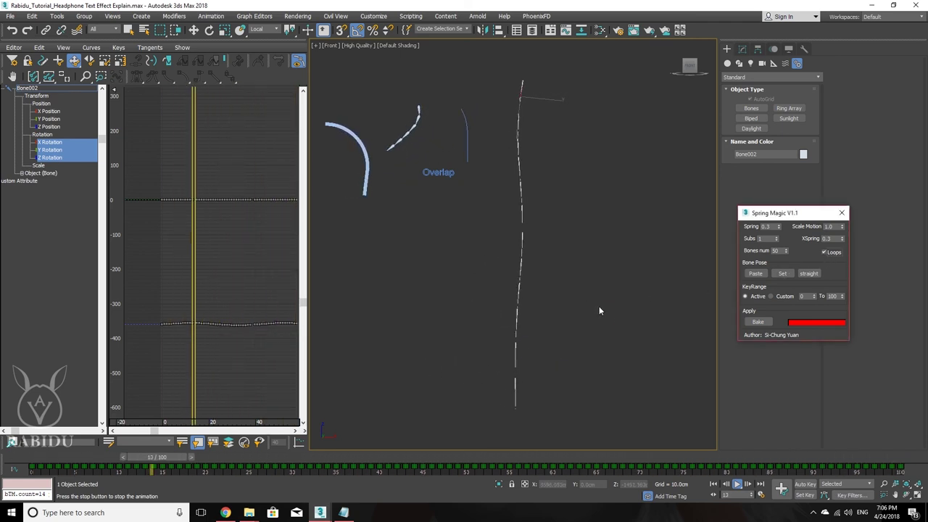
left_click(758, 322)
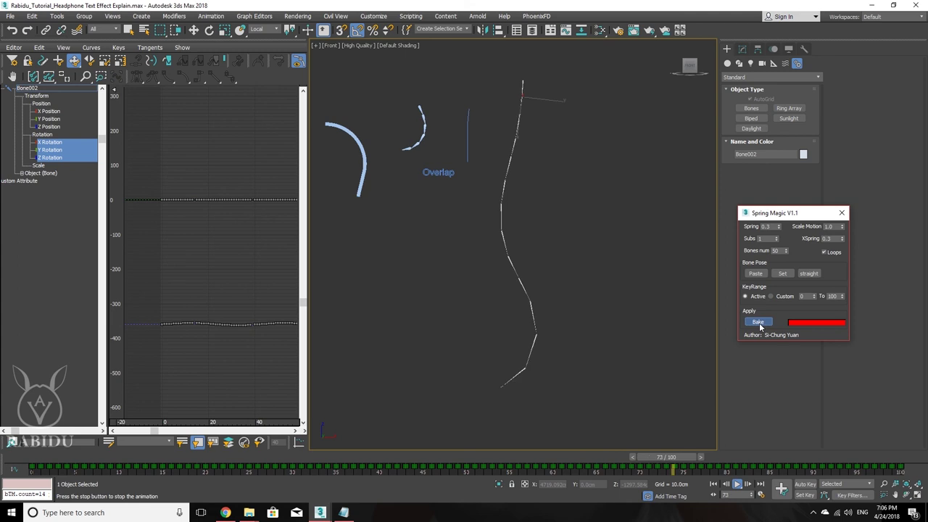